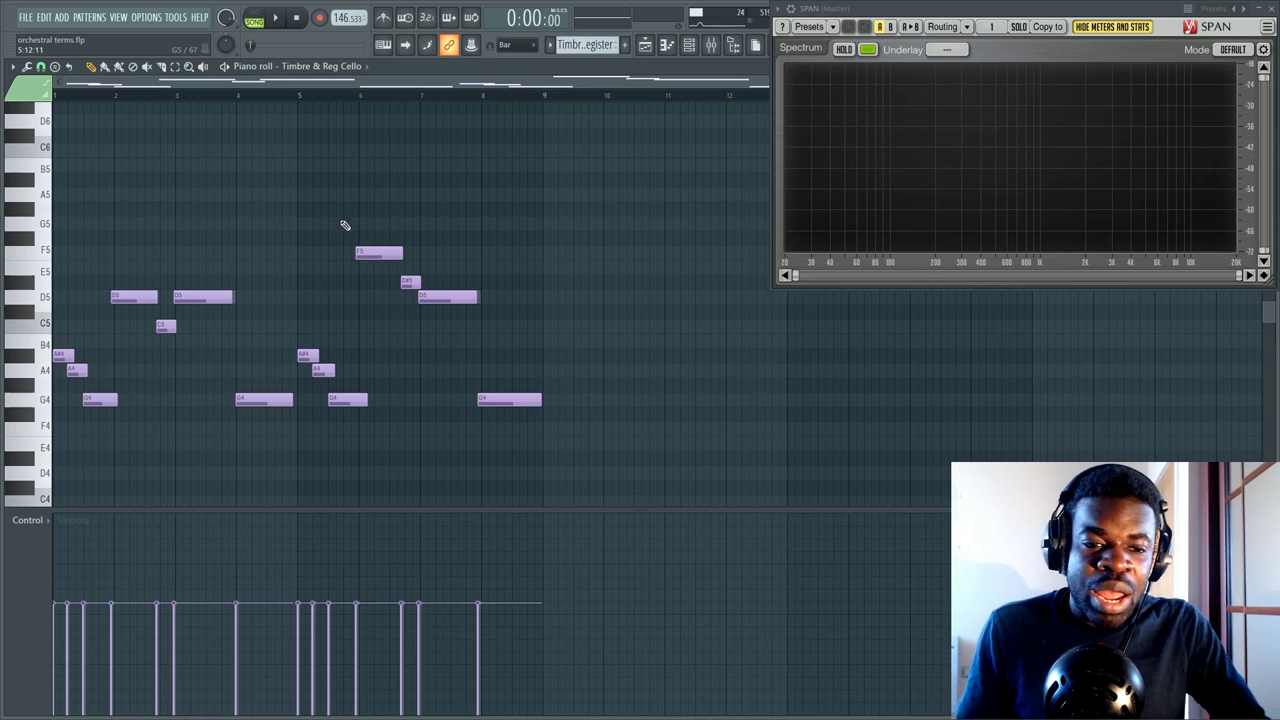
pyautogui.press('F6')
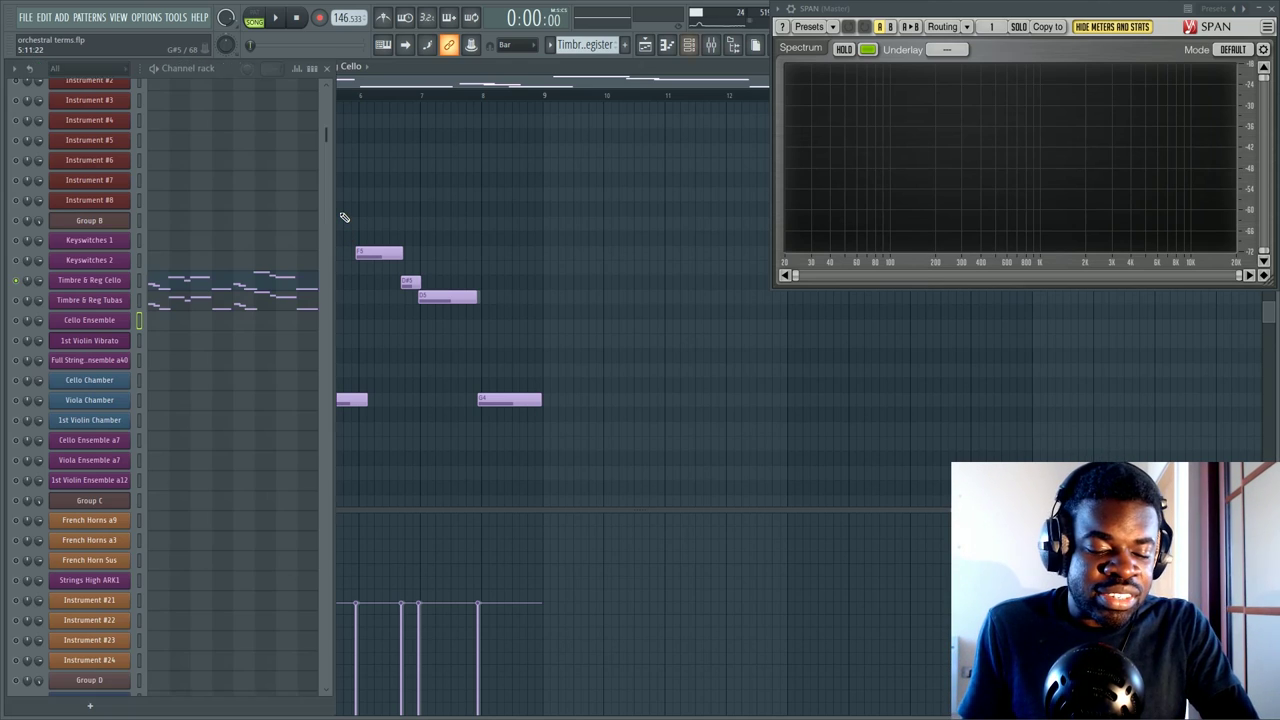
pyautogui.press('F5')
pyautogui.click(166, 285)
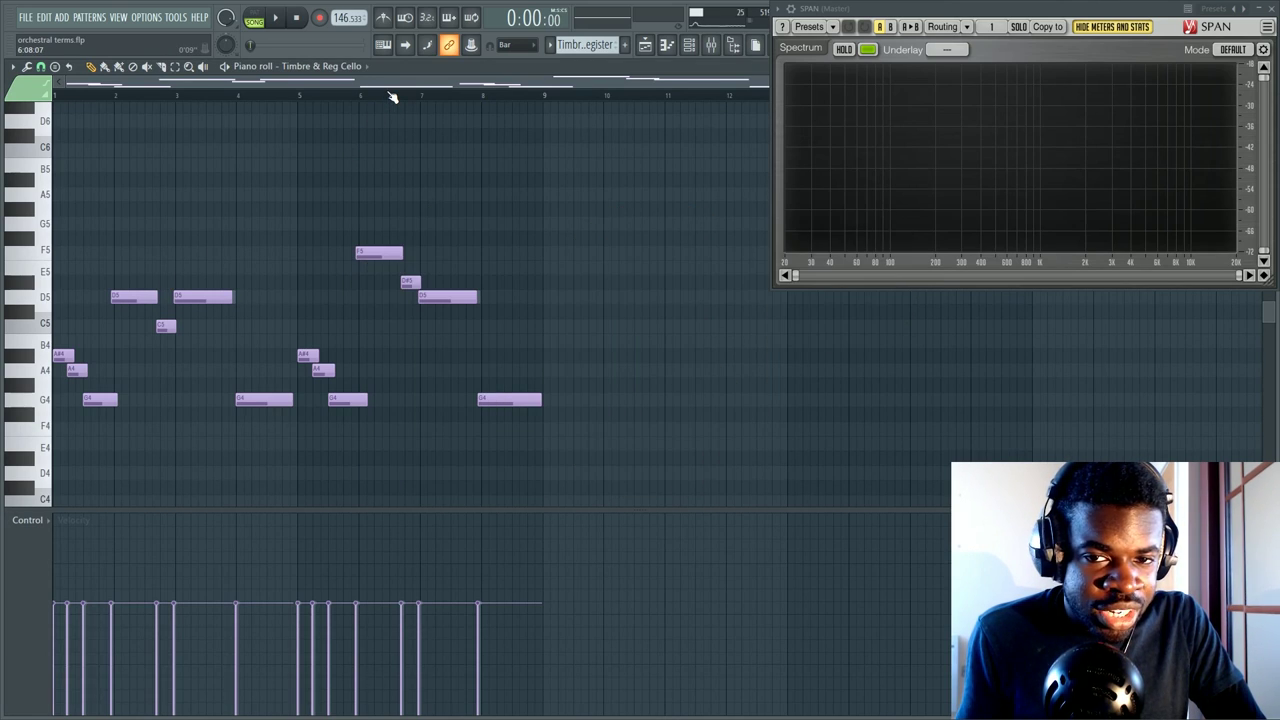
pyautogui.scroll(-2, 391, 95)
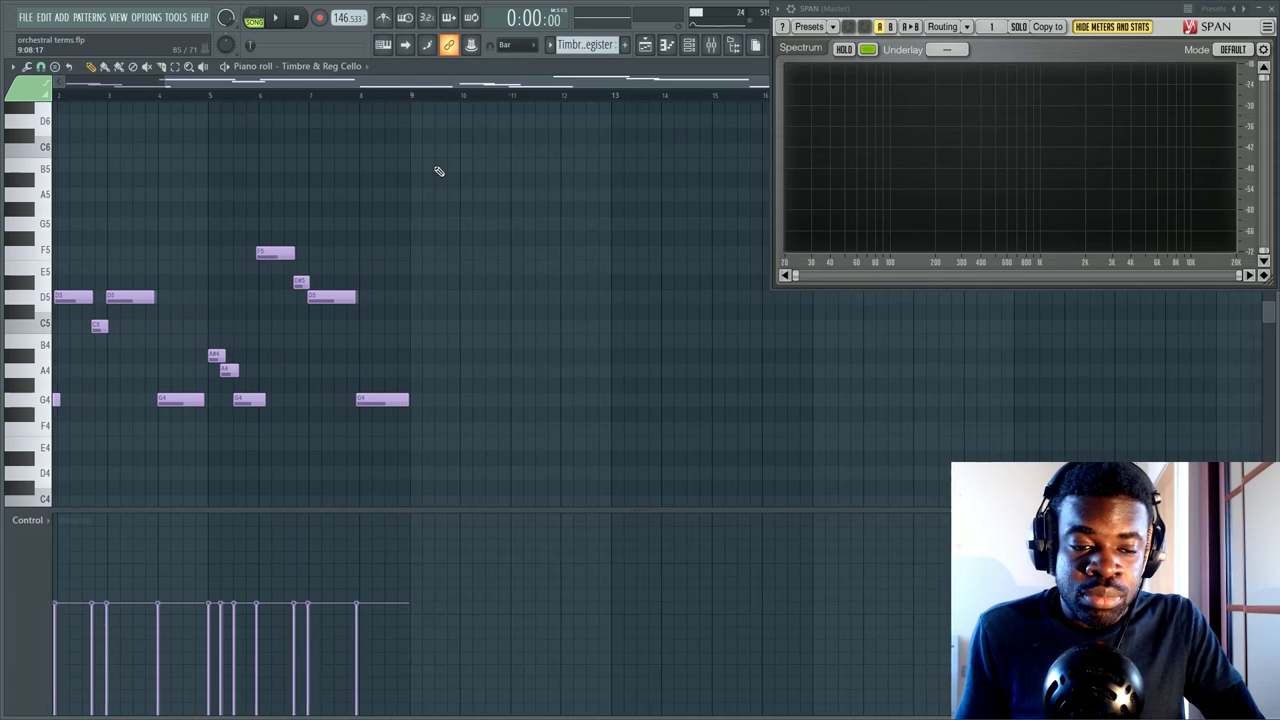
pyautogui.moveTo(517, 86); pyautogui.dragTo(251, 114)
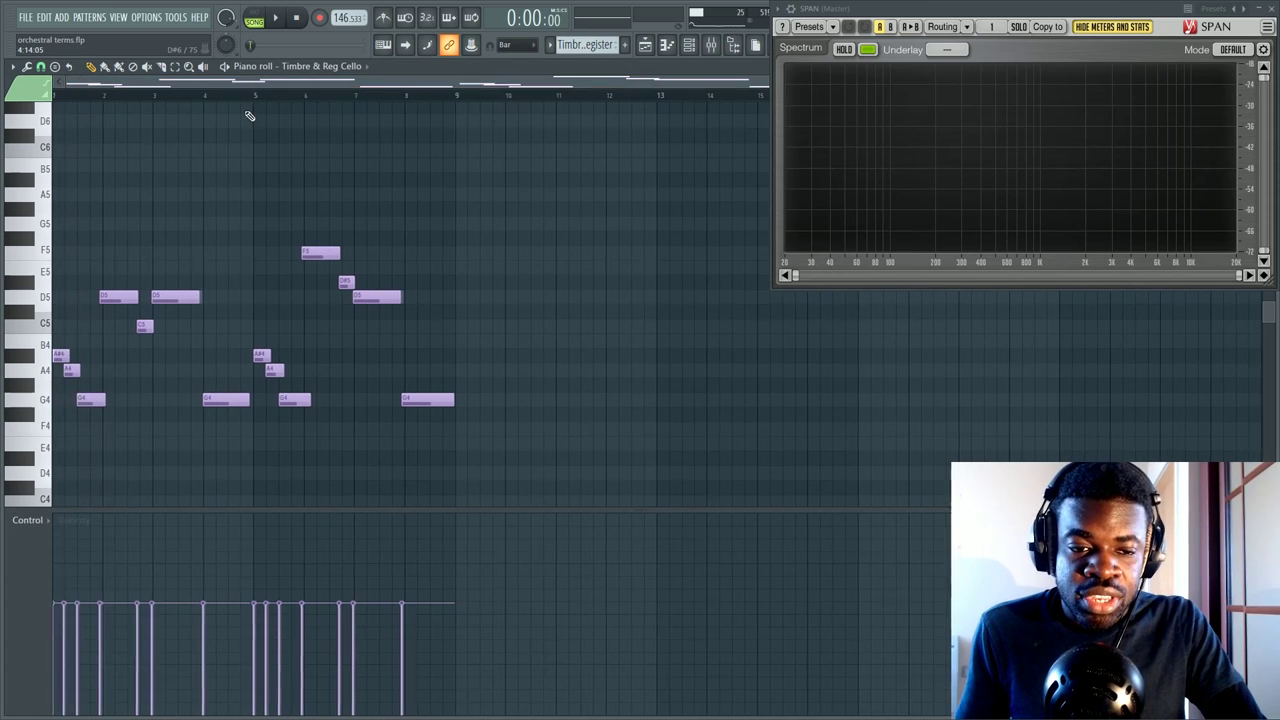
pyautogui.press('F6')
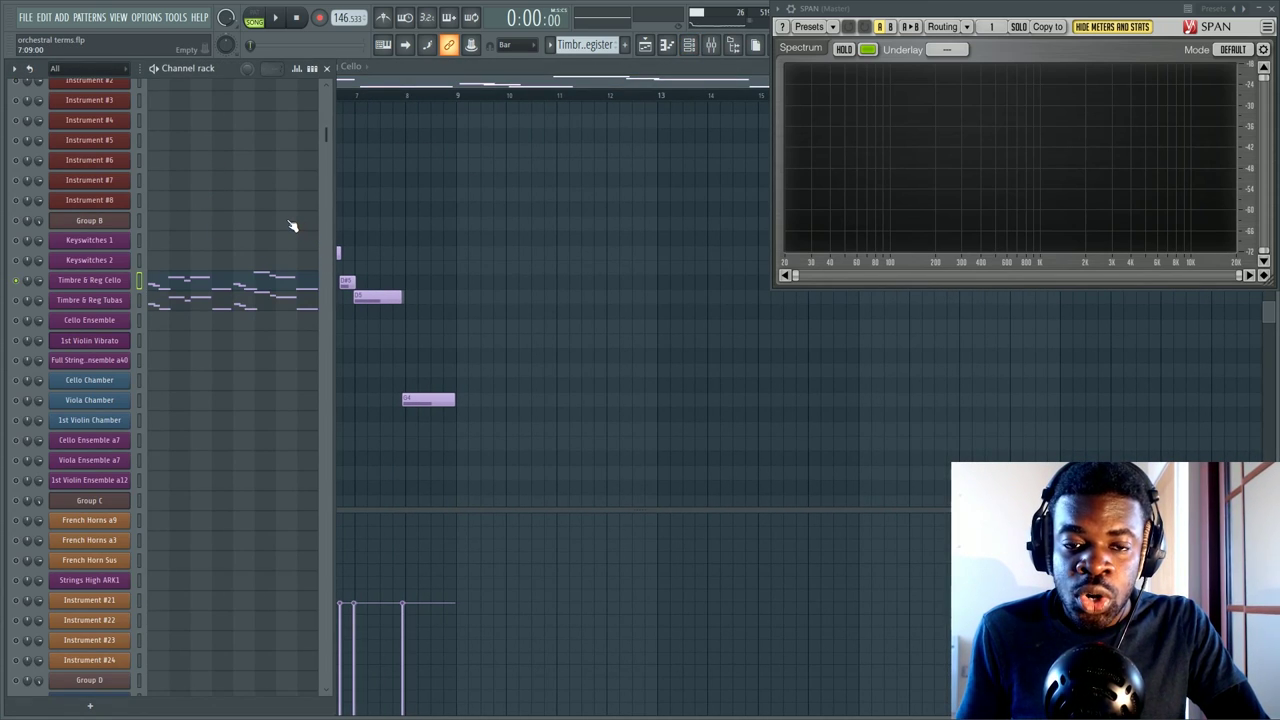
pyautogui.press('F6')
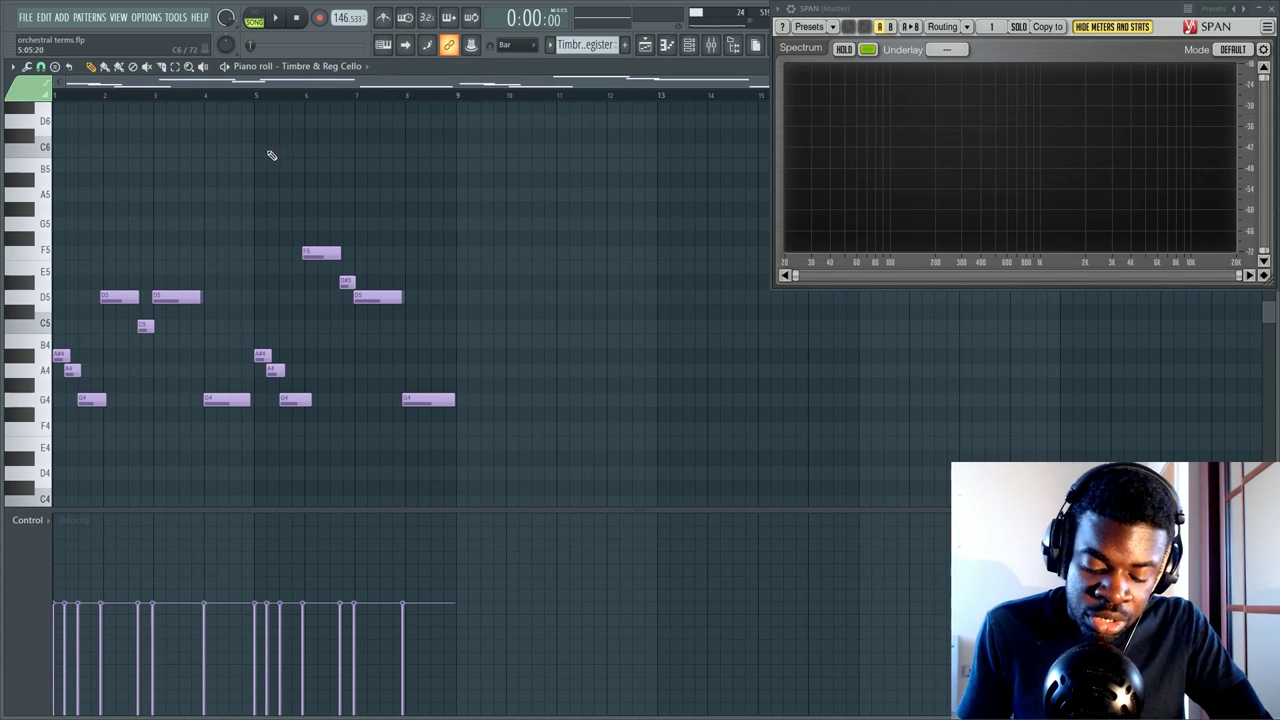
pyautogui.press('F6')
pyautogui.press('F6')
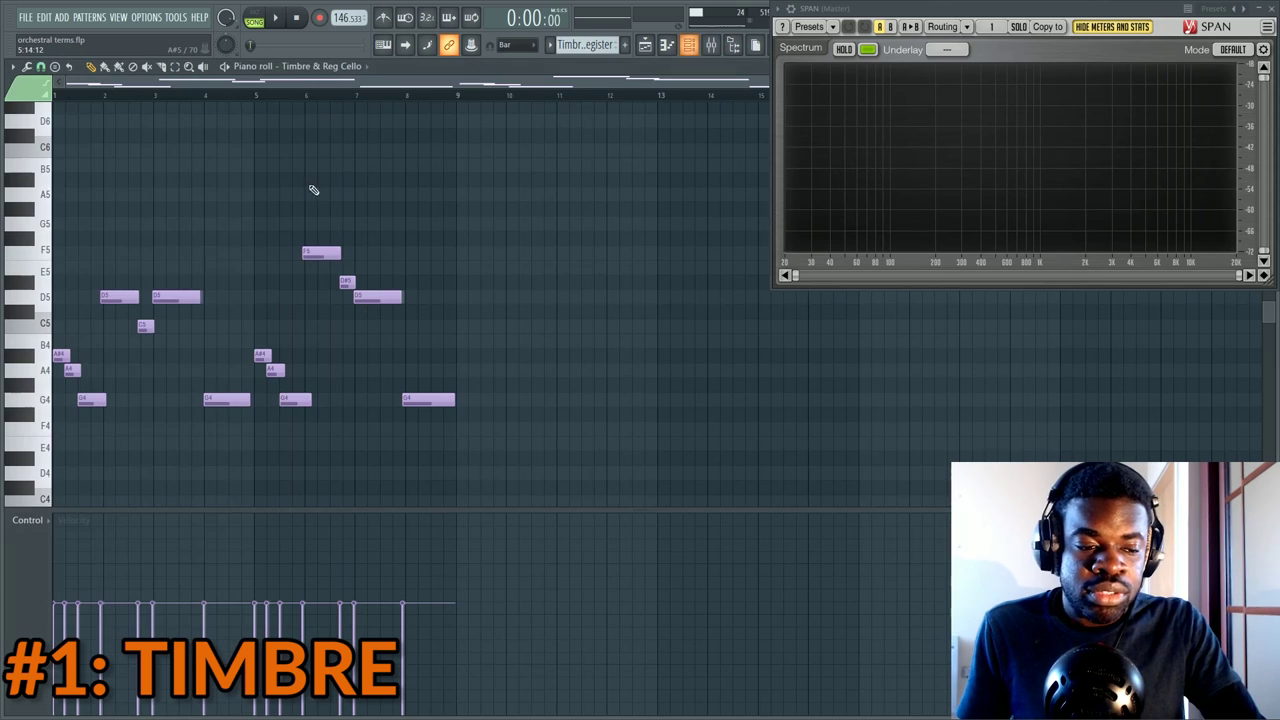
# Play the Timbre & Reg Cello melody in pattern mode and stop playback near bar 7
pyautogui.scroll(-2, 320, 160)
pyautogui.scroll(3, 379, 81)
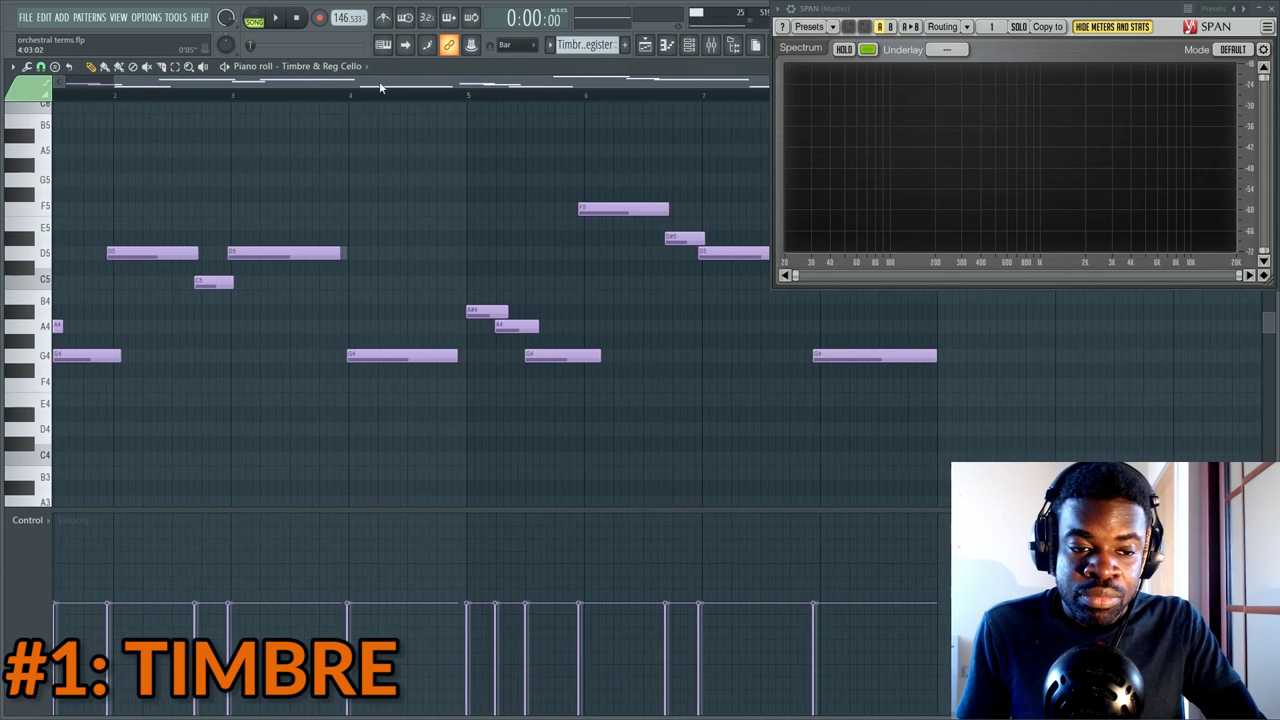
pyautogui.moveTo(379, 81); pyautogui.dragTo(182, 82)
pyautogui.scroll(-1, 182, 82)
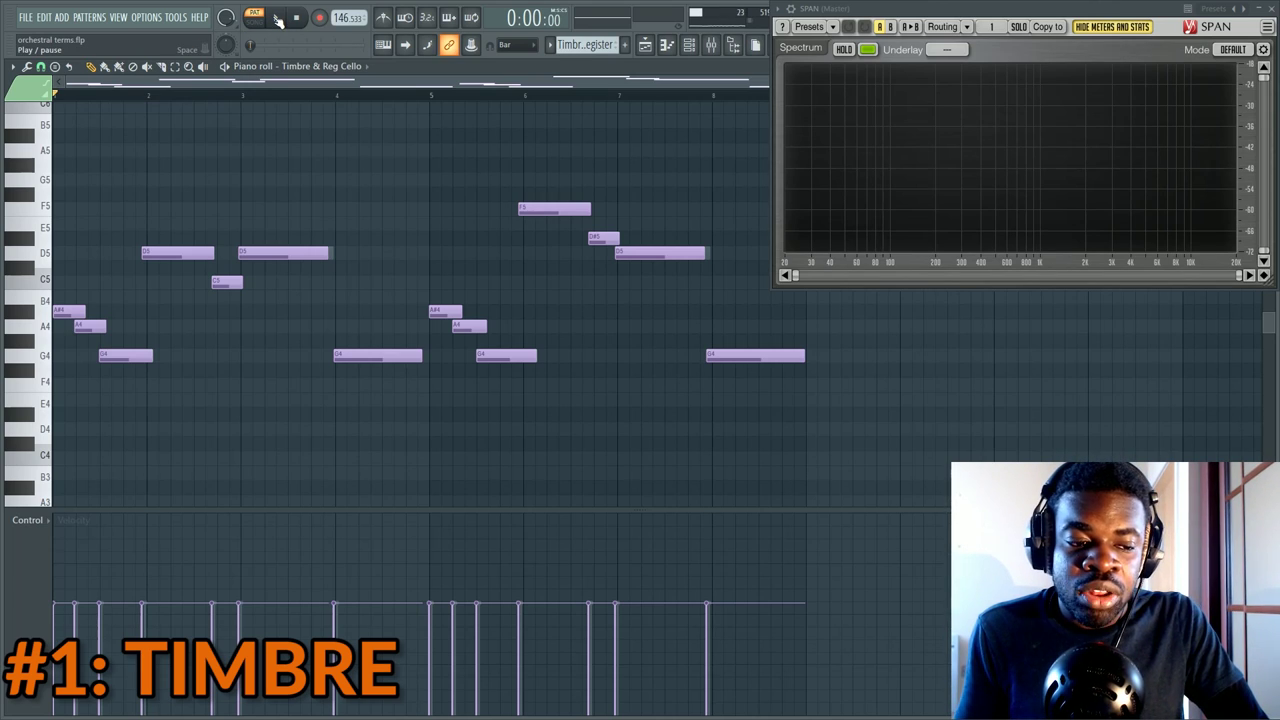
pyautogui.click(278, 20)
pyautogui.scroll(-2, 256, 281)
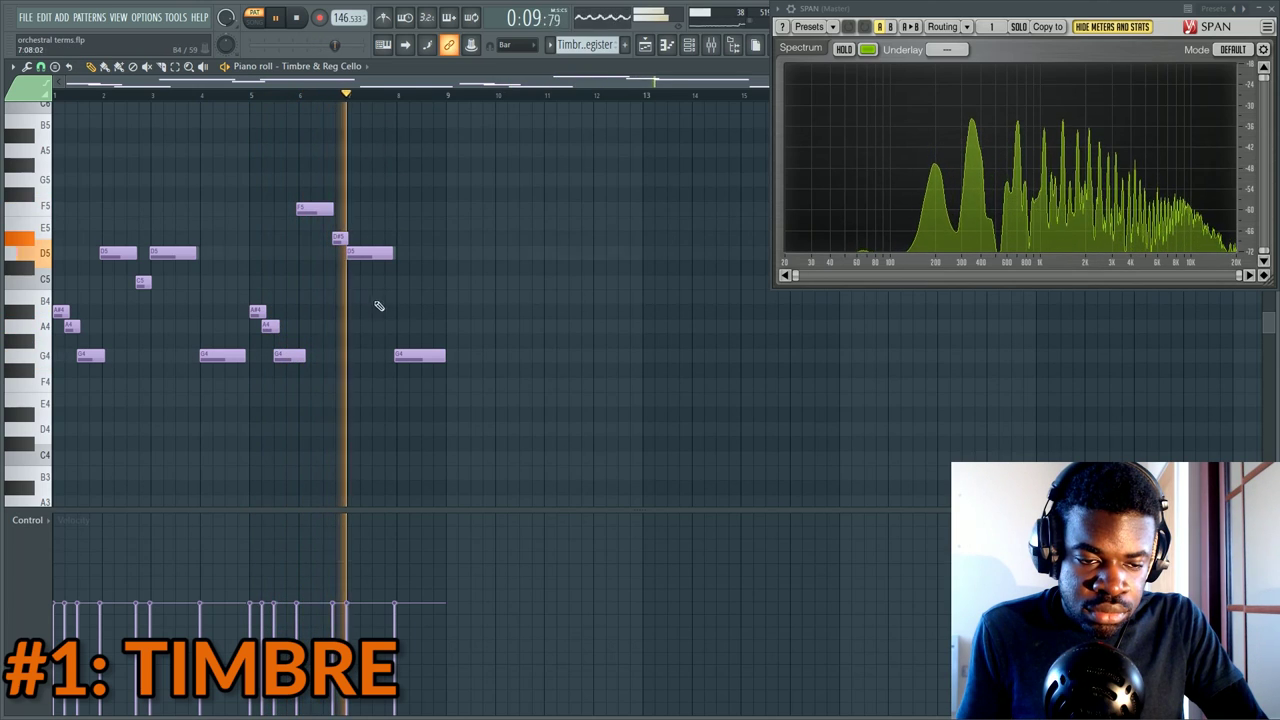
pyautogui.press('space')
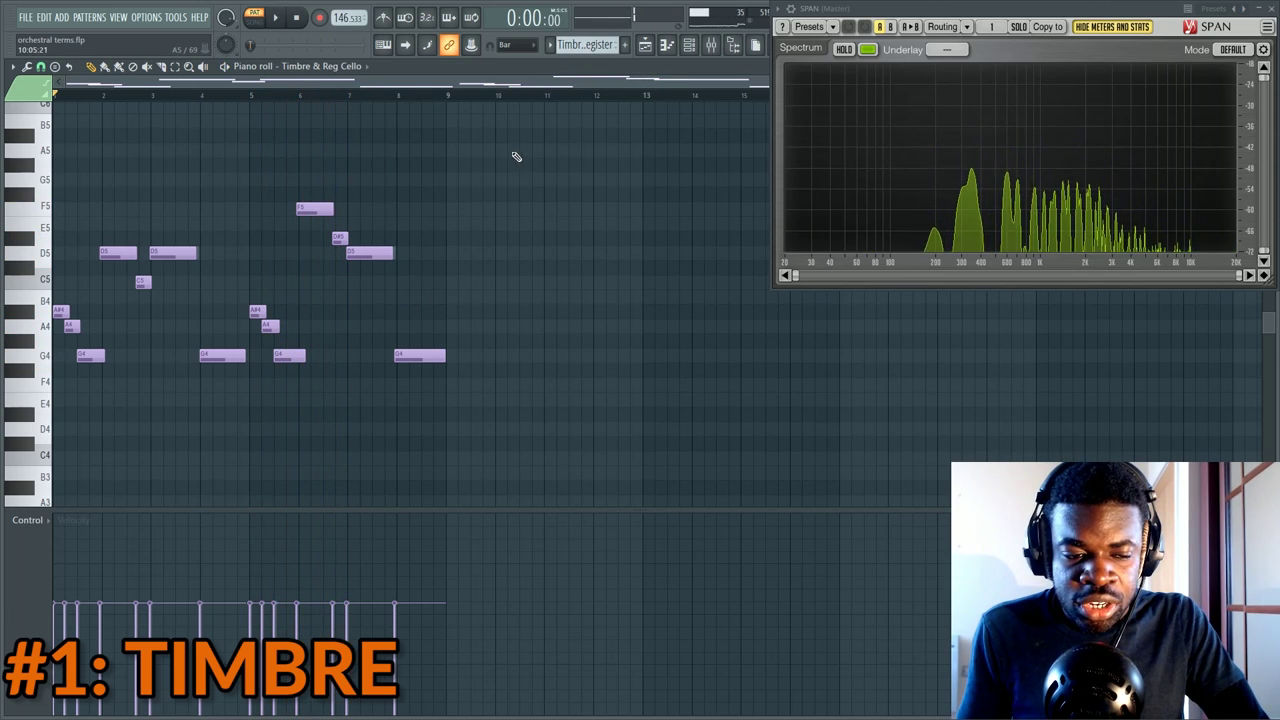
# Solo the Timbre & Reg Tubas channel and bring up its notes in the piano roll
pyautogui.moveTo(534, 128); pyautogui.dragTo(52, 391)
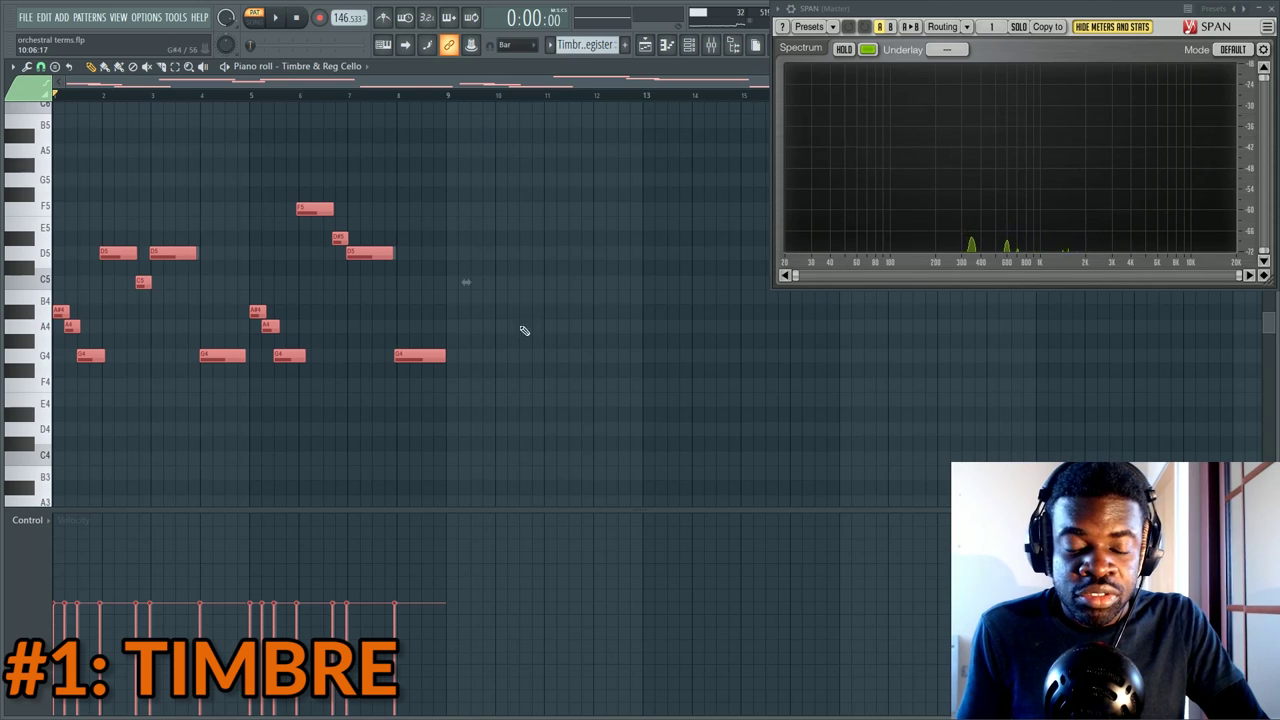
pyautogui.press('F6')
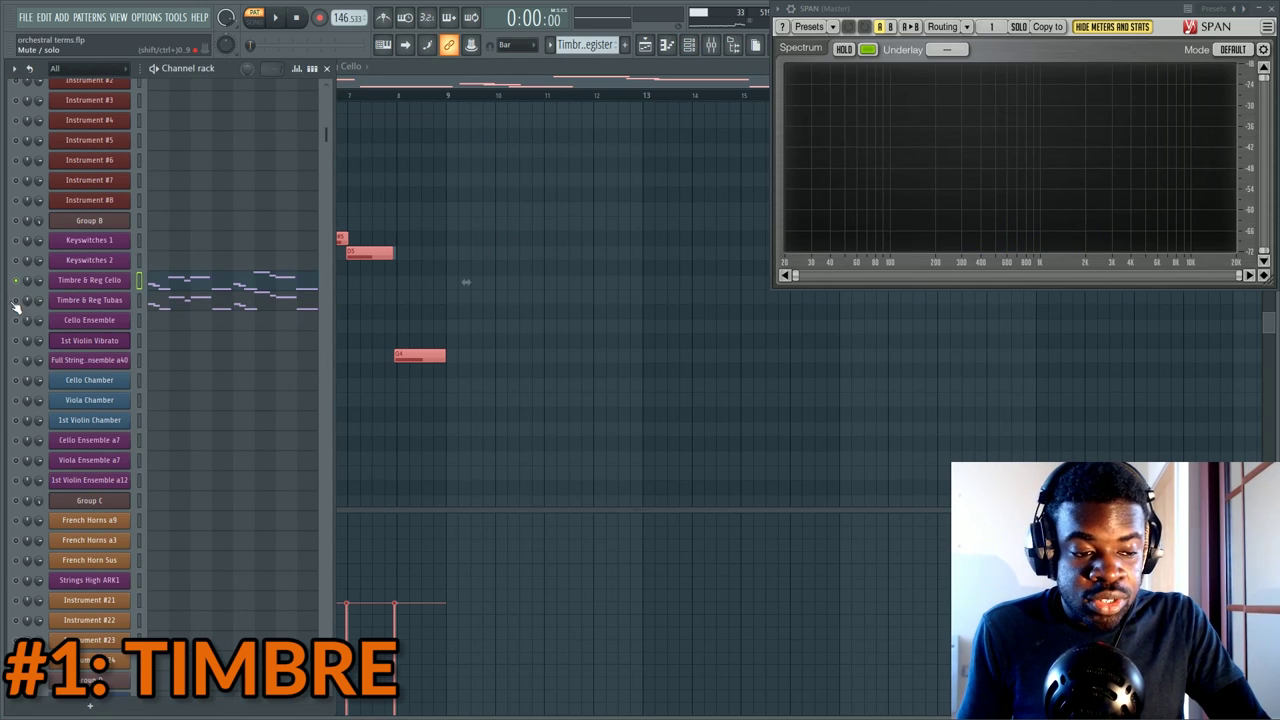
pyautogui.click(174, 306)
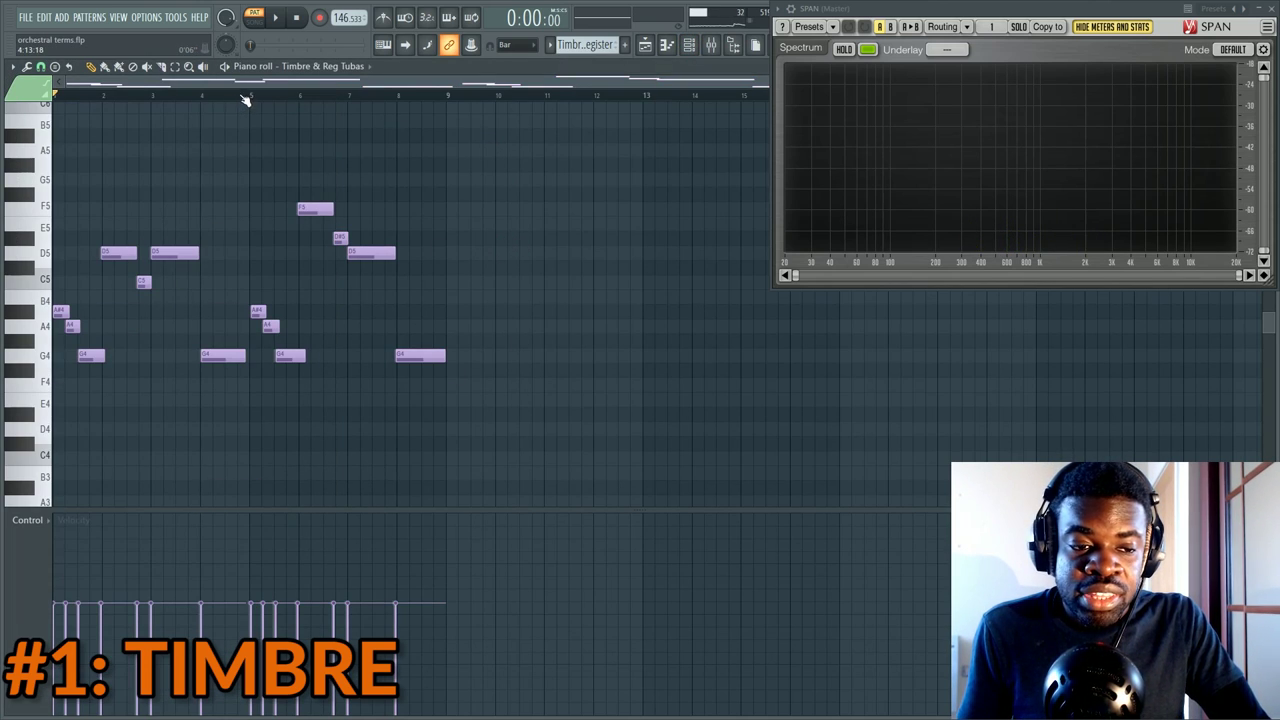
pyautogui.scroll(4, 245, 98)
pyautogui.moveTo(197, 84); pyautogui.dragTo(128, 86)
pyautogui.scroll(-3, 128, 86)
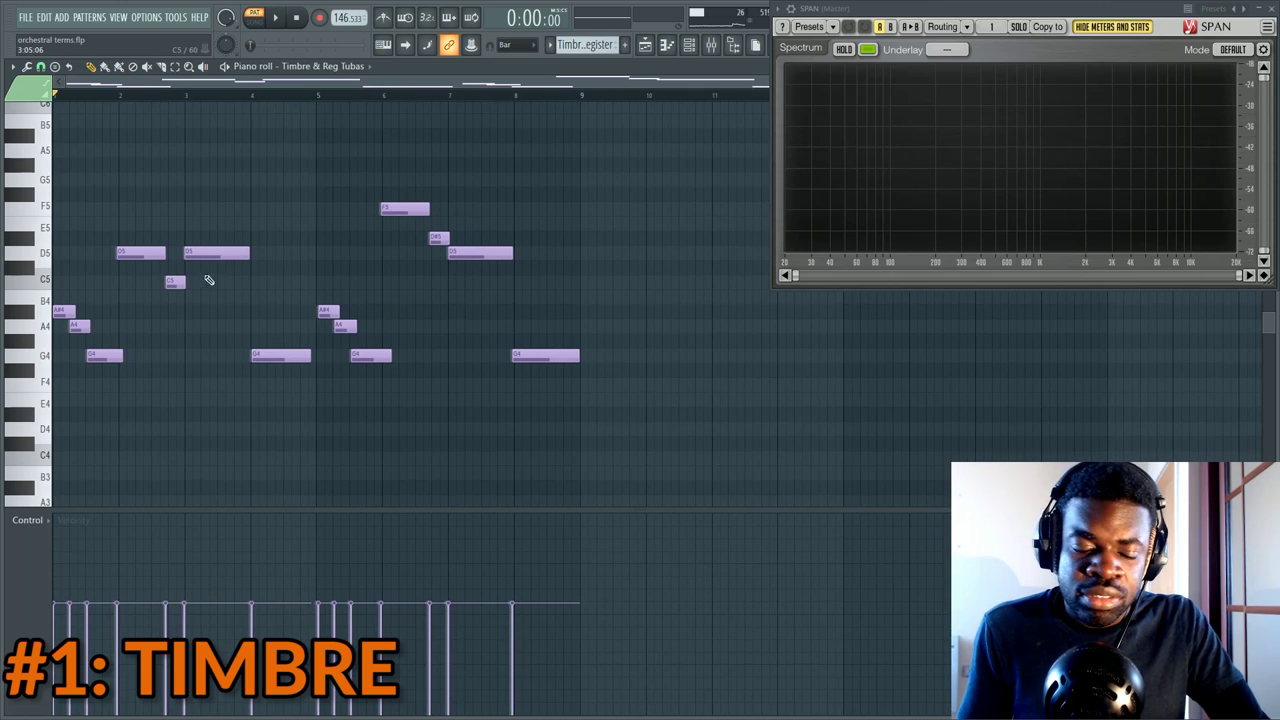
pyautogui.press('F6')
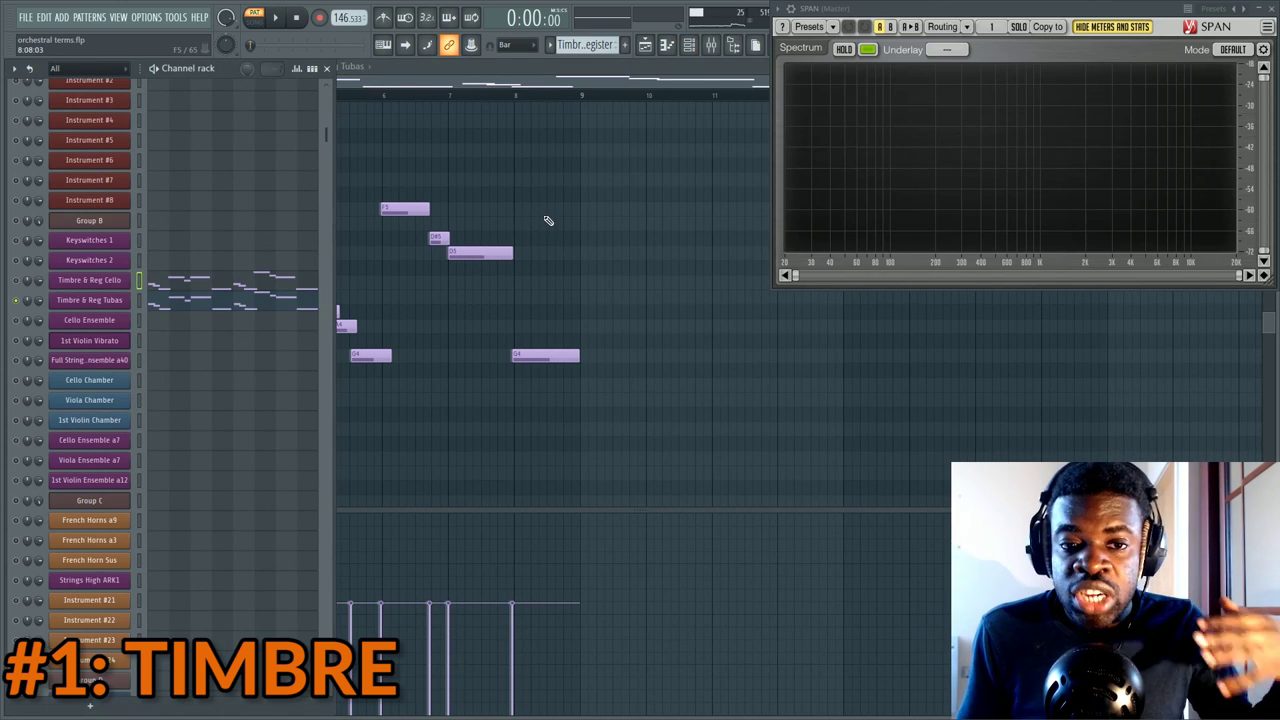
pyautogui.press('F6')
# Select and deselect the whole Timbre & Reg Tubas melody, and play the pattern back to hear its timbre
pyautogui.moveTo(620, 157); pyautogui.dragTo(50, 424)
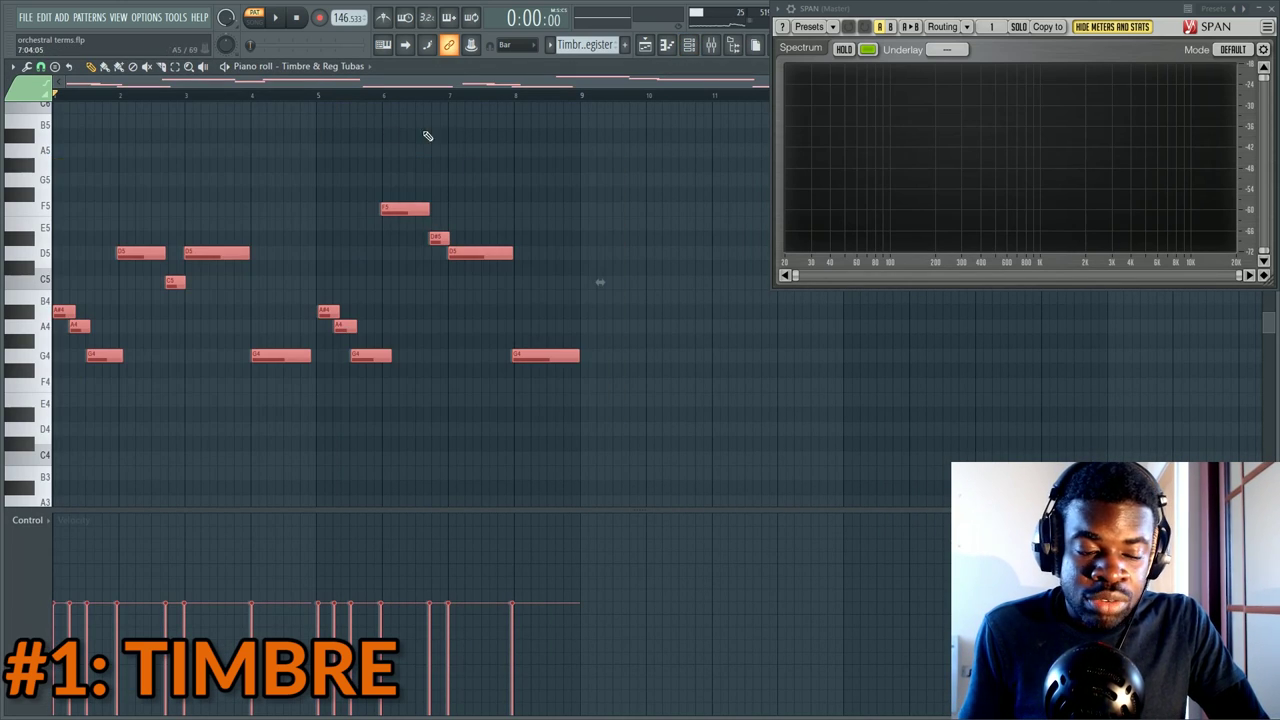
pyautogui.click(631, 178)
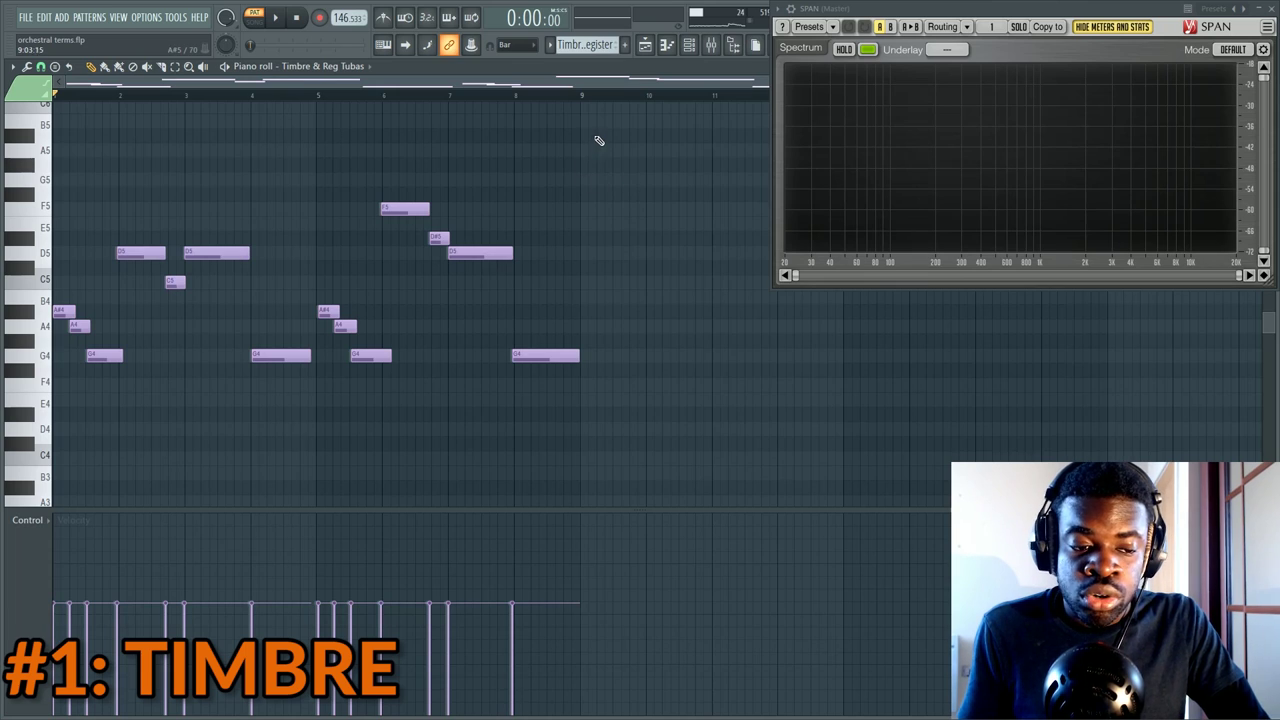
pyautogui.moveTo(599, 141); pyautogui.dragTo(10, 400)
pyautogui.keyDown('ctrl'); pyautogui.click(275, 412); pyautogui.keyUp('ctrl')
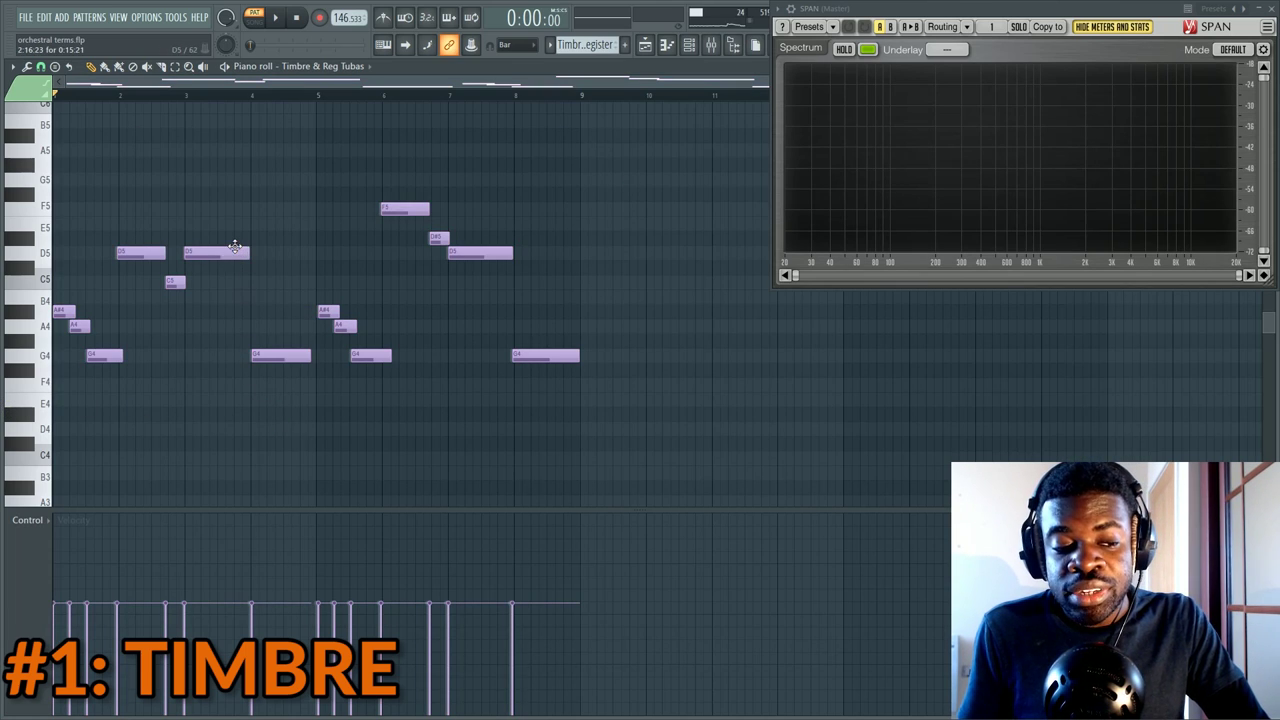
pyautogui.press('space')
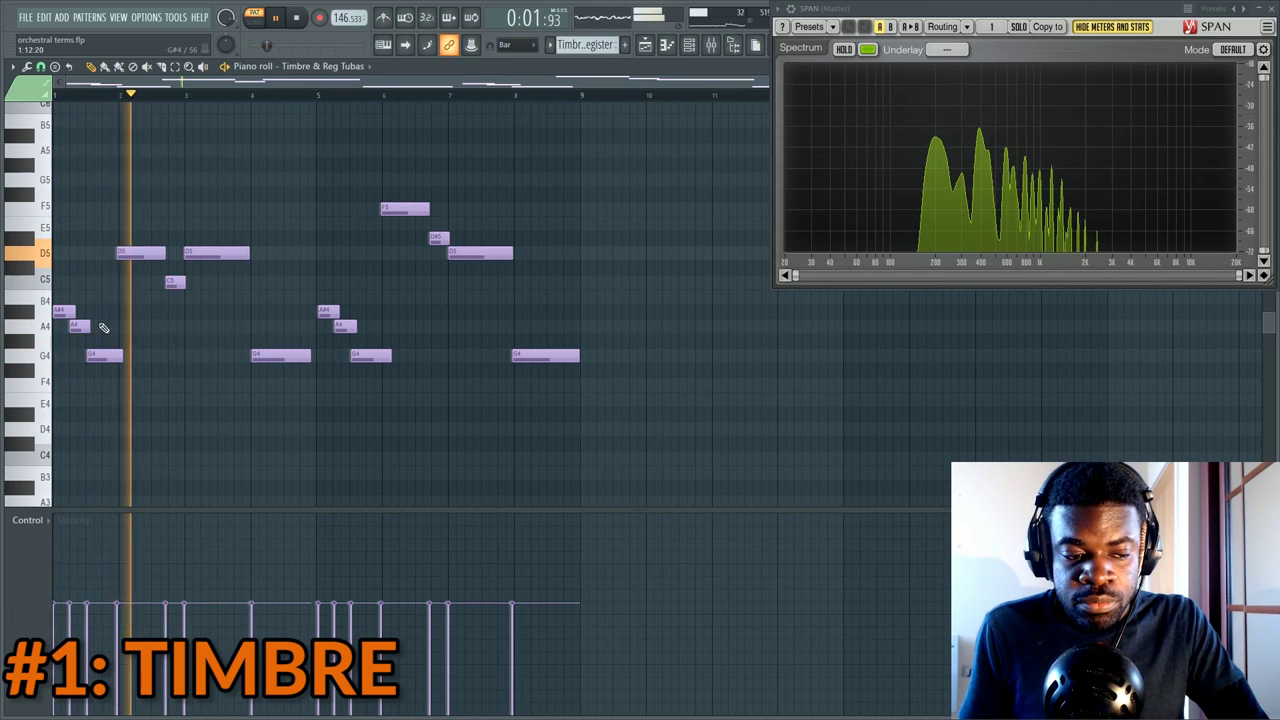
pyautogui.press('F6')
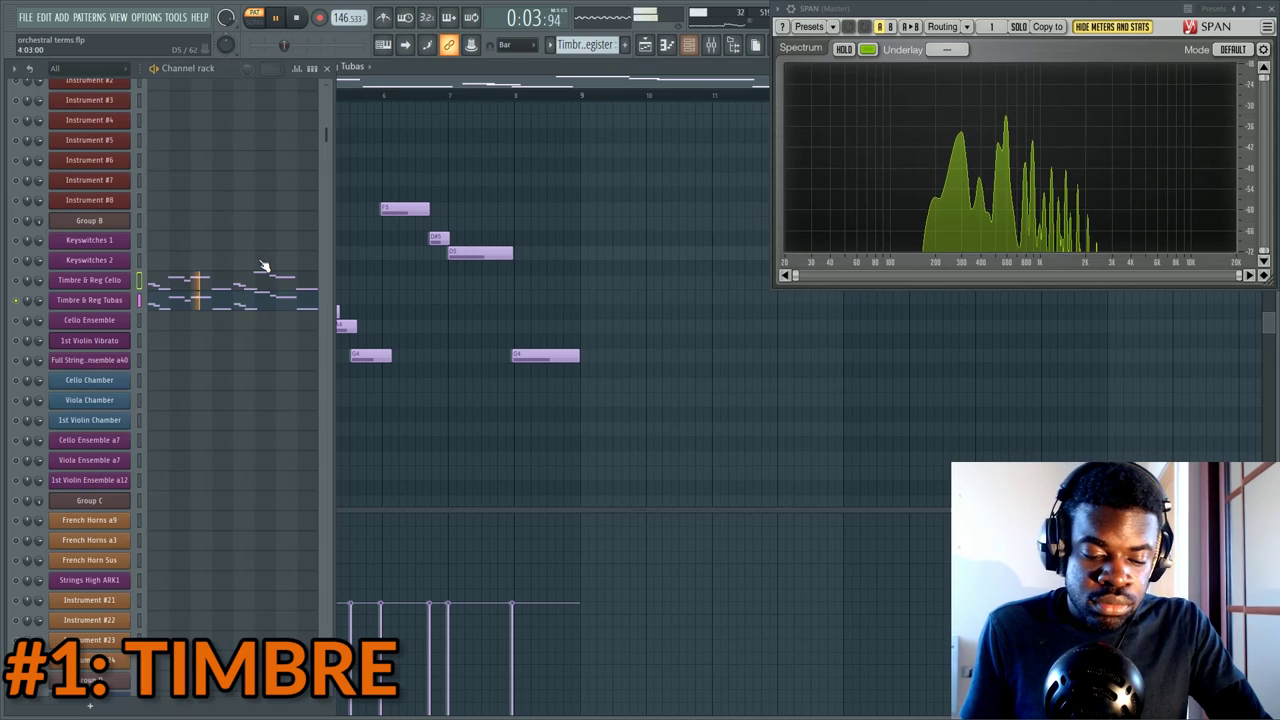
pyautogui.press('space')
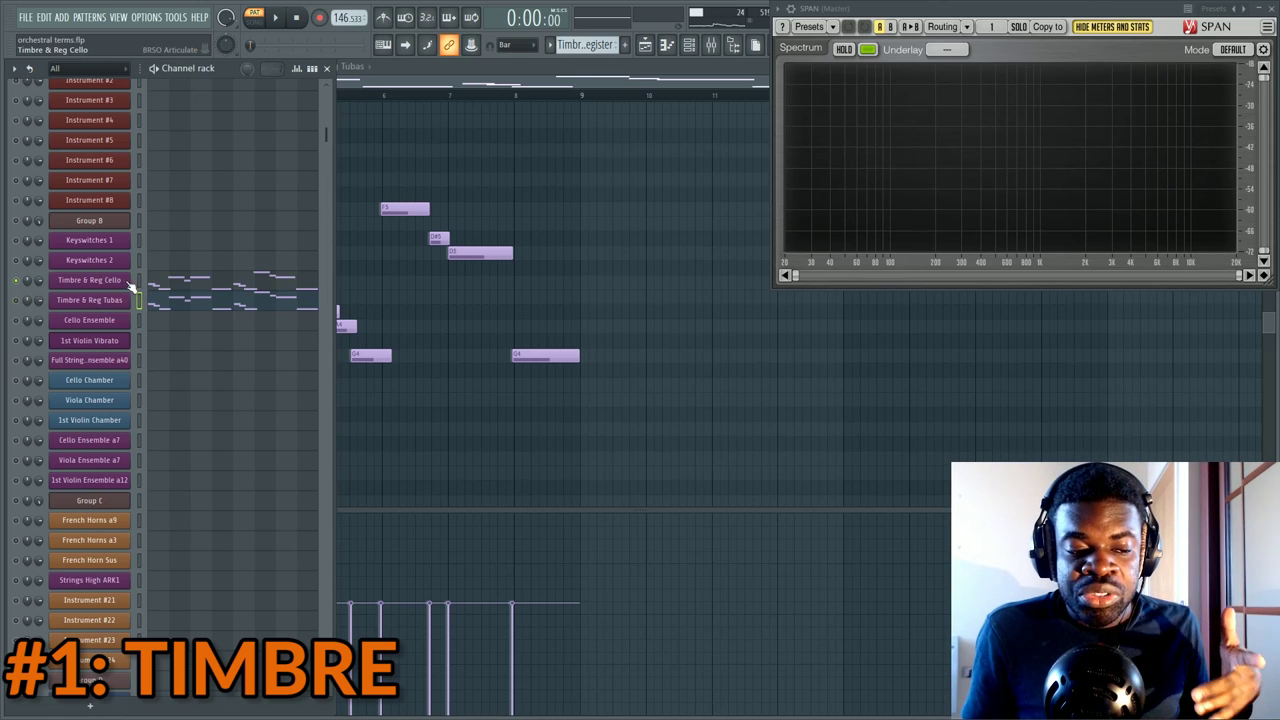
# Turn the Timbre & Reg Tubas channel back on alongside the cello and show the Timbre & Reg Cello notes in the piano roll
pyautogui.click(162, 285)
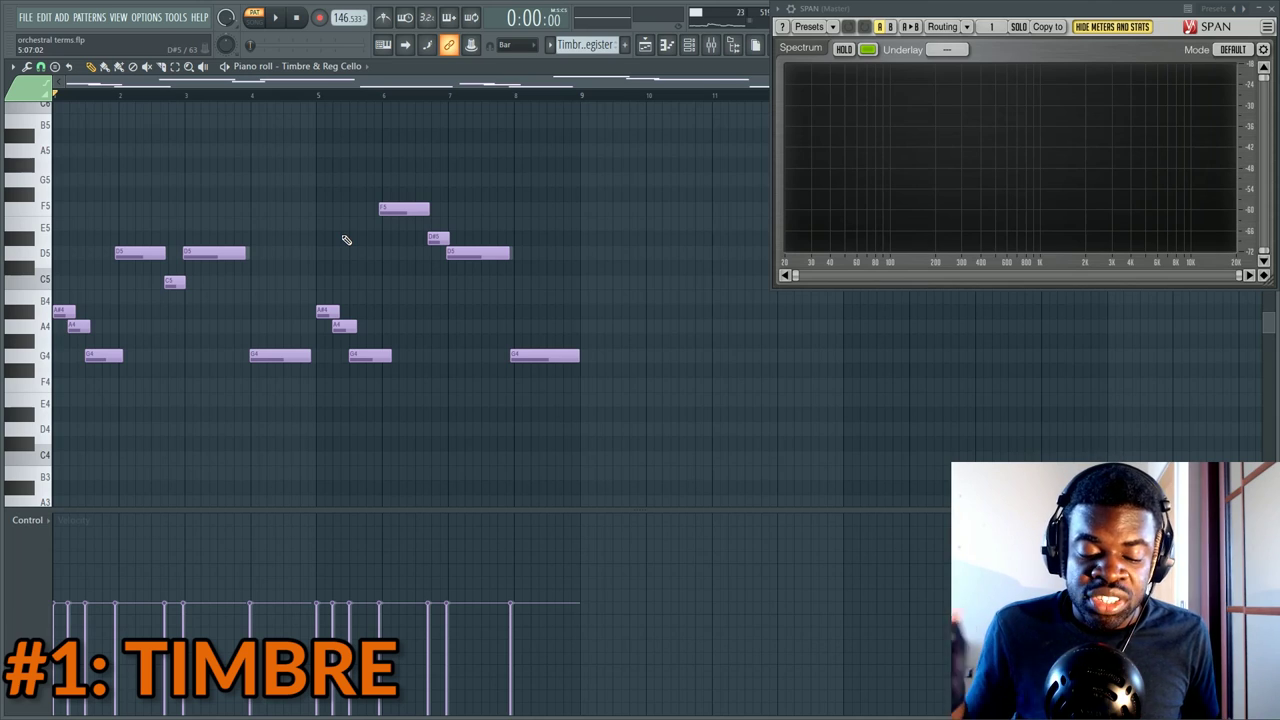
pyautogui.press('F6')
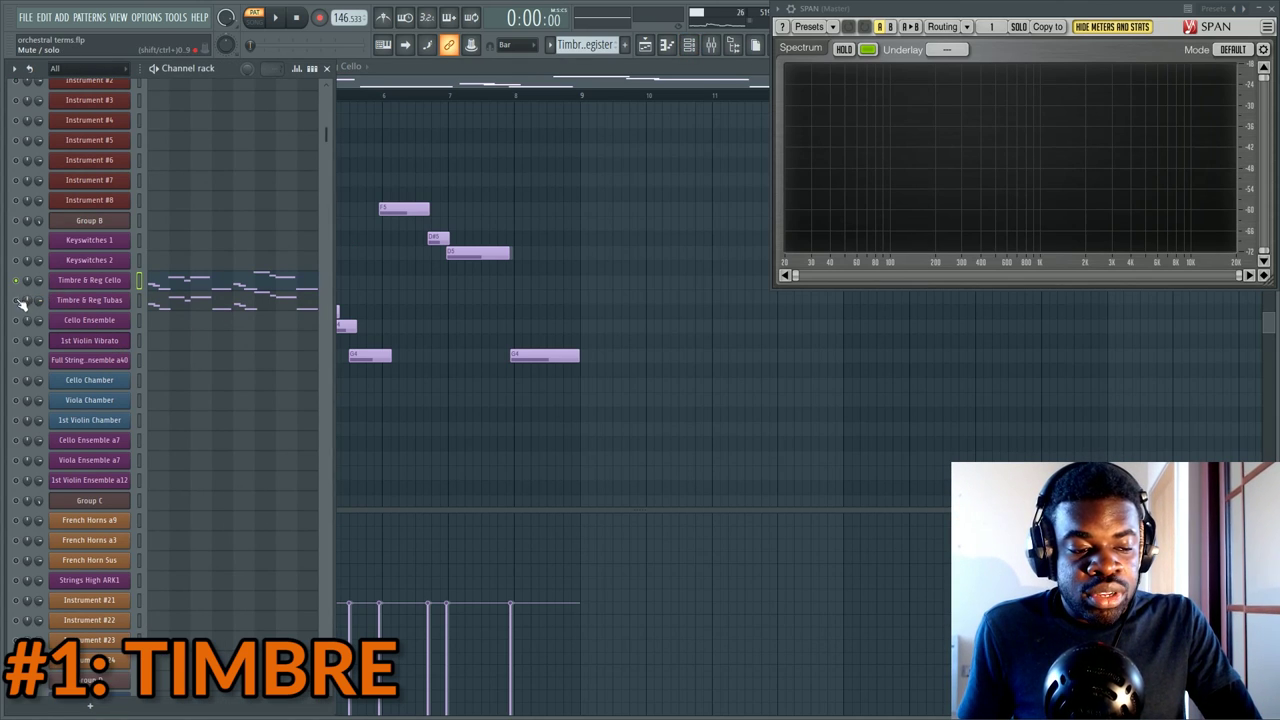
pyautogui.click(16, 300)
pyautogui.click(194, 275)
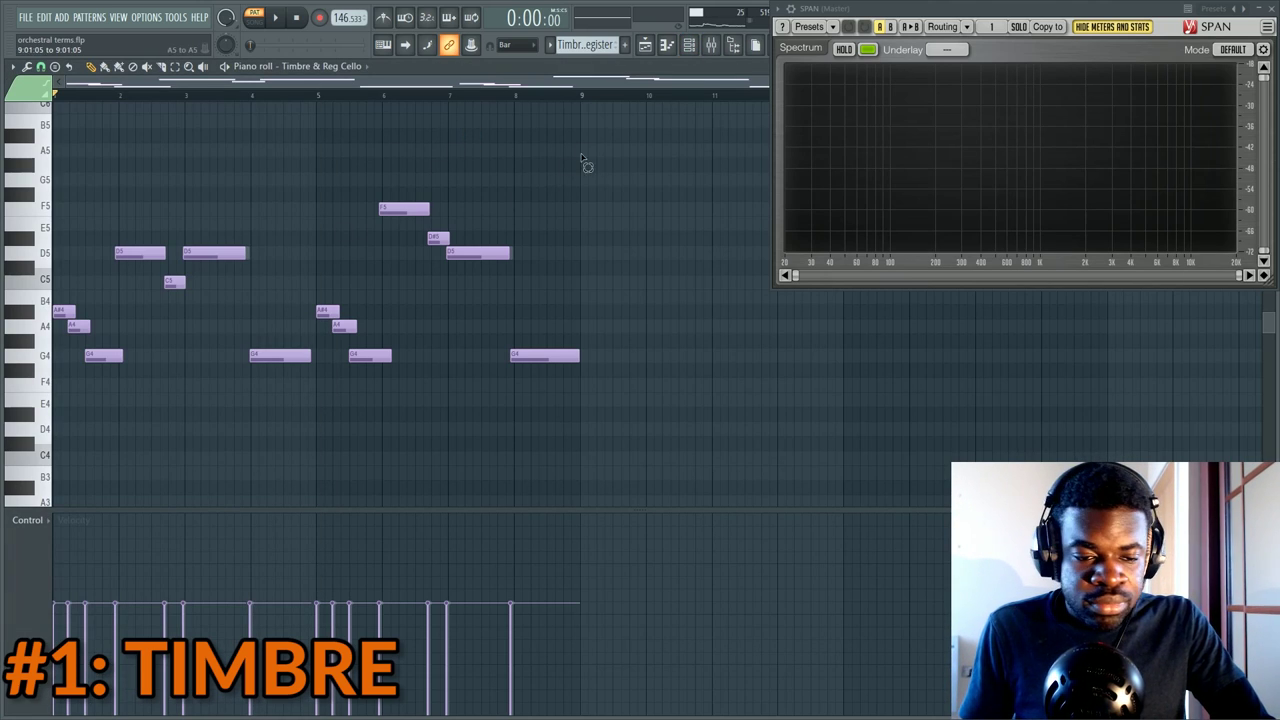
# Select and deselect all the Timbre & Reg Cello notes, and play the cello and tuba parts together
pyautogui.moveTo(592, 145); pyautogui.dragTo(62, 418)
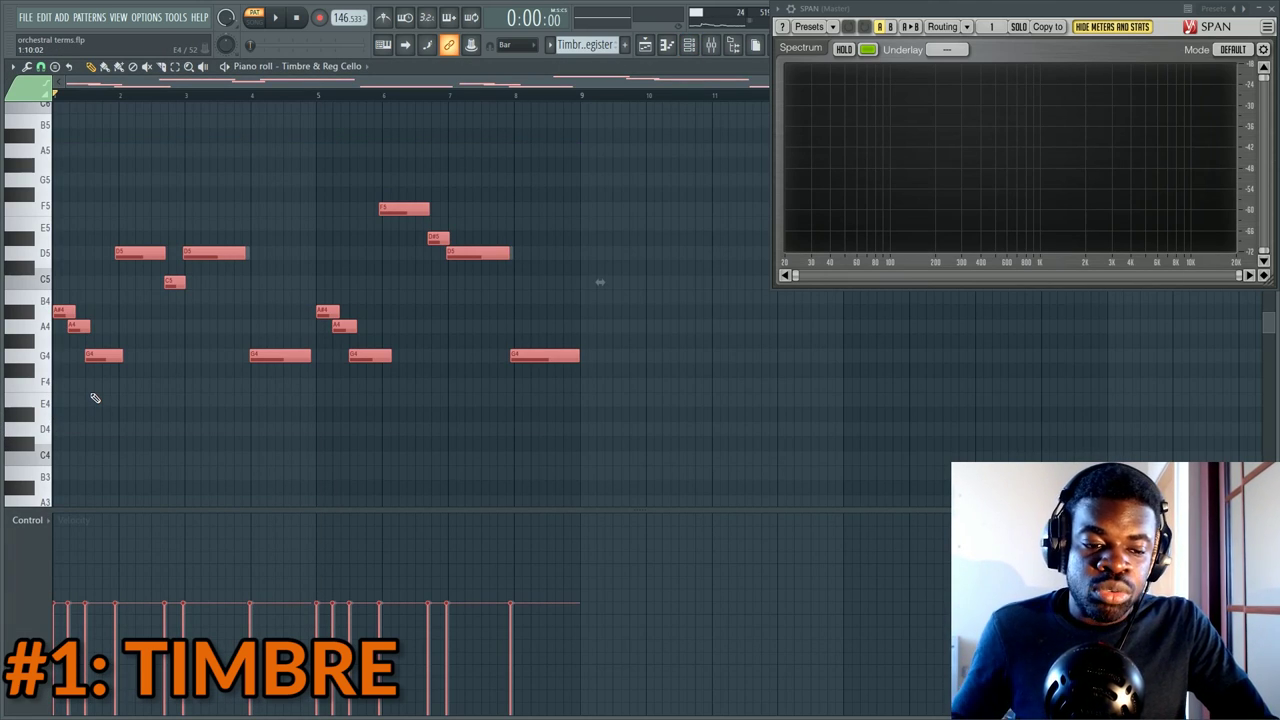
pyautogui.hotkey('ctrl', 'd')
pyautogui.moveTo(665, 160); pyautogui.dragTo(88, 454)
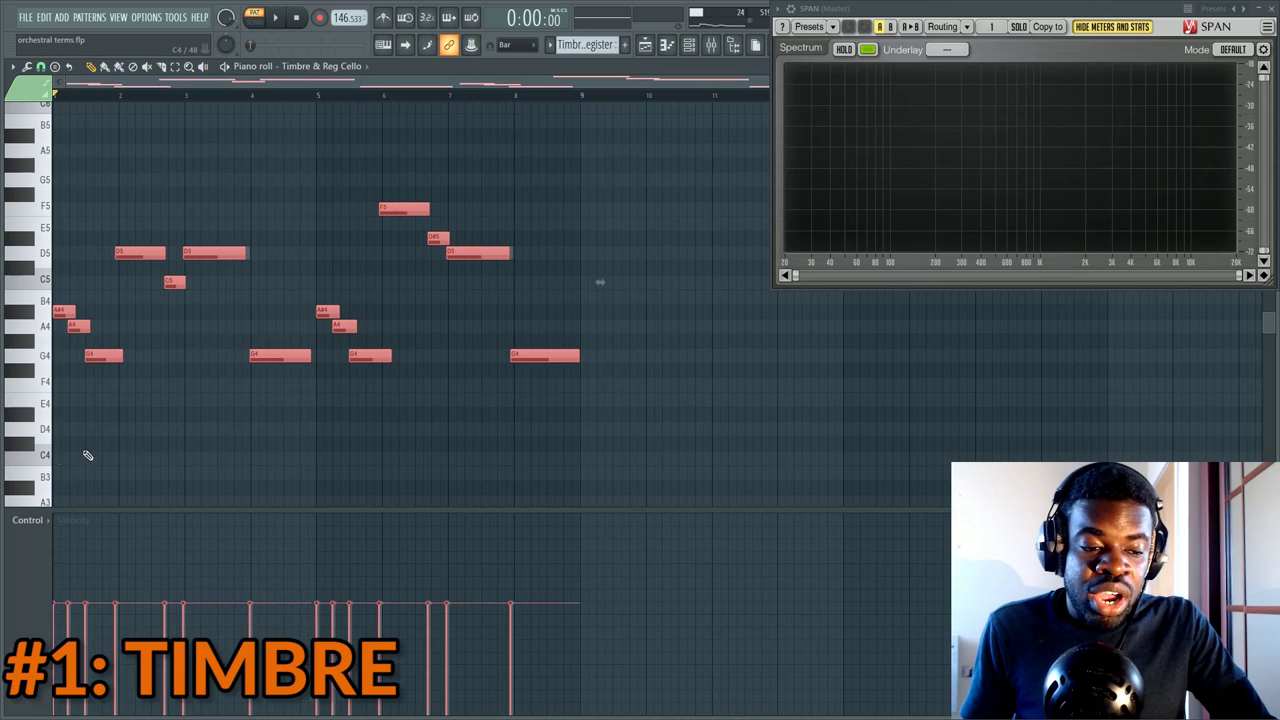
pyautogui.hotkey('ctrl', 'd')
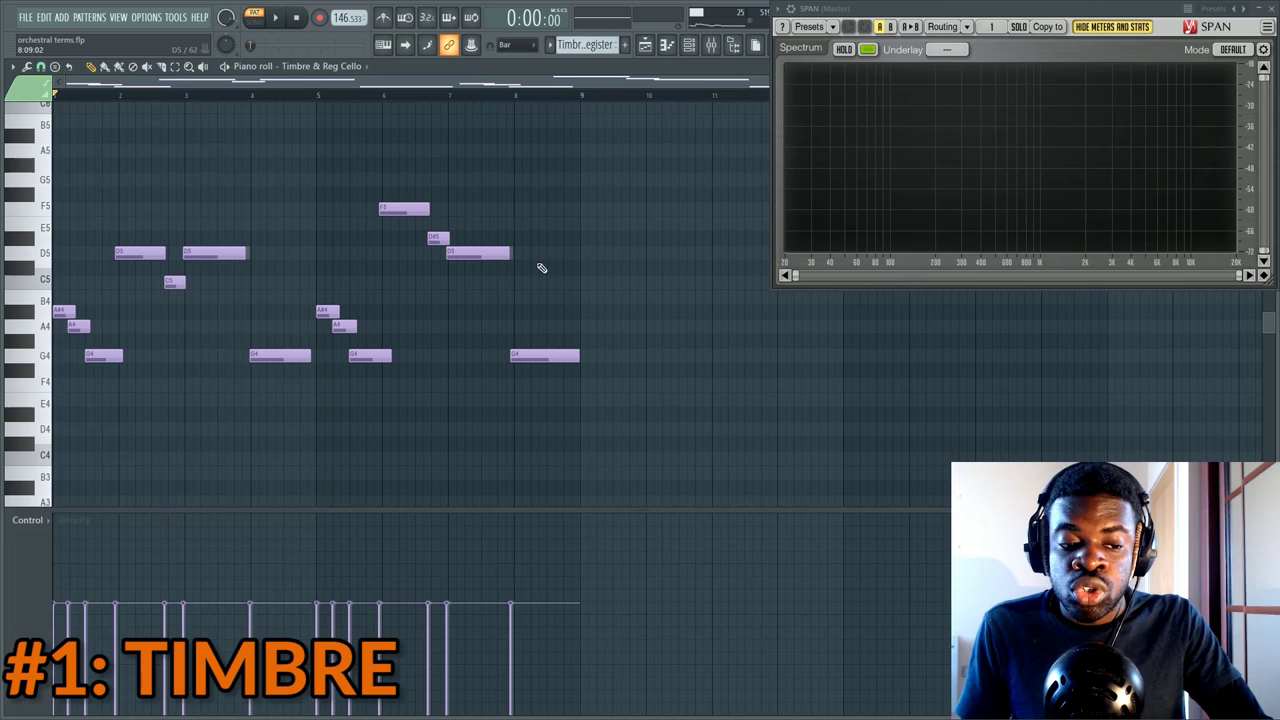
pyautogui.press('space')
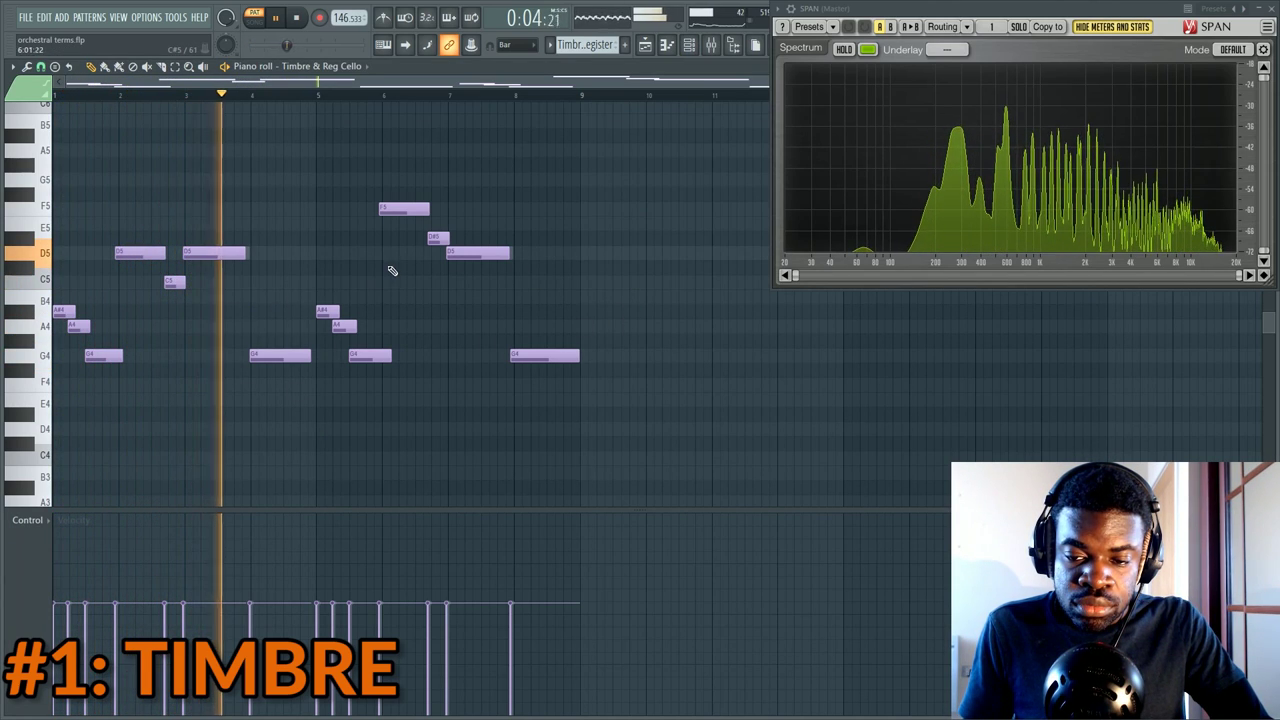
pyautogui.press('space')
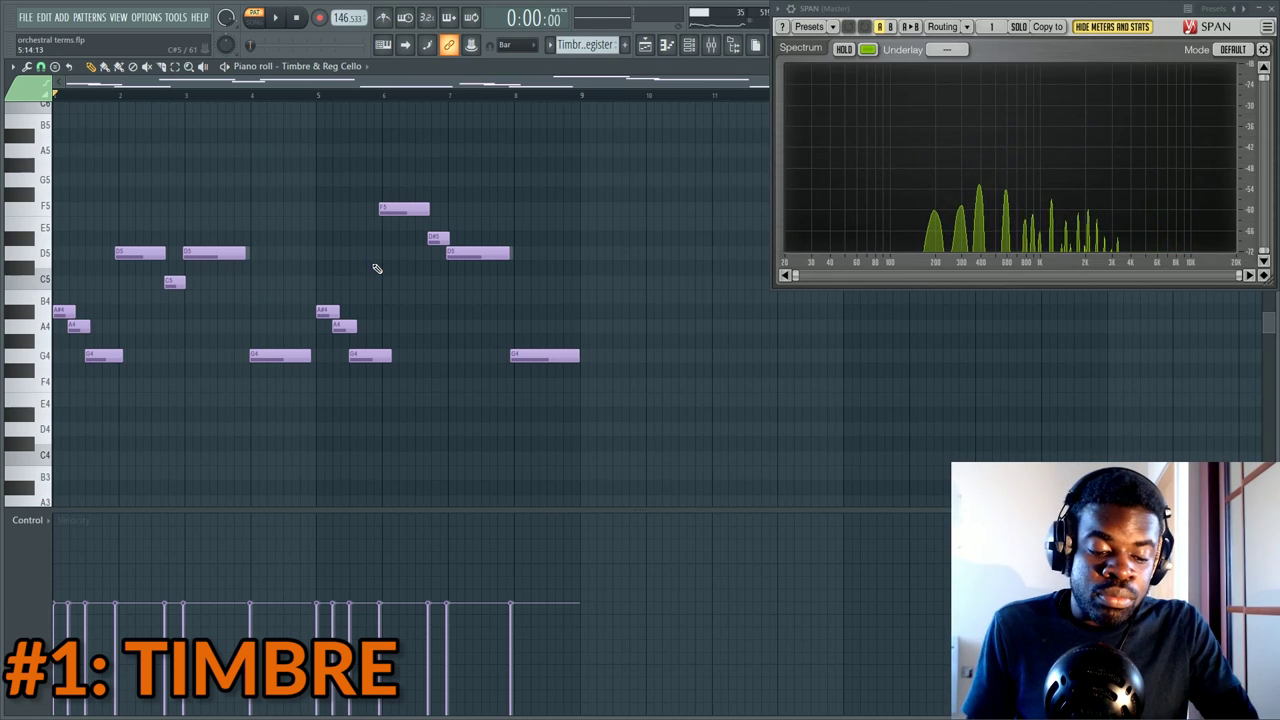
pyautogui.press('F6')
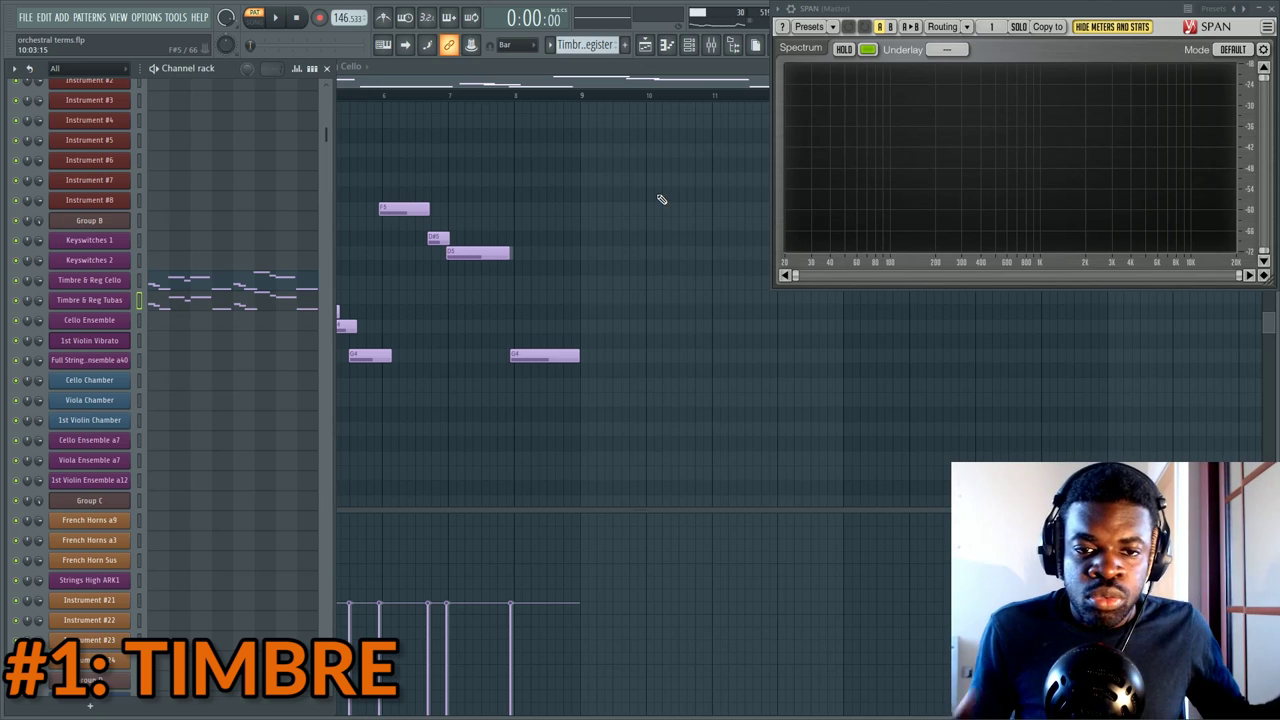
pyautogui.press('F6')
pyautogui.press('F5')
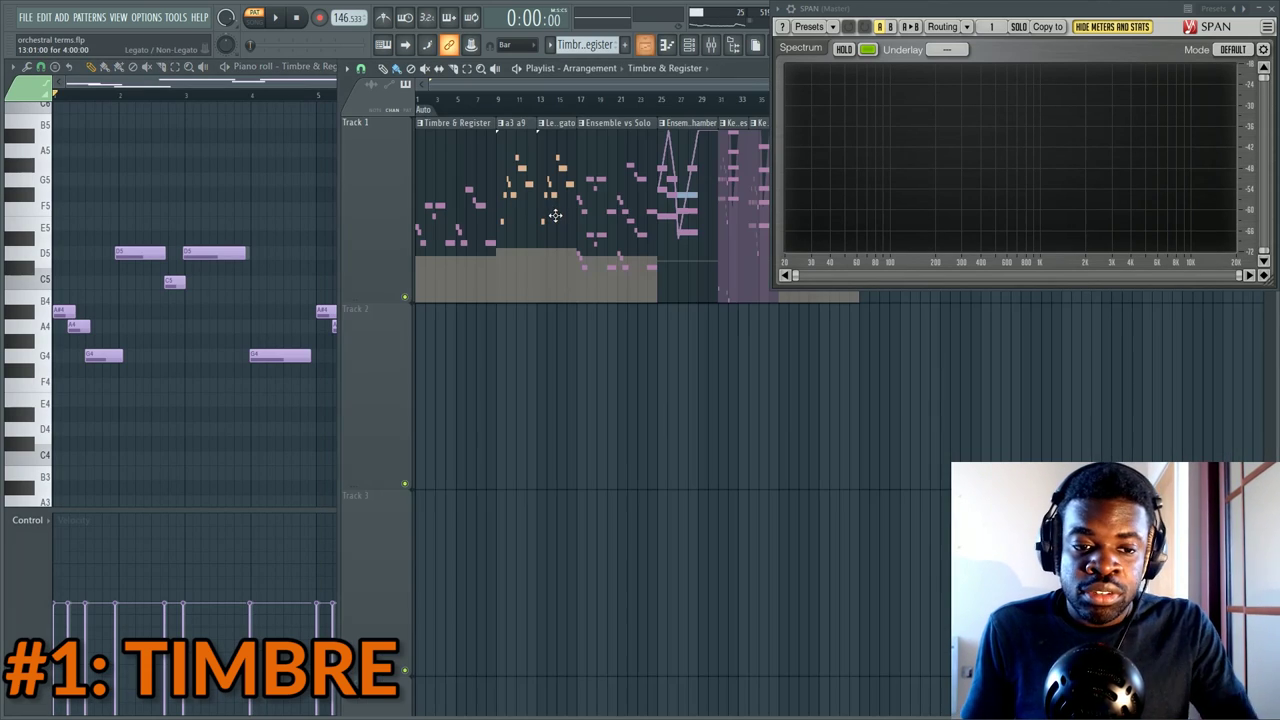
pyautogui.press('F5')
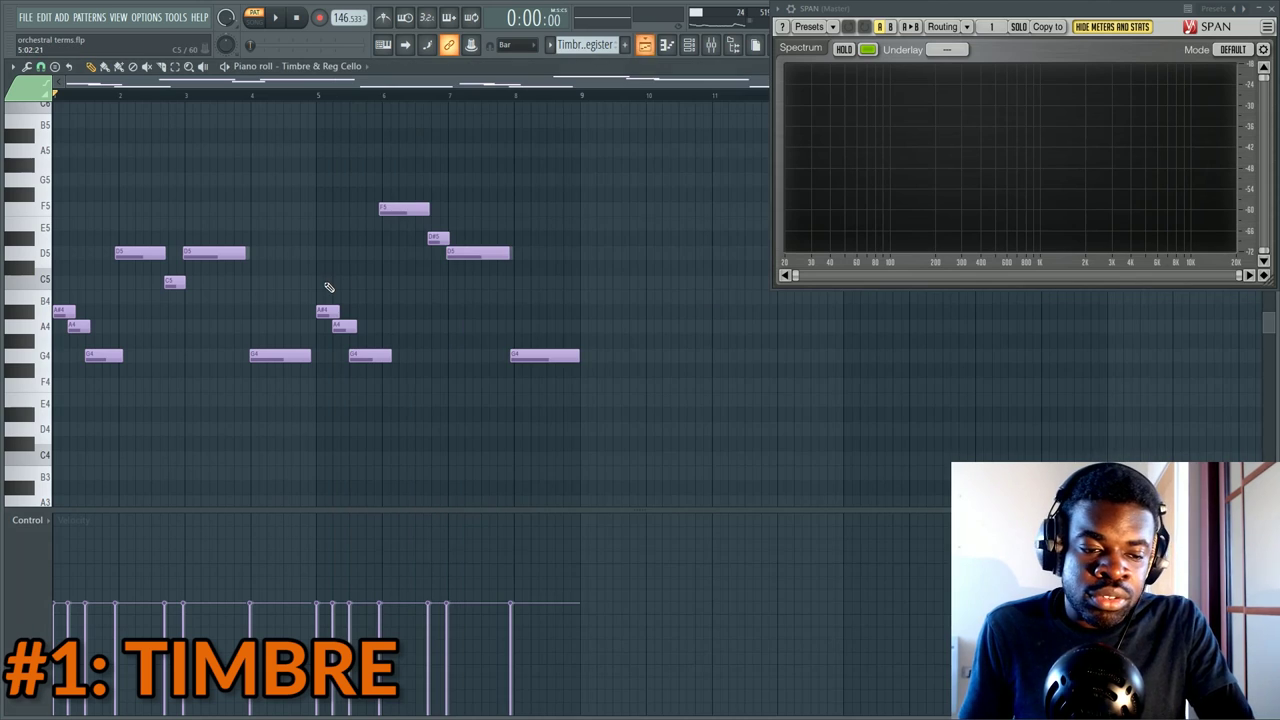
pyautogui.scroll(-3, 341, 198)
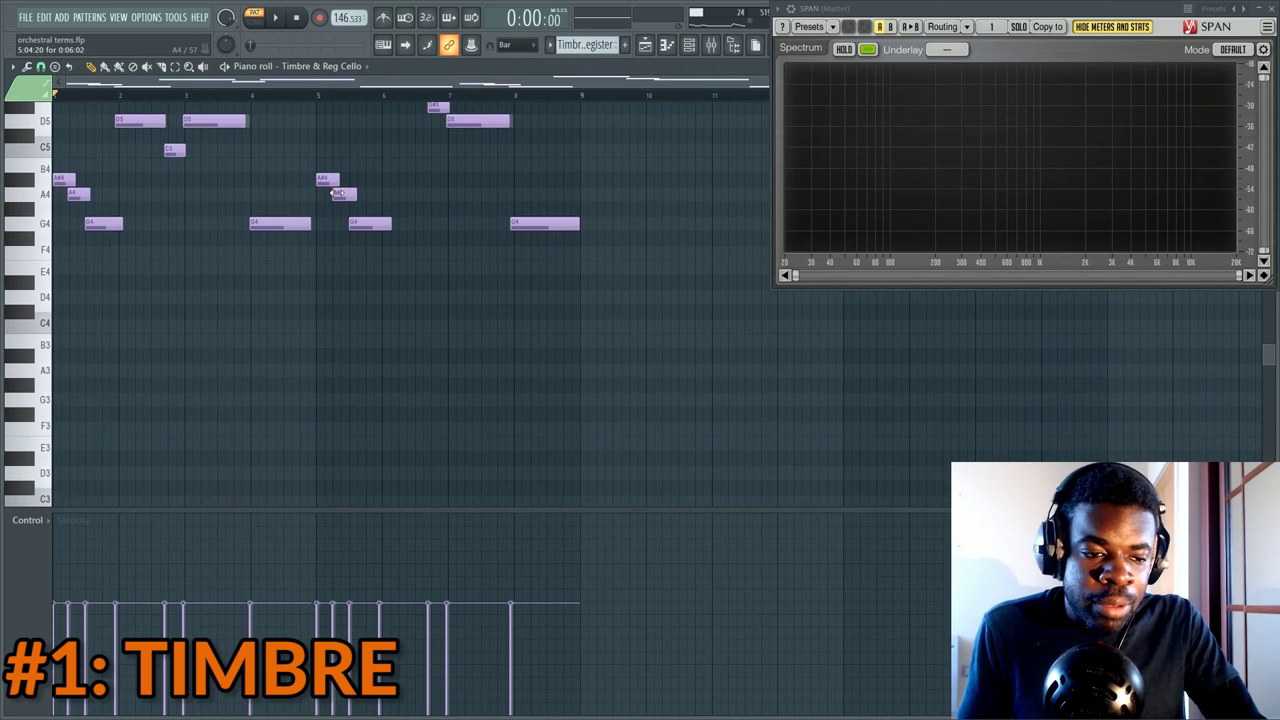
pyautogui.scroll(2, 463, 149)
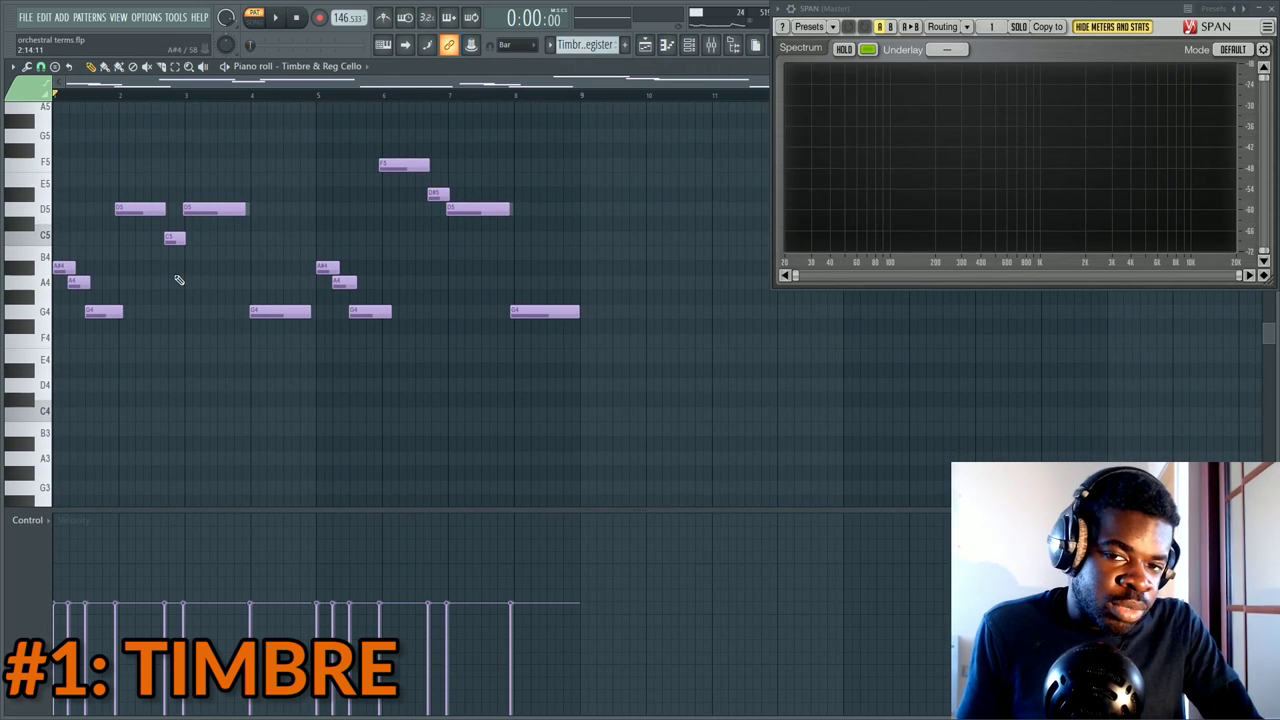
# Audition the low C2 and C3 keys of the Timbre & Reg Cello channel in the piano roll
pyautogui.scroll(-5, 260, 268)
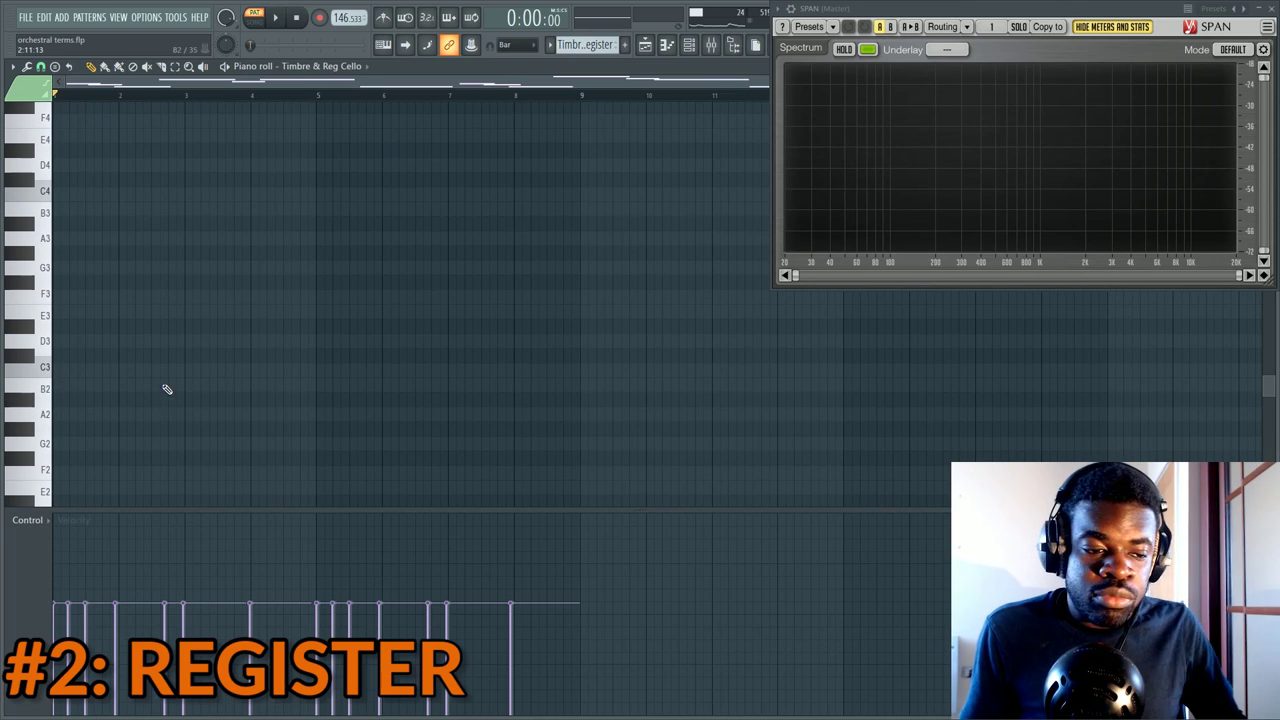
pyautogui.scroll(-5, 131, 414)
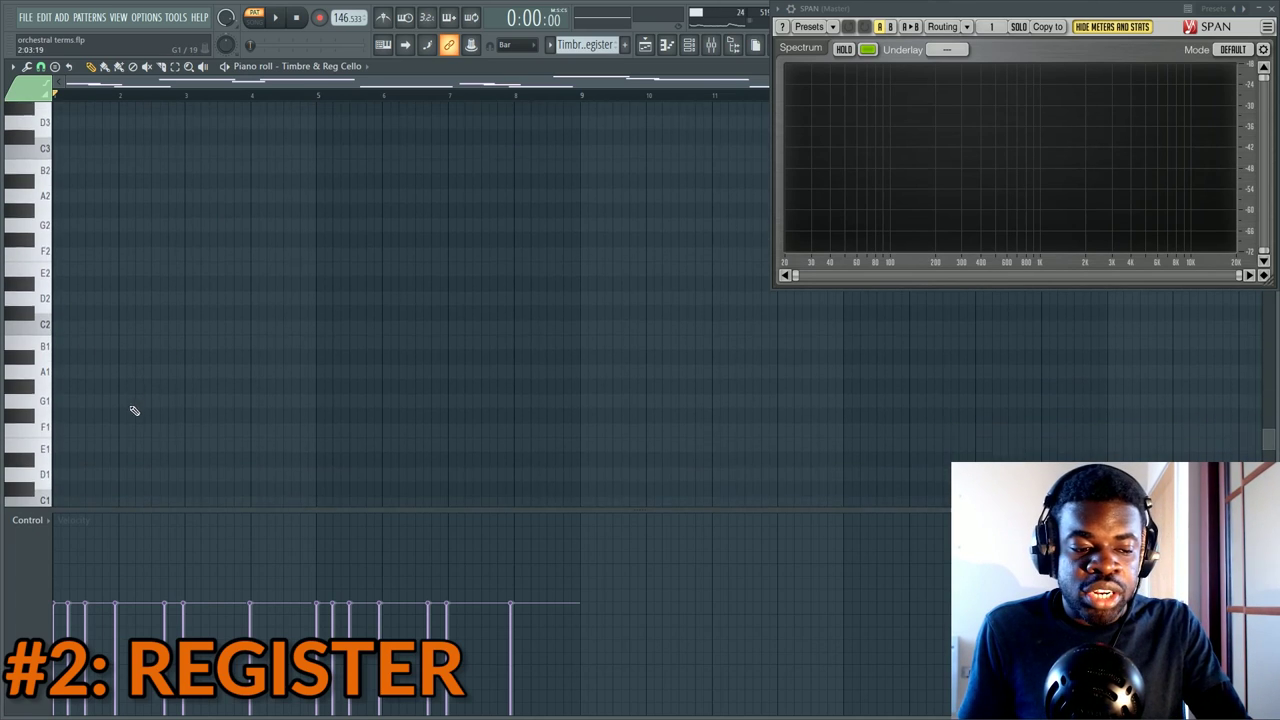
pyautogui.click(52, 333)
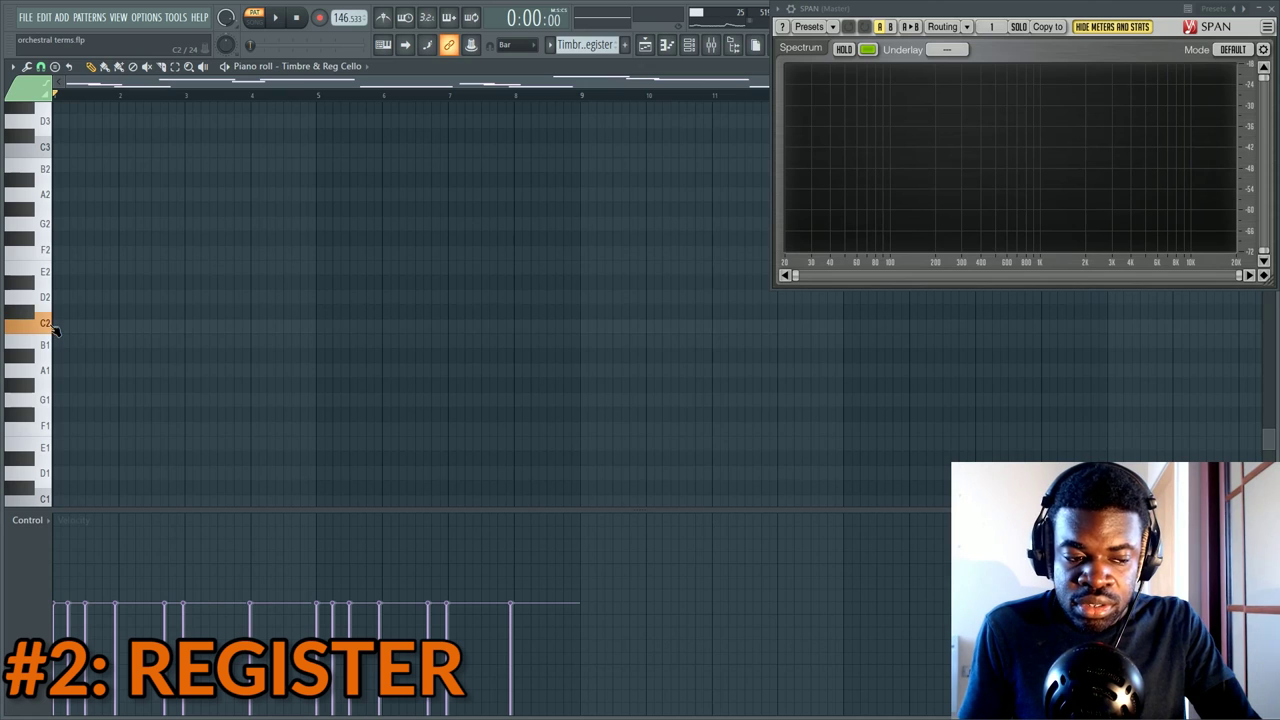
pyautogui.scroll(3, 52, 333)
pyautogui.click(56, 283)
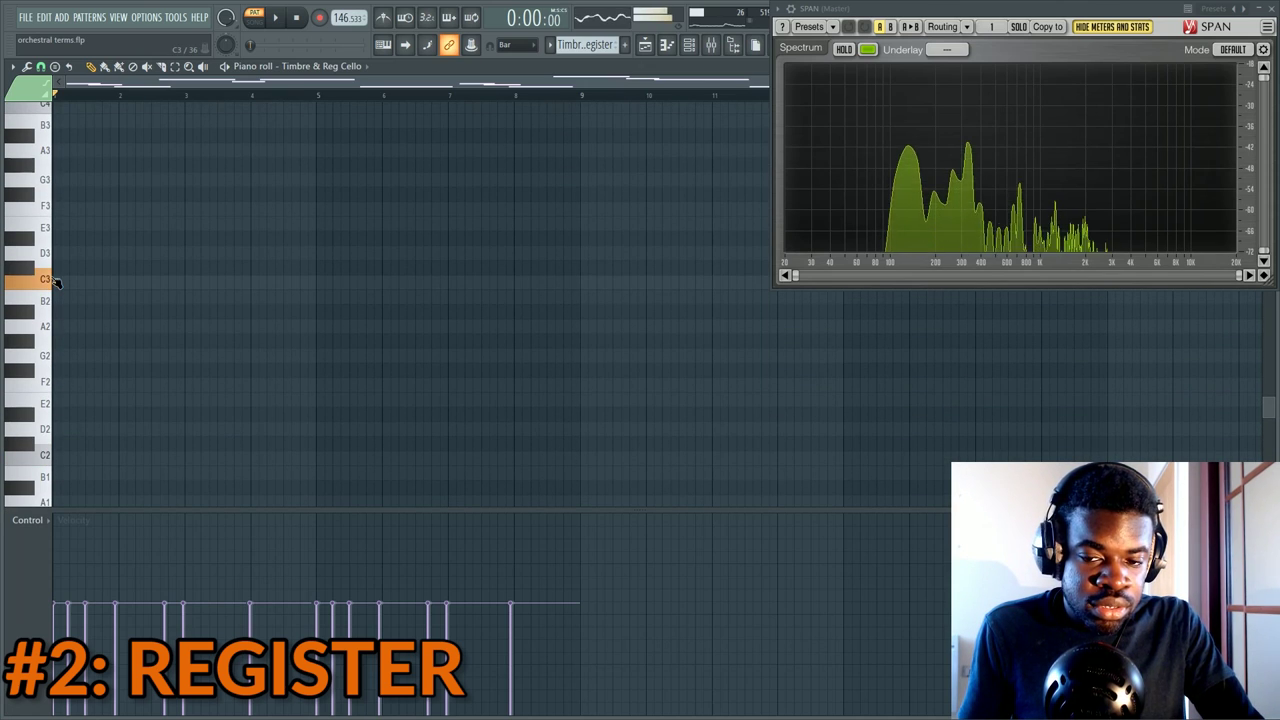
# Bring up the Timbre & Reg Tubas channel in the piano roll and audition its low C2 key
pyautogui.press('F6')
pyautogui.click(150, 300)
pyautogui.scroll(-3, 63, 334)
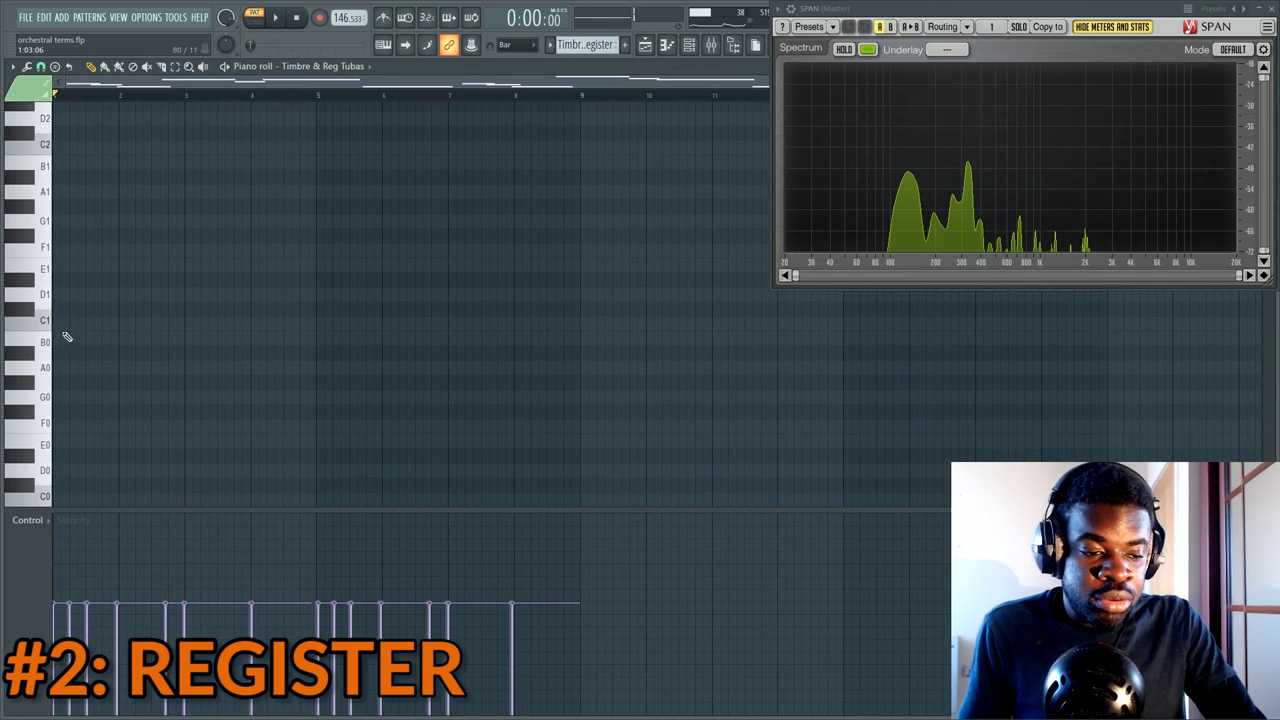
pyautogui.scroll(-2, 54, 290)
pyautogui.click(52, 233)
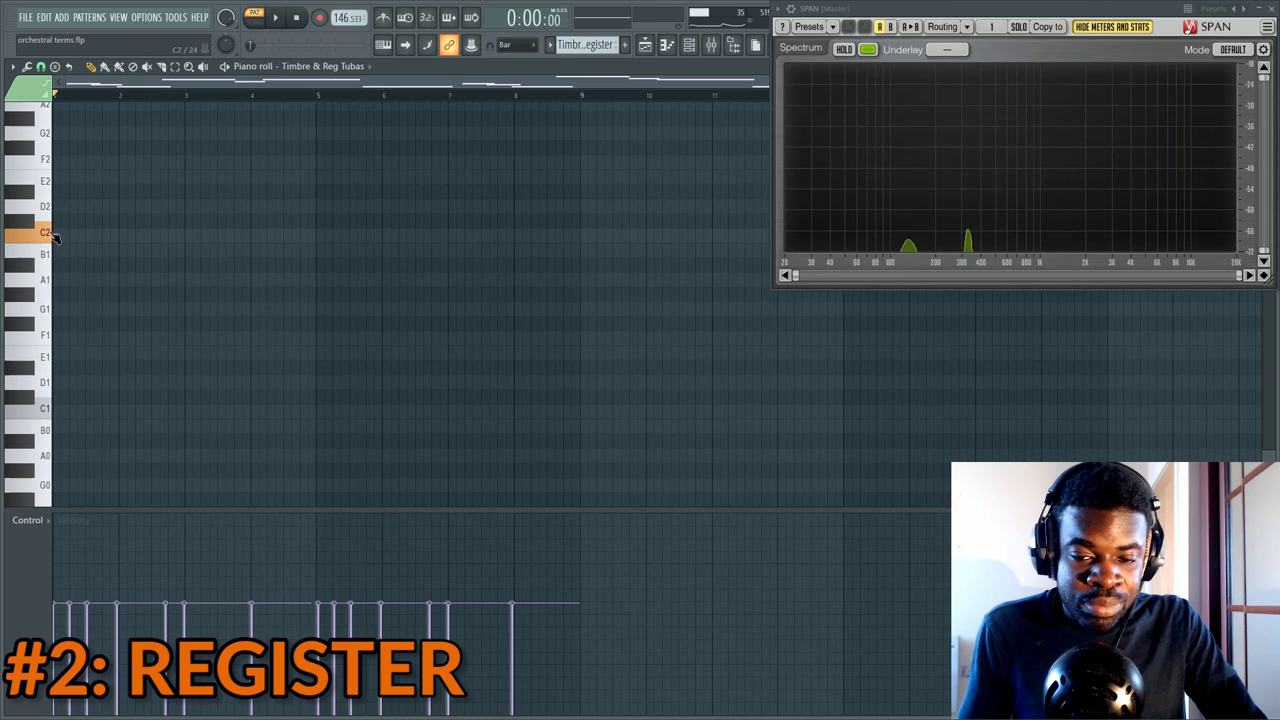
# Switch the piano roll to Timbre & Reg Cello and back to Timbre & Reg Tubas, and audition the tubas' C2 again
pyautogui.press('F6')
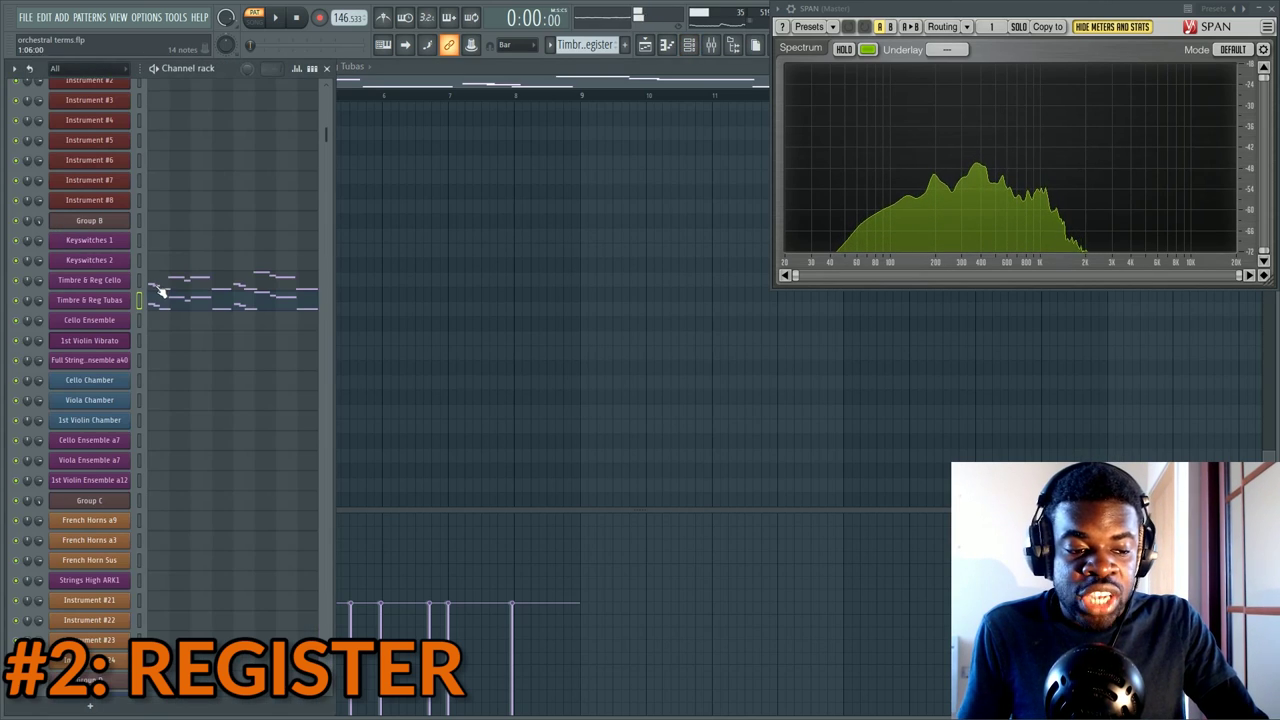
pyautogui.click(157, 286)
pyautogui.press('F6')
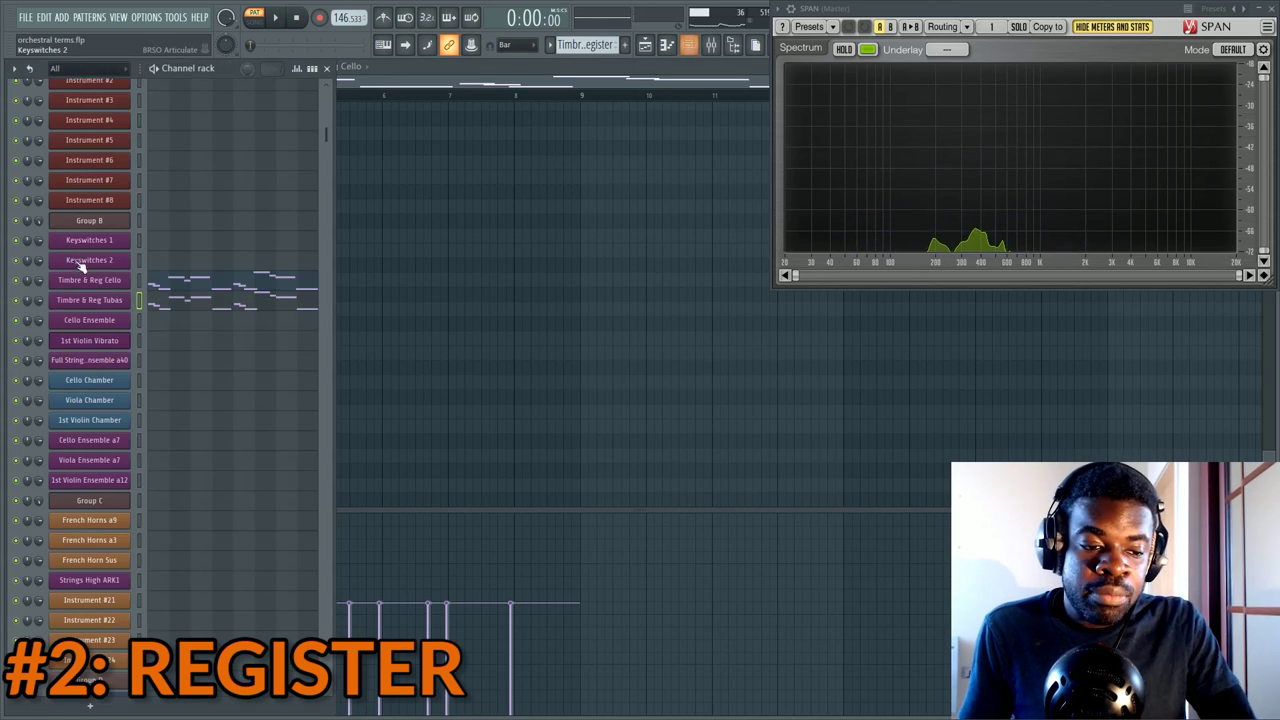
pyautogui.click(168, 297)
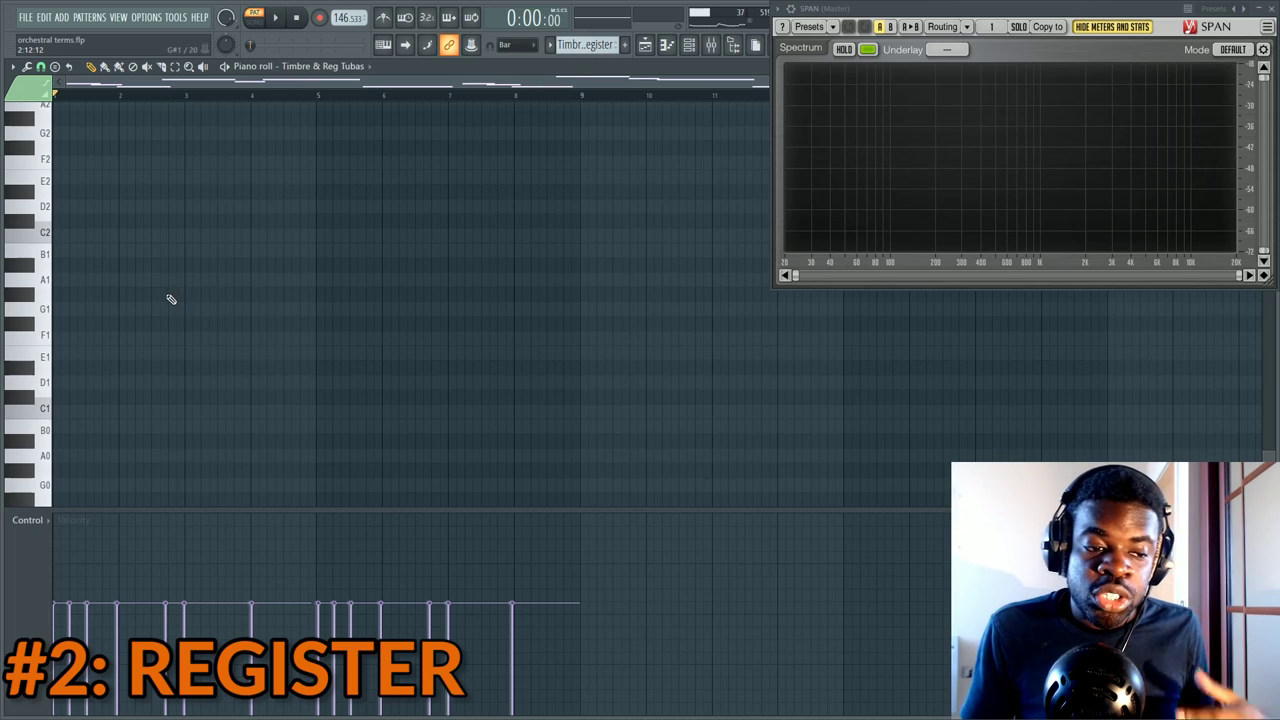
pyautogui.scroll(2, 42, 315)
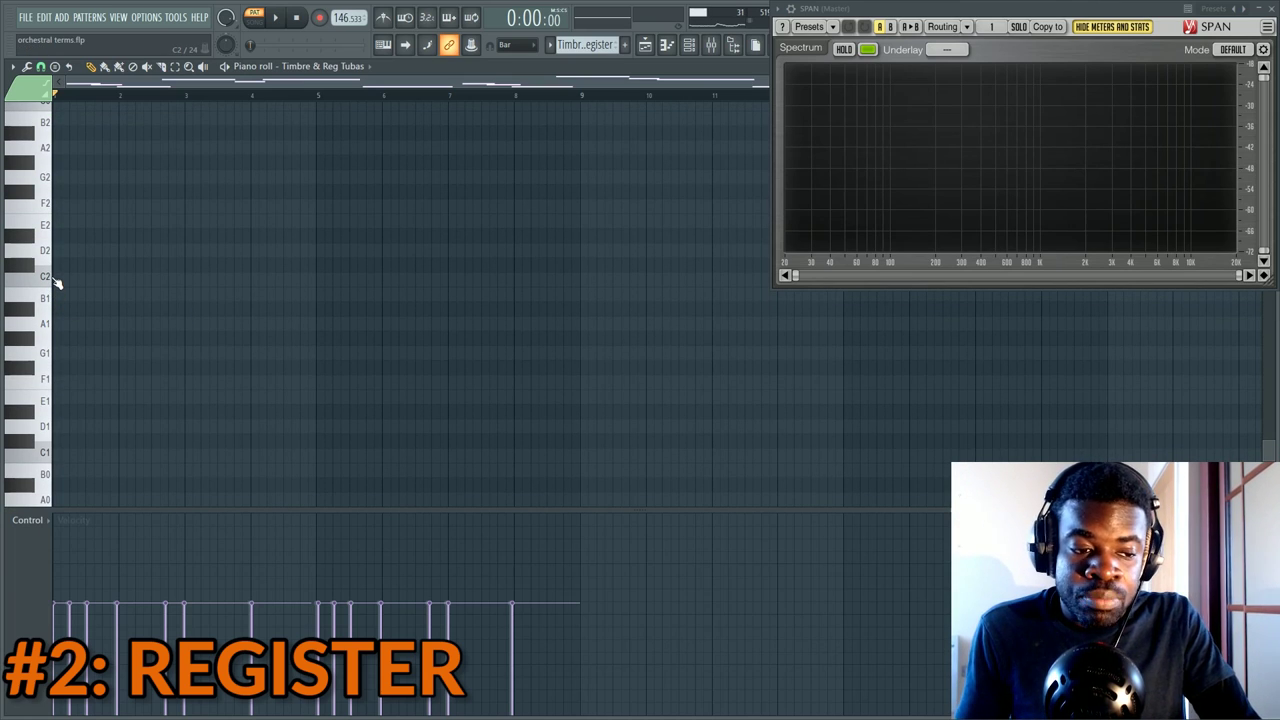
pyautogui.click(55, 283)
# Audition the tubas' higher register on the piano roll keys, including C5 and D5
pyautogui.scroll(20, 55, 283)
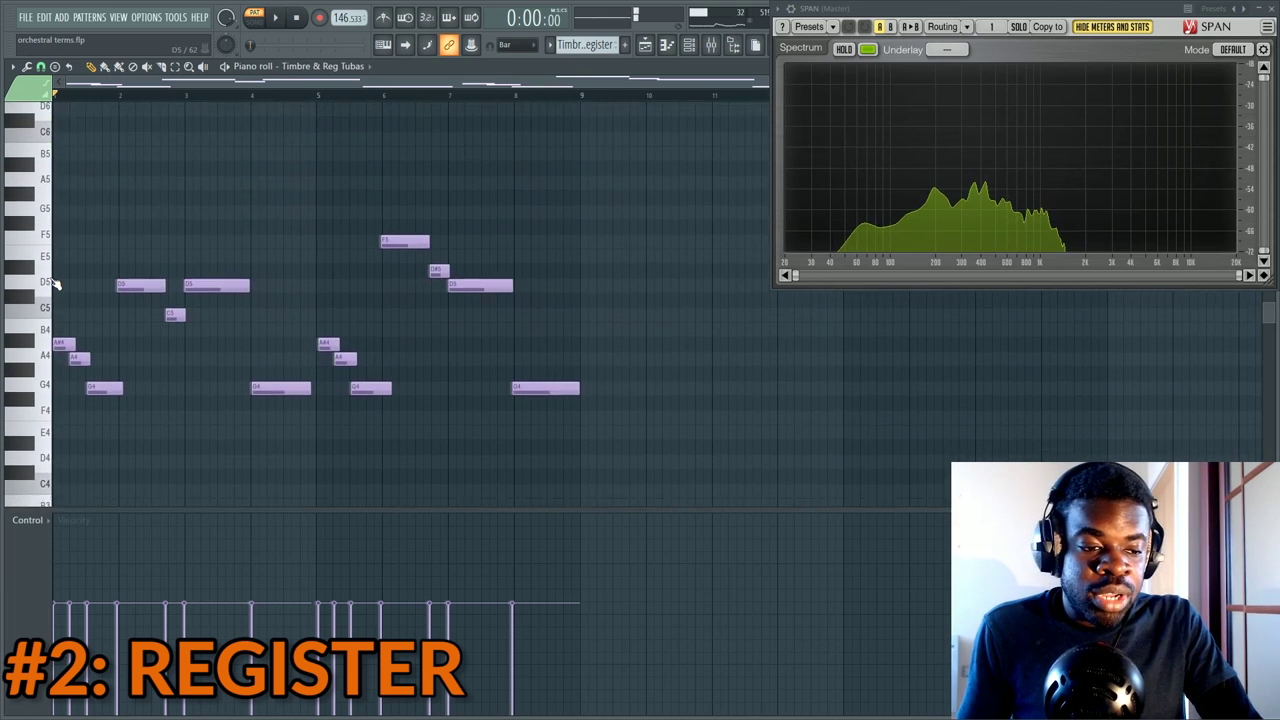
pyautogui.click(45, 232)
pyautogui.click(45, 334)
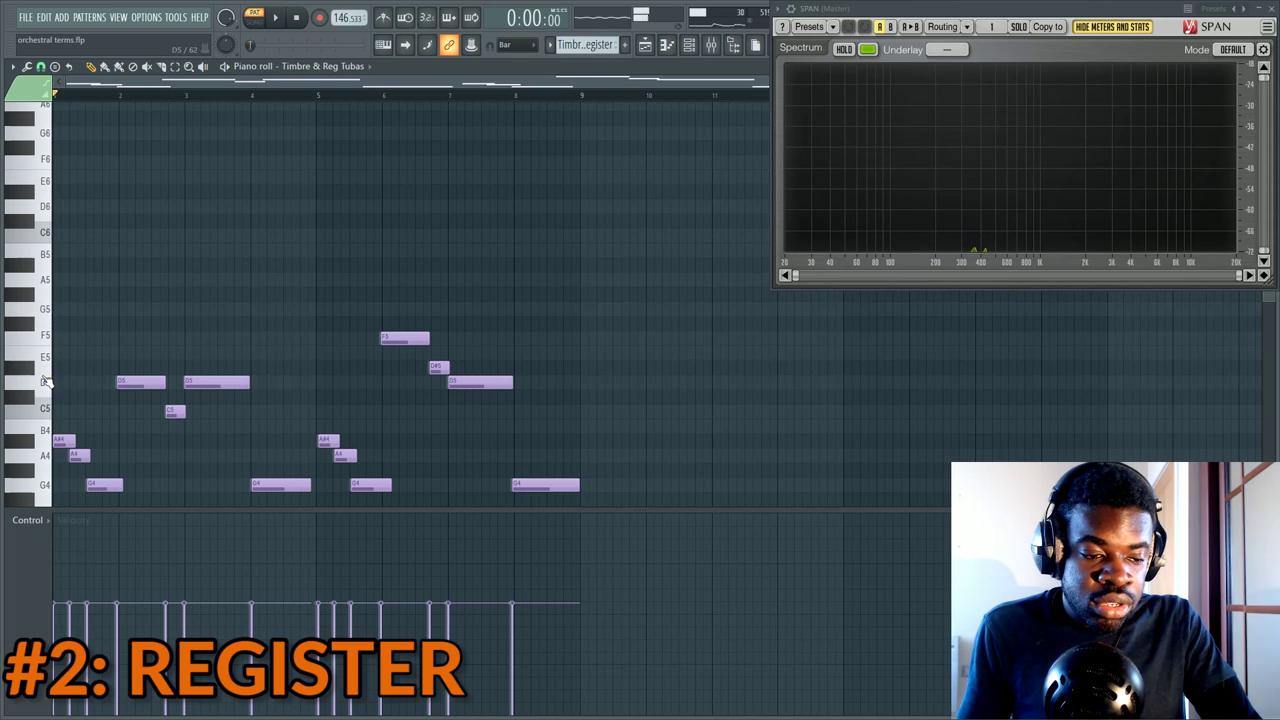
pyautogui.click(43, 408)
pyautogui.moveTo(41, 409)
pyautogui.mouseDown()
pyautogui.moveTo(46, 348)
pyautogui.moveTo(46, 383)
pyautogui.mouseUp()
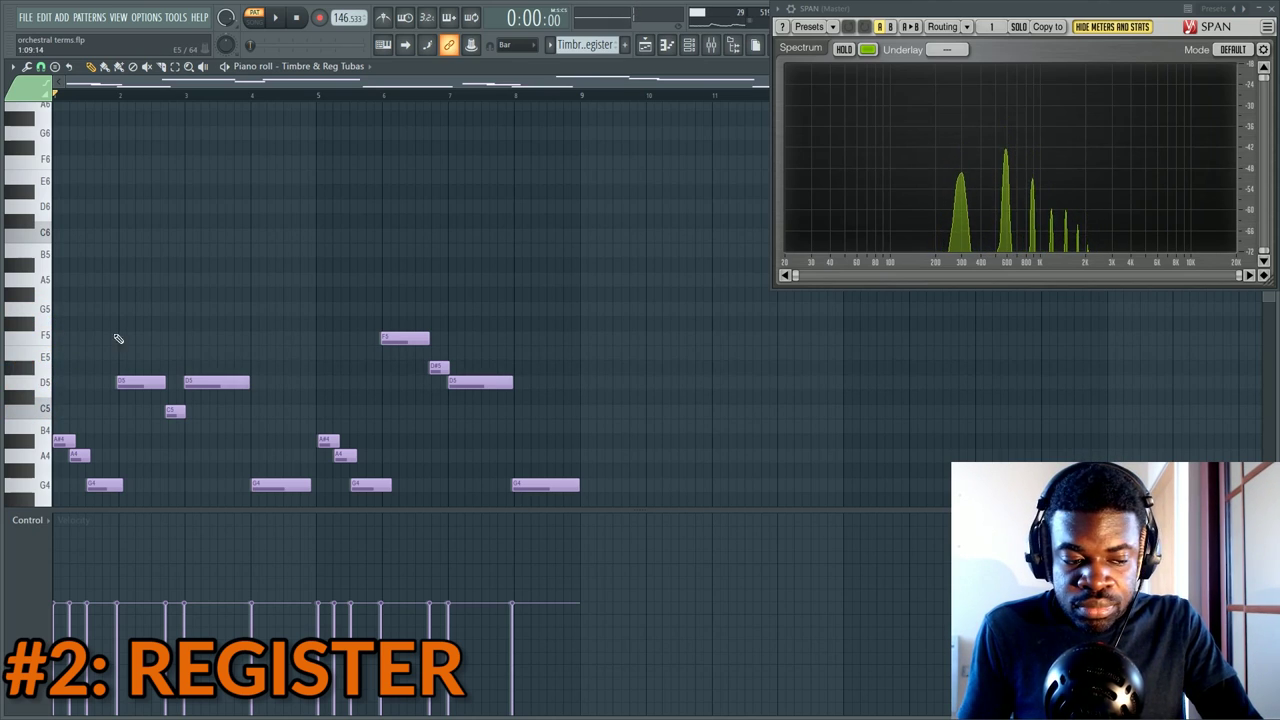
pyautogui.scroll(-7, 153, 292)
pyautogui.scroll(-1, 153, 292)
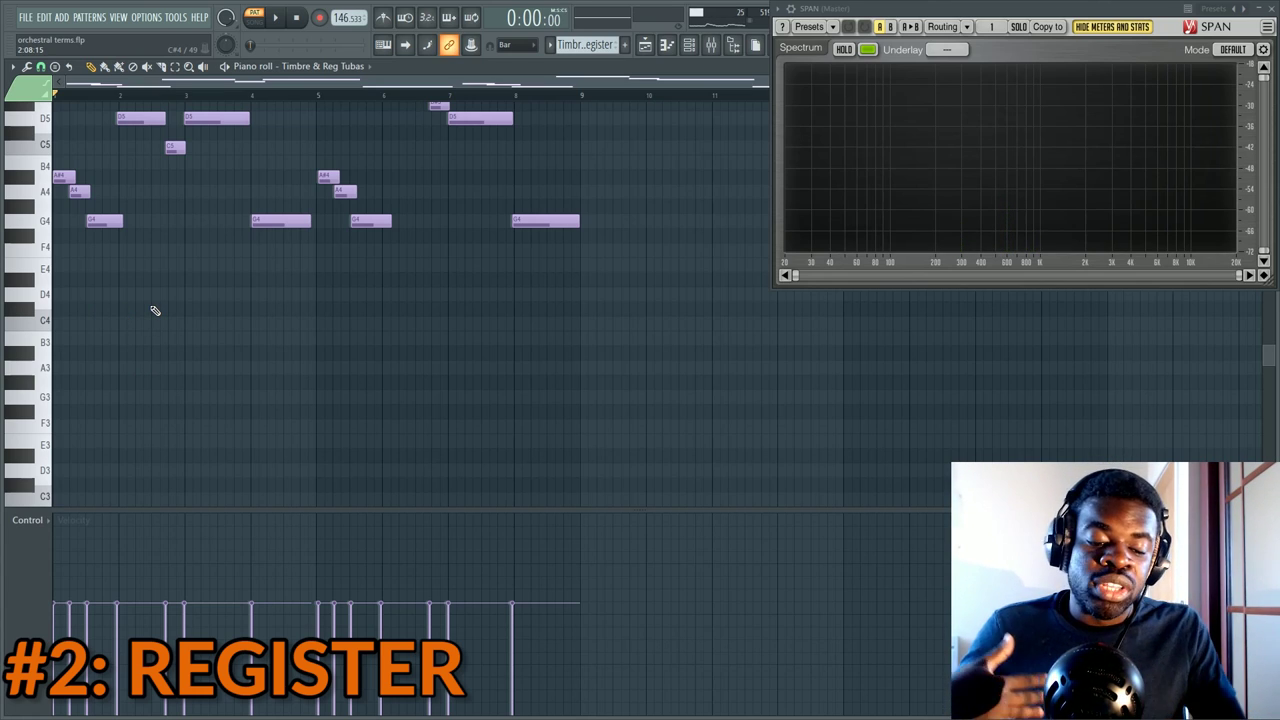
# Bring up the Timbre & Reg Cello notes and audition the cello from its low register around D3 up to C6
pyautogui.press('F6')
pyautogui.click(190, 282)
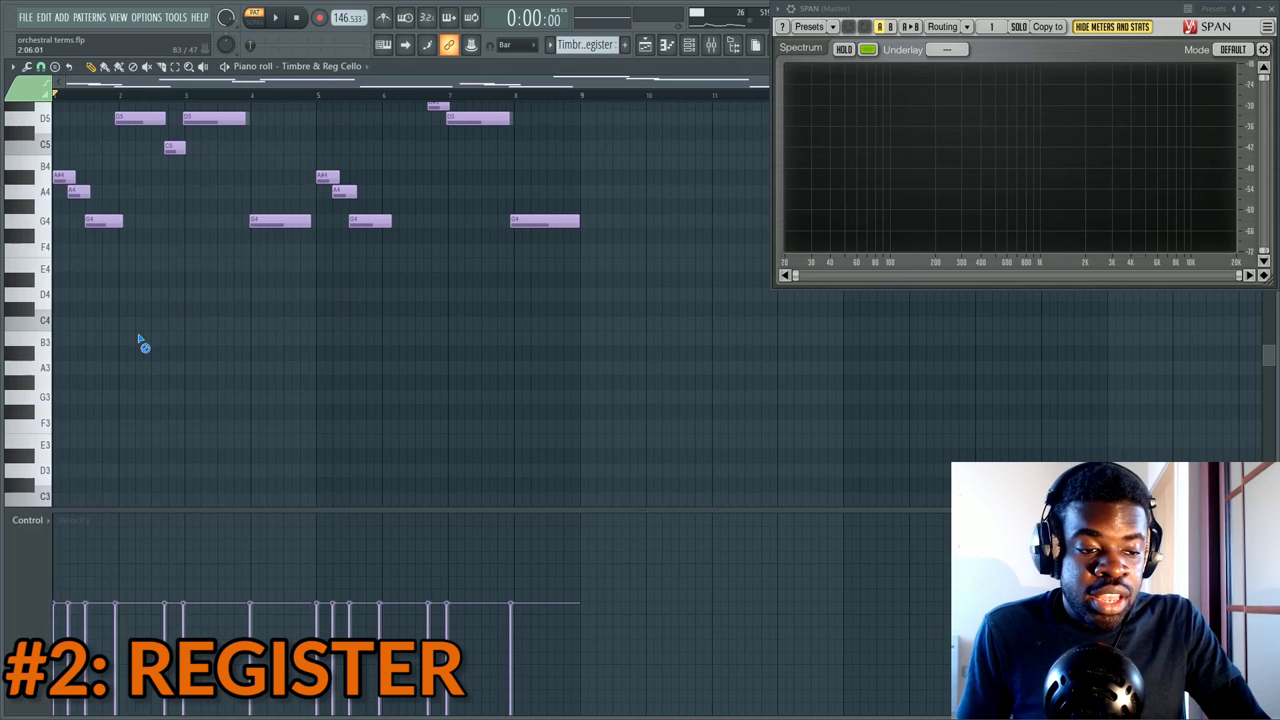
pyautogui.scroll(3, 100, 350)
pyautogui.scroll(-10, 57, 357)
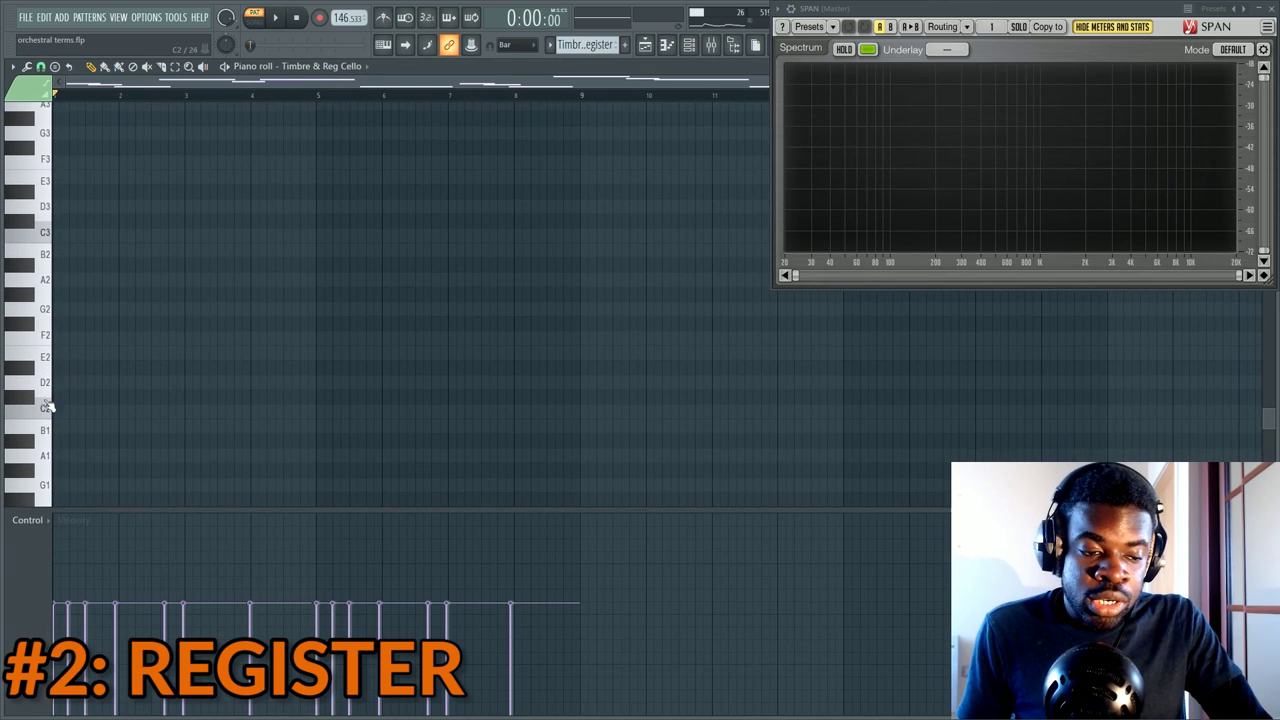
pyautogui.scroll(8, 45, 410)
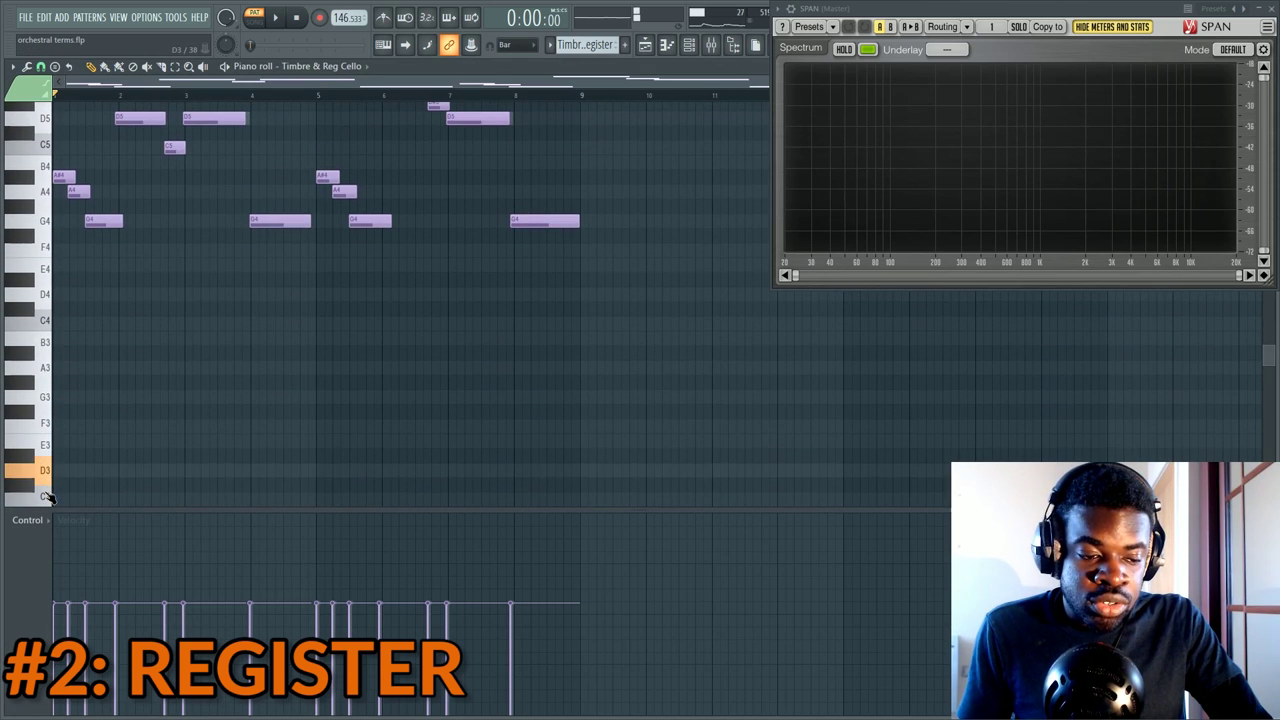
pyautogui.scroll(10, 48, 430)
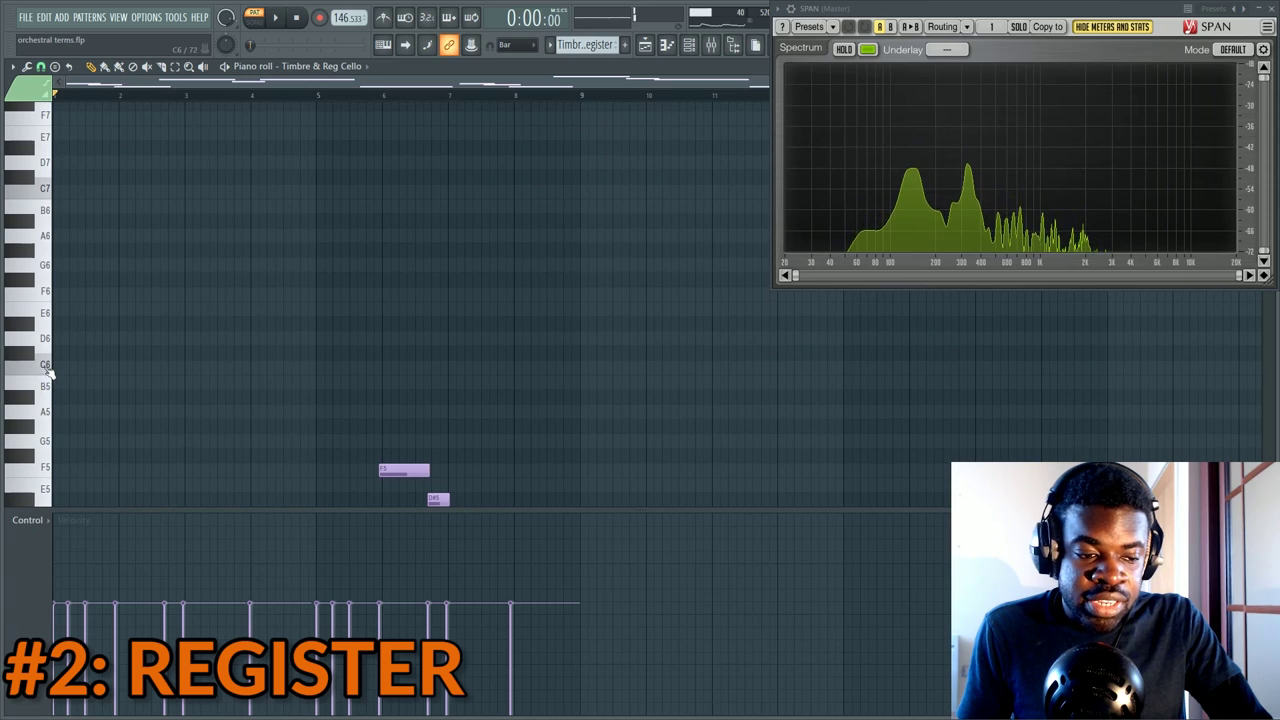
pyautogui.moveTo(46, 369)
pyautogui.mouseDown()
pyautogui.moveTo(52, 327)
pyautogui.moveTo(43, 365)
pyautogui.mouseUp()
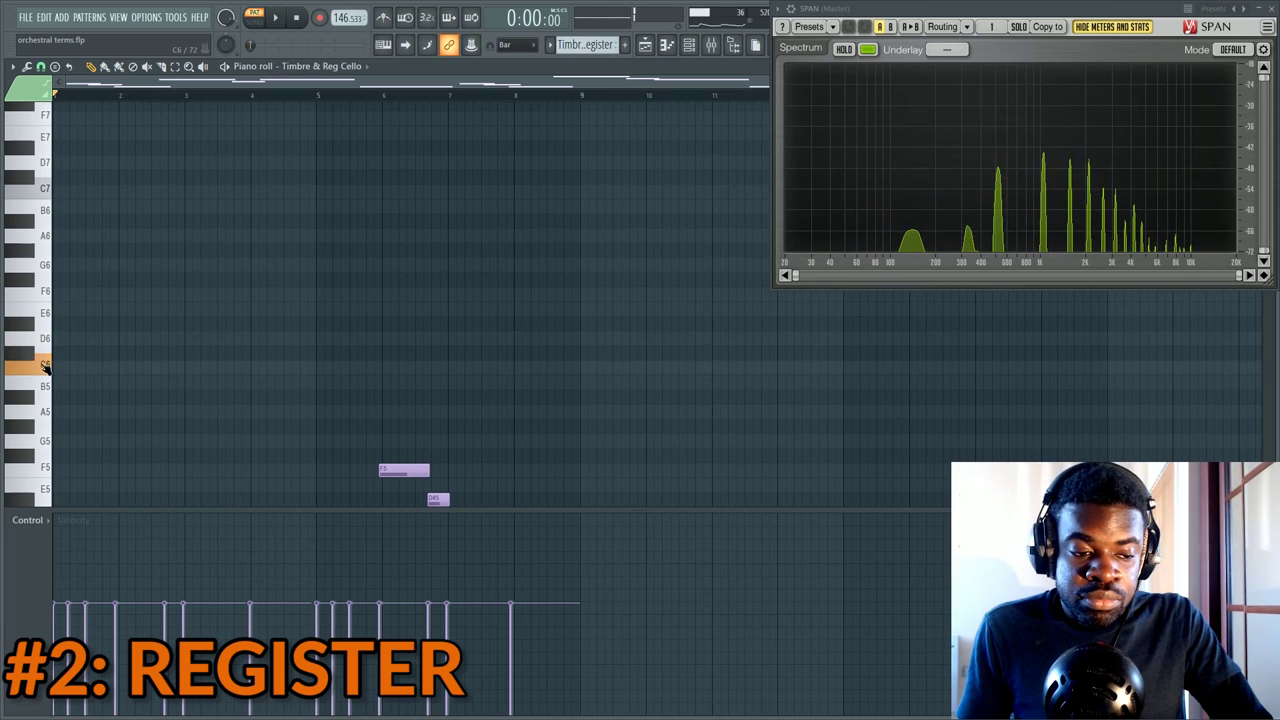
pyautogui.scroll(-8, 90, 300)
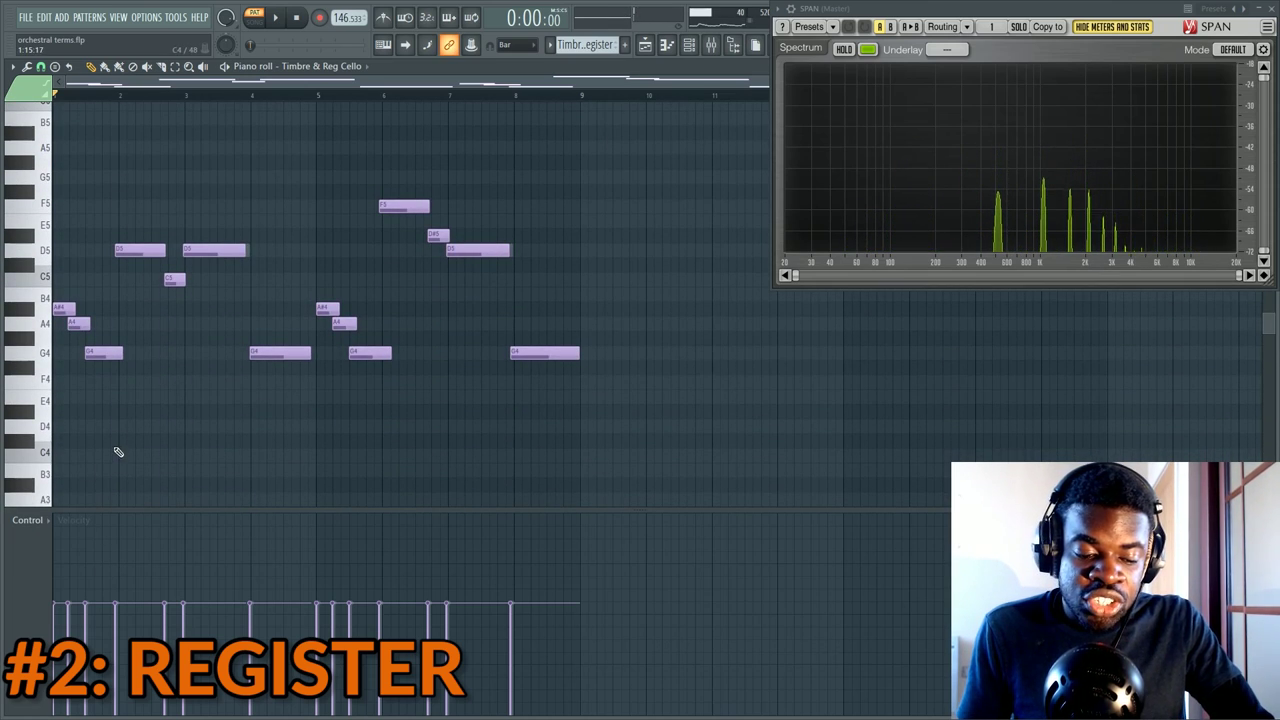
# Show the playlist, place the song position at the start of the a3 a9 clip at bar 9, and show the channel rack
pyautogui.press('F5')
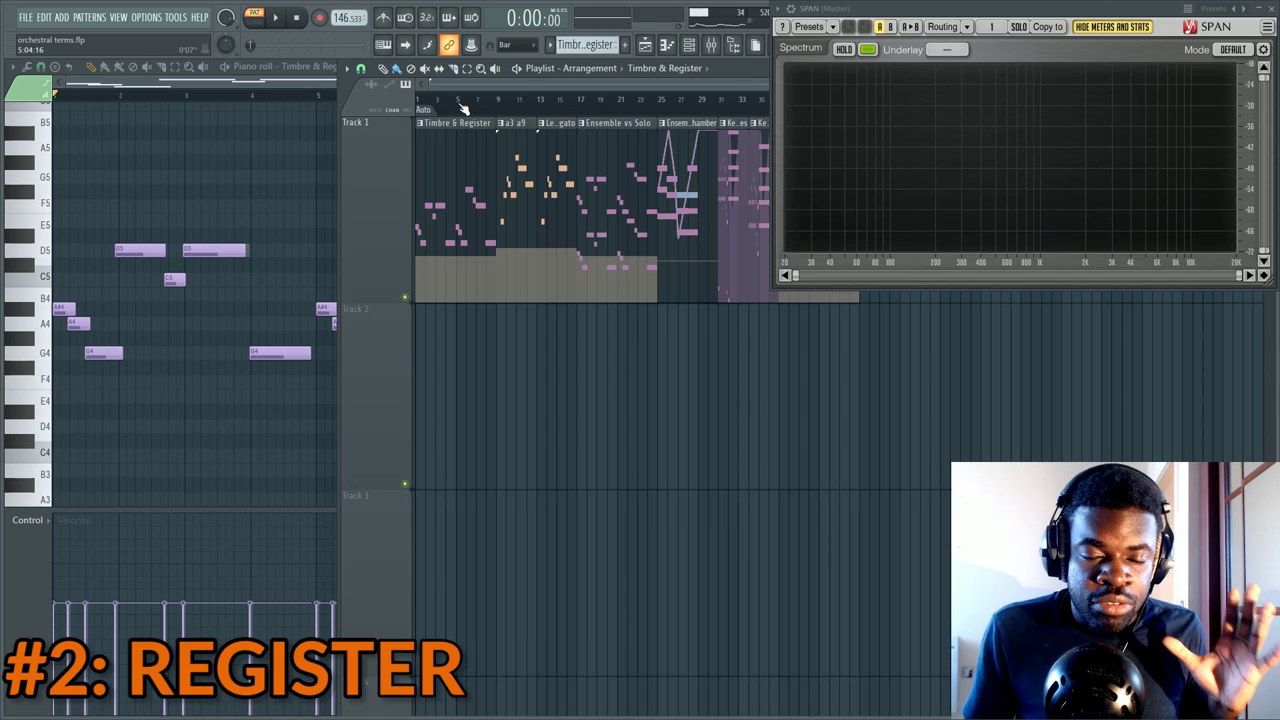
pyautogui.scroll(3, 506, 106)
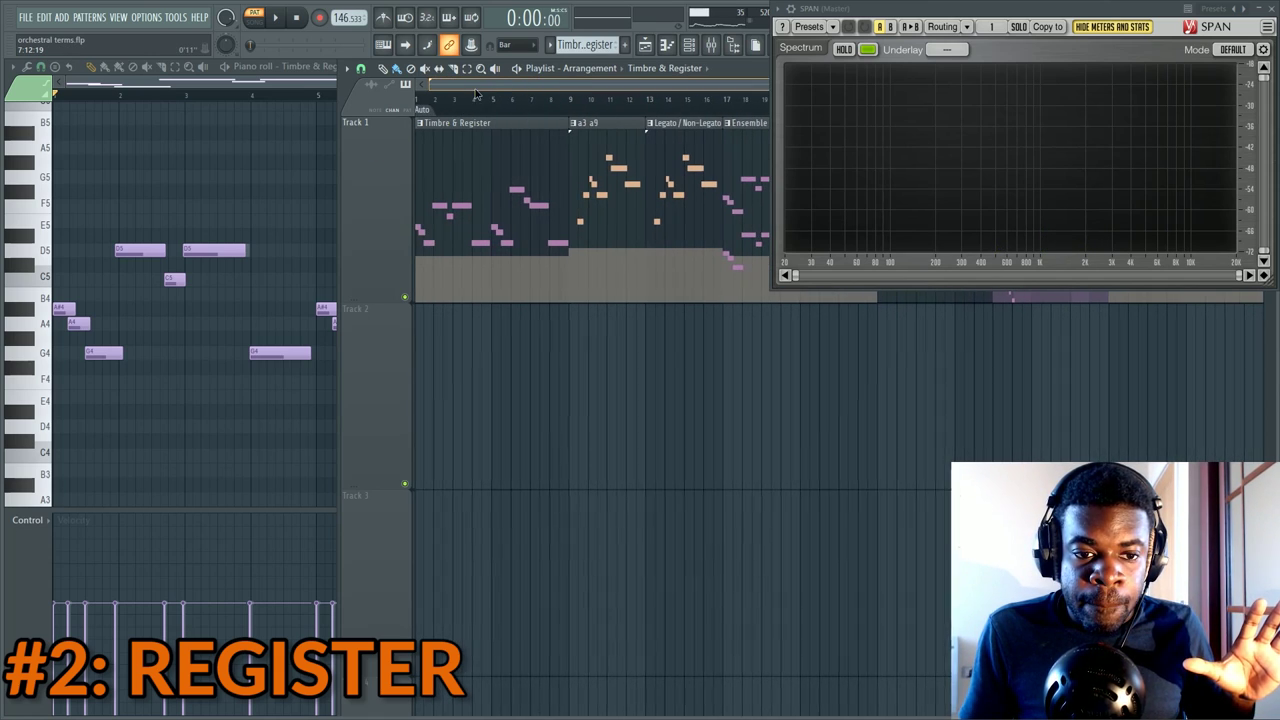
pyautogui.moveTo(536, 93); pyautogui.dragTo(593, 95)
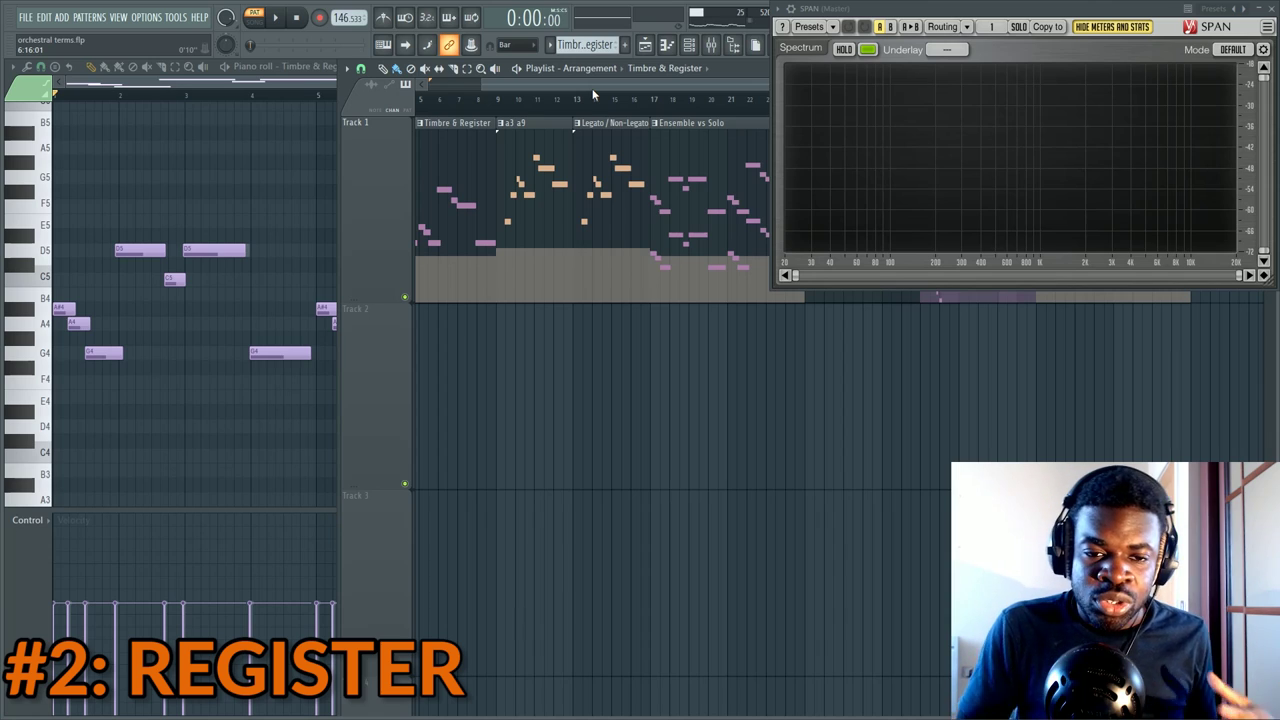
pyautogui.click(498, 102)
pyautogui.press('F6')
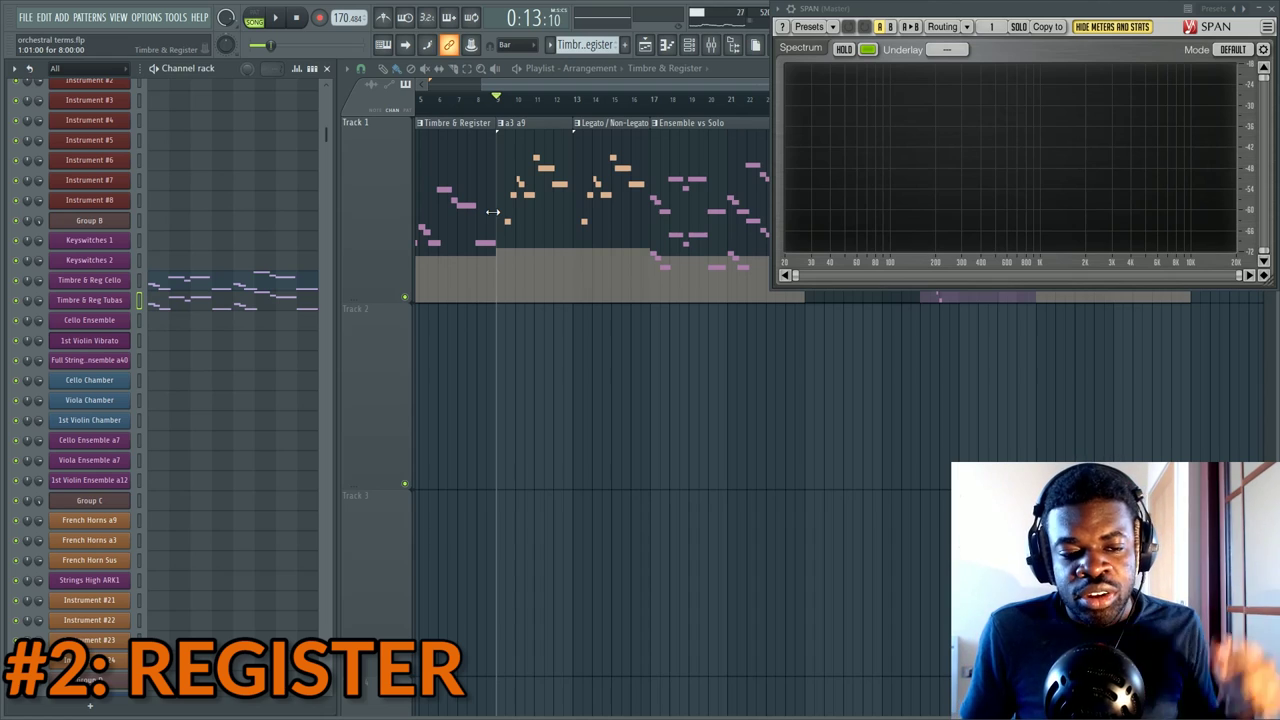
pyautogui.scroll(2, 531, 102)
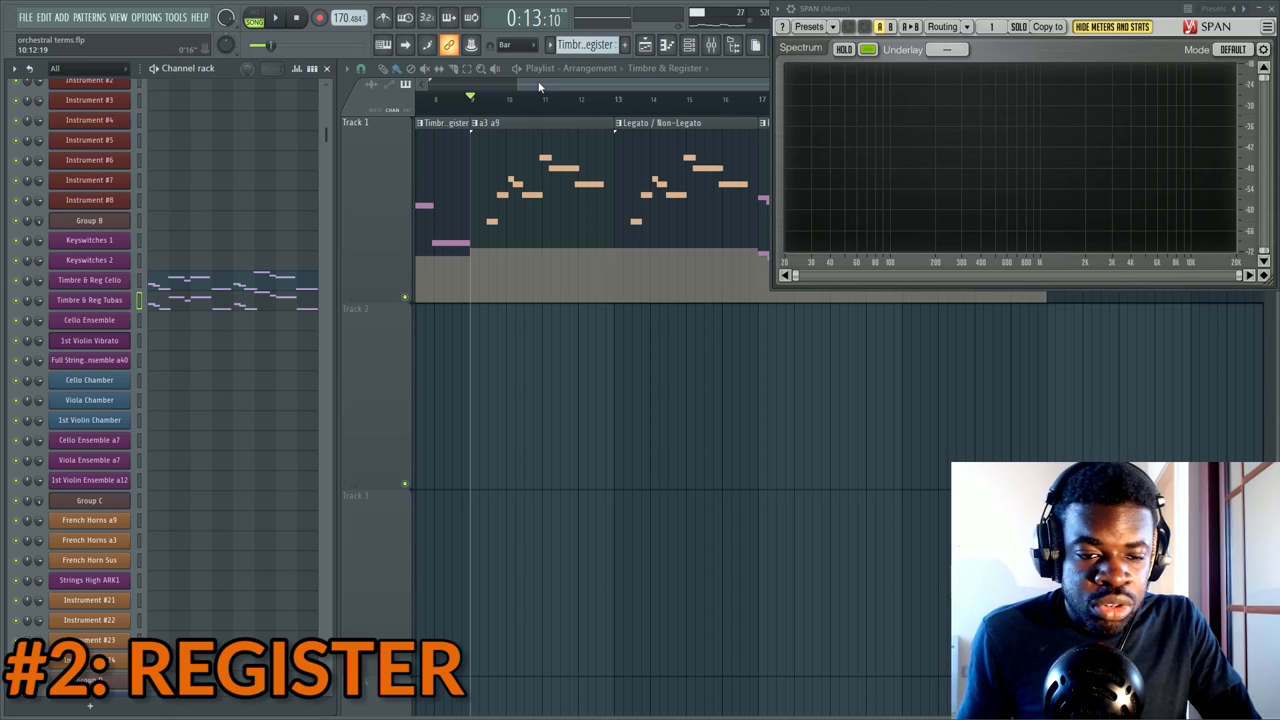
pyautogui.scroll(-2, 540, 90)
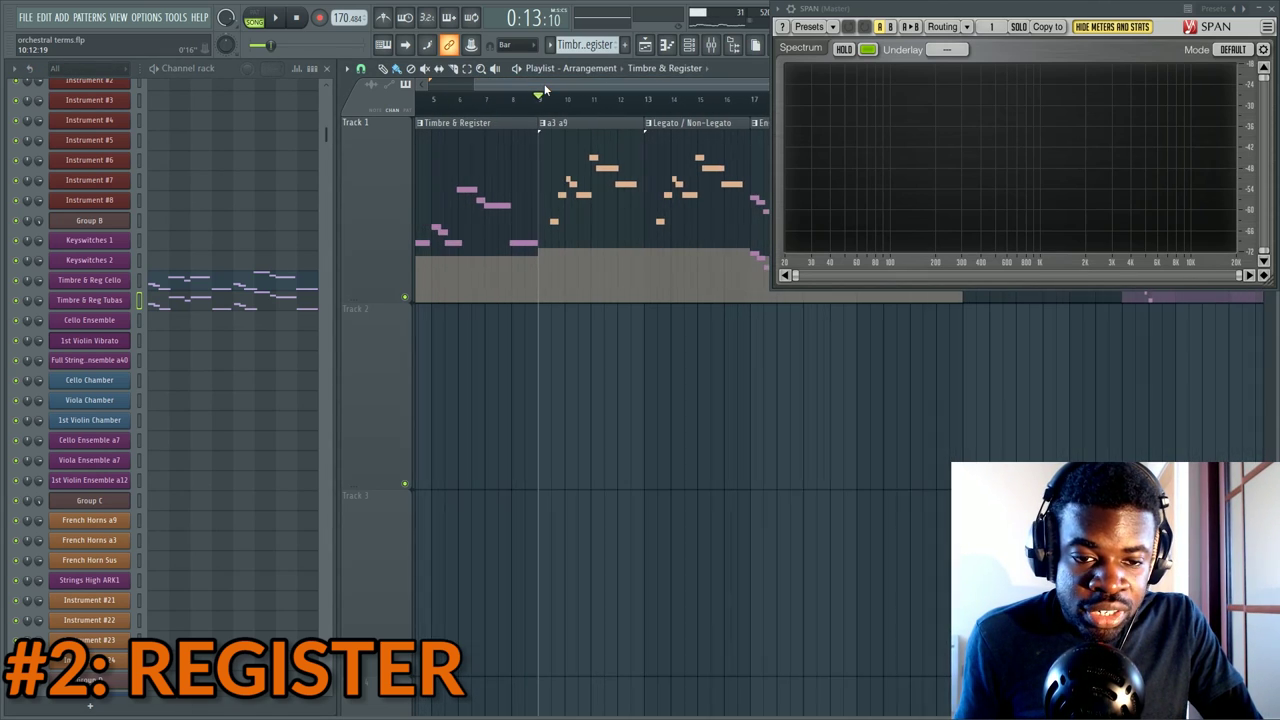
pyautogui.moveTo(544, 86); pyautogui.dragTo(579, 80)
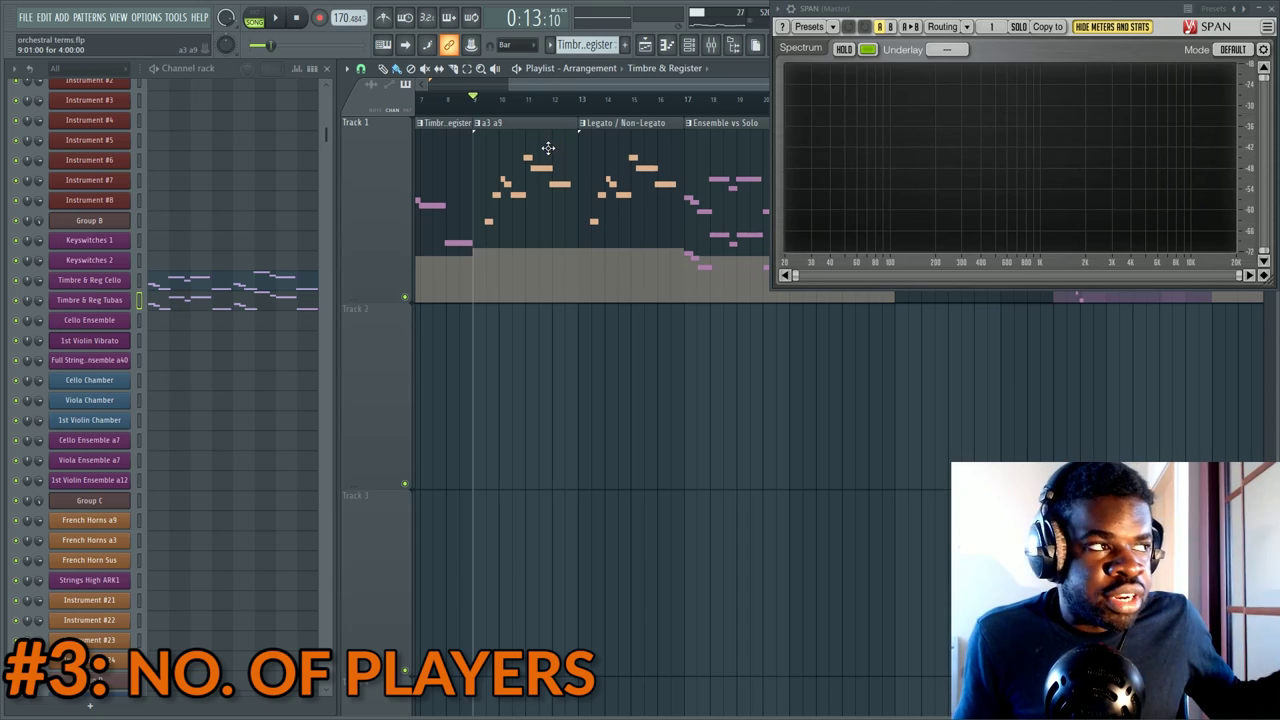
# Open the a3 a9 pattern and expand the 06. Schwarzdorn Horns a9 Multi in the Group C Kontakt instance
pyautogui.doubleClick(535, 186)
pyautogui.press('F6')
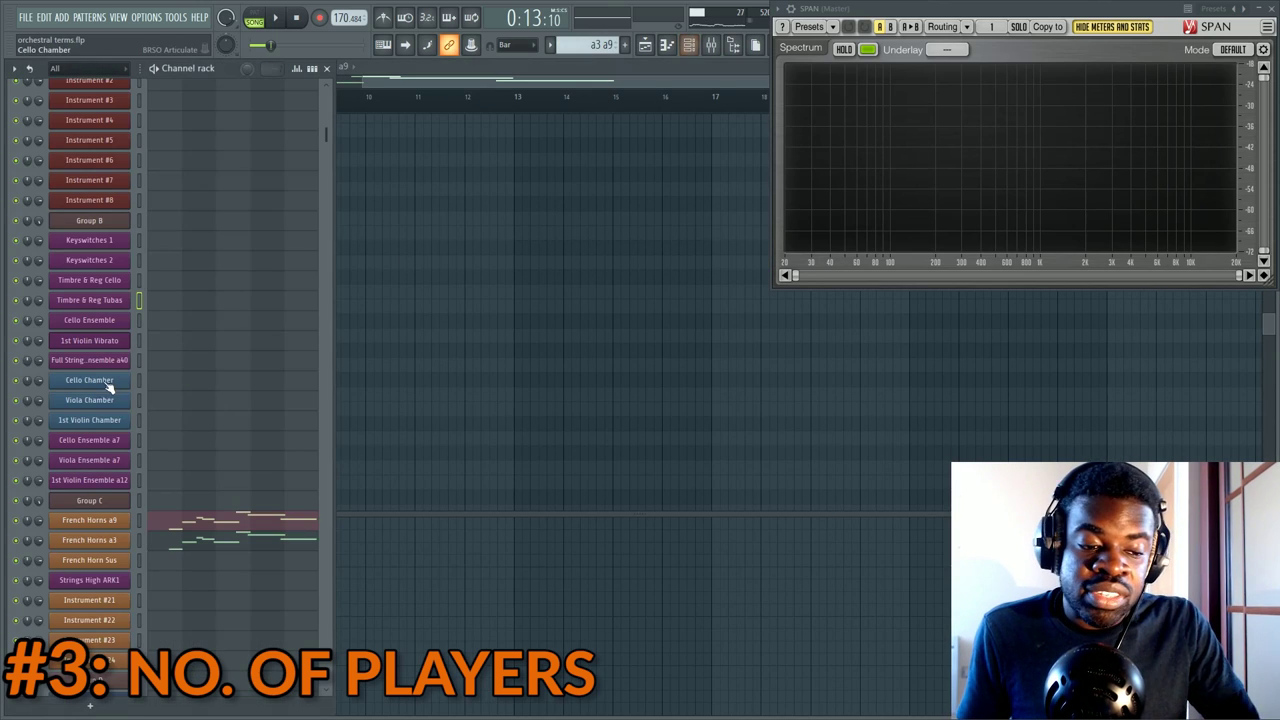
pyautogui.click(106, 502)
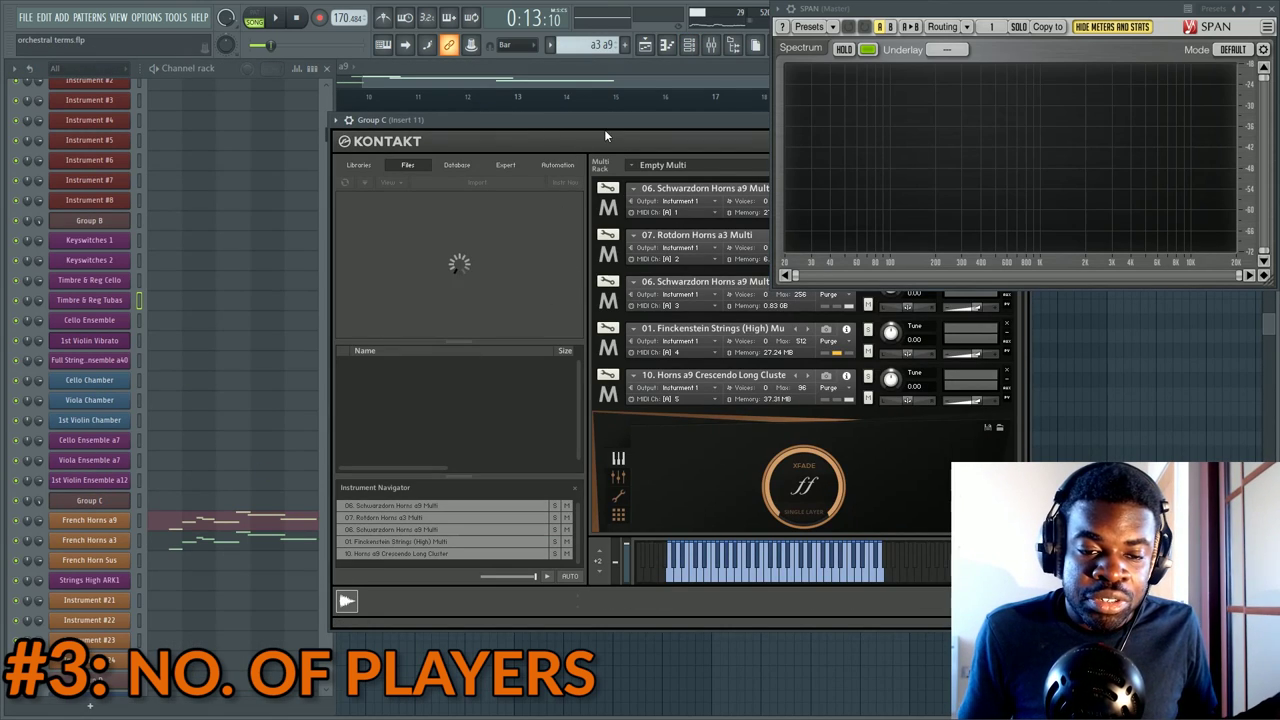
pyautogui.moveTo(444, 125); pyautogui.dragTo(226, 127)
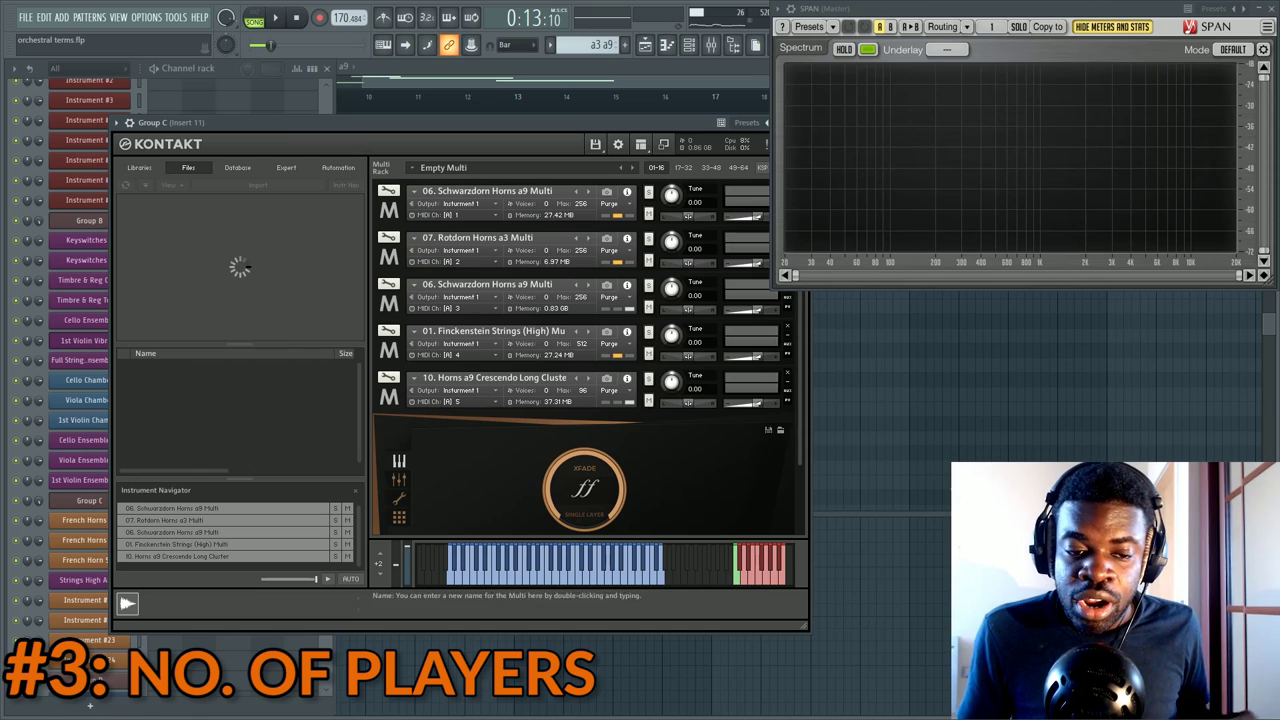
pyautogui.click(389, 192)
pyautogui.moveTo(389, 121); pyautogui.dragTo(572, 91)
# Solo the French Horns a9 channel and bring up its notes in the piano roll, enlarged around the opening bars
pyautogui.rightClick(17, 520)
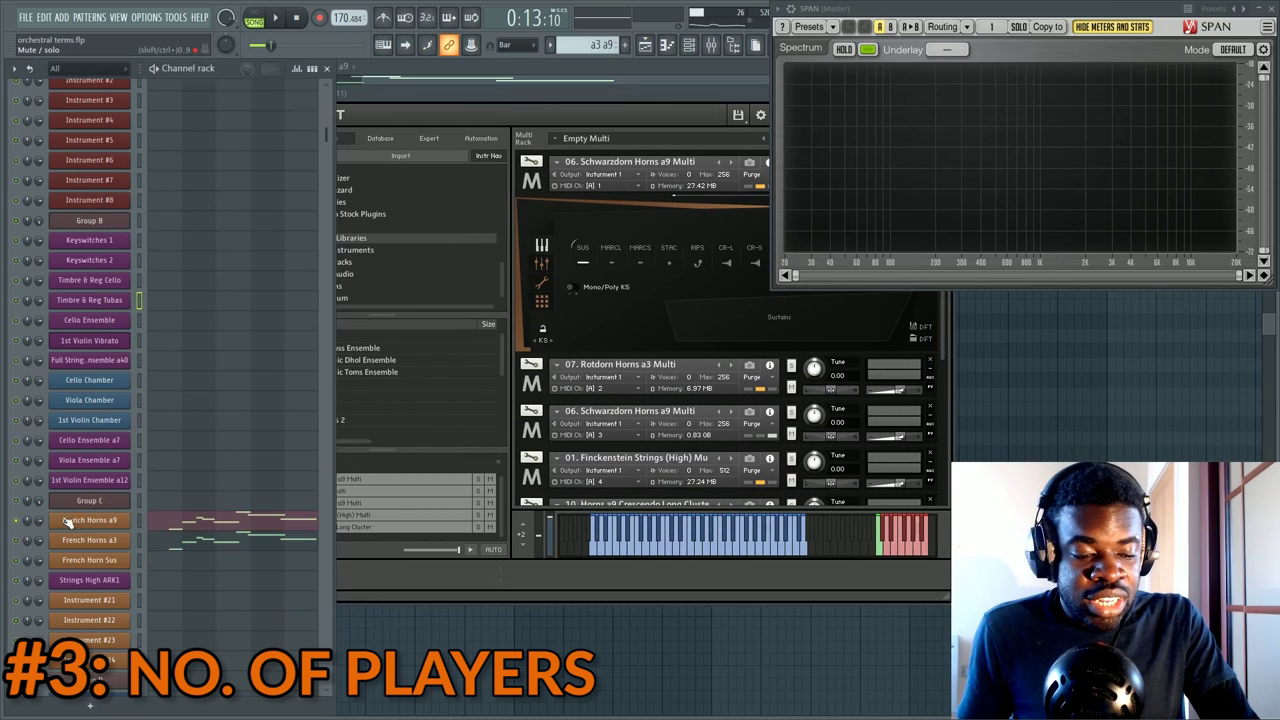
pyautogui.click(188, 532)
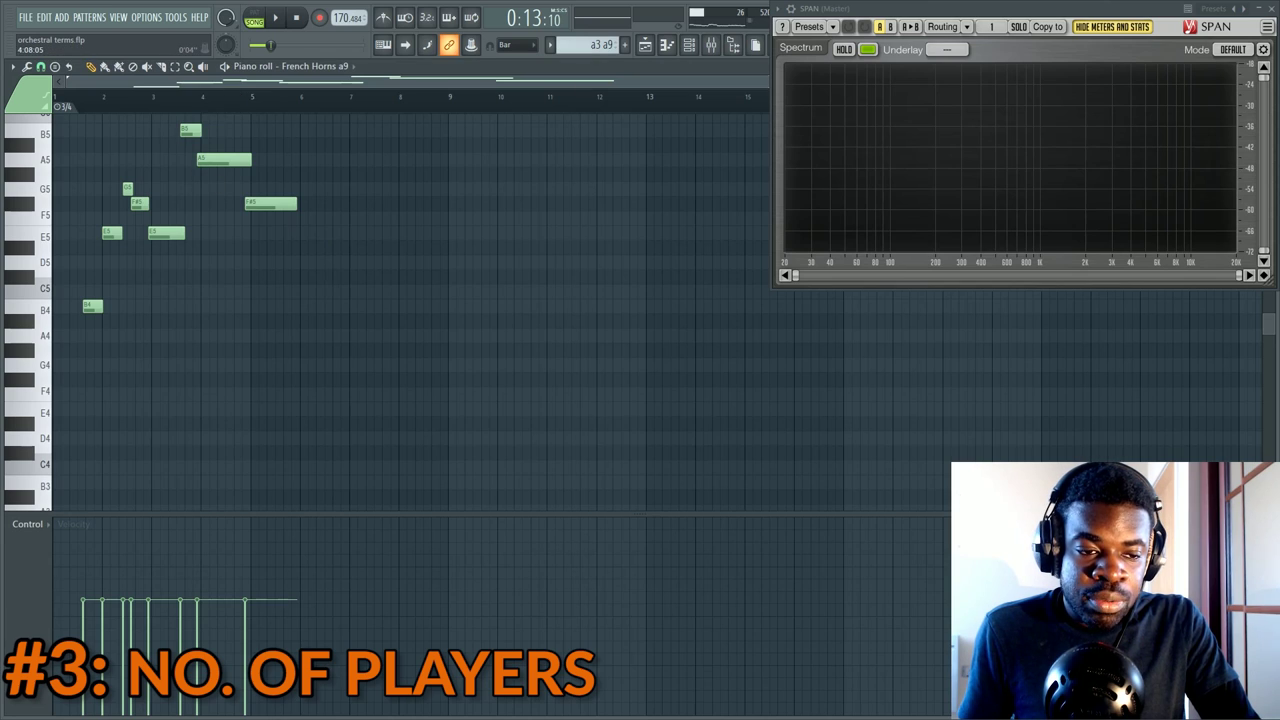
pyautogui.scroll(-2, 100, 109)
pyautogui.scroll(8, 98, 109)
pyautogui.moveTo(224, 82); pyautogui.dragTo(166, 91)
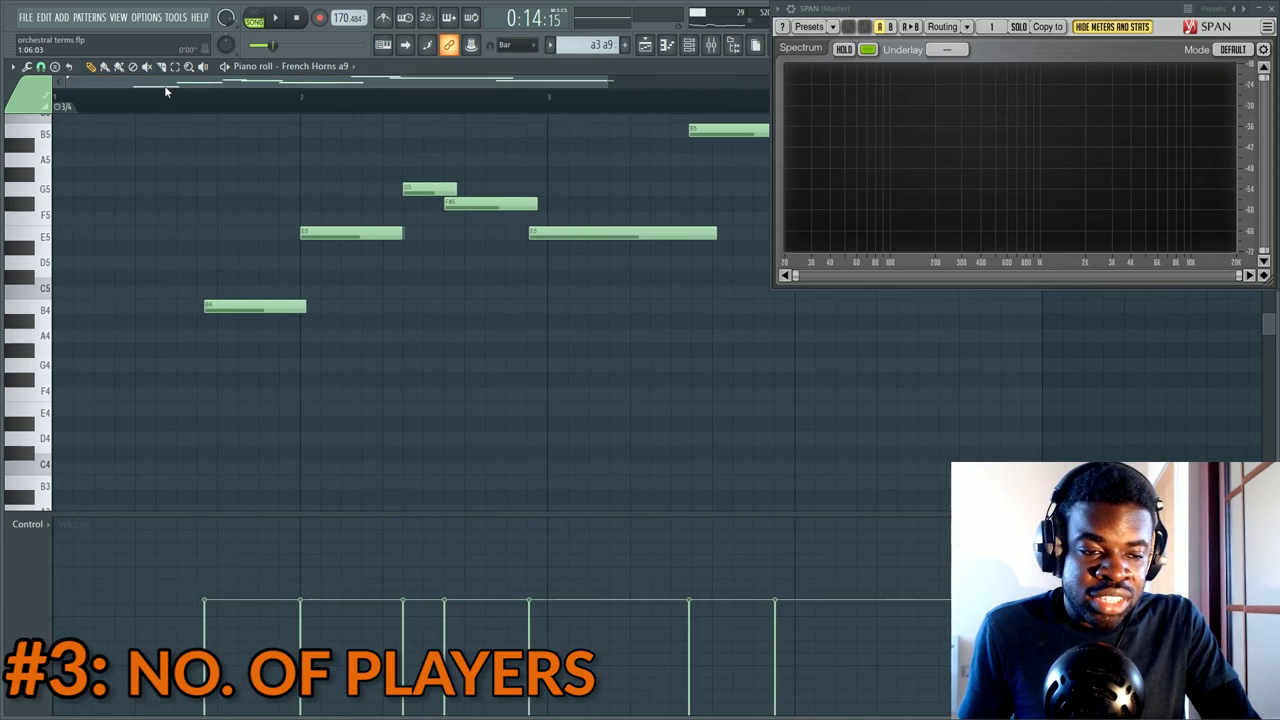
# Play the French Horns a9 melody from just before its first note to hear the nine-player sound
pyautogui.scroll(-3, 102, 106)
pyautogui.click(109, 100)
pyautogui.press('space')
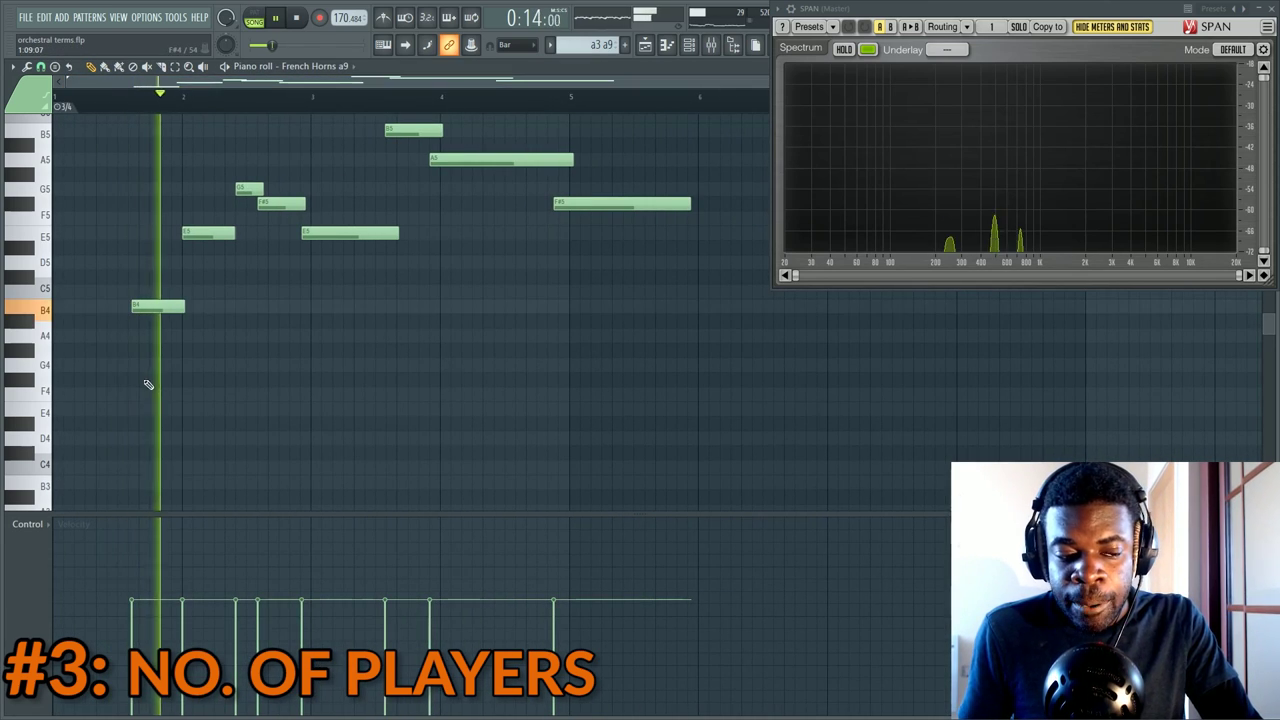
pyautogui.scroll(3, 243, 371)
pyautogui.scroll(-1, 494, 294)
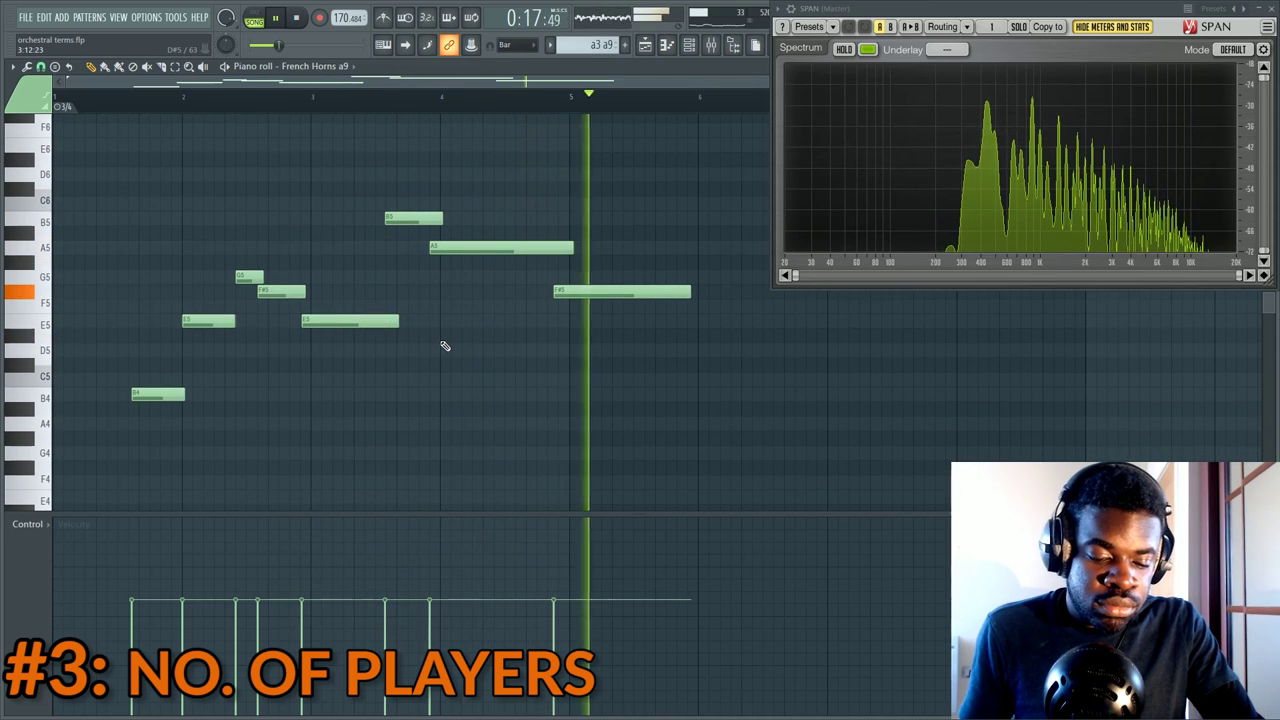
# Stop playback, open the French Horns a3 channel settings and expand the 07. Rotdorn Horns a3 Multi in the Group C Kontakt instance
pyautogui.press('space')
pyautogui.press('F6')
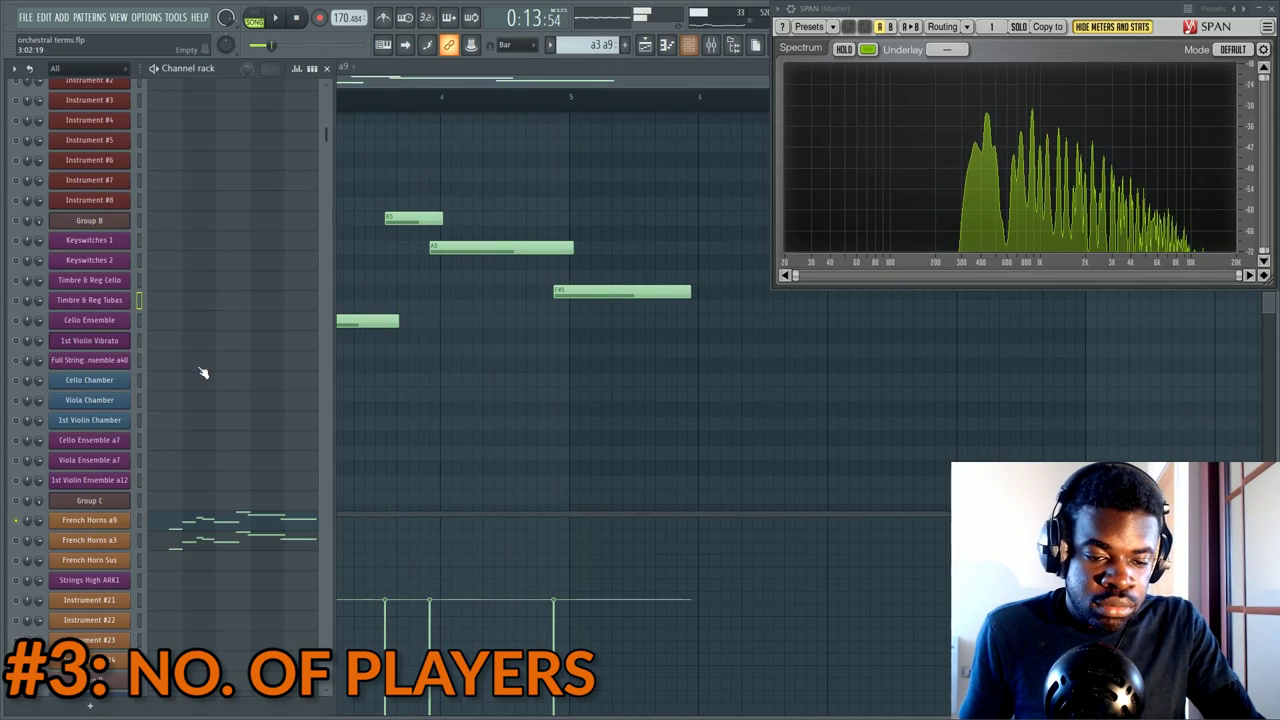
pyautogui.click(111, 534)
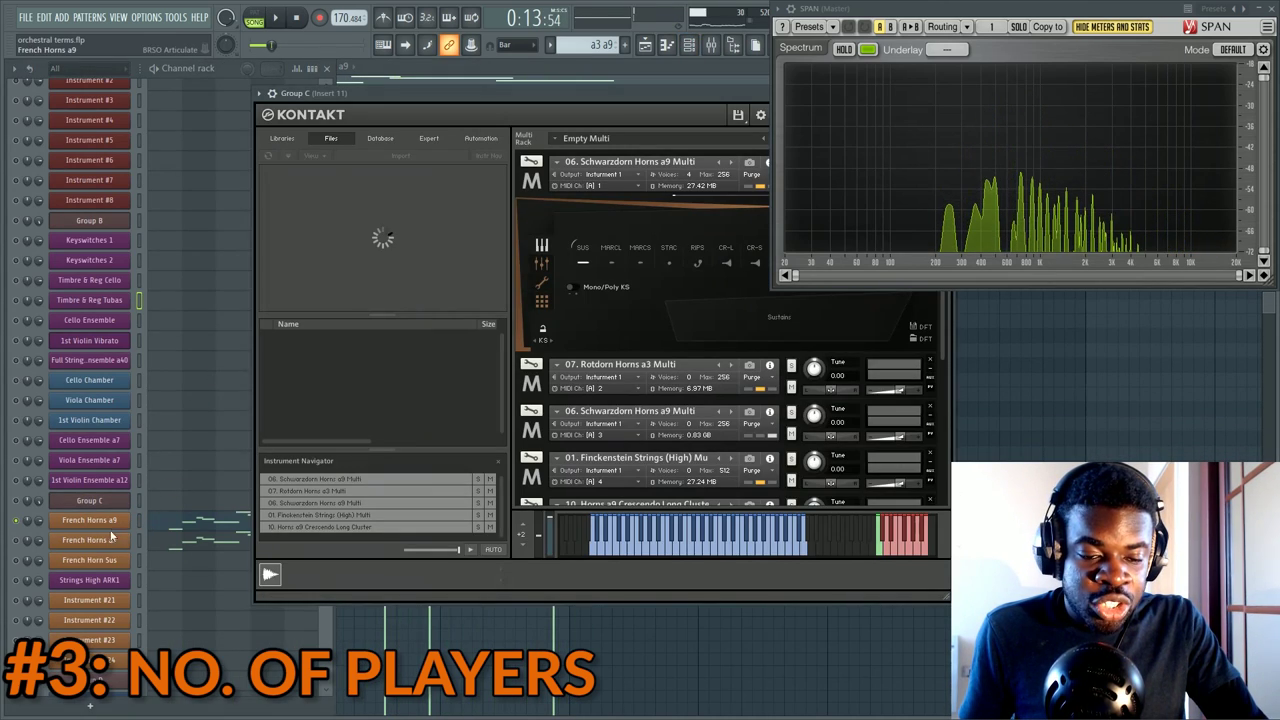
pyautogui.click(111, 537)
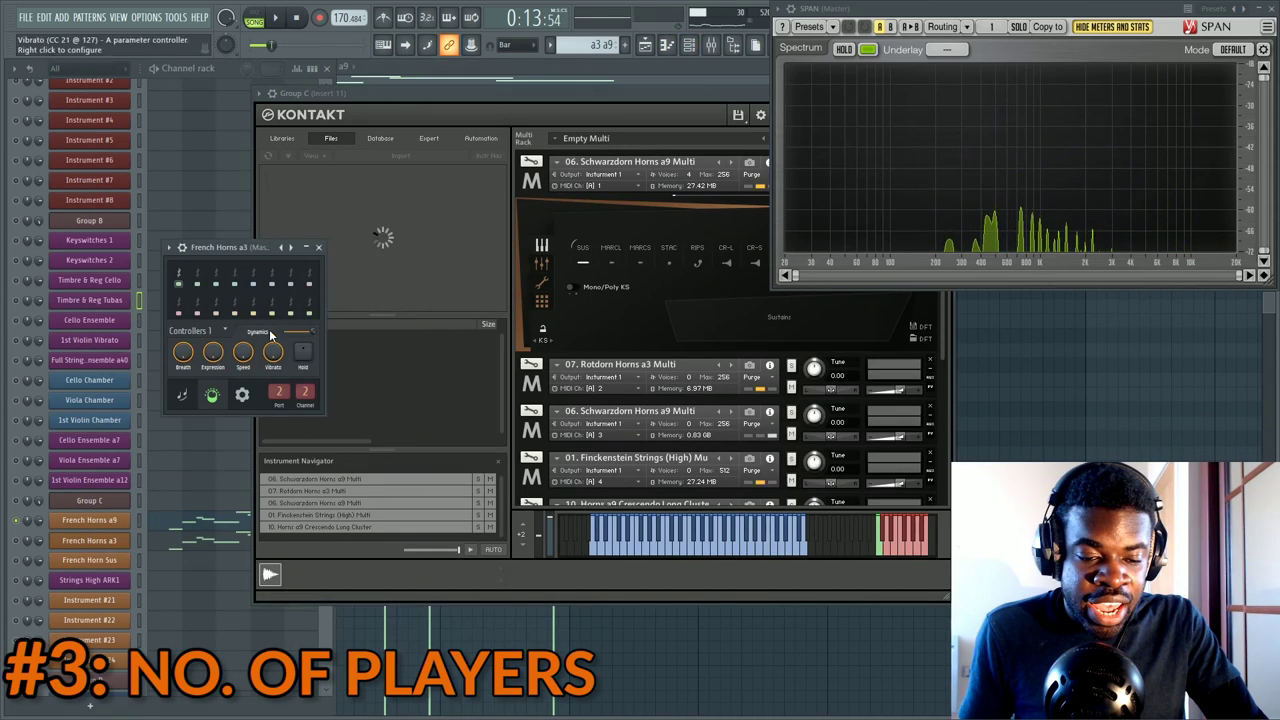
pyautogui.click(558, 386)
pyautogui.scroll(-1, 553, 402)
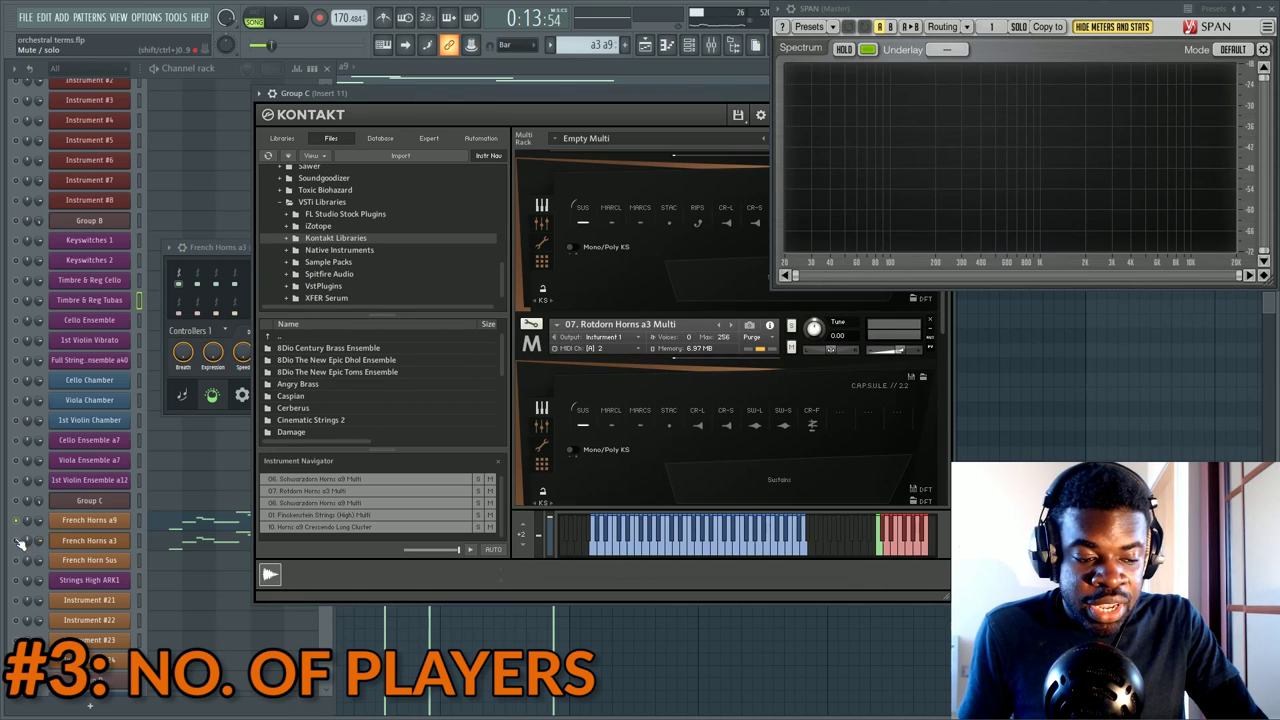
# Solo the French Horns a3 channel and assign all its piano roll notes to colour group 1
pyautogui.click(190, 541)
pyautogui.hotkey('ctrl', 'a')
pyautogui.click(42, 100)
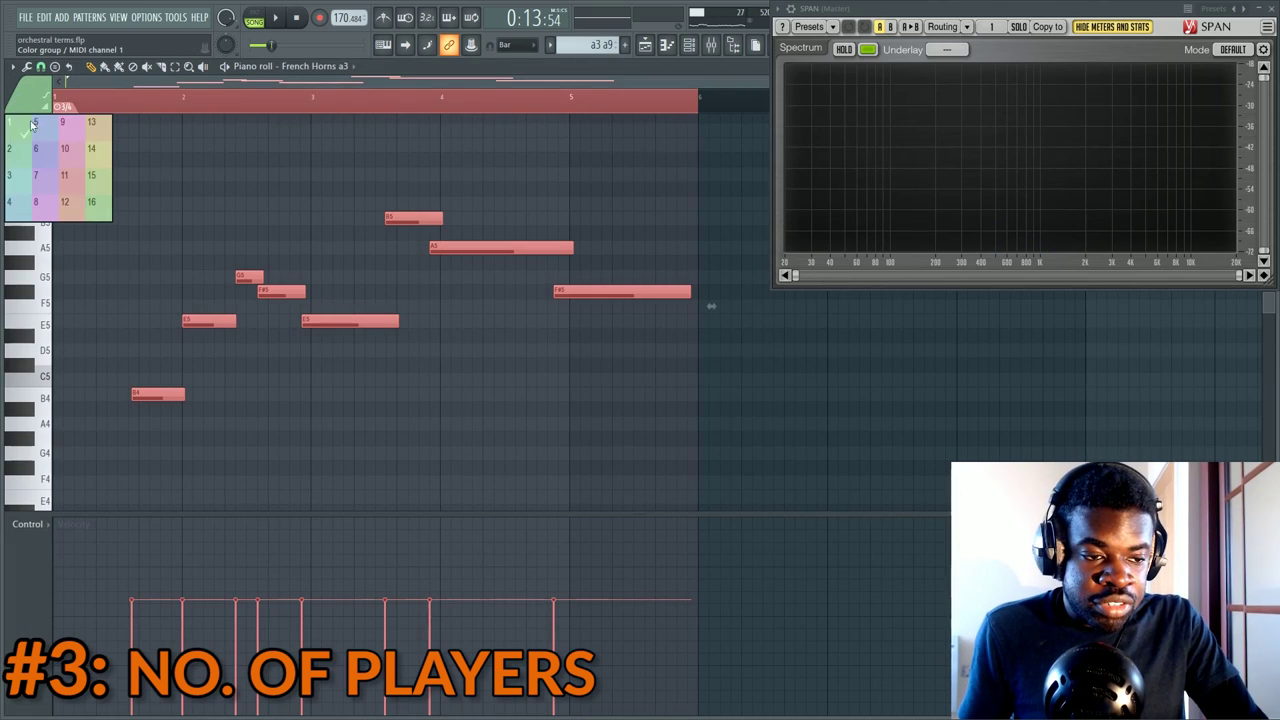
pyautogui.click(20, 127)
pyautogui.hotkey('ctrl', 'd')
pyautogui.press('F6')
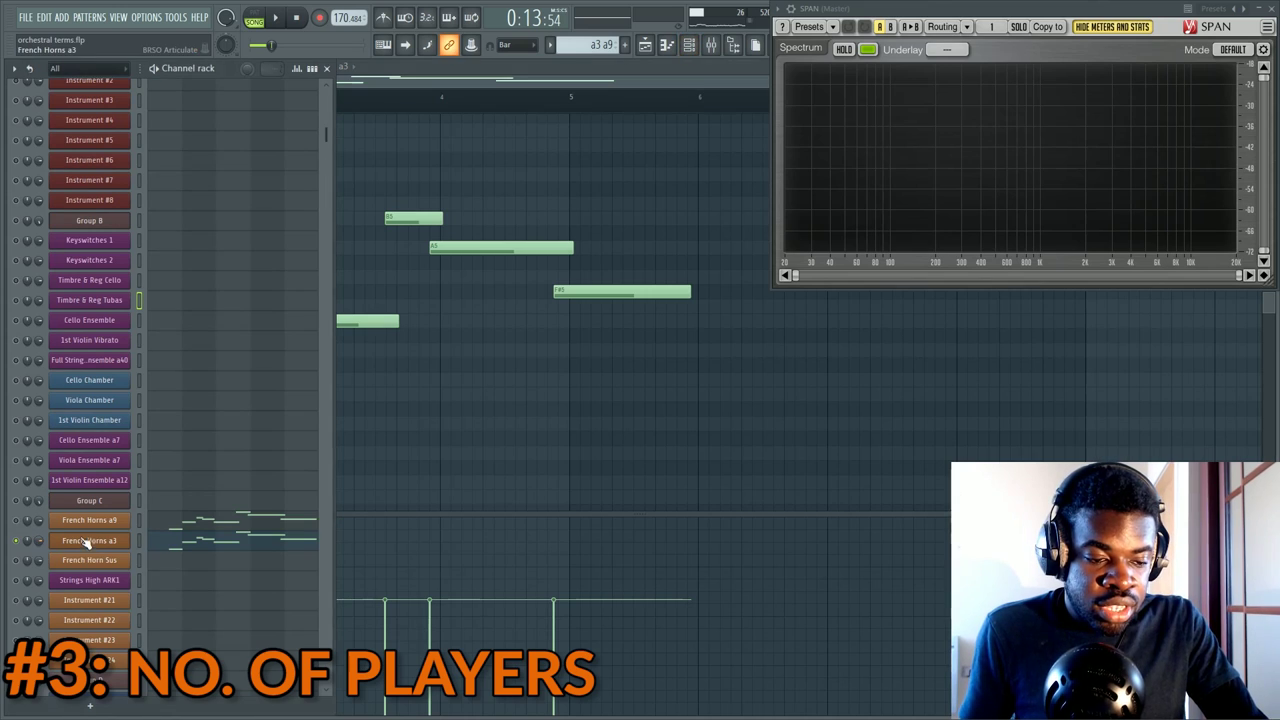
# Play the French Horns a3 melody to hear the three-player sound, and stop playback
pyautogui.press('F6')
pyautogui.press('space')
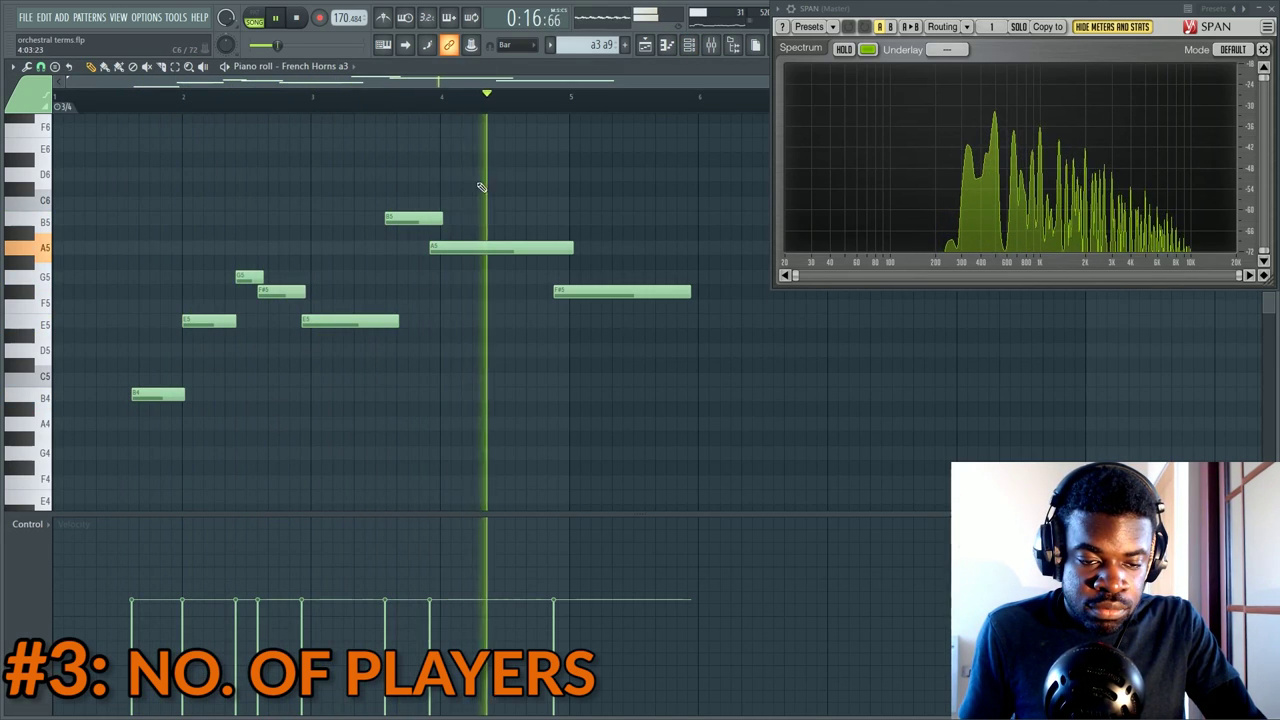
pyautogui.press('space')
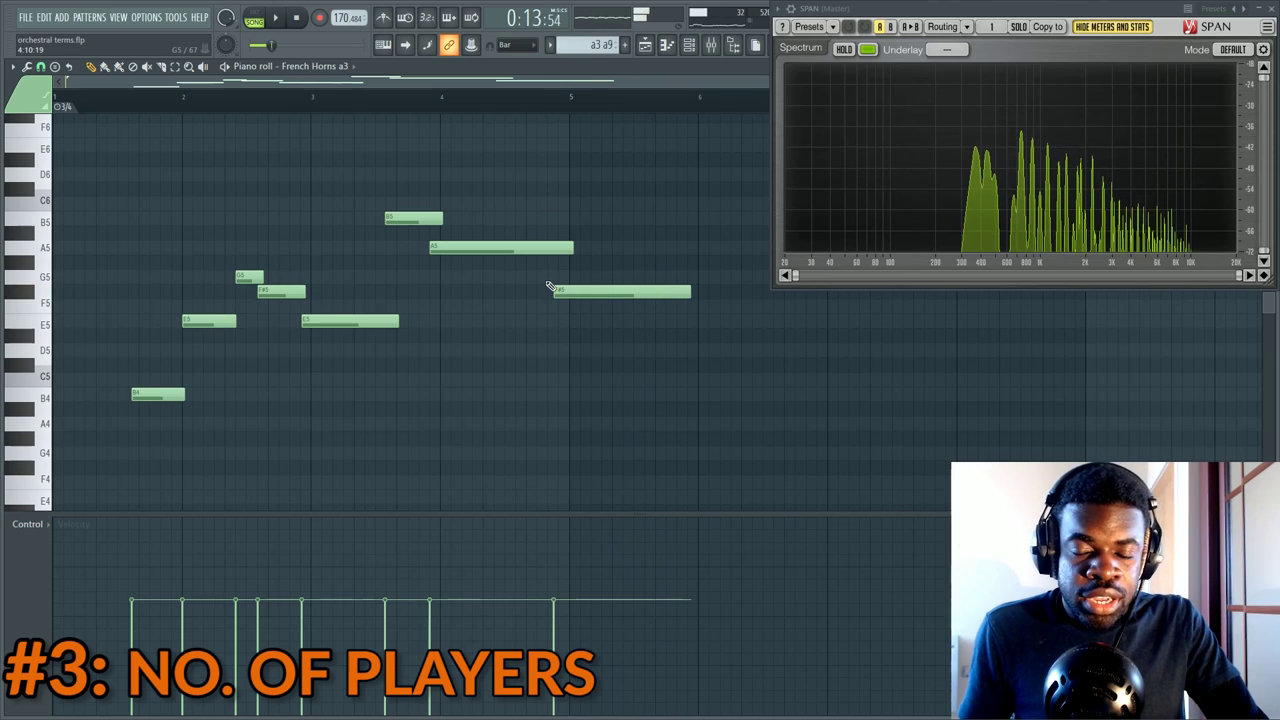
# Select the whole French Horns a3 melody in the piano roll to point it out, and clear the selection
pyautogui.moveTo(626, 212); pyautogui.dragTo(52, 473)
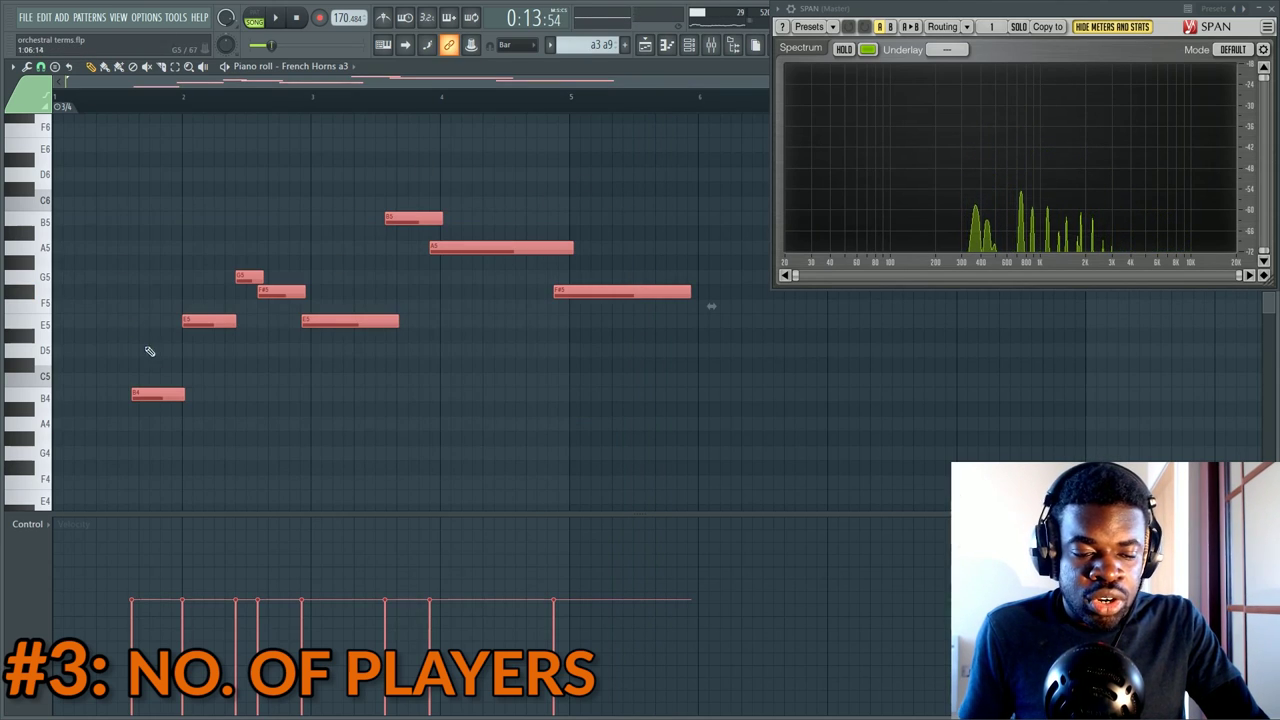
pyautogui.moveTo(663, 154); pyautogui.dragTo(103, 420)
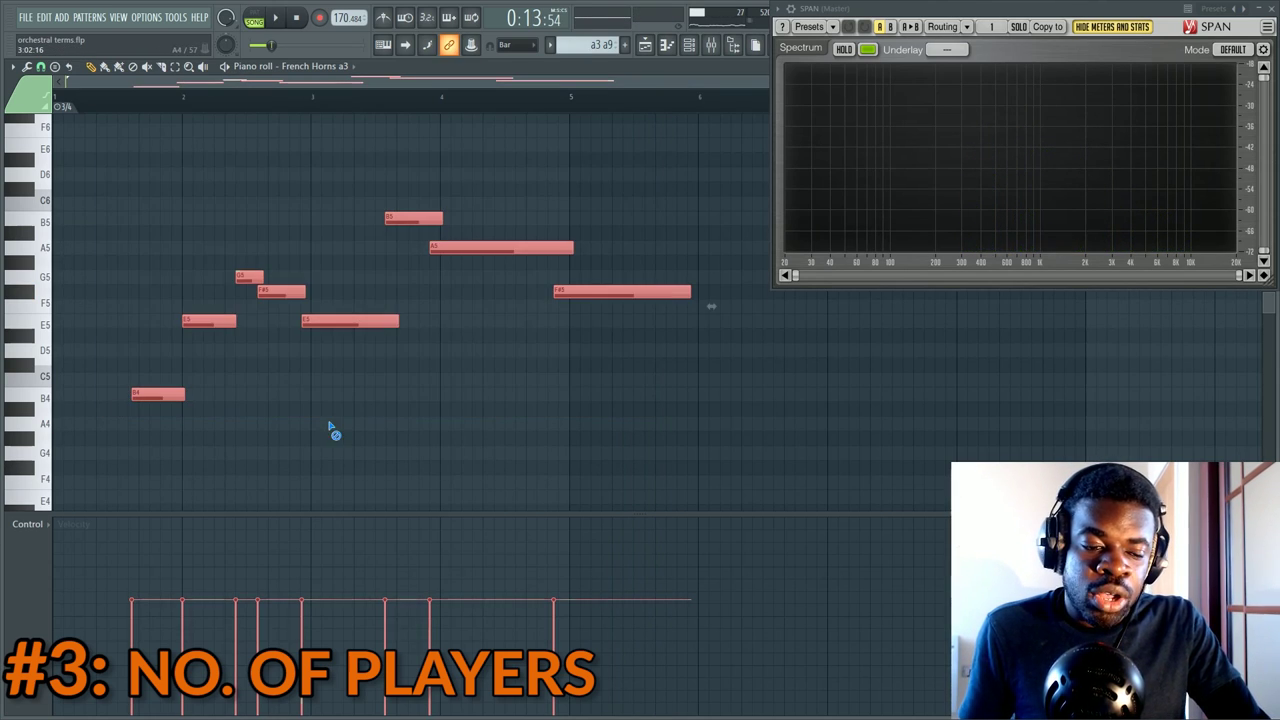
pyautogui.click(335, 432)
# Review the a9 and a3 horn multis in the Group C Kontakt instance and the French Horns a9 notes in the piano roll
pyautogui.press('F6')
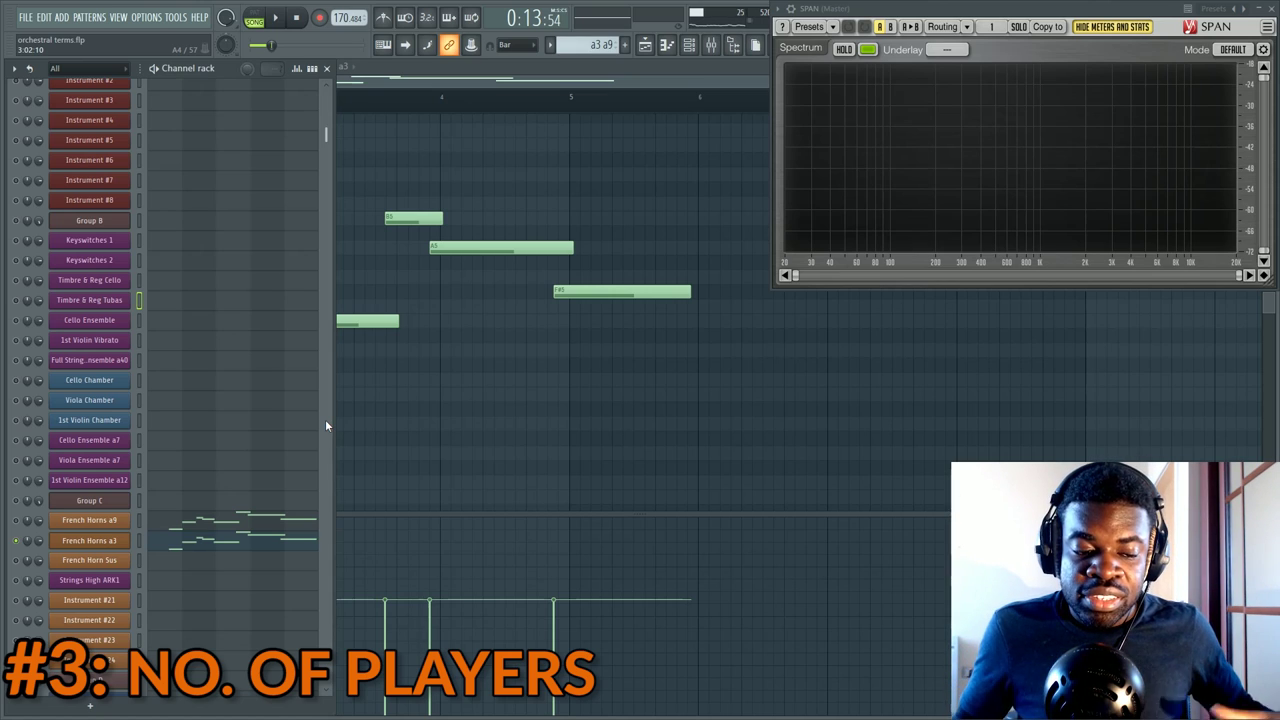
pyautogui.click(74, 506)
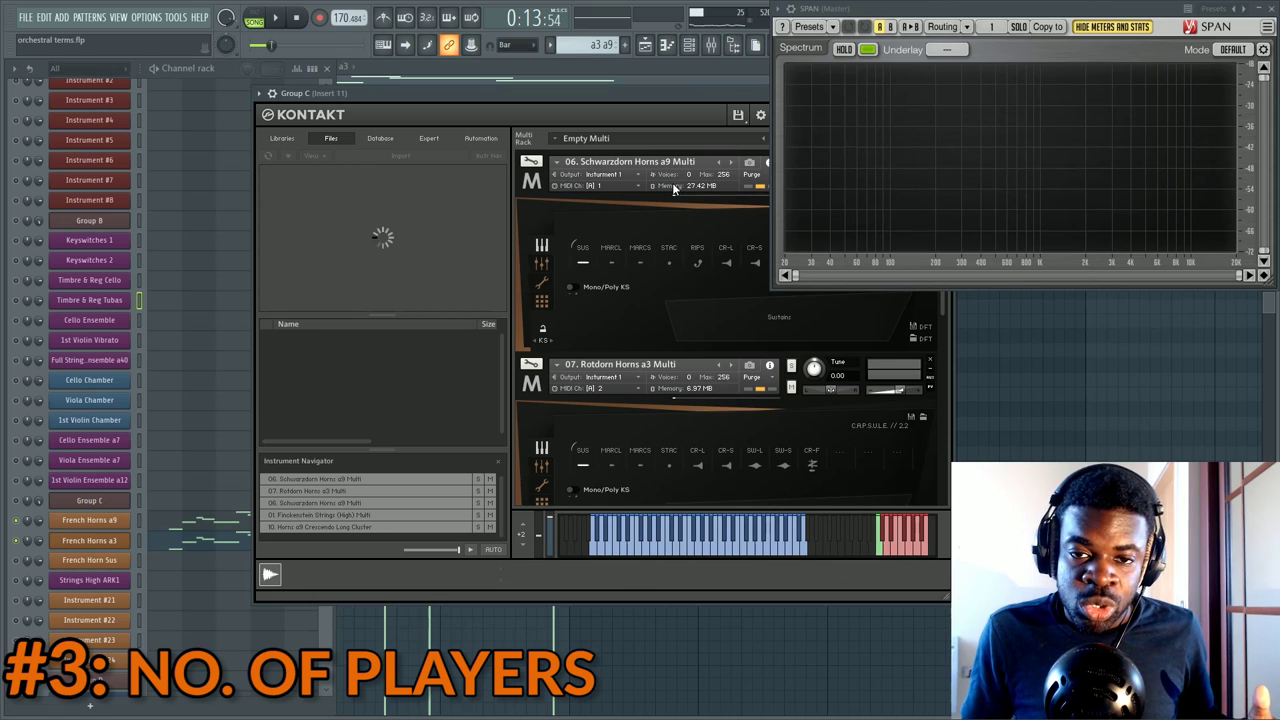
pyautogui.scroll(-1, 670, 191)
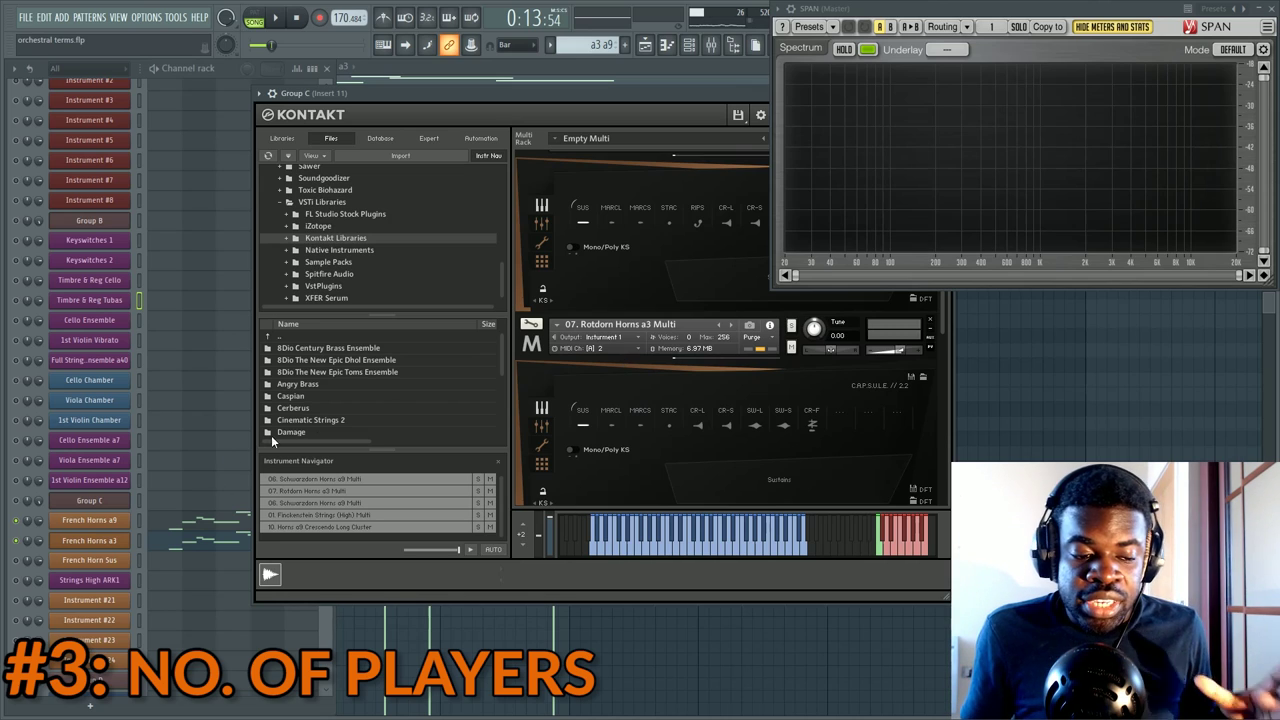
pyautogui.click(138, 521)
pyautogui.click(163, 521)
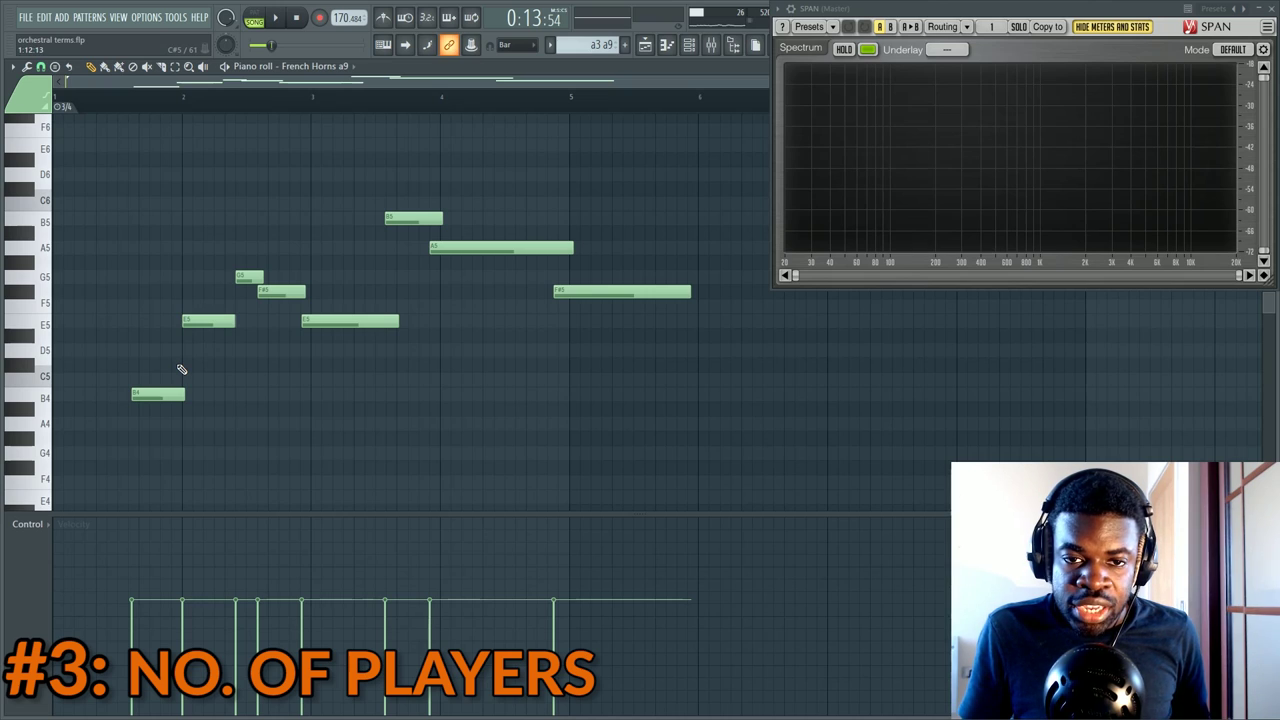
pyautogui.press('F6')
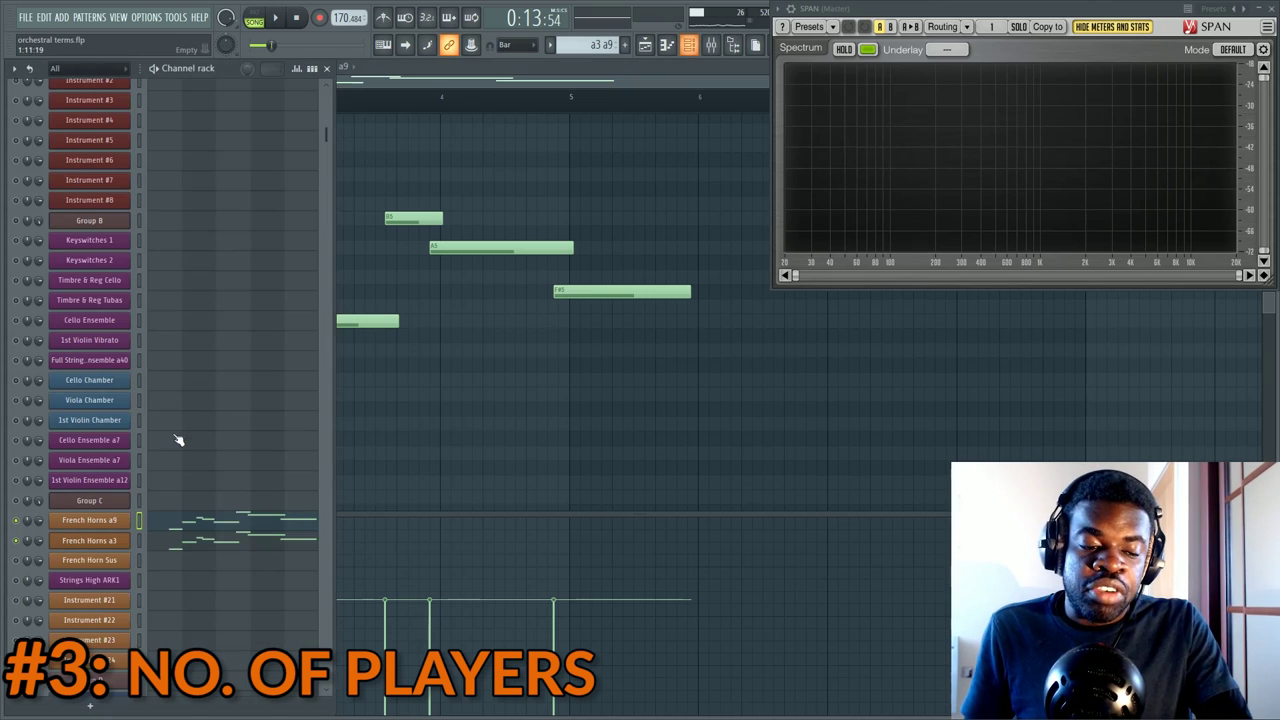
# Examine the French Horns a3 notes and compare the Schwarzdorn a9 and Rotdorn a3 multis in the Group C Kontakt instance
pyautogui.click(108, 502)
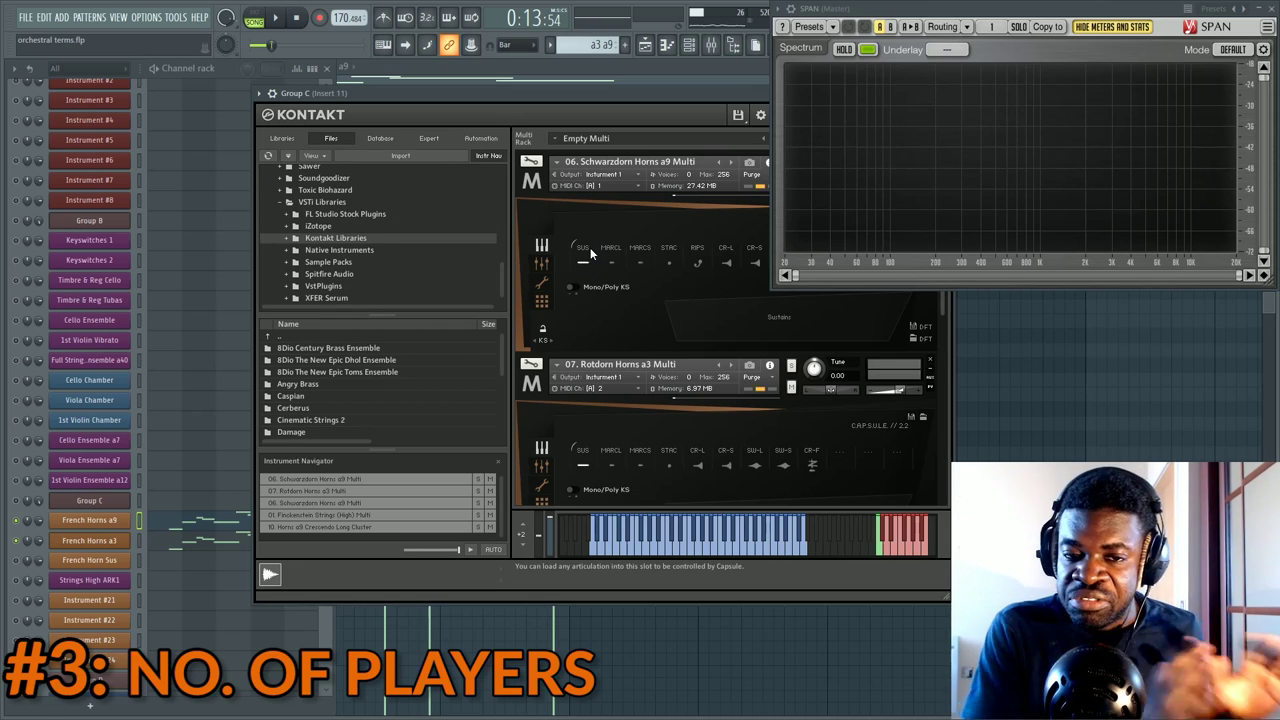
pyautogui.click(160, 543)
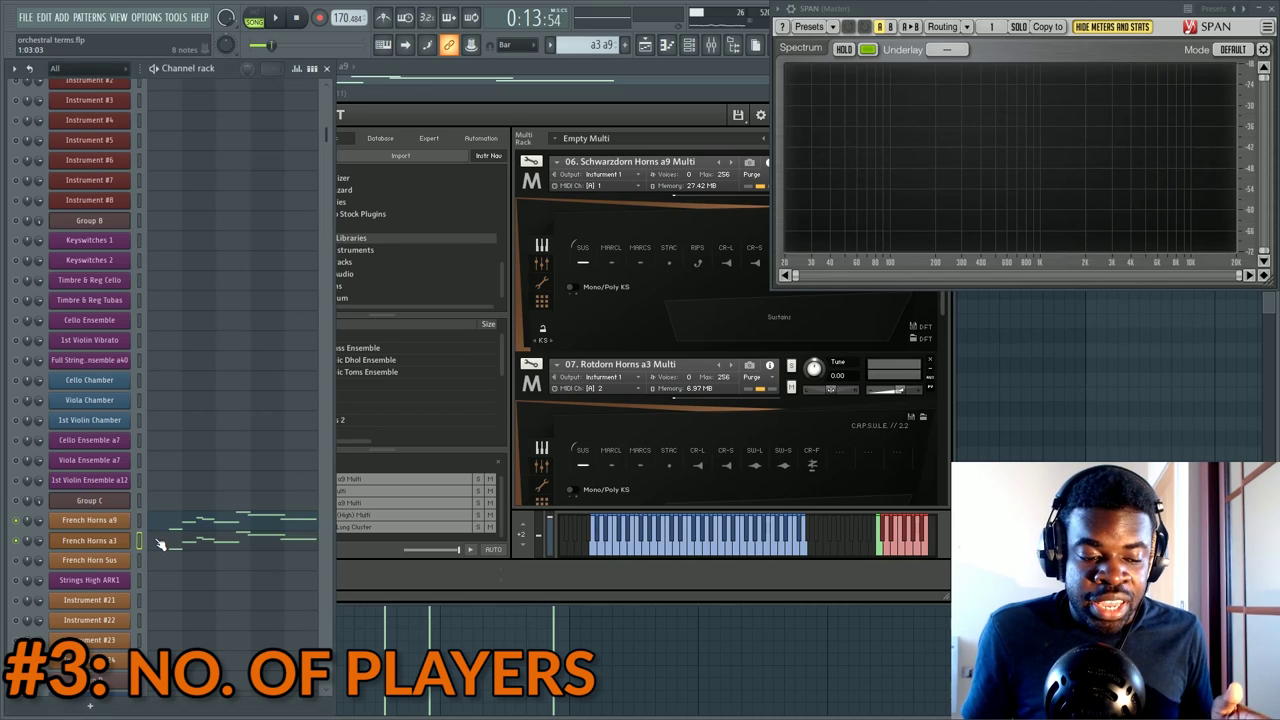
pyautogui.click(160, 543)
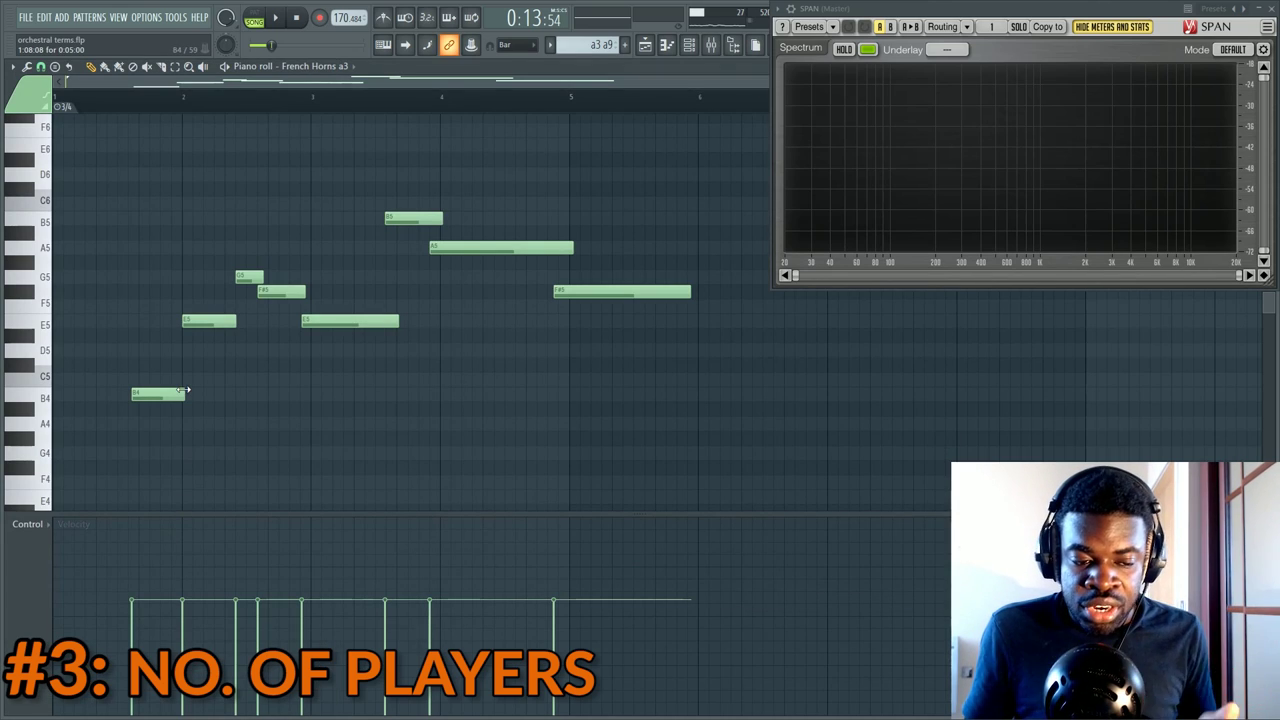
pyautogui.press('F6')
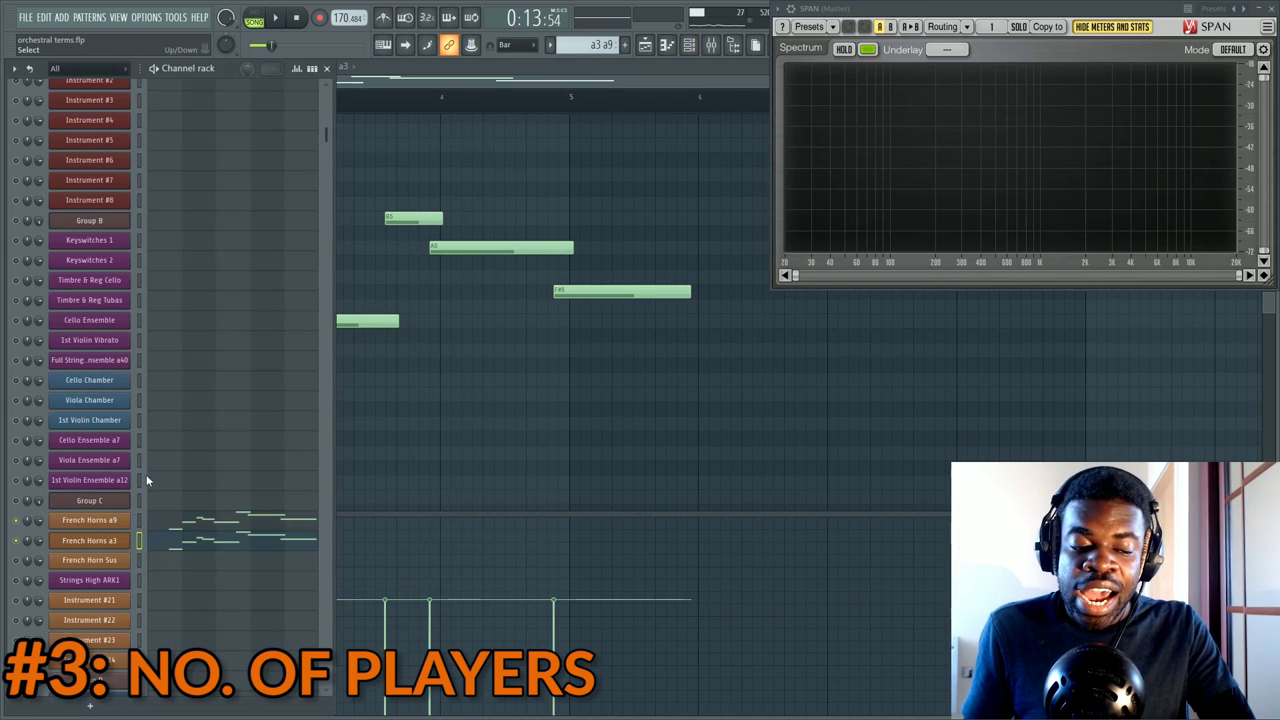
pyautogui.click(121, 505)
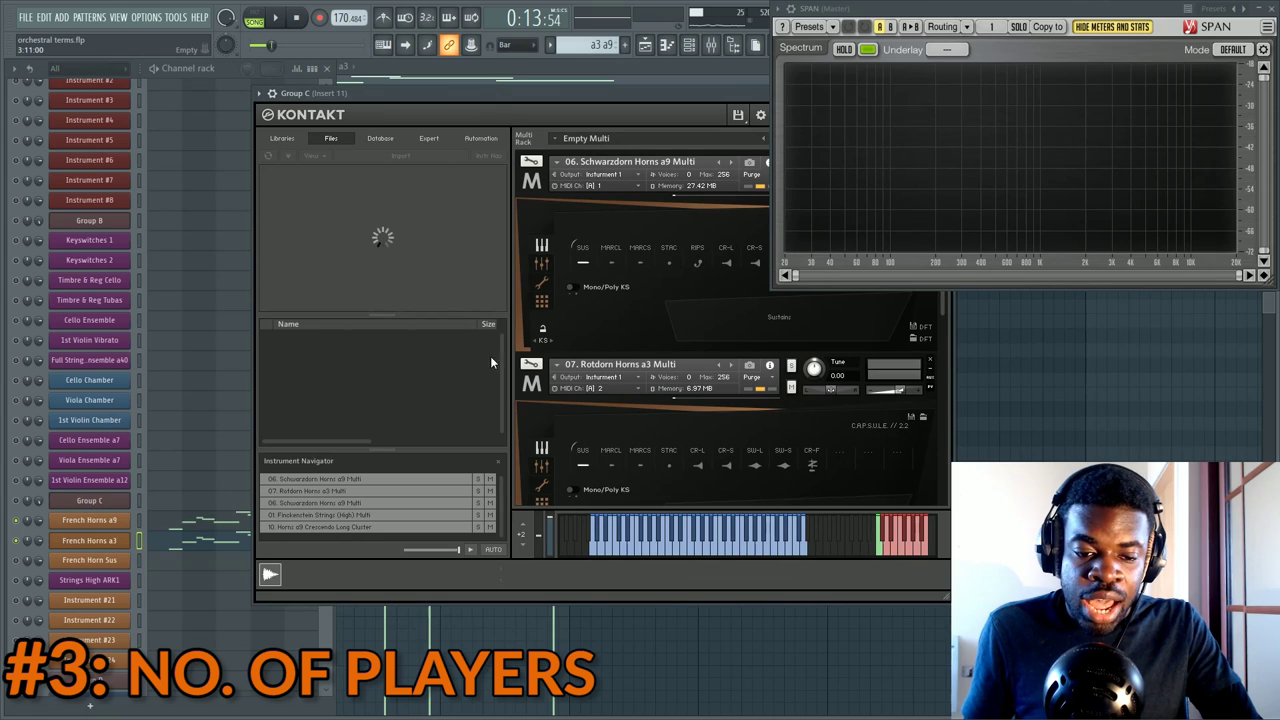
pyautogui.scroll(-2, 590, 415)
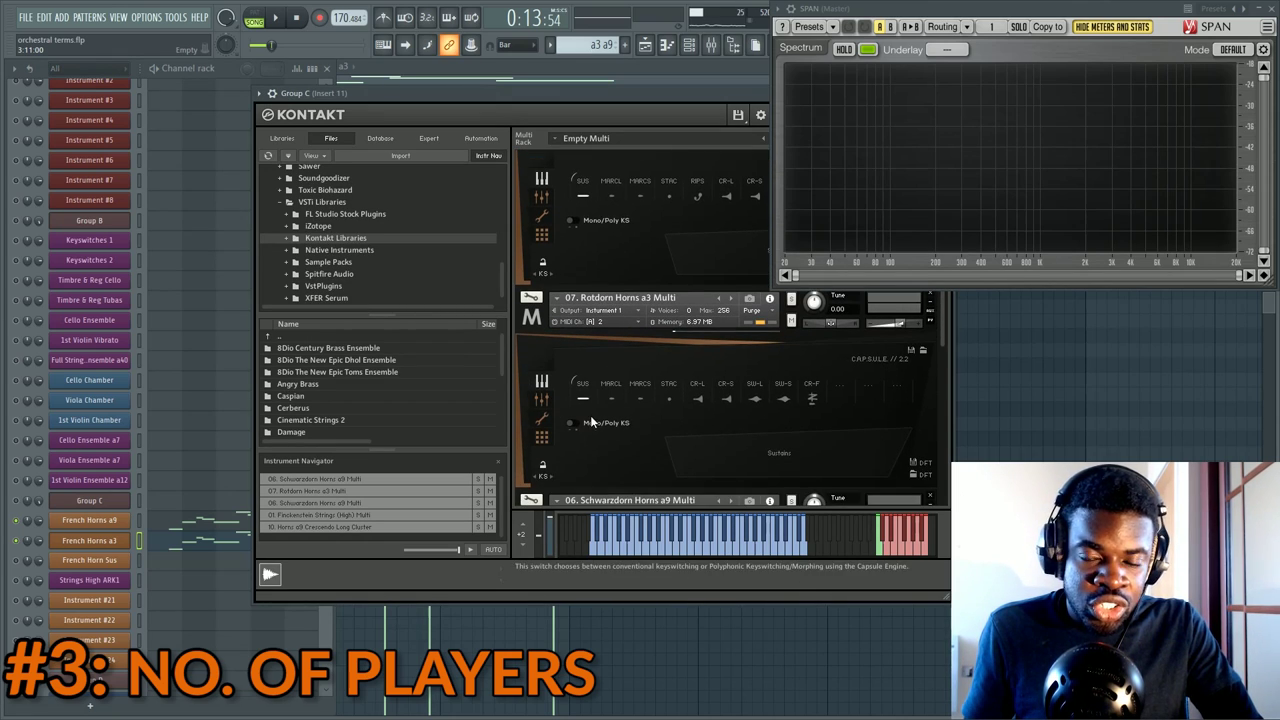
pyautogui.scroll(1, 623, 350)
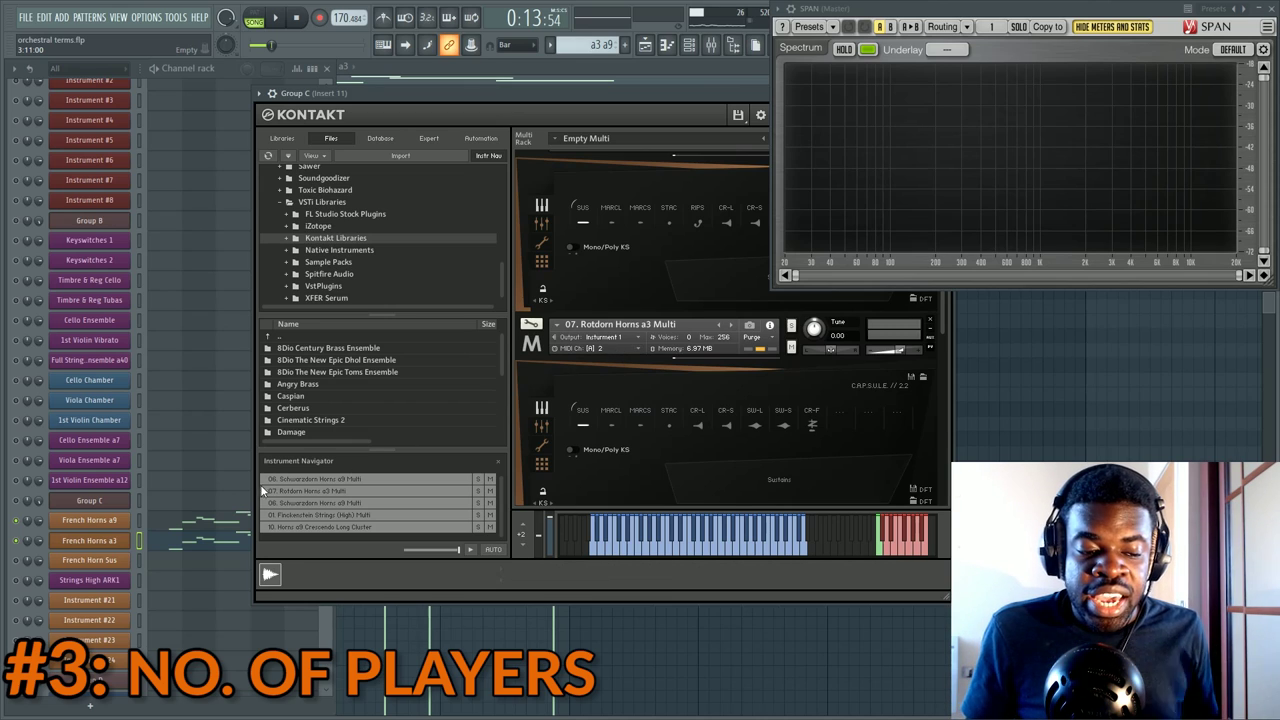
# Unmute all channels and close the Group C Kontakt window
pyautogui.click(282, 450)
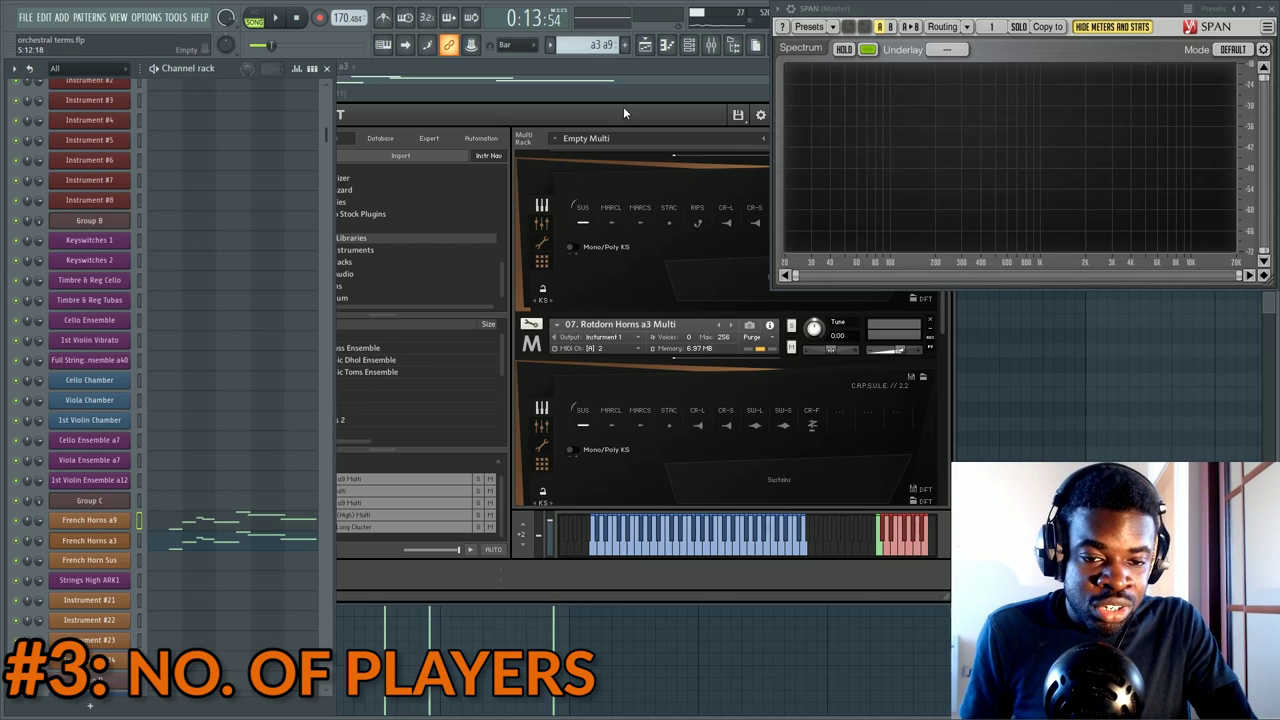
pyautogui.moveTo(623, 107); pyautogui.dragTo(428, 148)
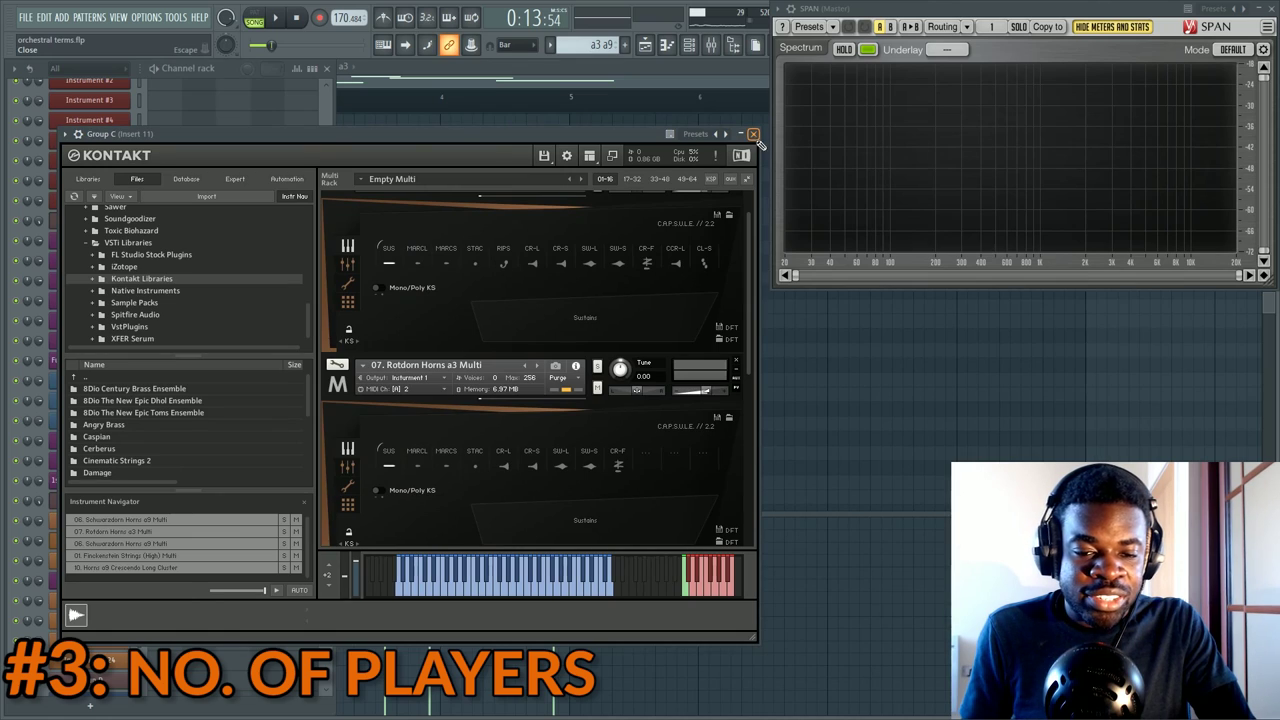
pyautogui.click(753, 134)
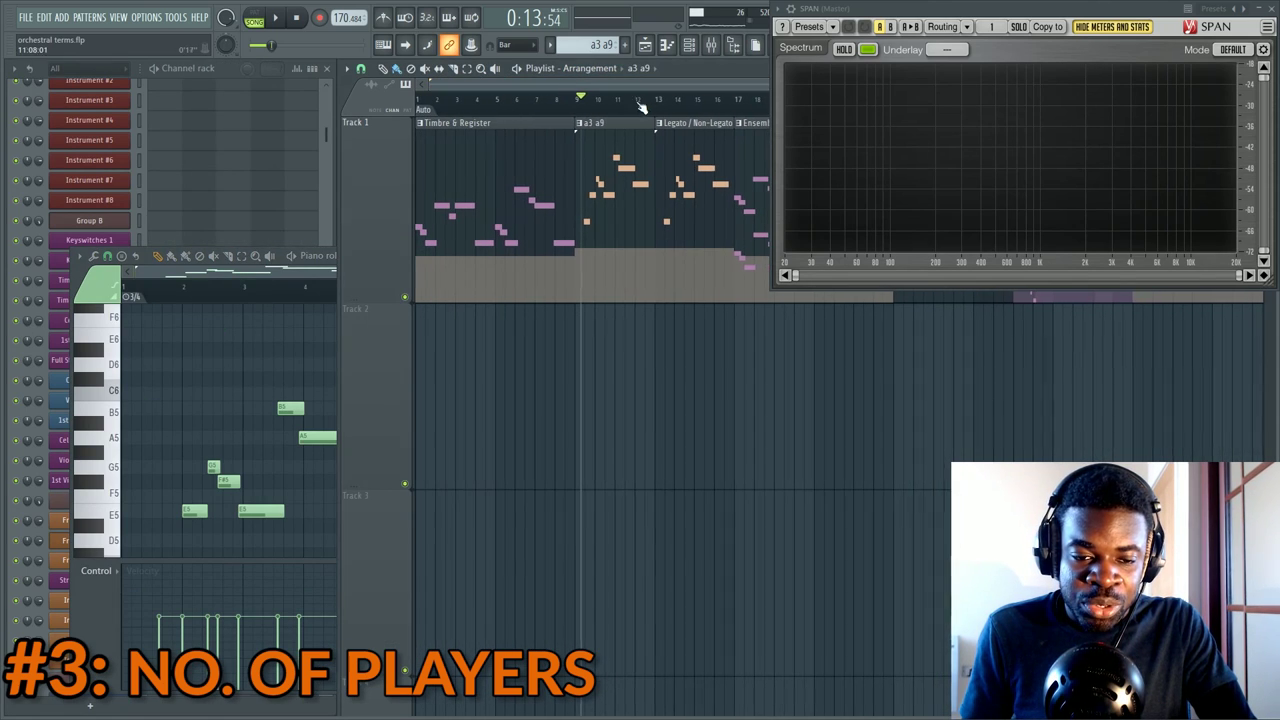
# Place the song position at the start of the Legato / Non-Legato clip at bar 13 in the playlist
pyautogui.moveTo(660, 85); pyautogui.dragTo(689, 82)
pyautogui.click(619, 102)
pyautogui.scroll(2, 668, 106)
pyautogui.scroll(2, 668, 106)
pyautogui.scroll(-1, 689, 82)
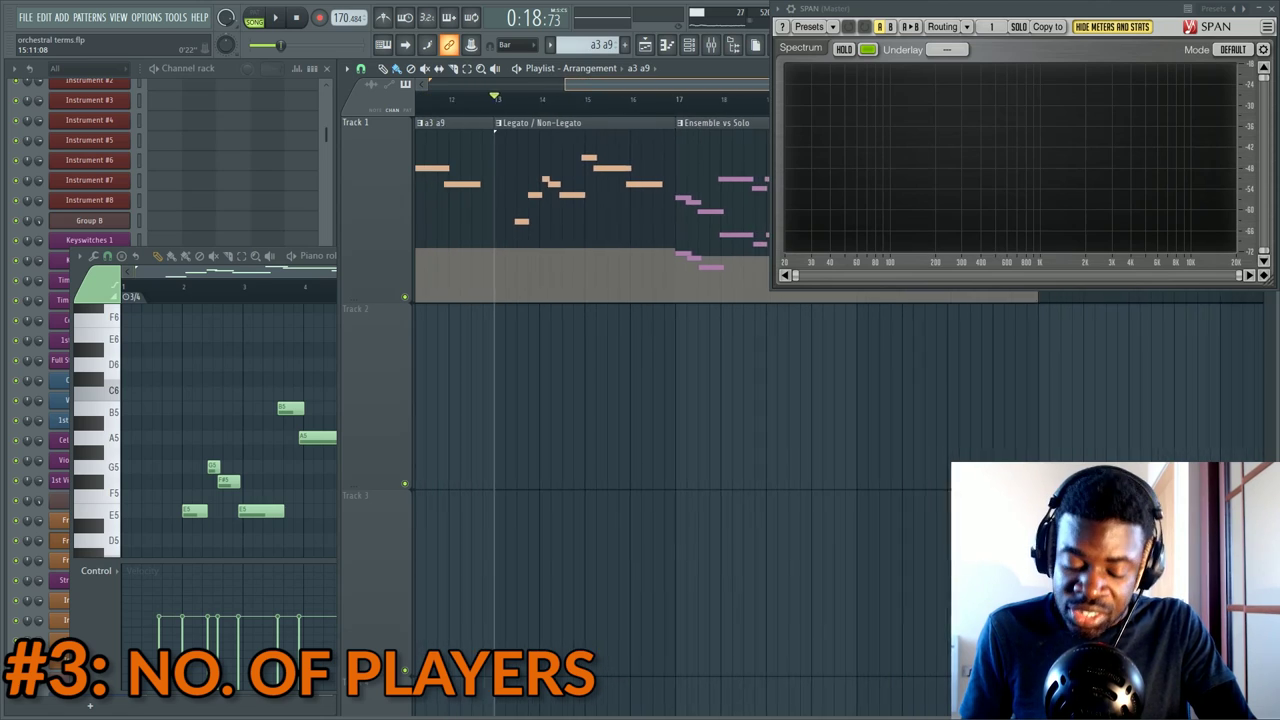
pyautogui.scroll(-2, 688, 78)
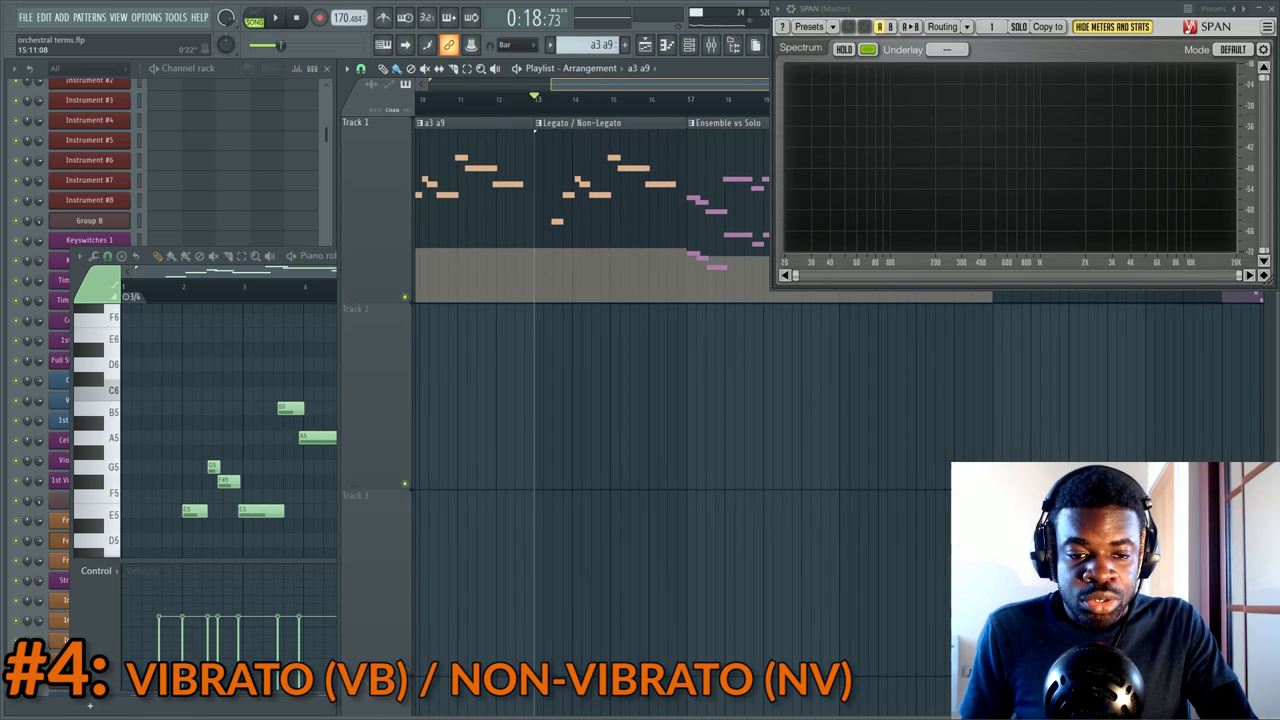
pyautogui.scroll(-2, 658, 82)
# Open the 1st Violin Vibrato channel and demonstrate non-vibrato and vibrato by lowering its Breath controller to minimum and raising it back to full
pyautogui.click(689, 45)
pyautogui.scroll(3, 150, 425)
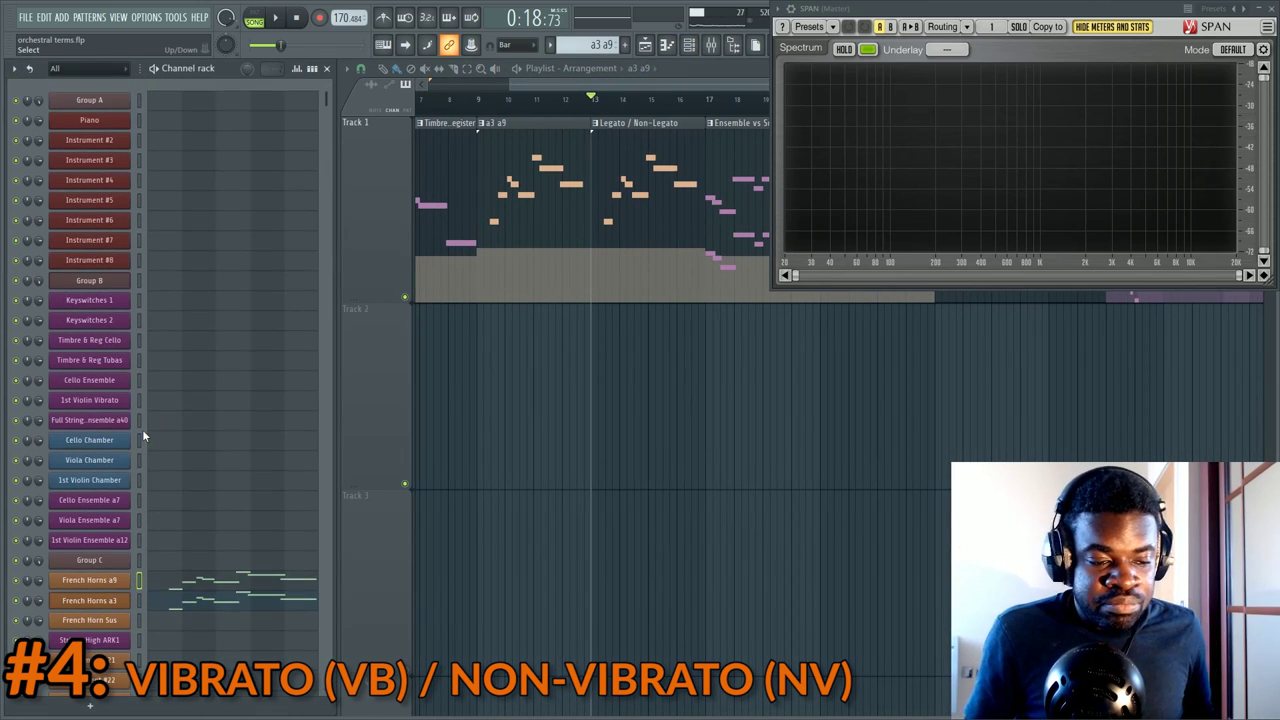
pyautogui.click(89, 400)
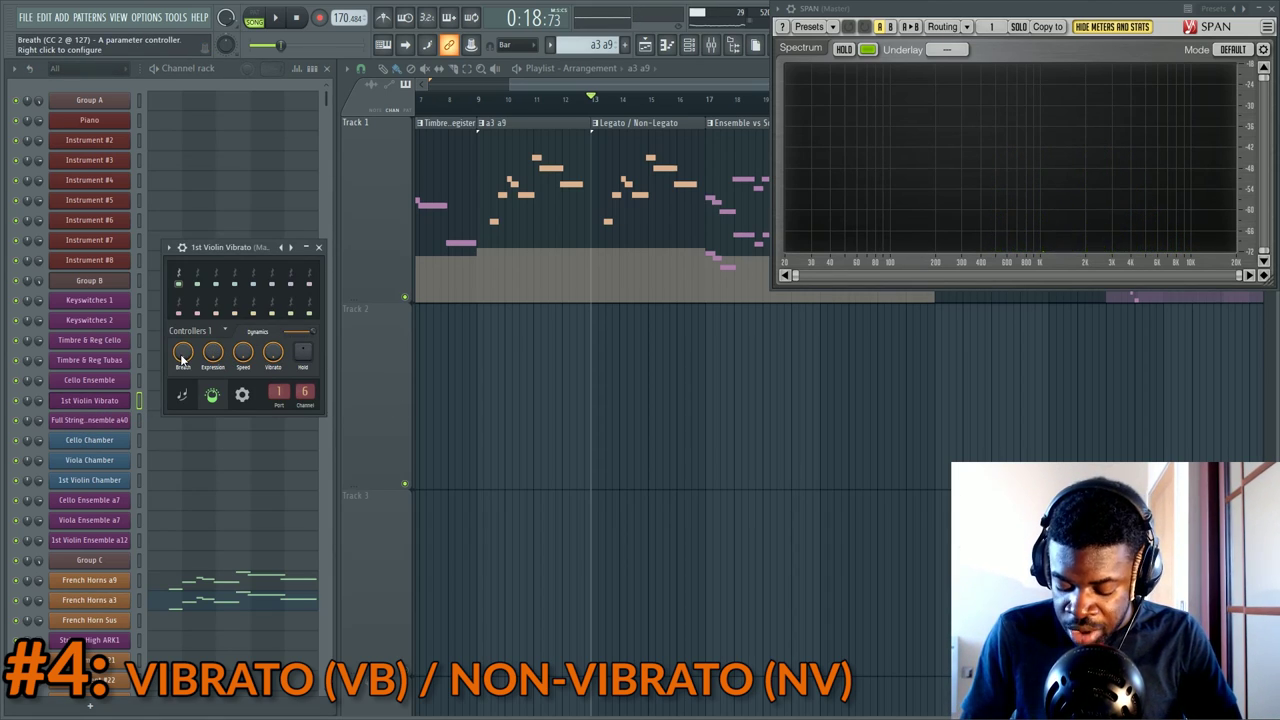
pyautogui.moveTo(182, 357); pyautogui.dragTo(182, 450)
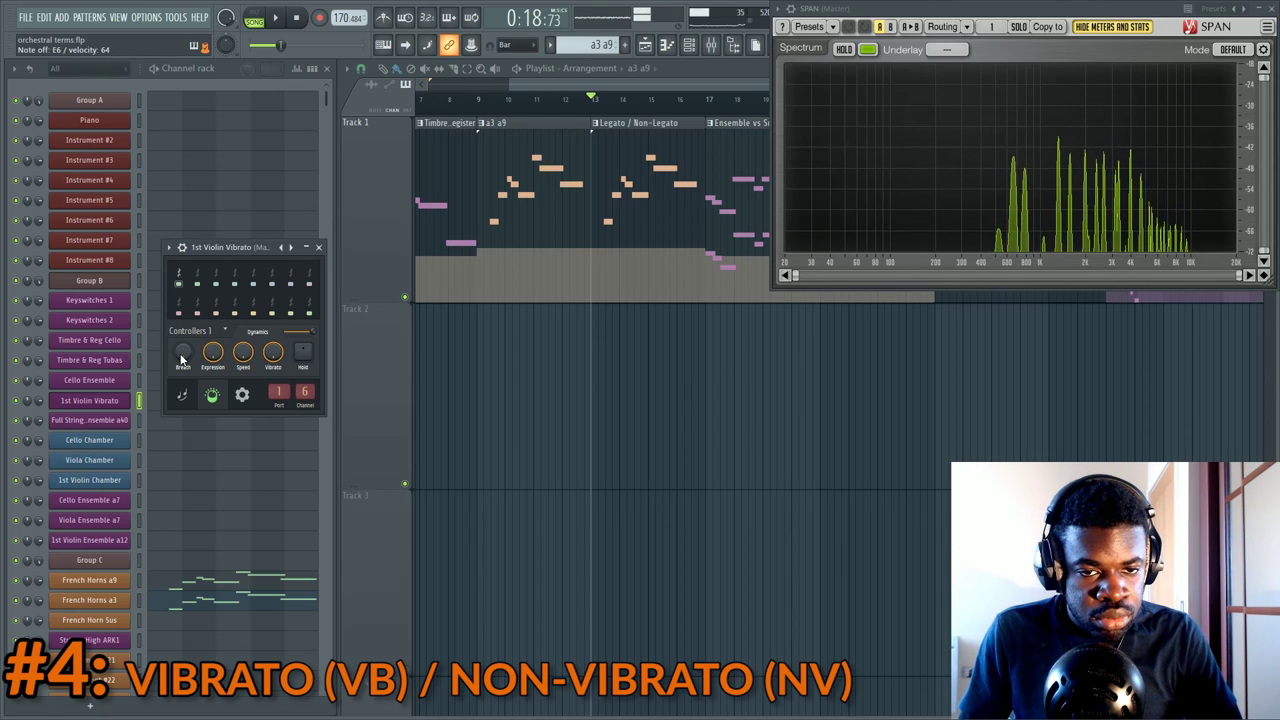
pyautogui.moveTo(182, 357); pyautogui.dragTo(182, 264)
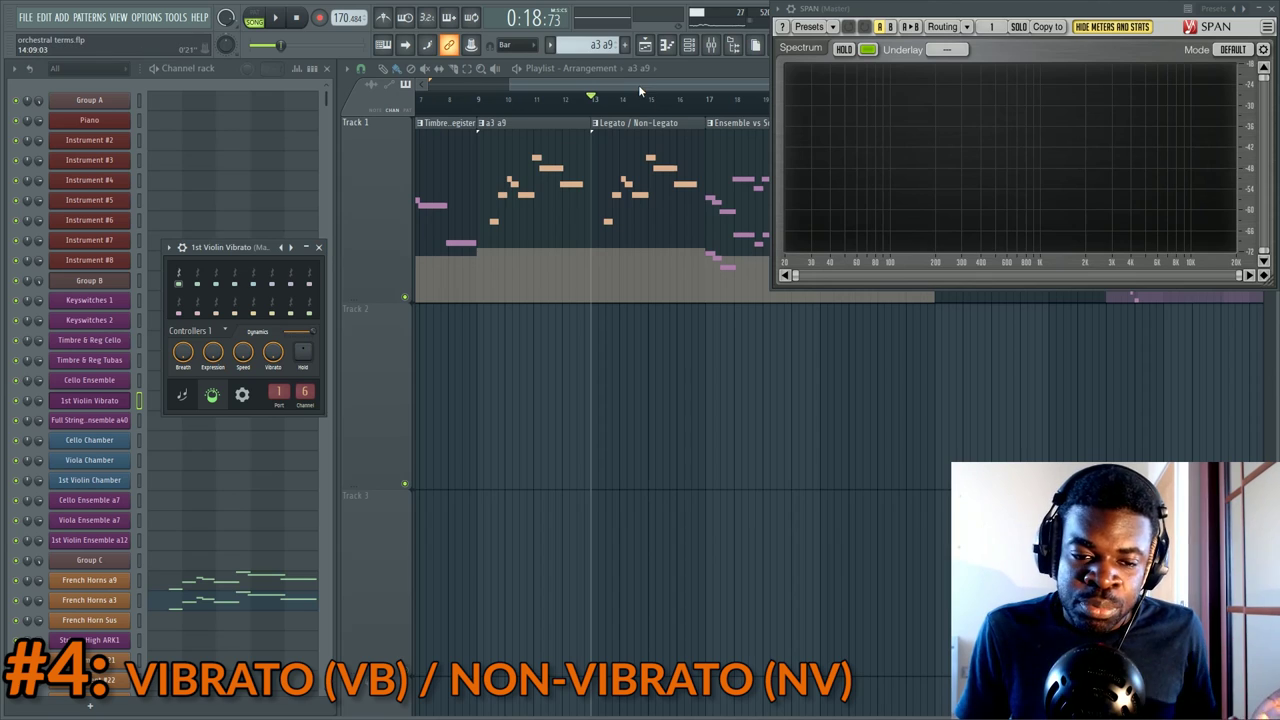
# Close the 1st Violin Vibrato settings, solo French Horns a9 and open its notes from the Legato / Non-Legato clip in the piano roll
pyautogui.moveTo(638, 84); pyautogui.dragTo(563, 103)
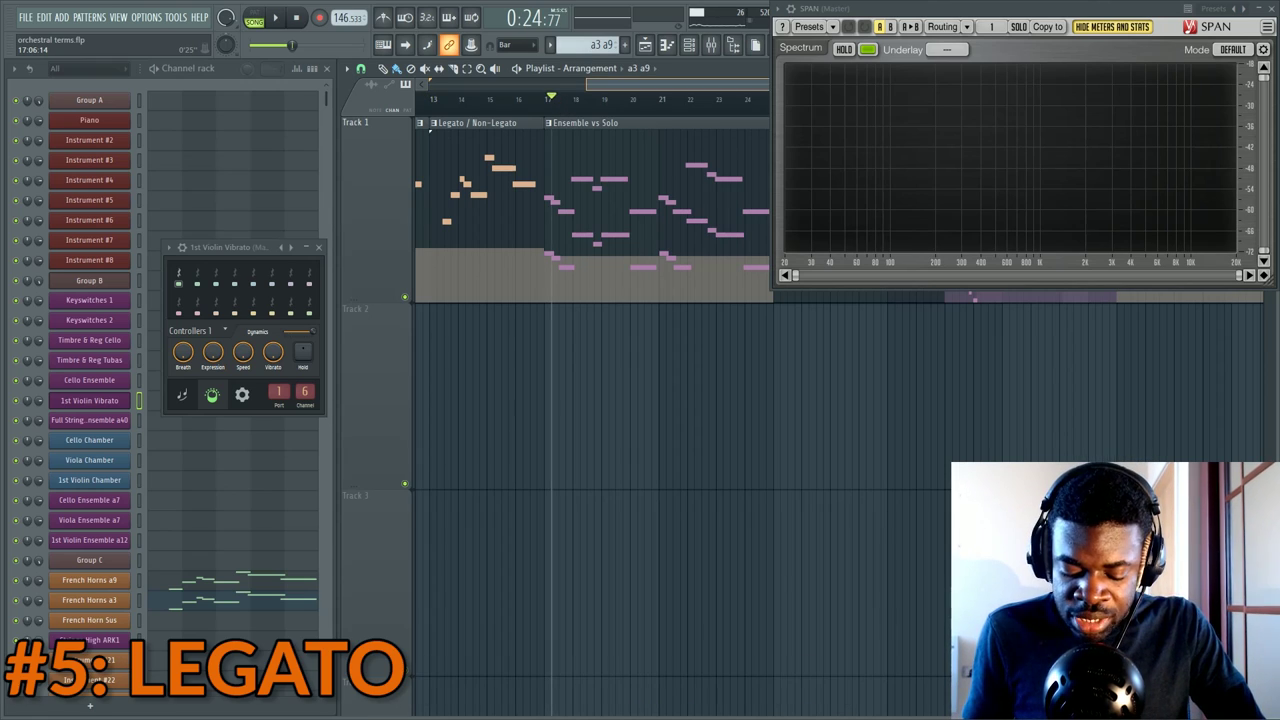
pyautogui.scroll(-2, 560, 106)
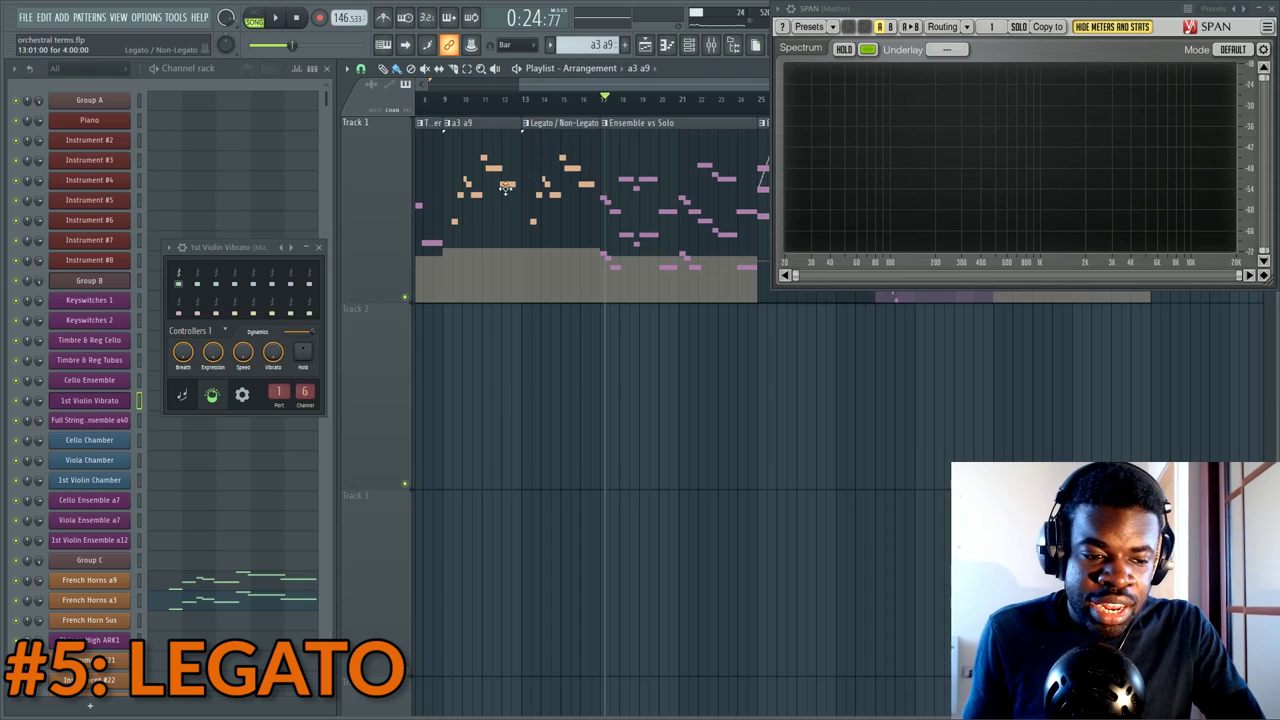
pyautogui.click(319, 247)
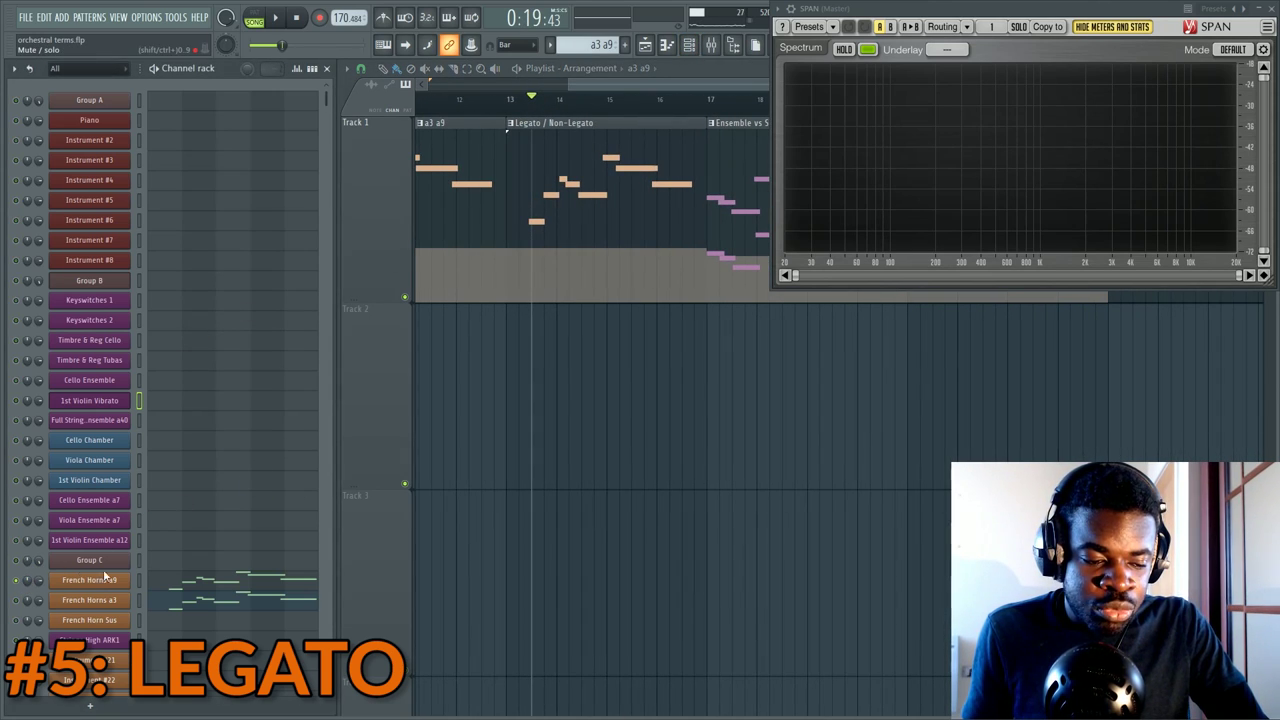
pyautogui.doubleClick(520, 190)
pyautogui.keyDown('ctrl'); pyautogui.click(197, 293); pyautogui.keyUp('ctrl')
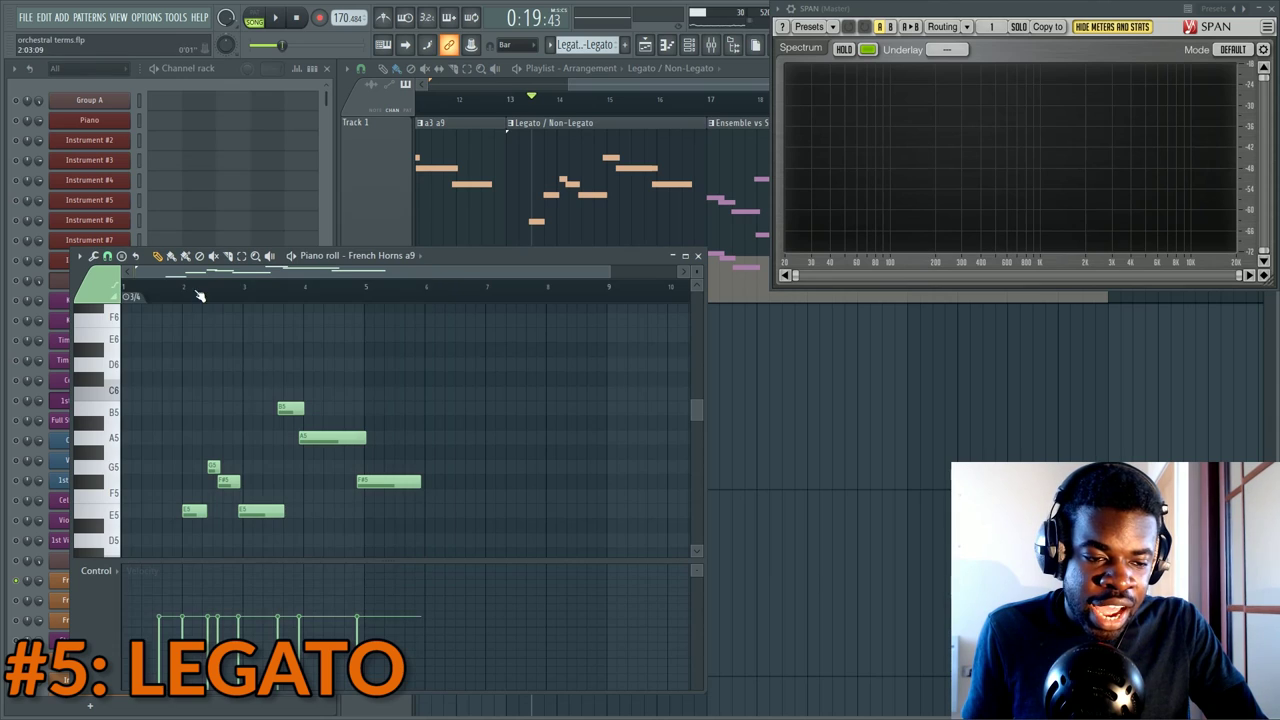
# Play the French Horns a9 phrase from its first note in the piano roll to demonstrate legato, and stop playback
pyautogui.keyDown('ctrl'); pyautogui.rightClick(180, 312); pyautogui.keyUp('ctrl')
pyautogui.click(180, 292)
pyautogui.press('space')
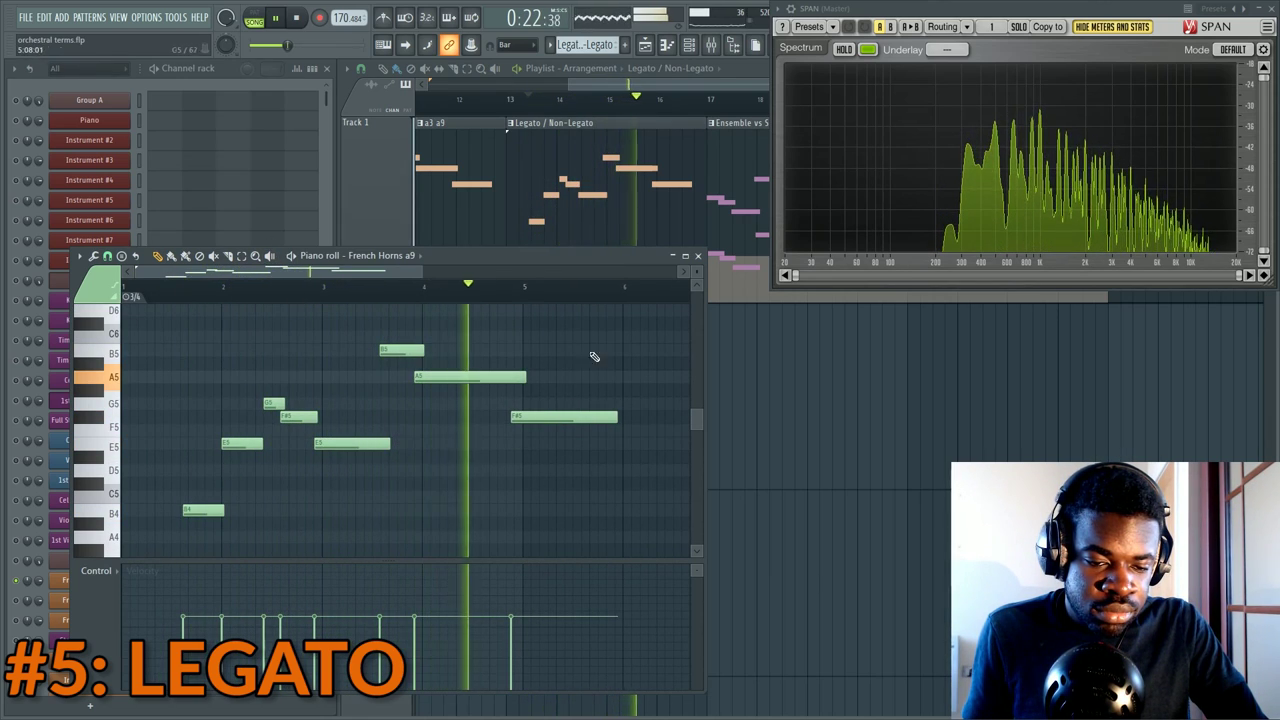
pyautogui.press('space')
# Solo French Horn Sus, open its notes in the piano roll and play the same phrase to demonstrate non-legato
pyautogui.click(211, 75)
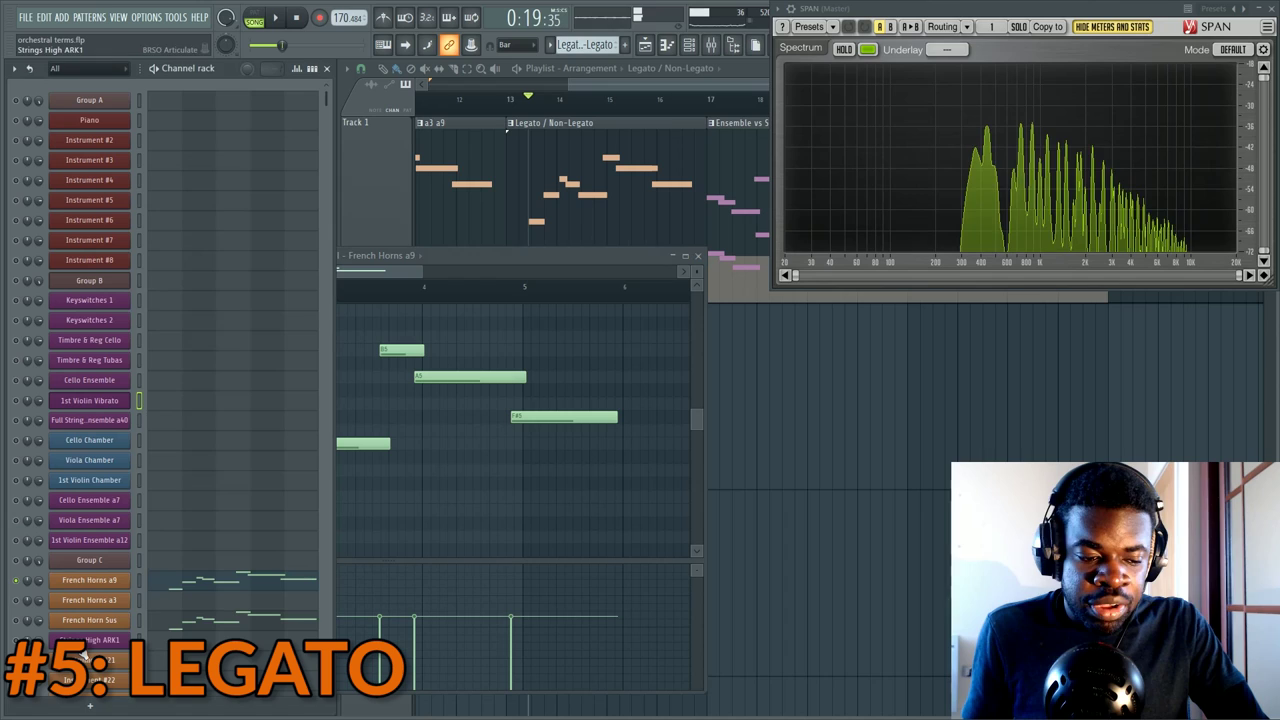
pyautogui.rightClick(16, 621)
pyautogui.click(149, 615)
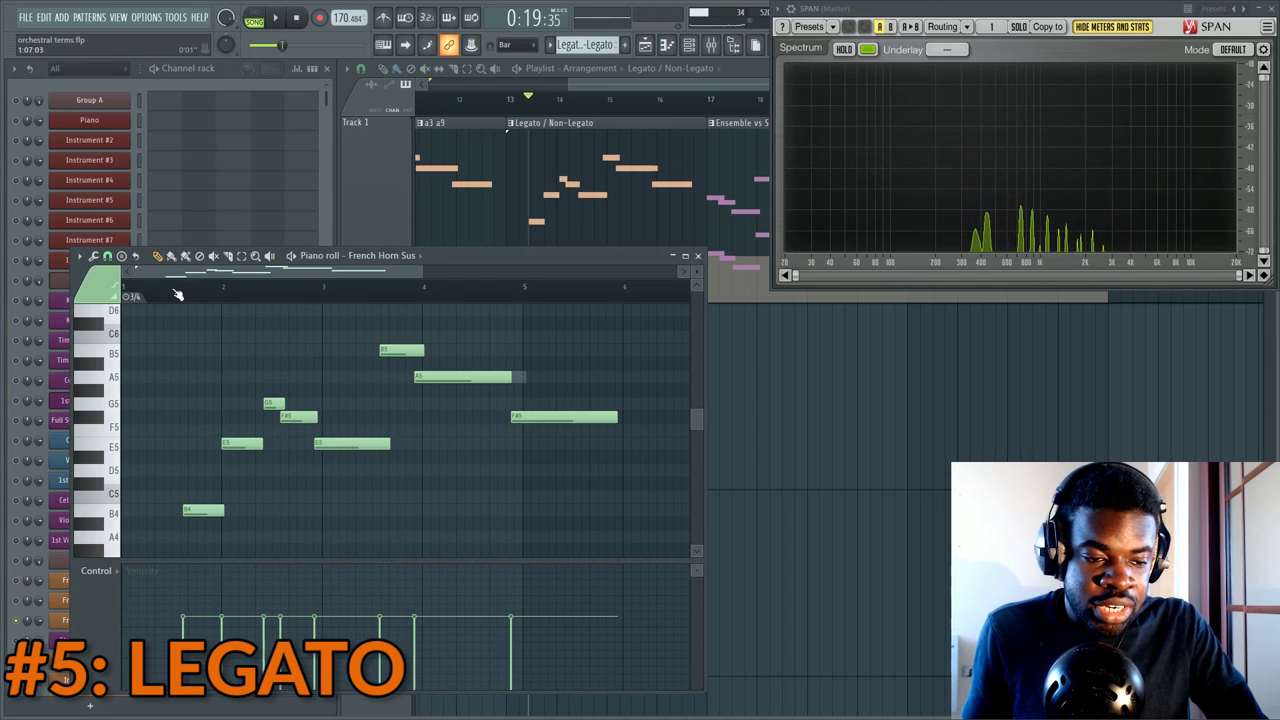
pyautogui.press('space')
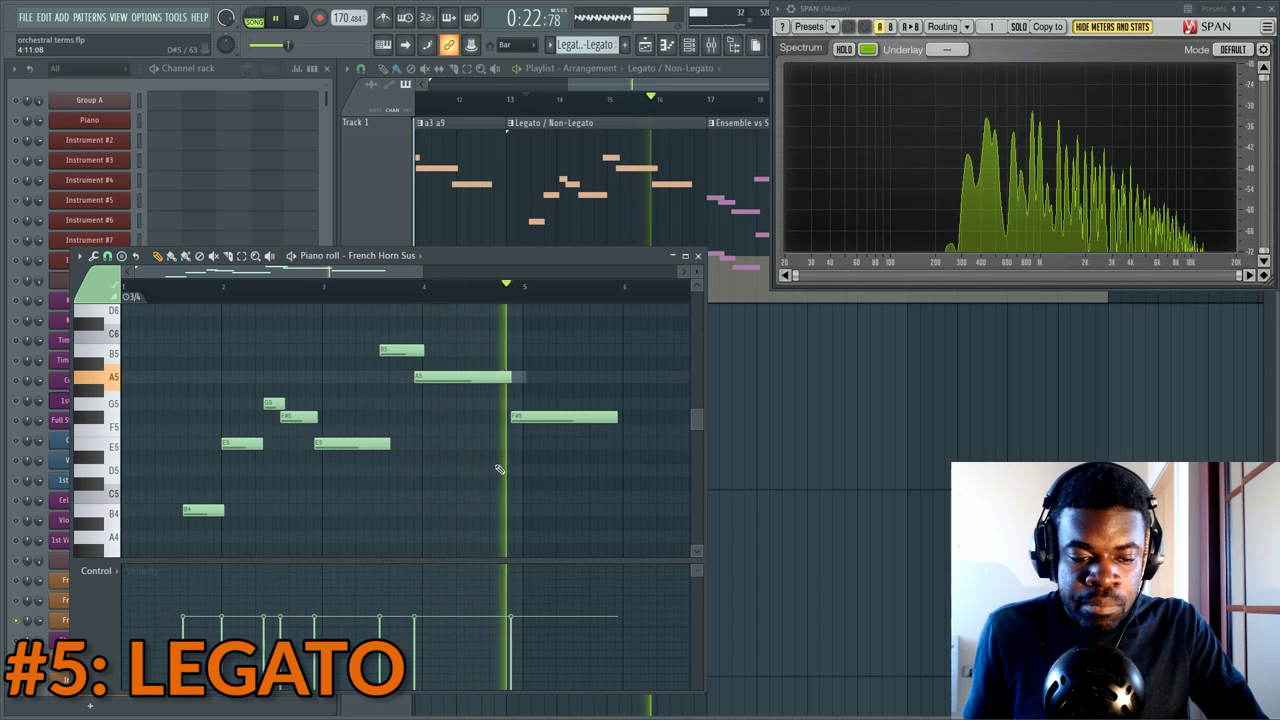
pyautogui.press('space')
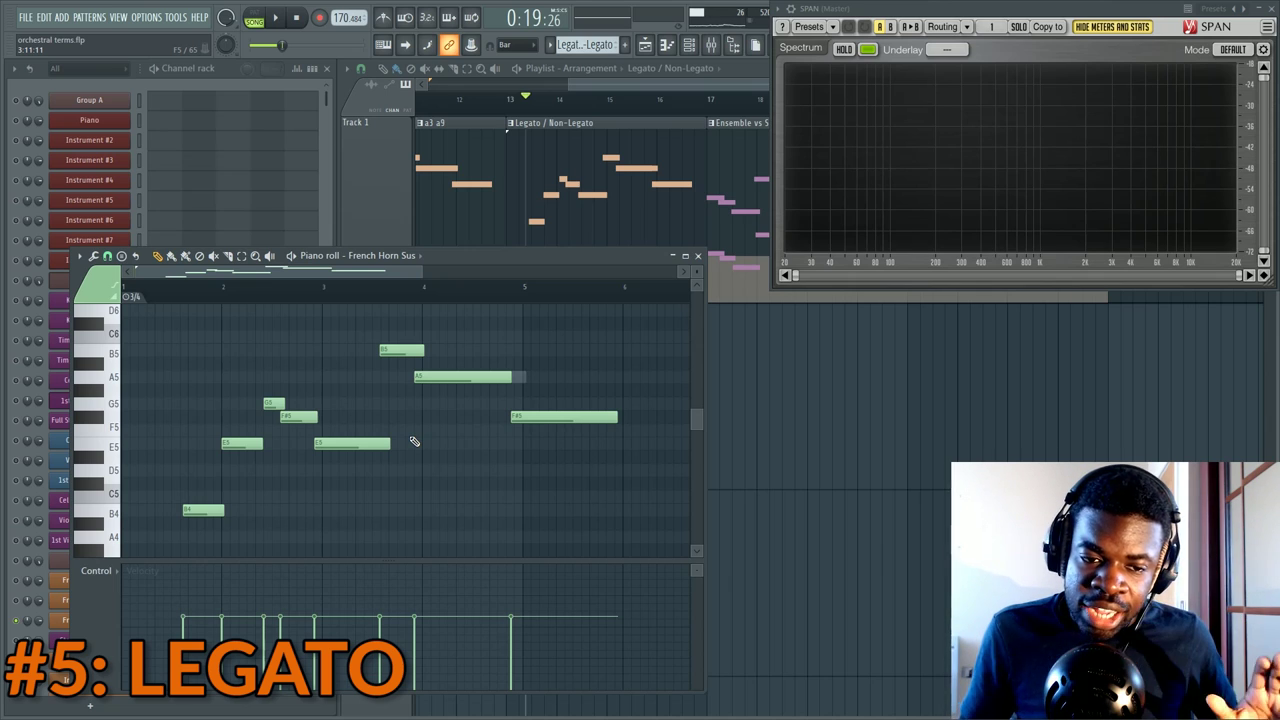
# Reopen the French Horns a9 notes in the piano roll and examine how the legato phrase is written
pyautogui.scroll(1, 554, 100)
pyautogui.scroll(-2, 560, 100)
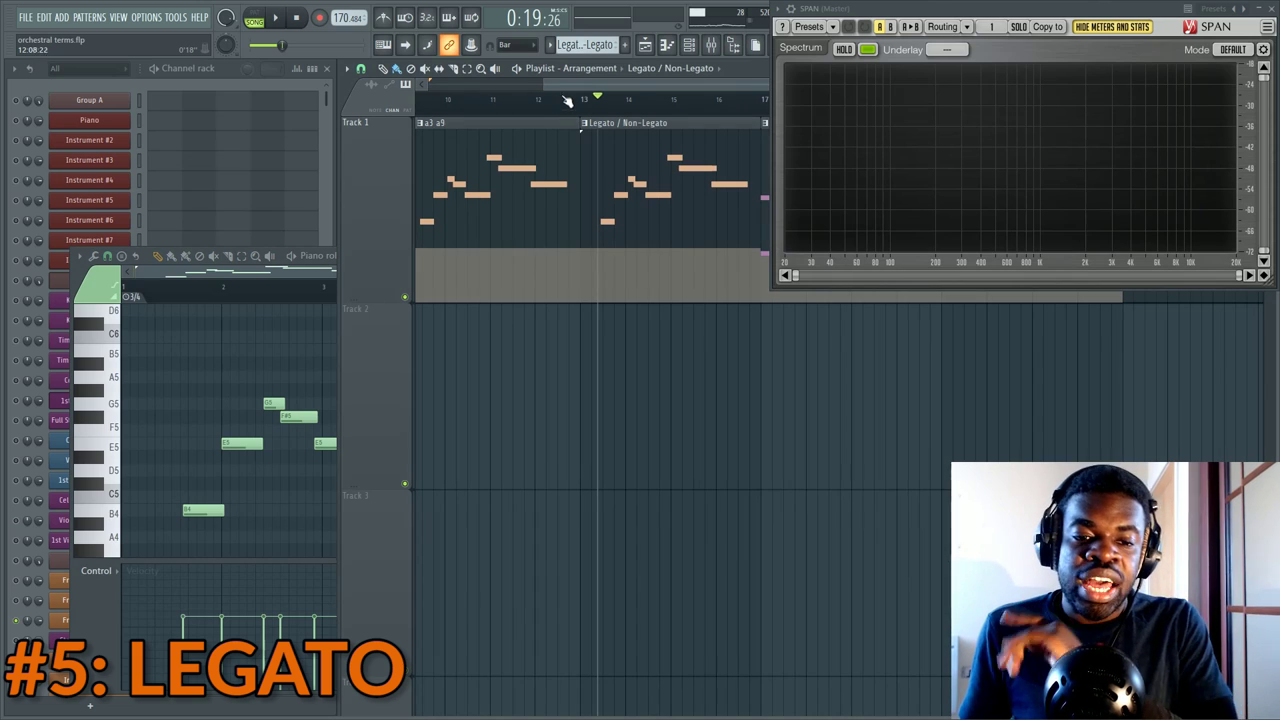
pyautogui.hscroll(1, 566, 88)
pyautogui.click(229, 83)
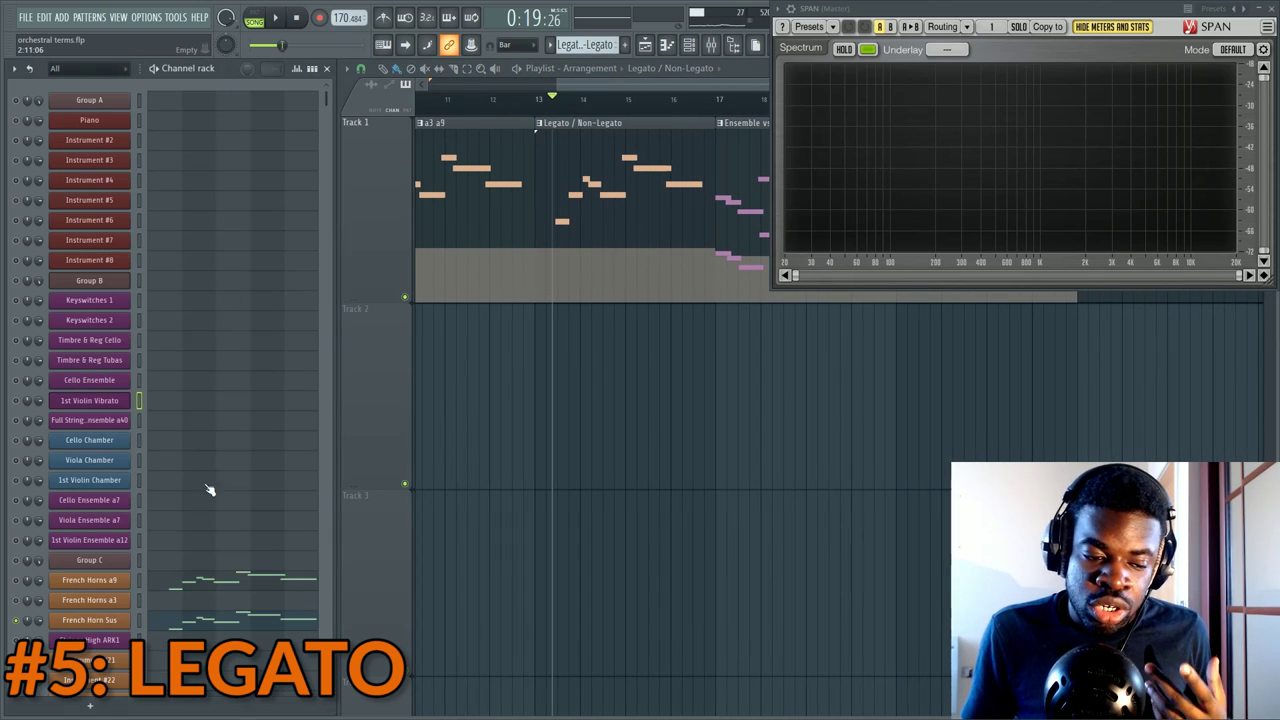
pyautogui.click(195, 582)
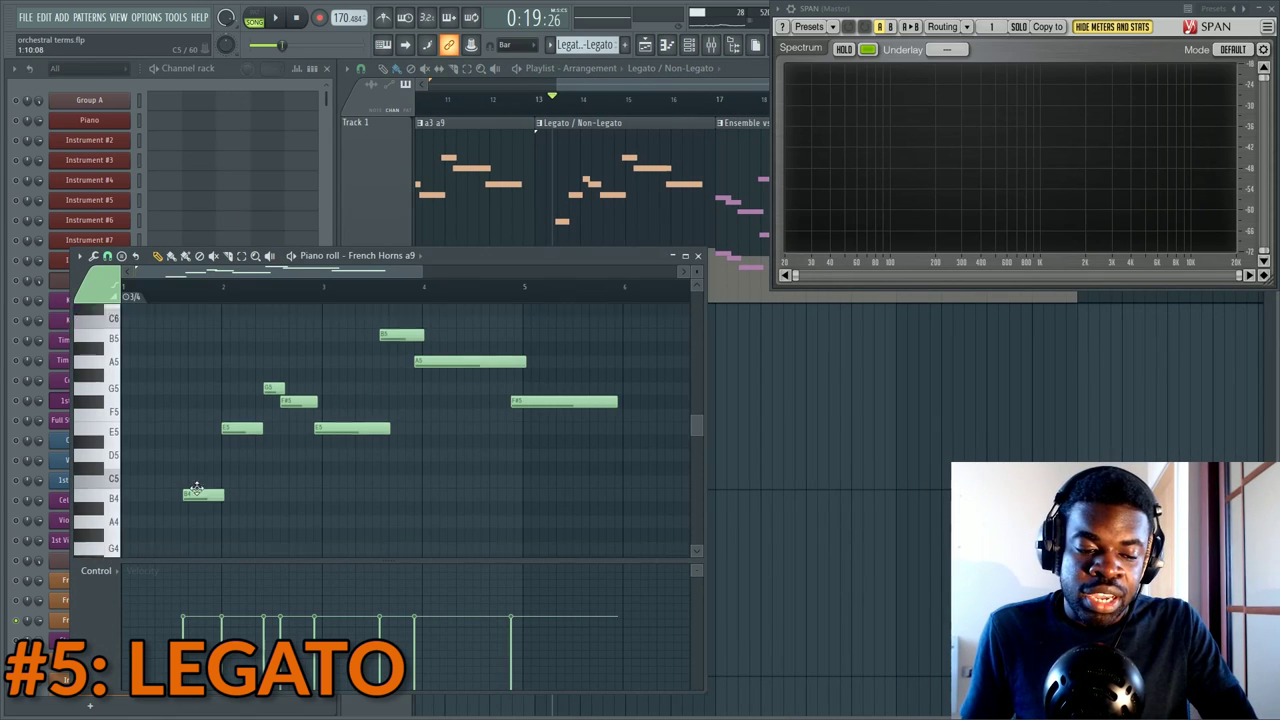
pyautogui.scroll(-3, 190, 460)
pyautogui.scroll(3, 200, 425)
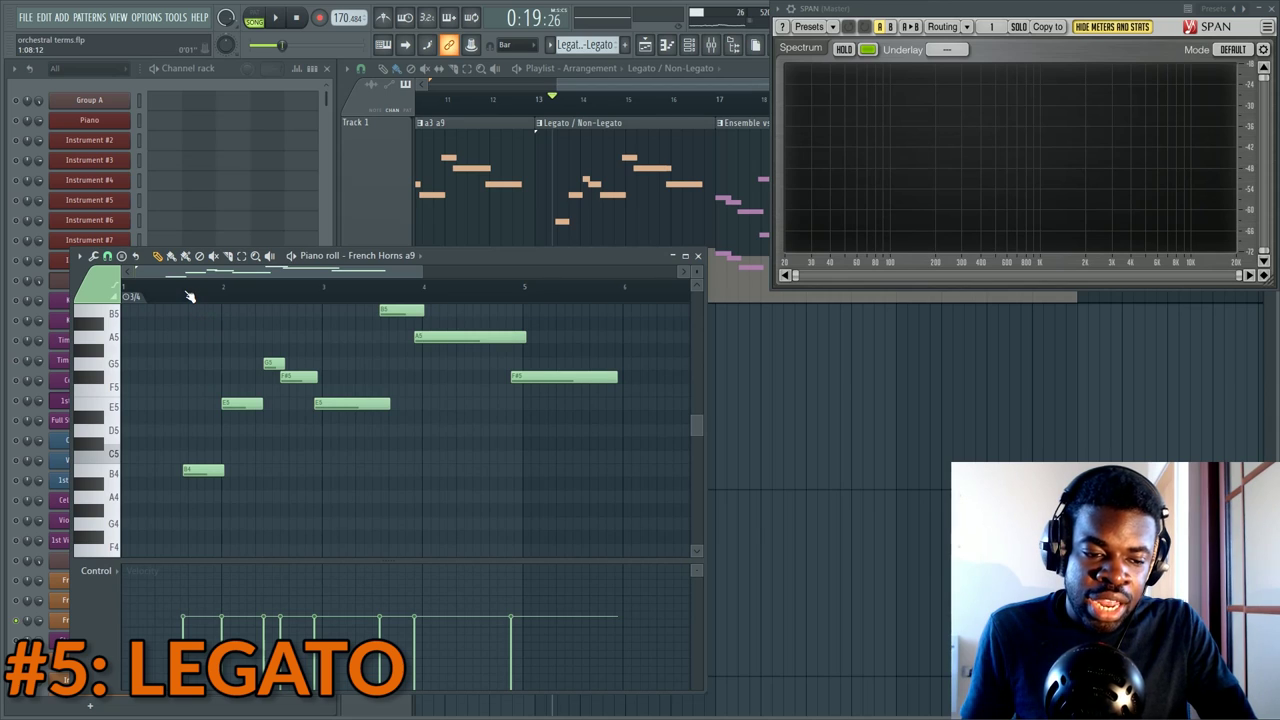
pyautogui.scroll(2, 190, 297)
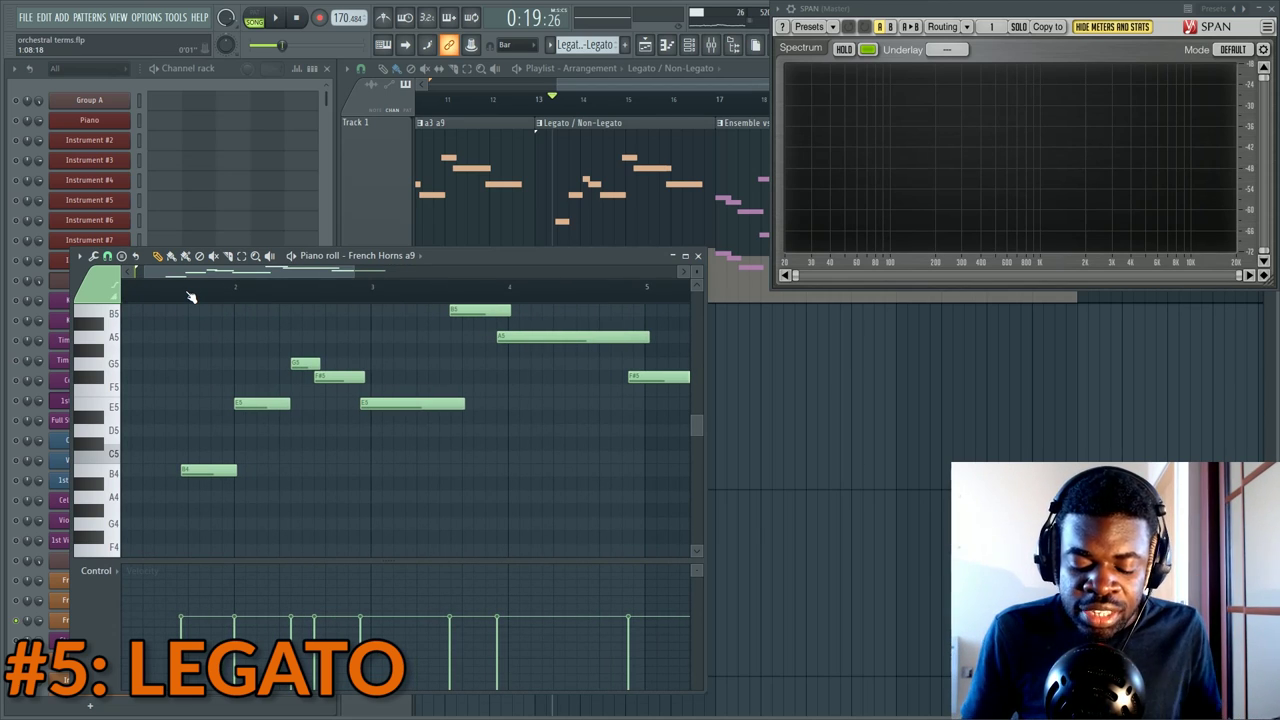
# Open the Cello Ensemble notes of the Ensemble vs Solo pattern in the piano roll and play the ensemble phrase
pyautogui.moveTo(610, 88); pyautogui.dragTo(650, 89)
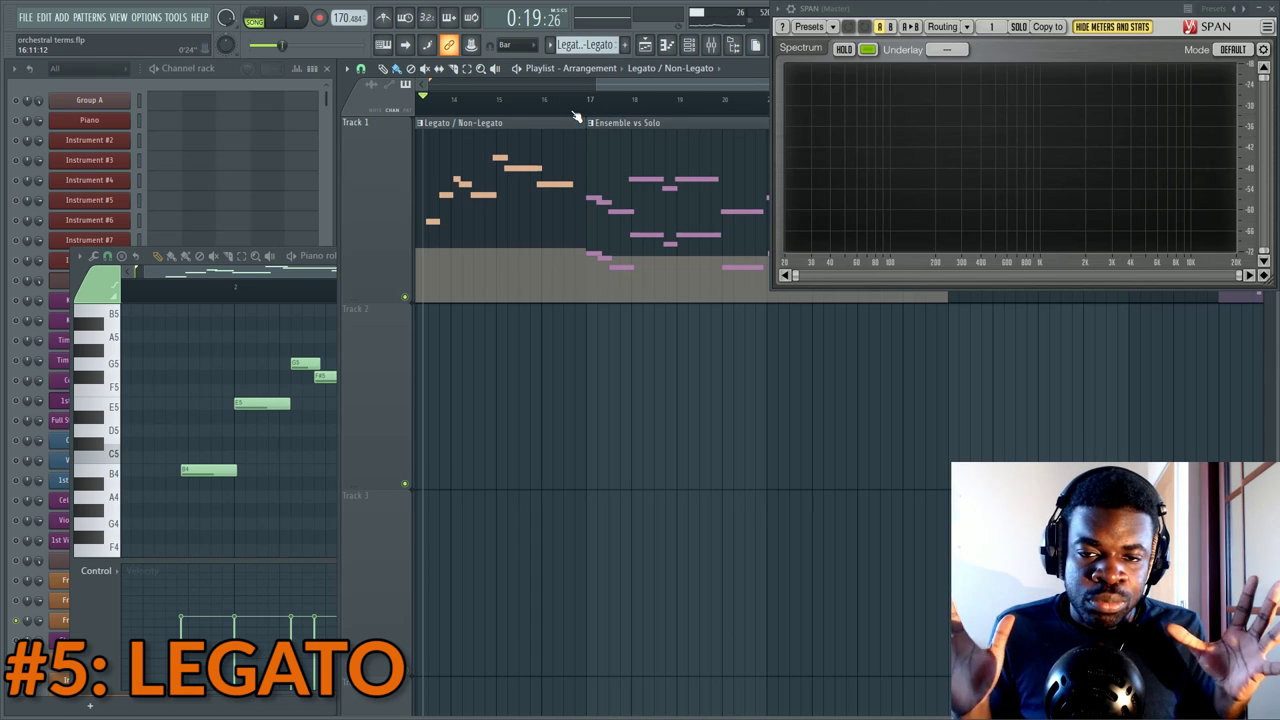
pyautogui.scroll(-2, 575, 112)
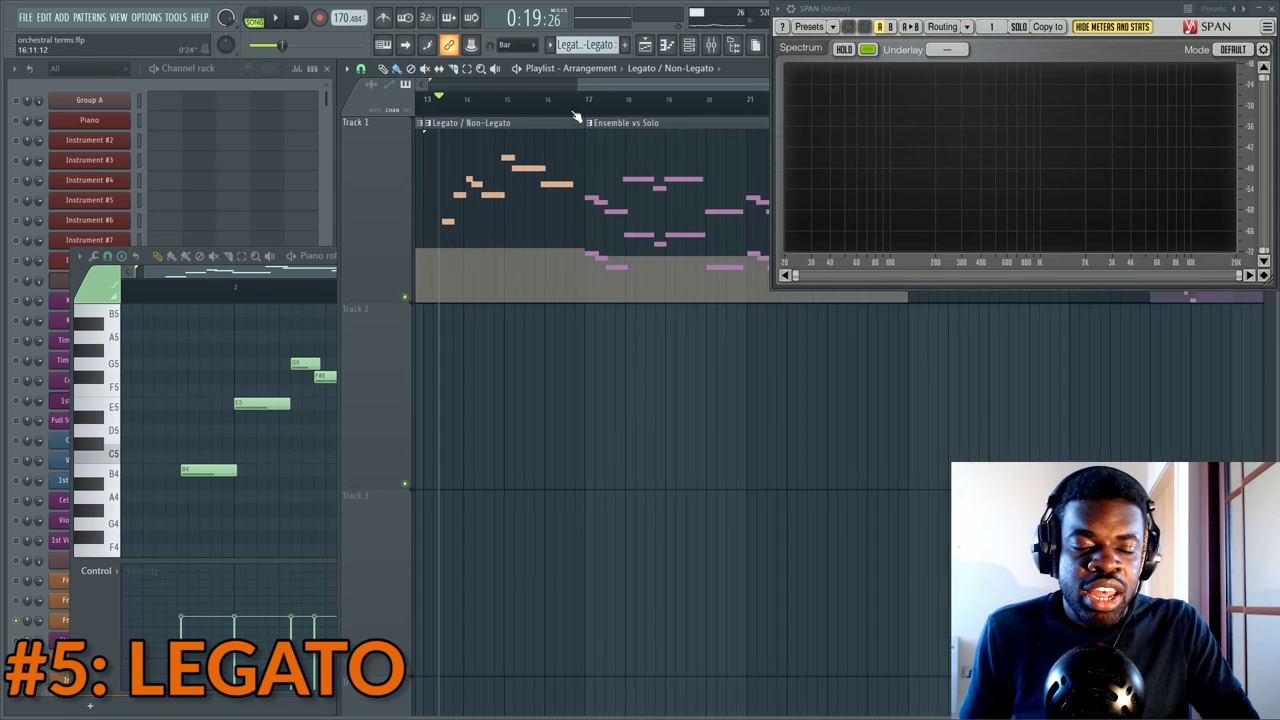
pyautogui.moveTo(591, 85); pyautogui.dragTo(583, 85)
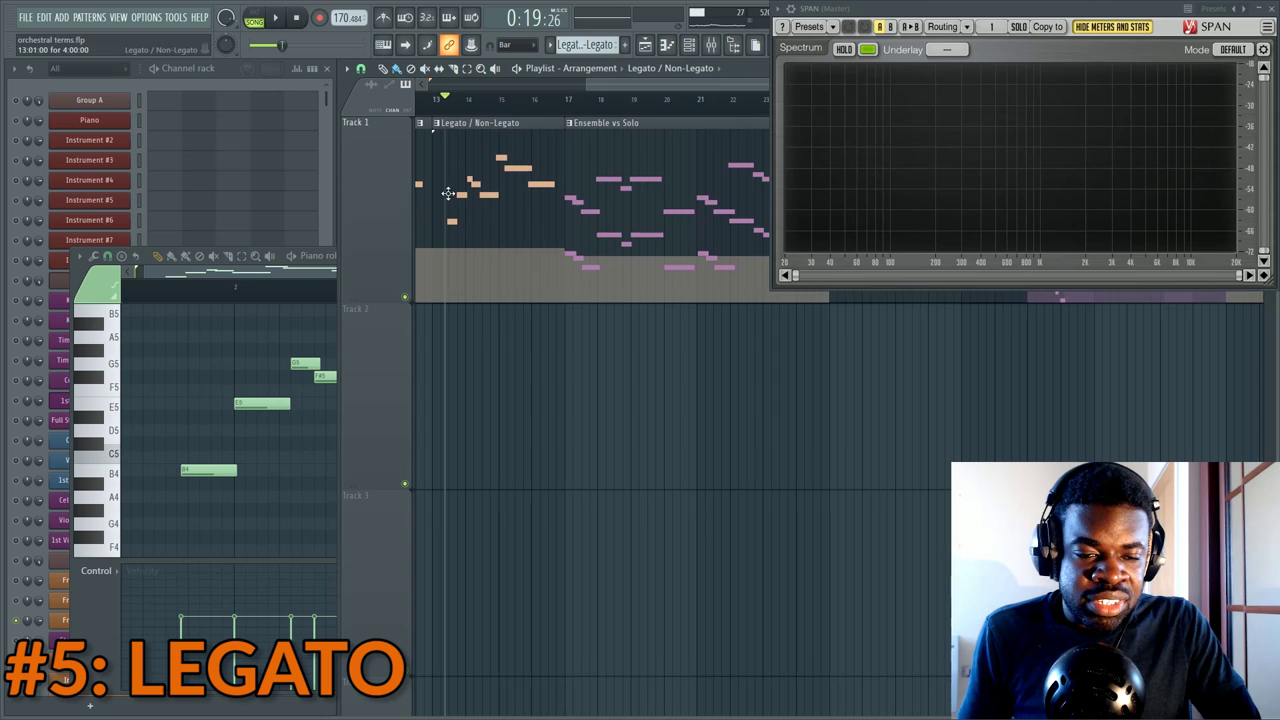
pyautogui.click(243, 100)
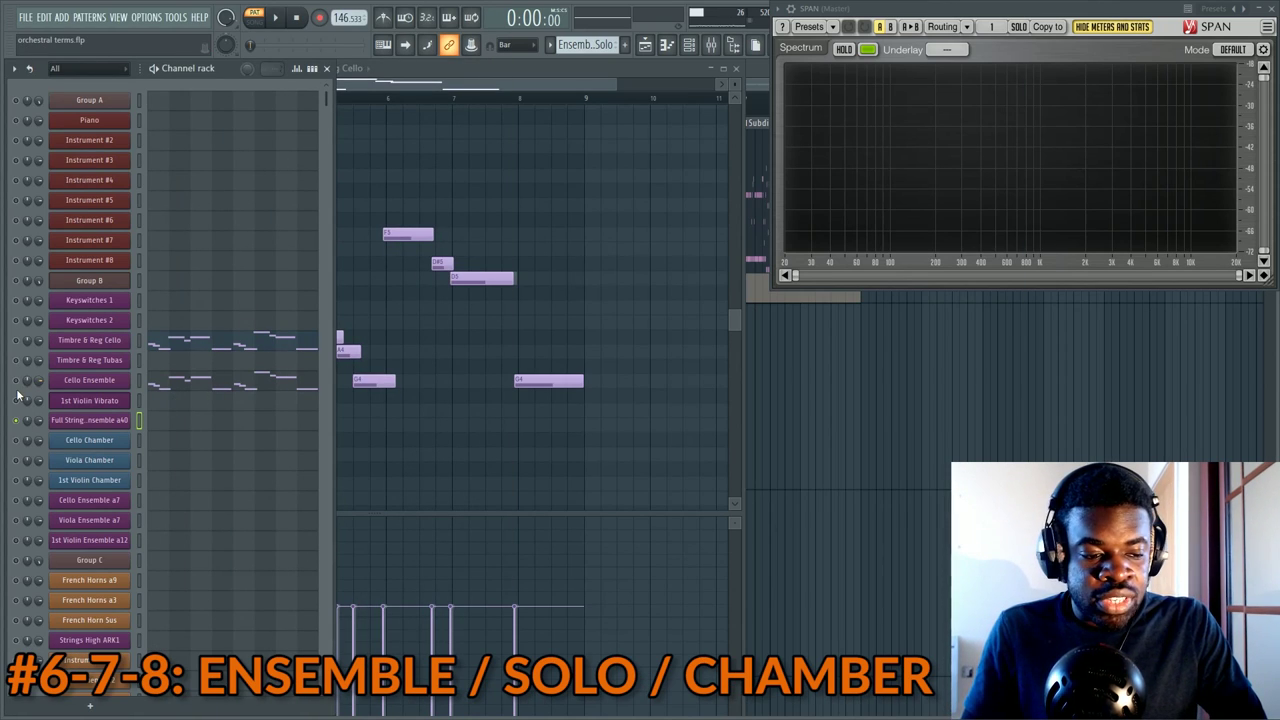
pyautogui.click(160, 385)
pyautogui.press('space')
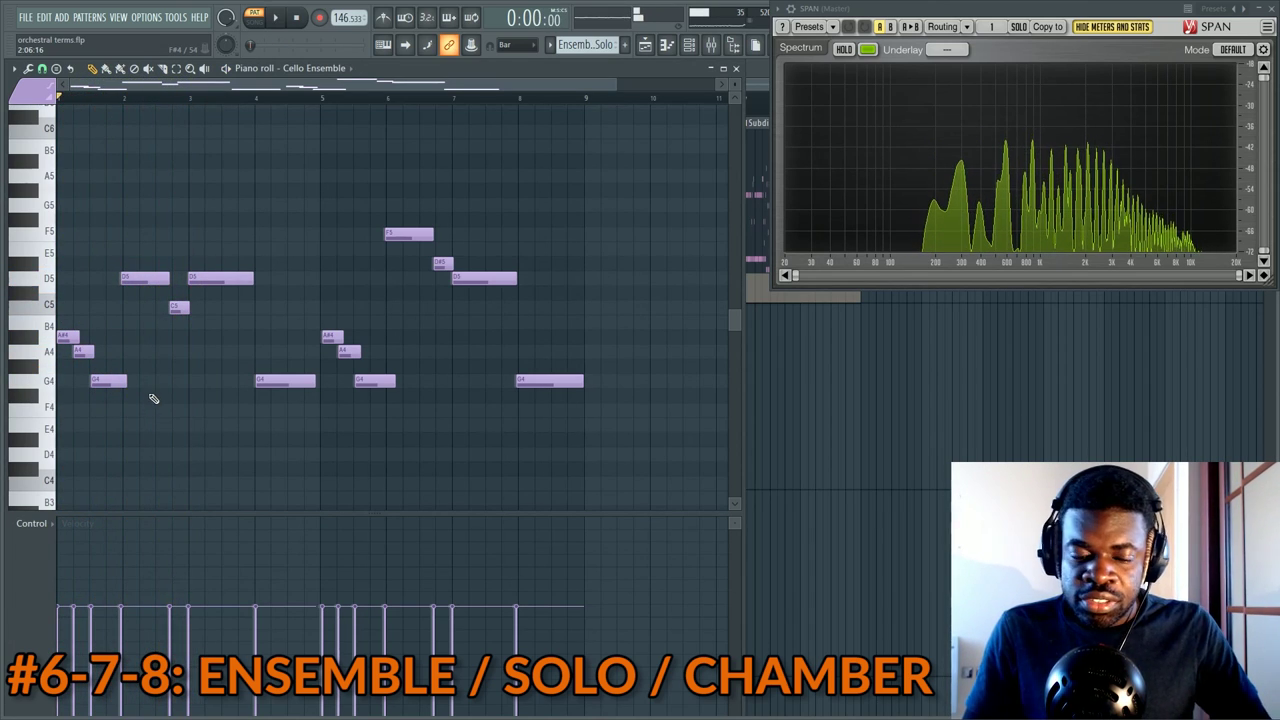
pyautogui.press('space')
# Solo the Timbre & Reg Cello channel, open its notes in the piano roll and play the solo cello phrase
pyautogui.press('F6')
pyautogui.rightClick(15, 340)
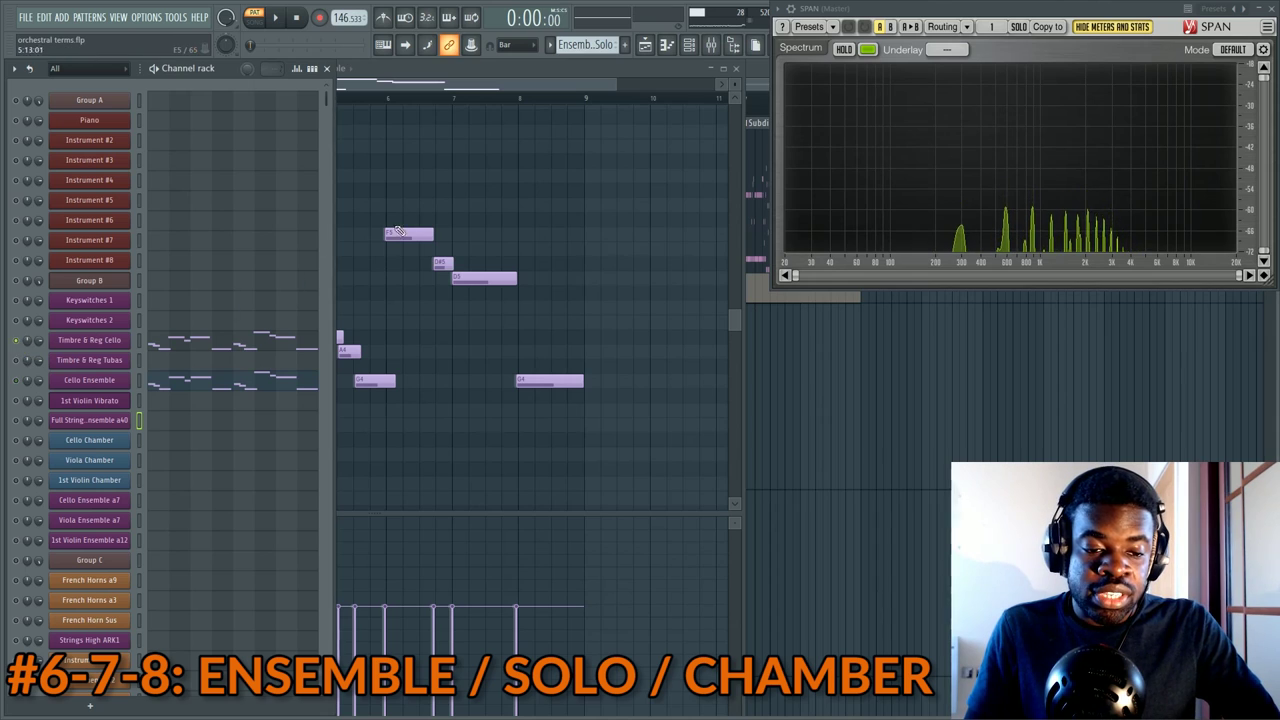
pyautogui.press('F6')
pyautogui.press('space')
pyautogui.press('F6')
pyautogui.click(155, 340)
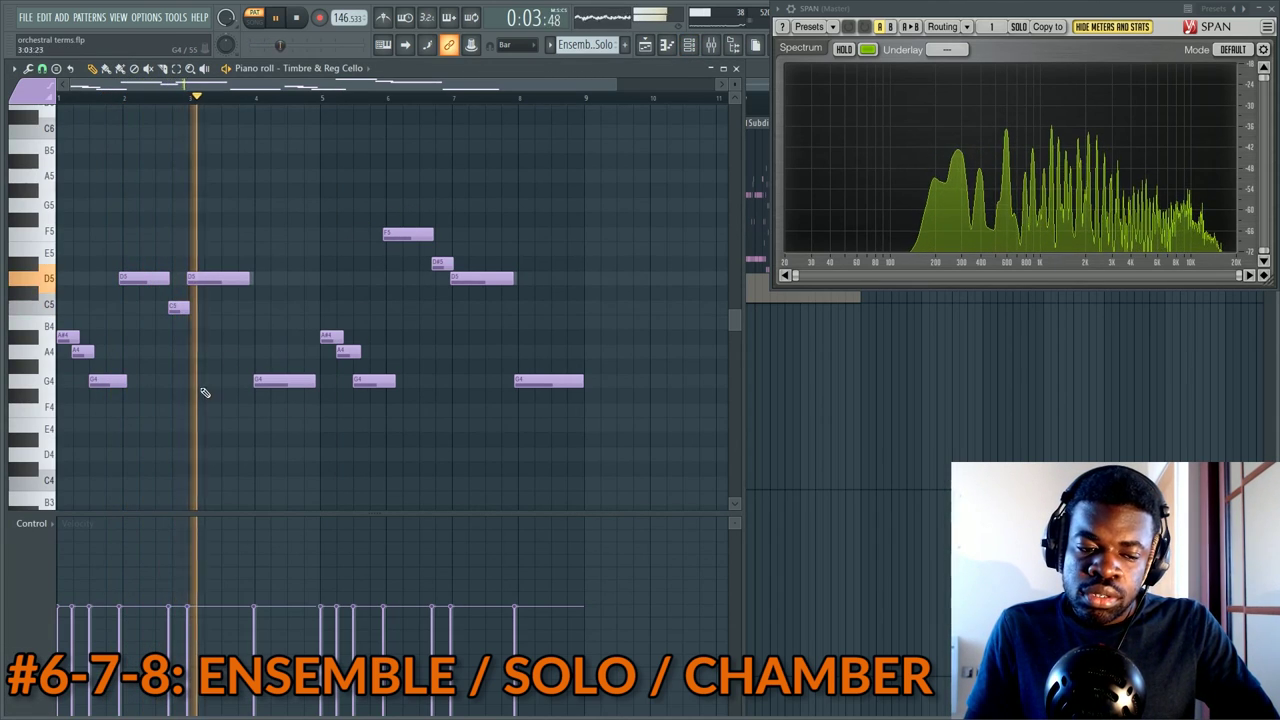
pyautogui.press('space')
# Return to the Cello Ensemble notes in the piano roll and show the whole phrase from bar 1
pyautogui.press('F6')
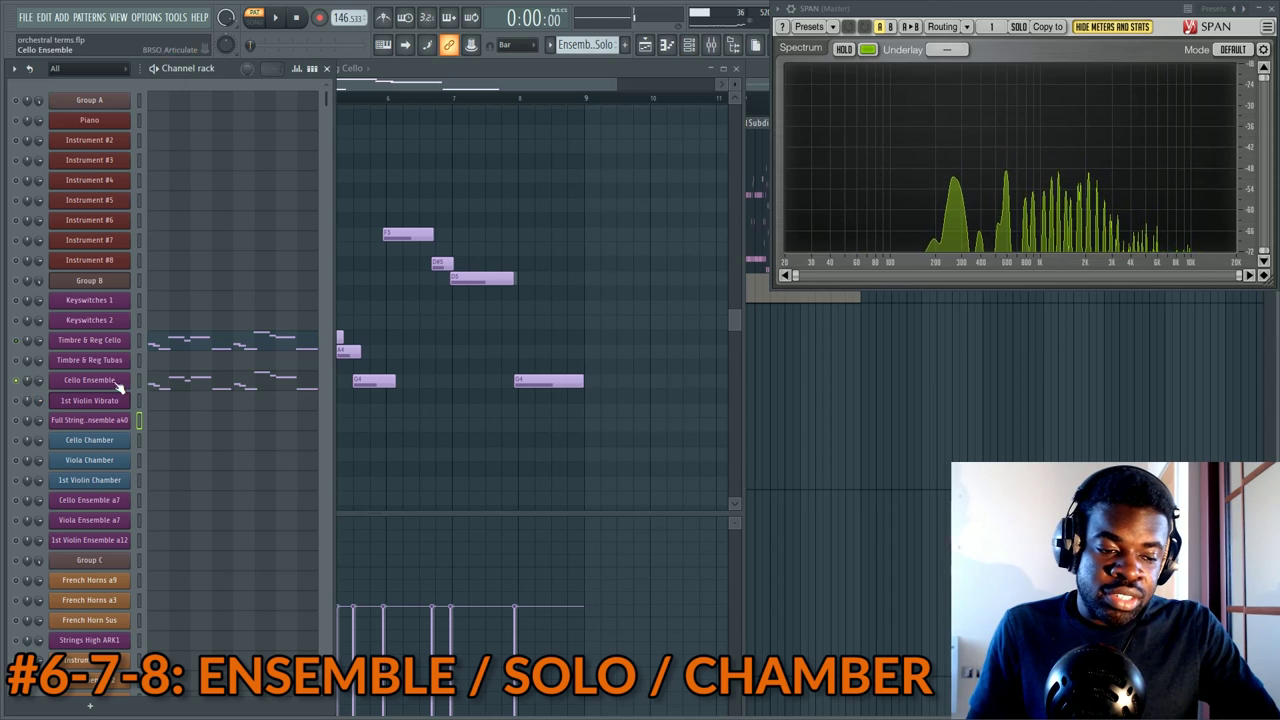
pyautogui.click(222, 388)
pyautogui.press('F6')
pyautogui.press('F6')
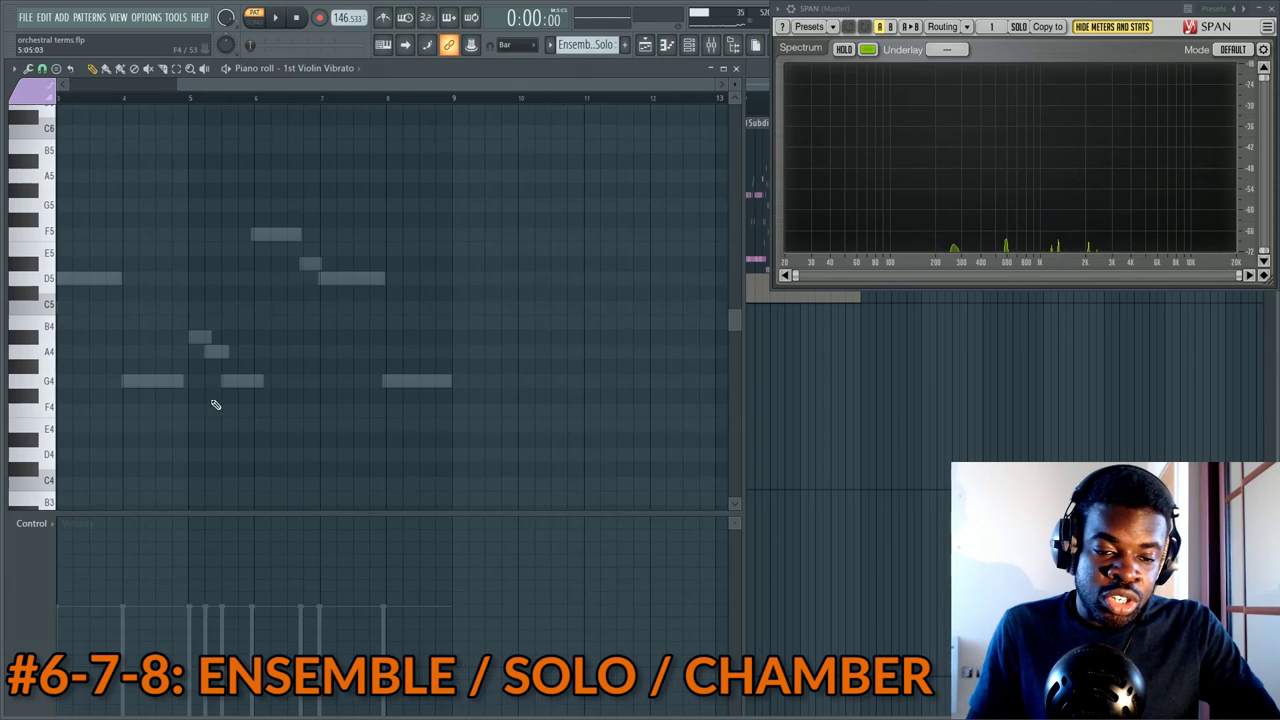
pyautogui.press('F6')
pyautogui.press('F6')
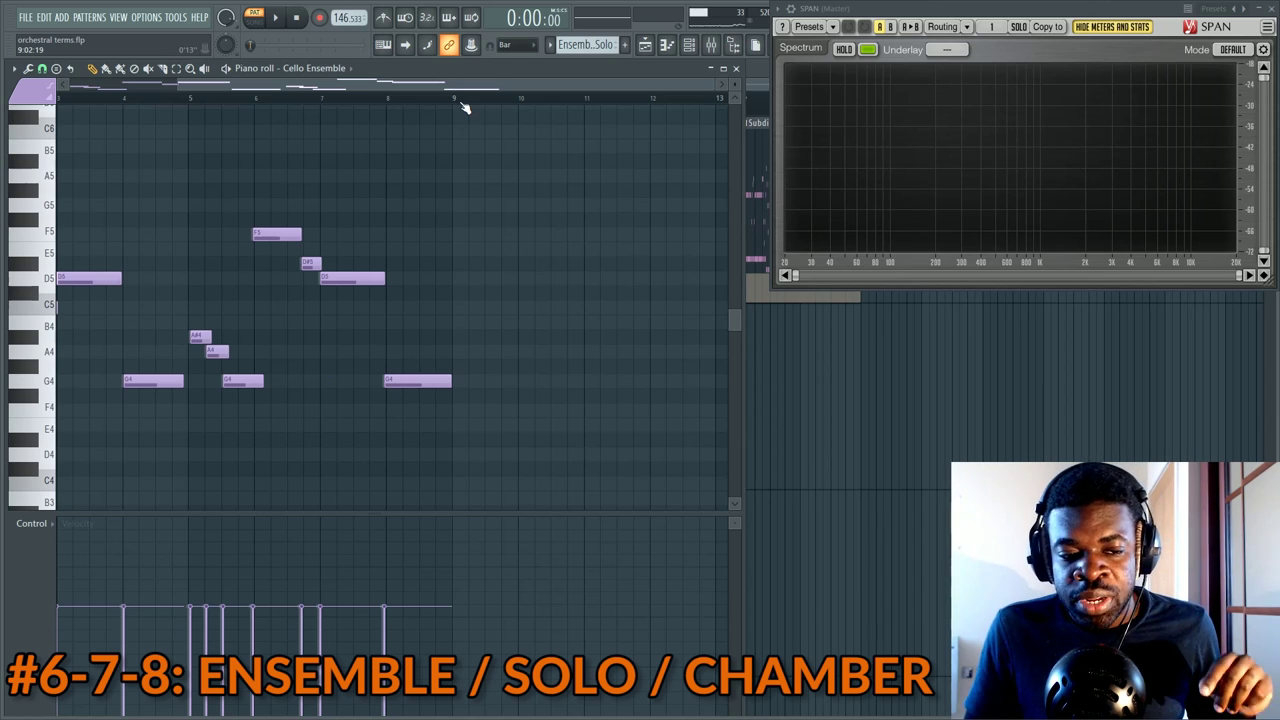
pyautogui.moveTo(471, 94); pyautogui.dragTo(347, 91)
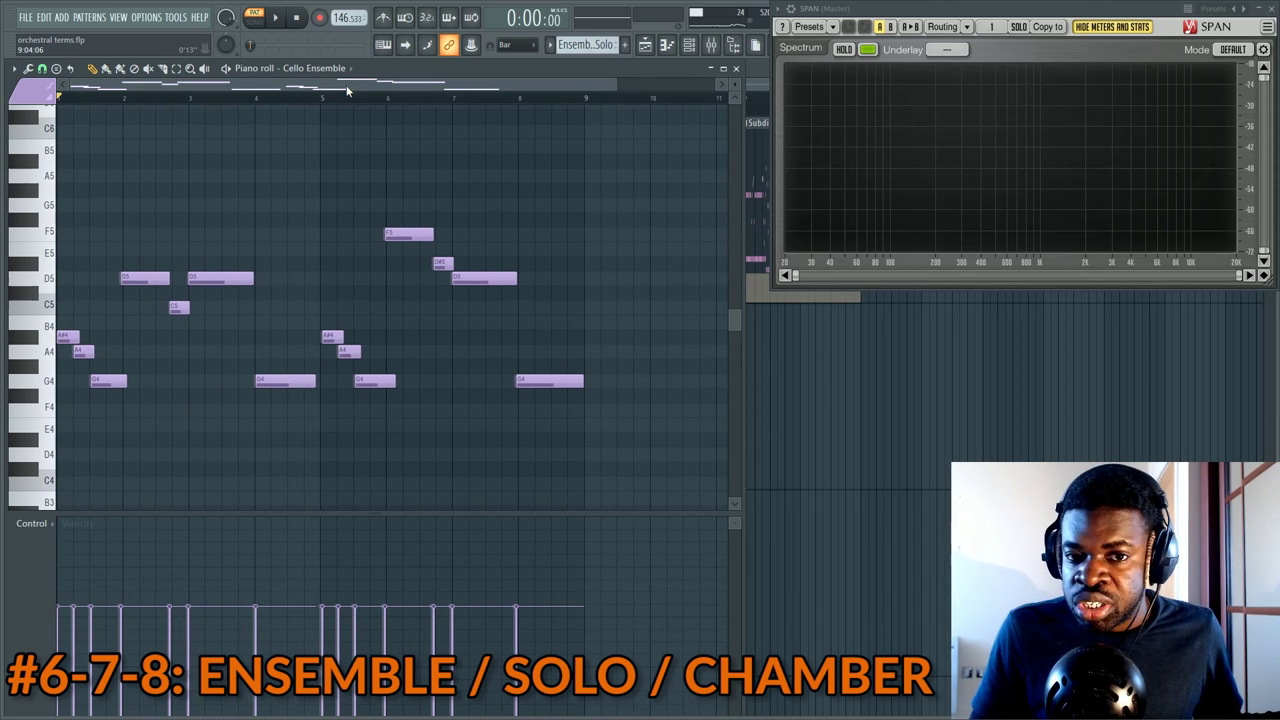
pyautogui.scroll(-1, 345, 88)
# Look into the Full Strings Ensemble a40 piano roll and return to the Cello Ensemble notes
pyautogui.press('F6')
pyautogui.press('Down')
pyautogui.press('F7')
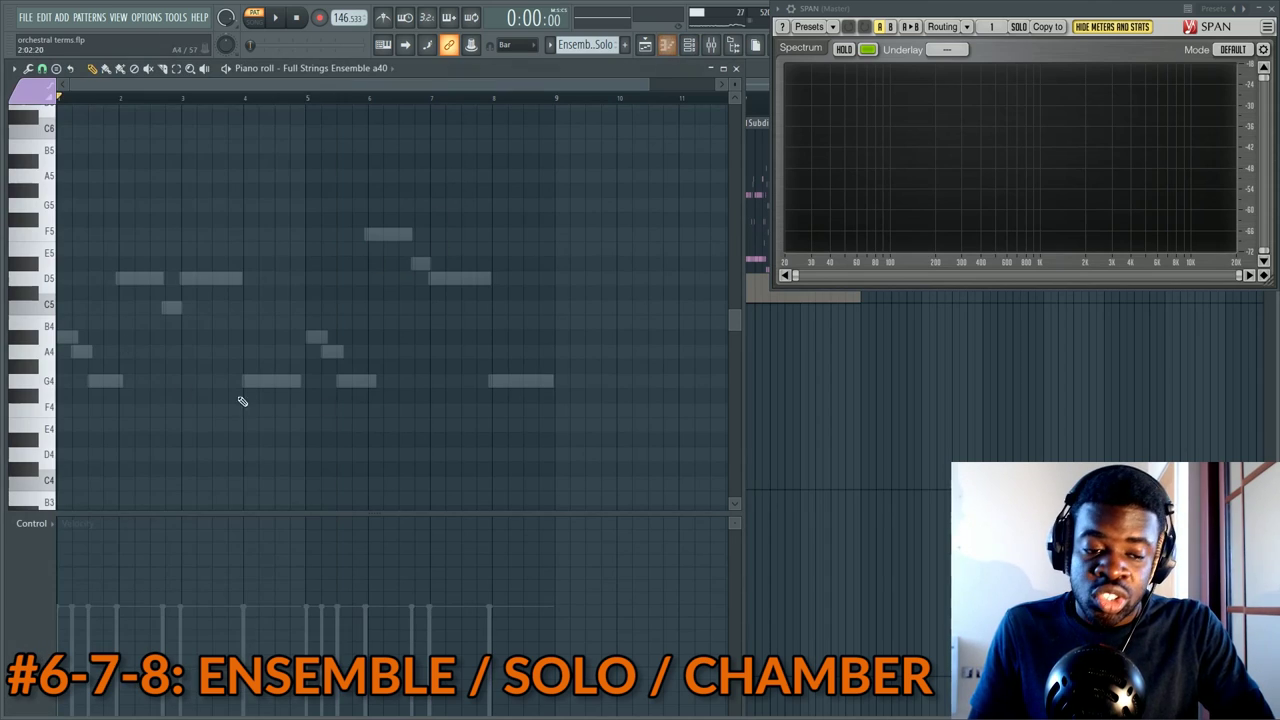
pyautogui.press('F6')
pyautogui.click(143, 400)
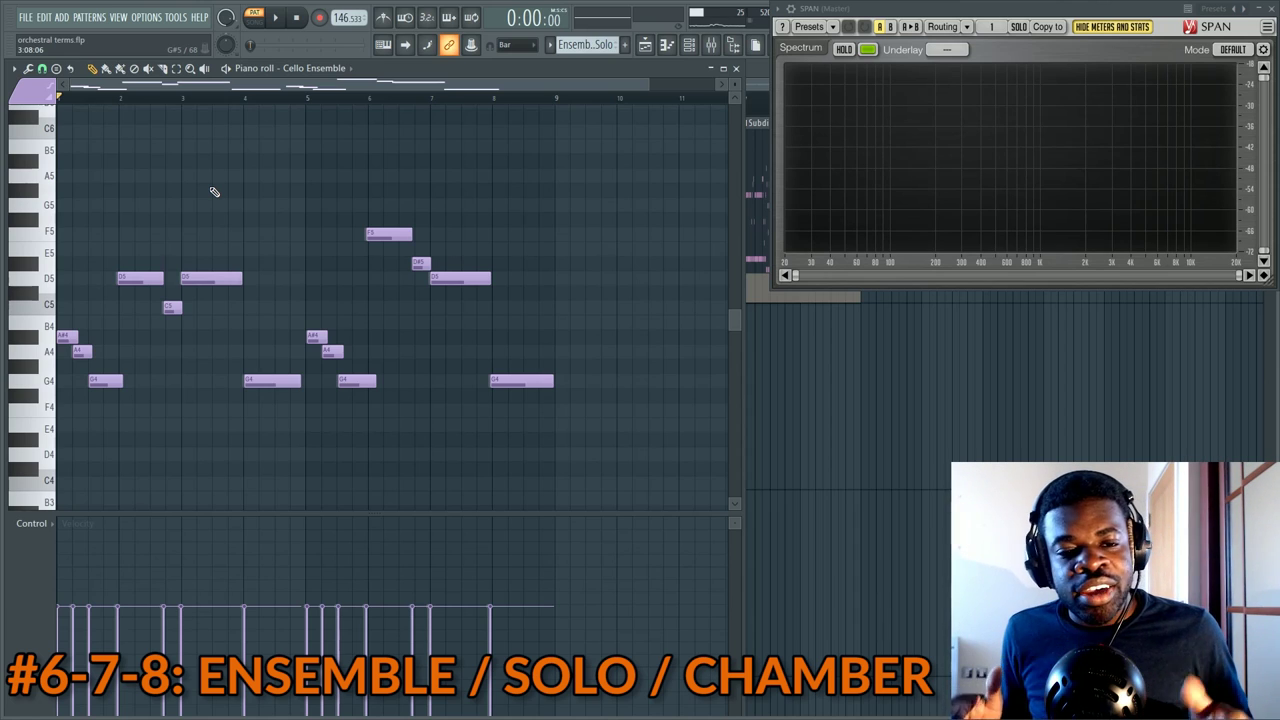
# Review the Cello Ensemble channel and its notes again, and open the Timbre & Reg Cello notes in the piano roll
pyautogui.press('F6')
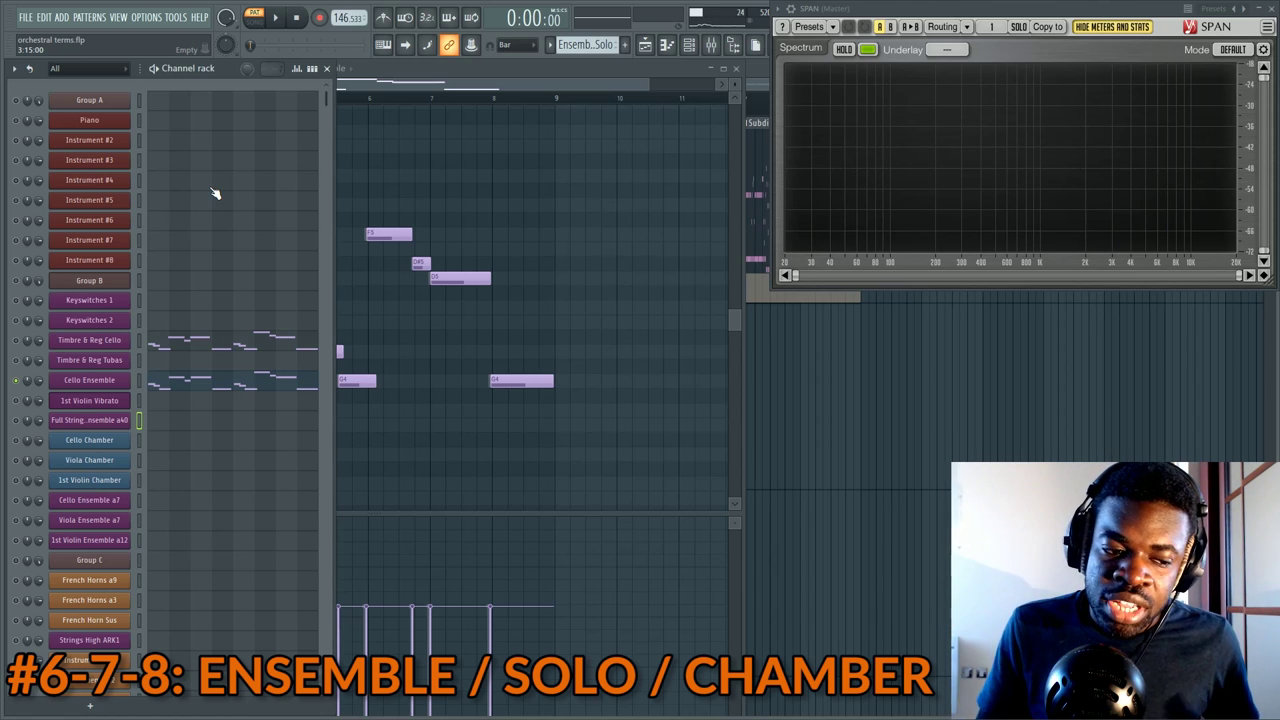
pyautogui.click(158, 388)
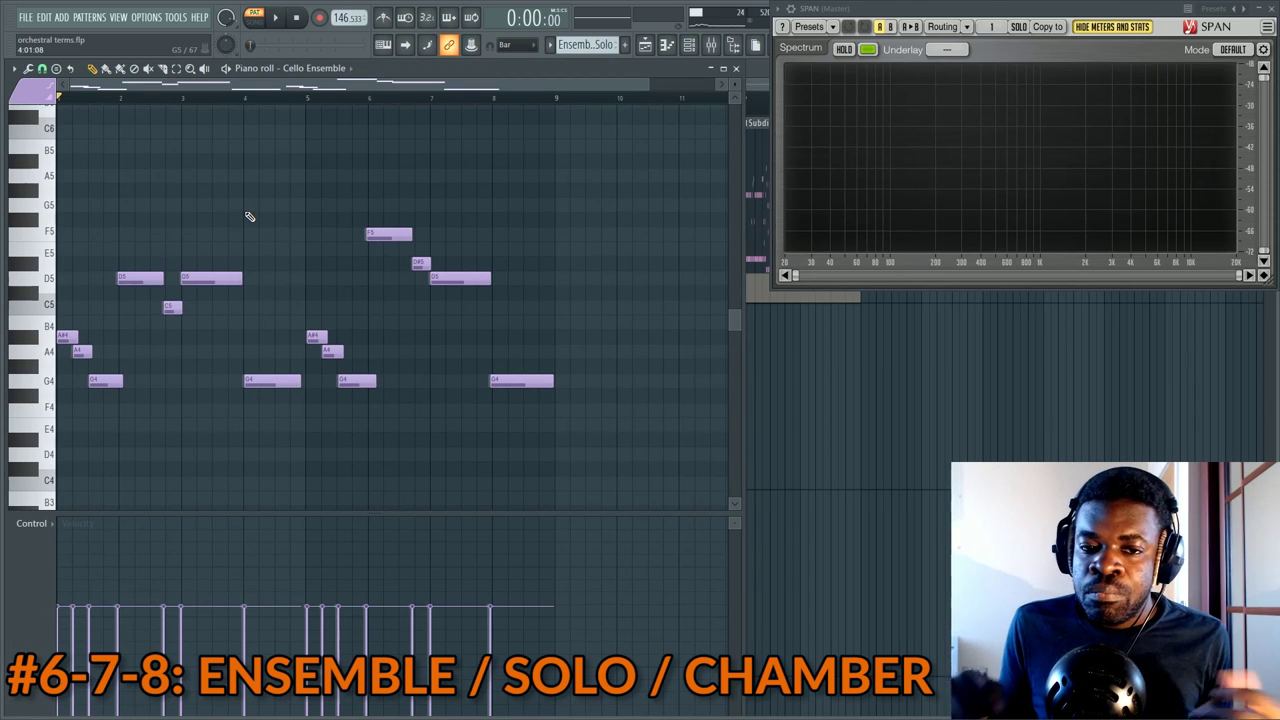
pyautogui.press('F6')
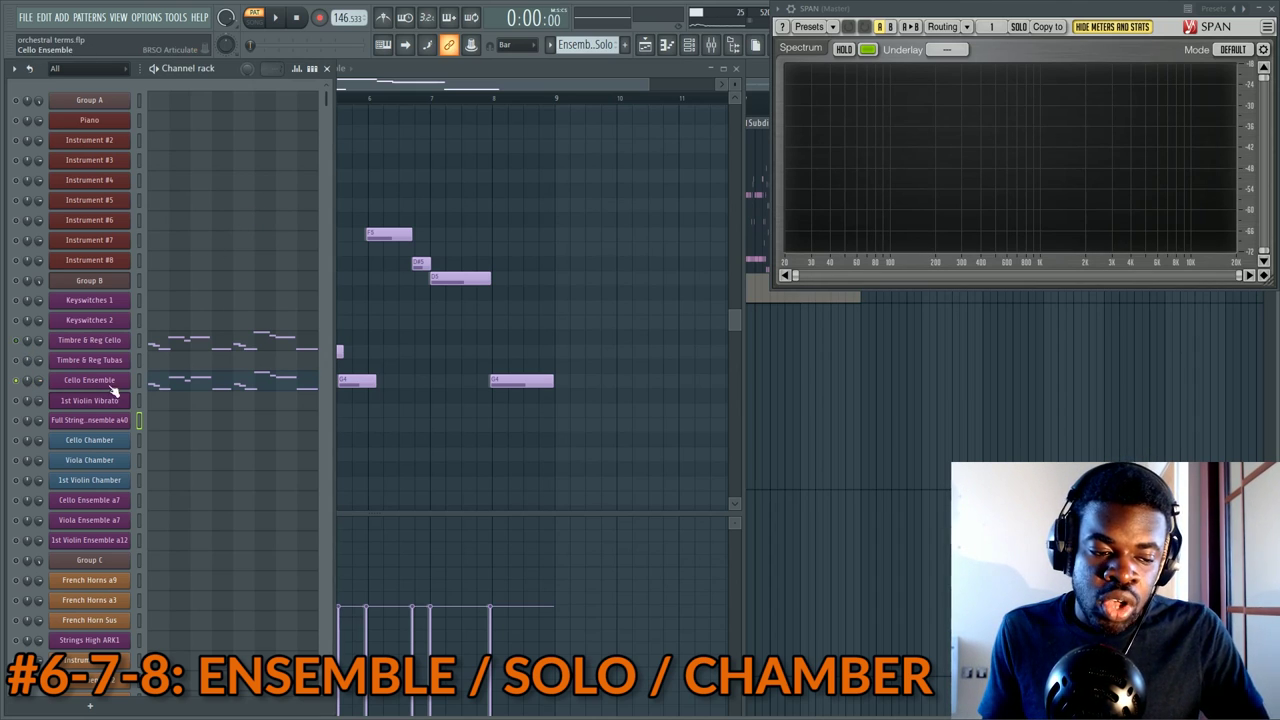
pyautogui.click(157, 389)
pyautogui.click(157, 390)
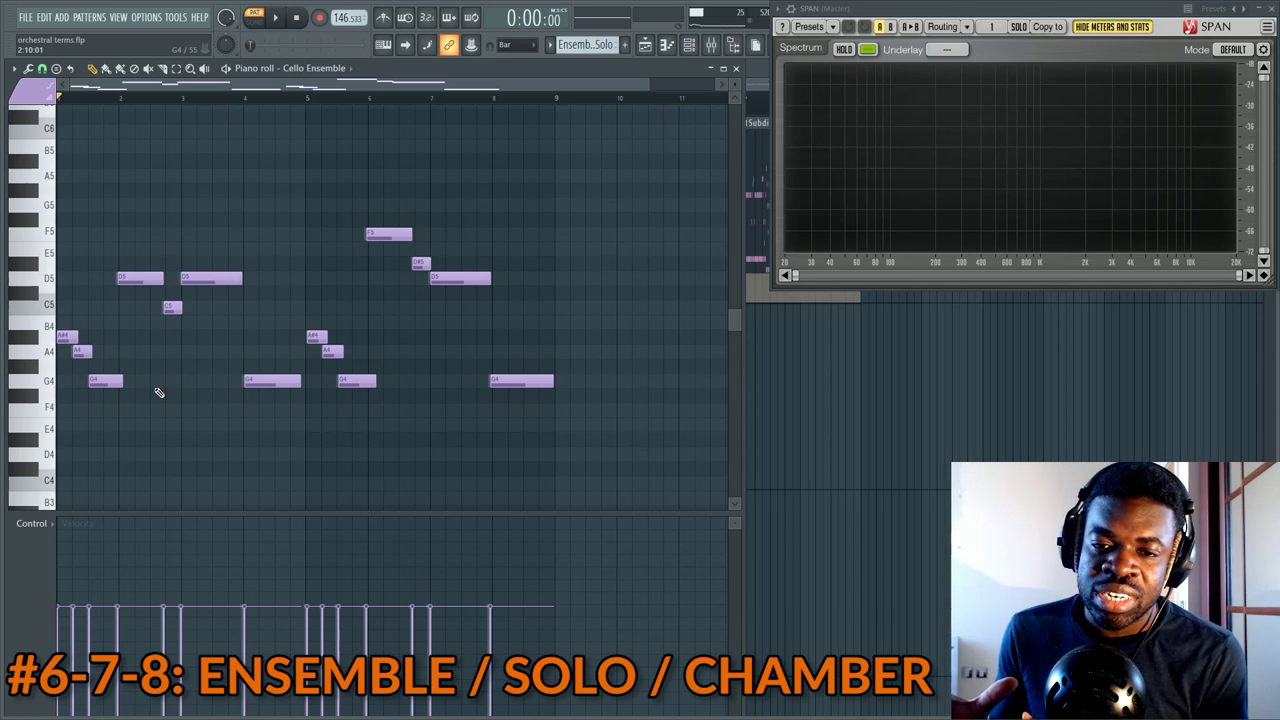
pyautogui.press('F6')
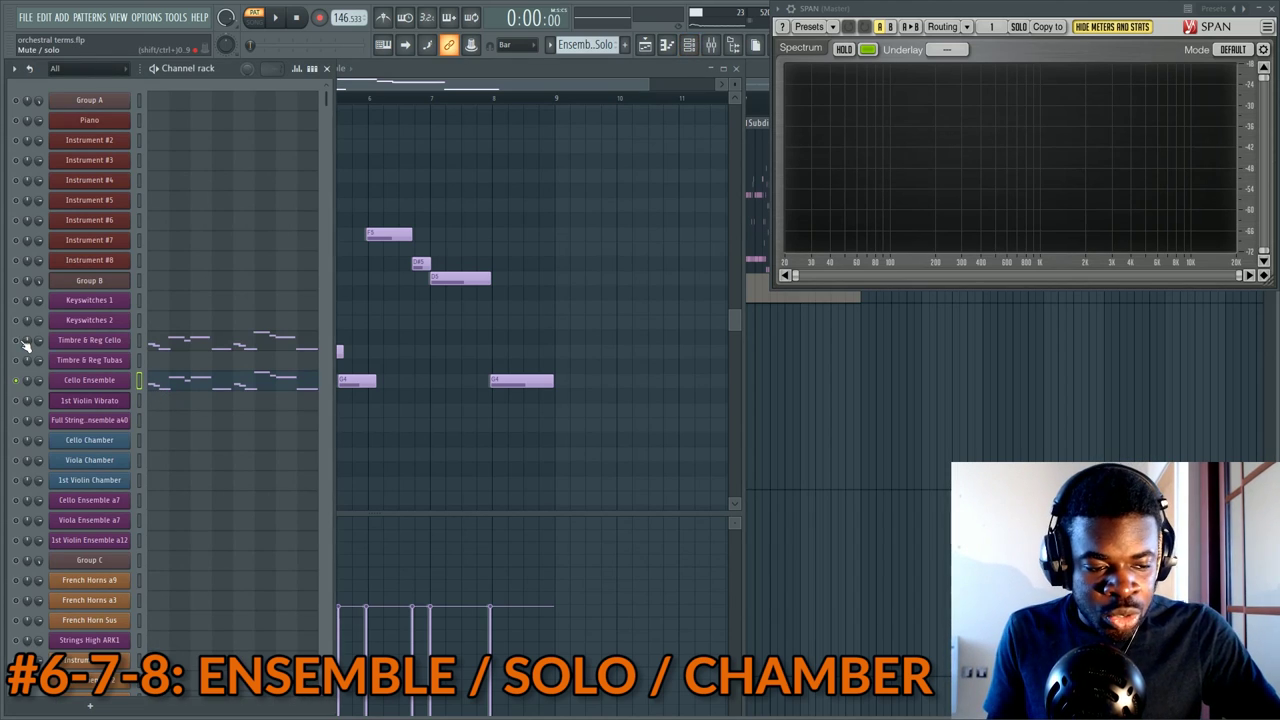
pyautogui.click(202, 345)
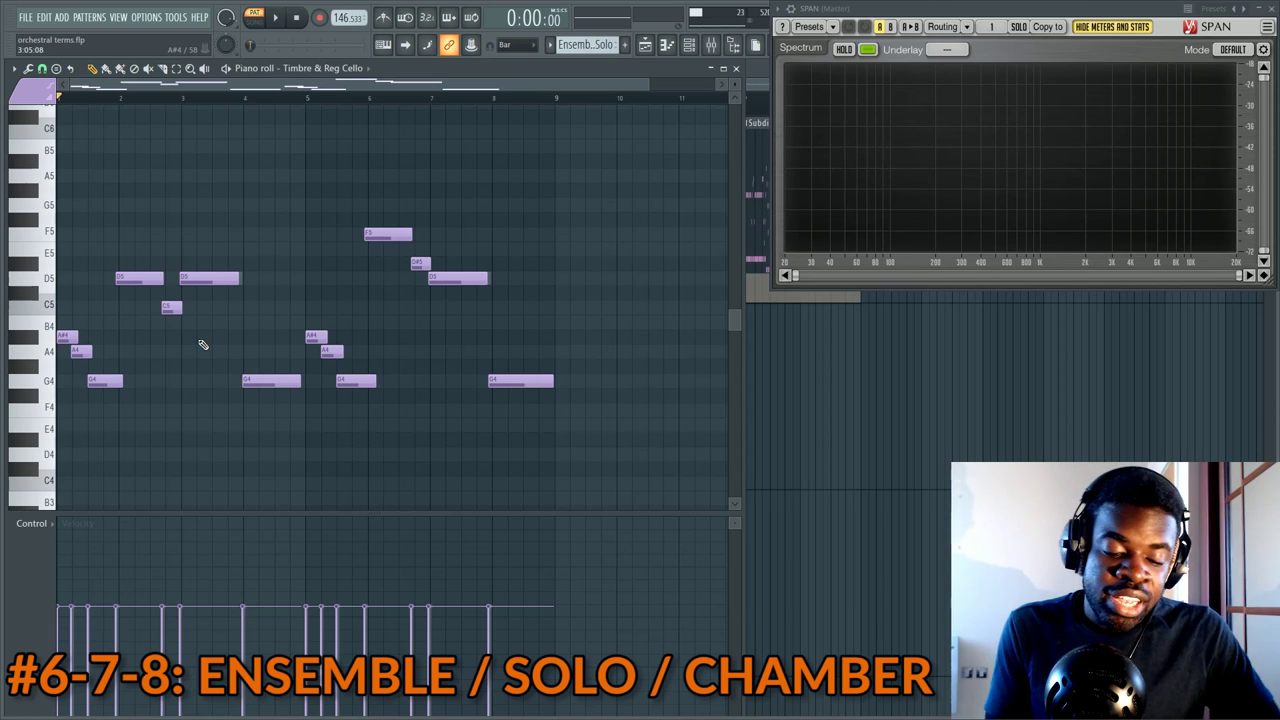
# Place the song position at the start of the Ensemble / Divisi / Chamber clip at bar 25 in the playlist
pyautogui.press('F5')
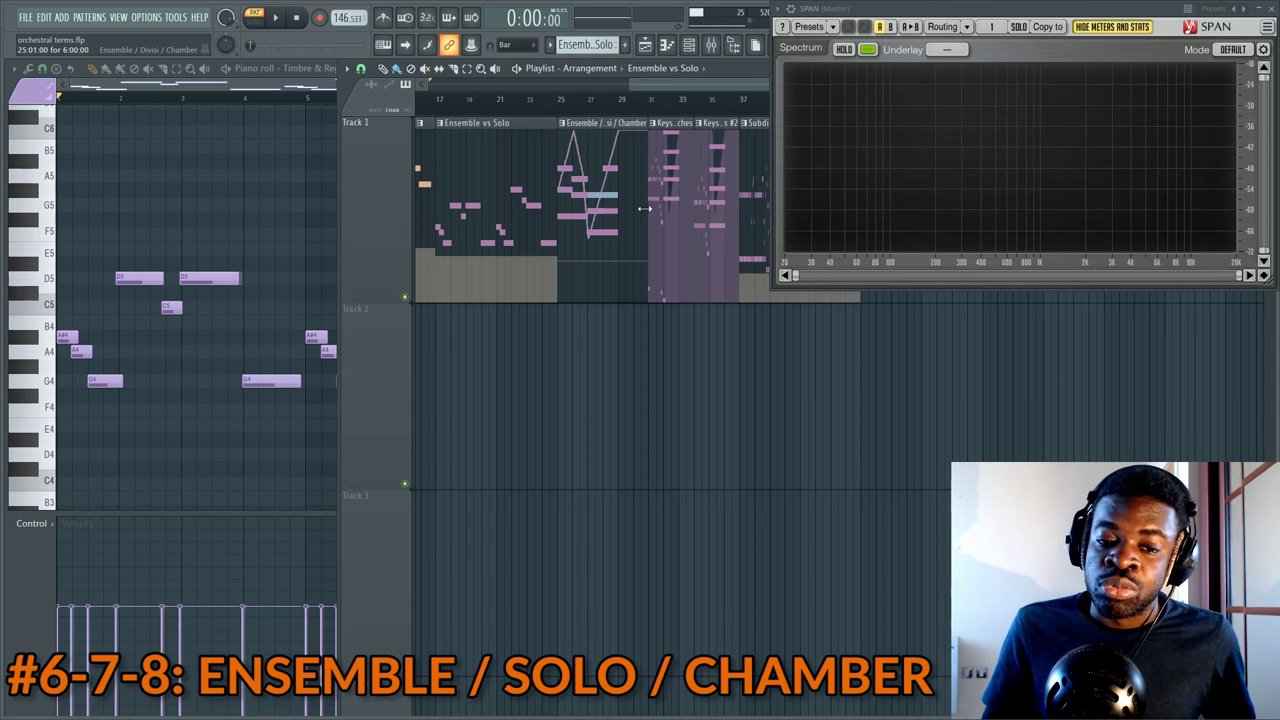
pyautogui.press('F6')
pyautogui.click(229, 198)
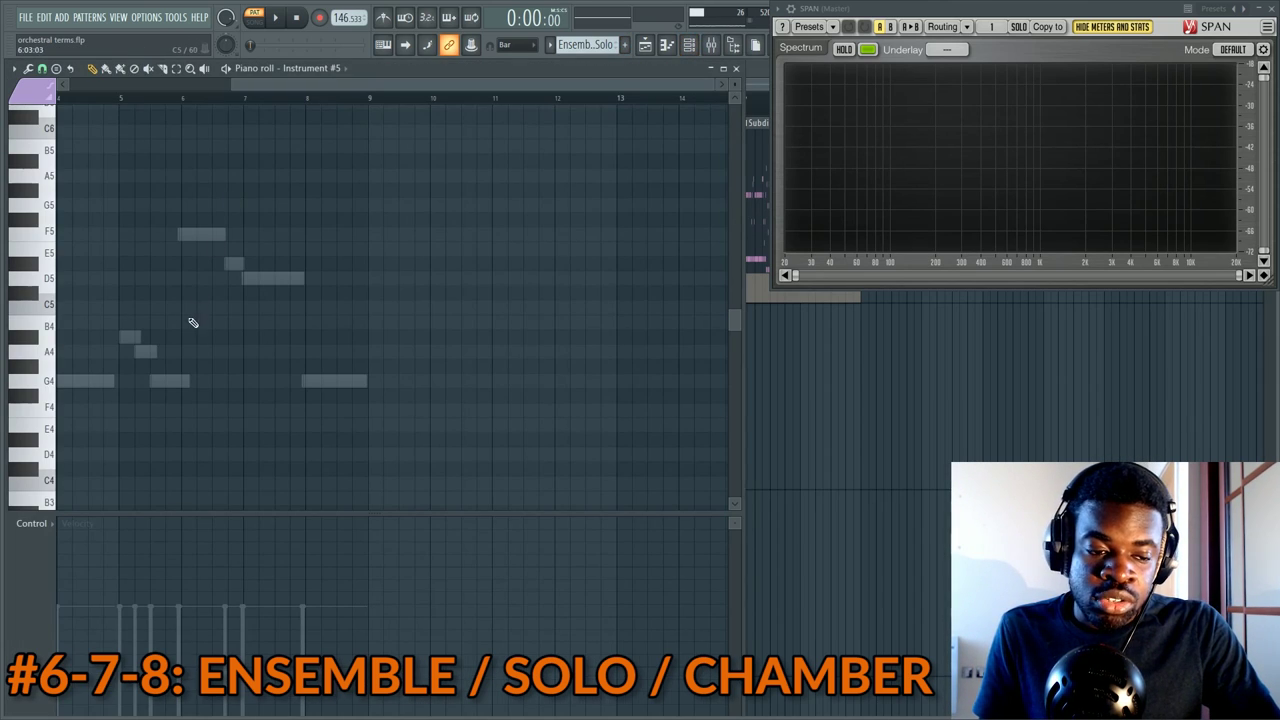
pyautogui.press('F5')
pyautogui.scroll(1, 686, 113)
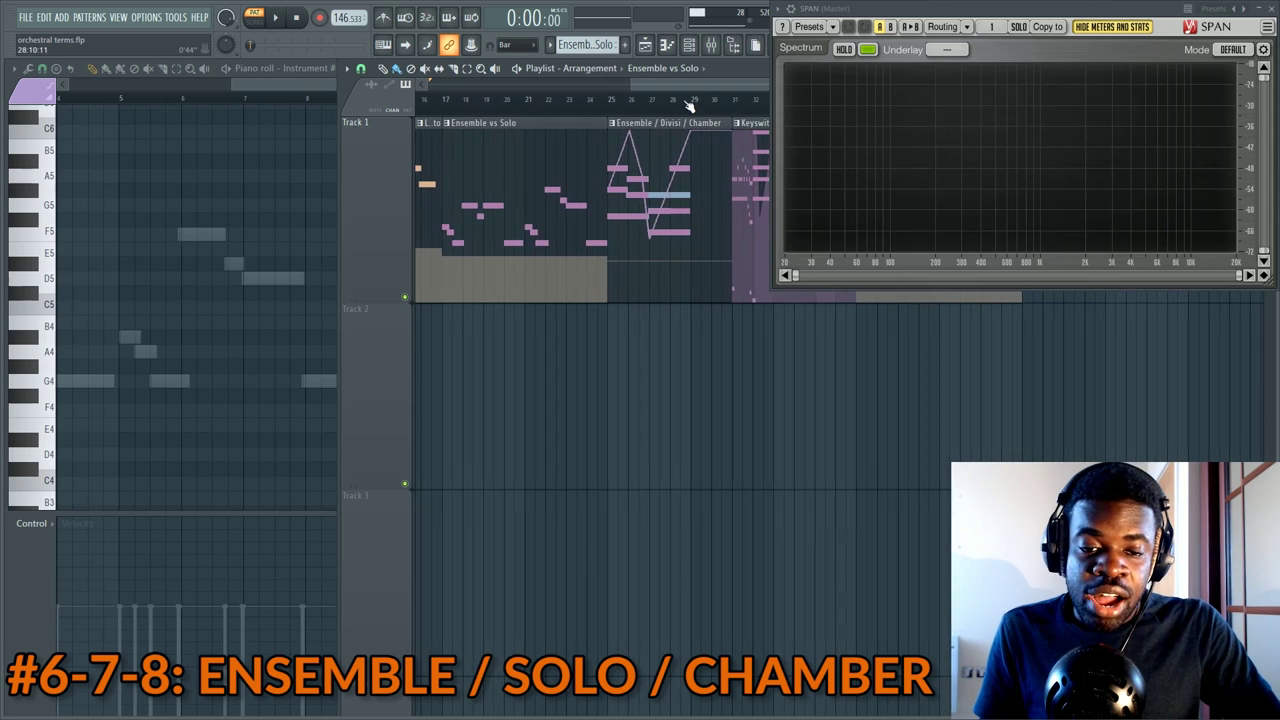
pyautogui.hscroll(1, 600, 114)
pyautogui.scroll(3, 568, 115)
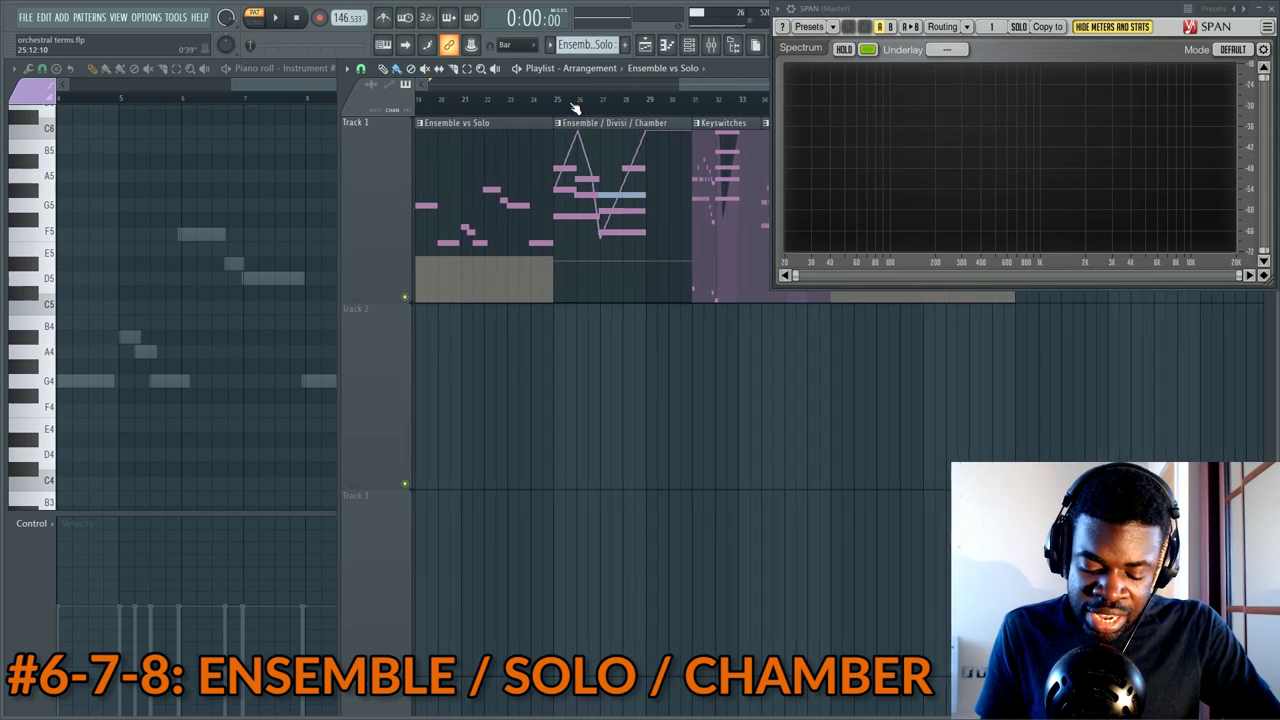
pyautogui.moveTo(718, 90); pyautogui.dragTo(723, 90)
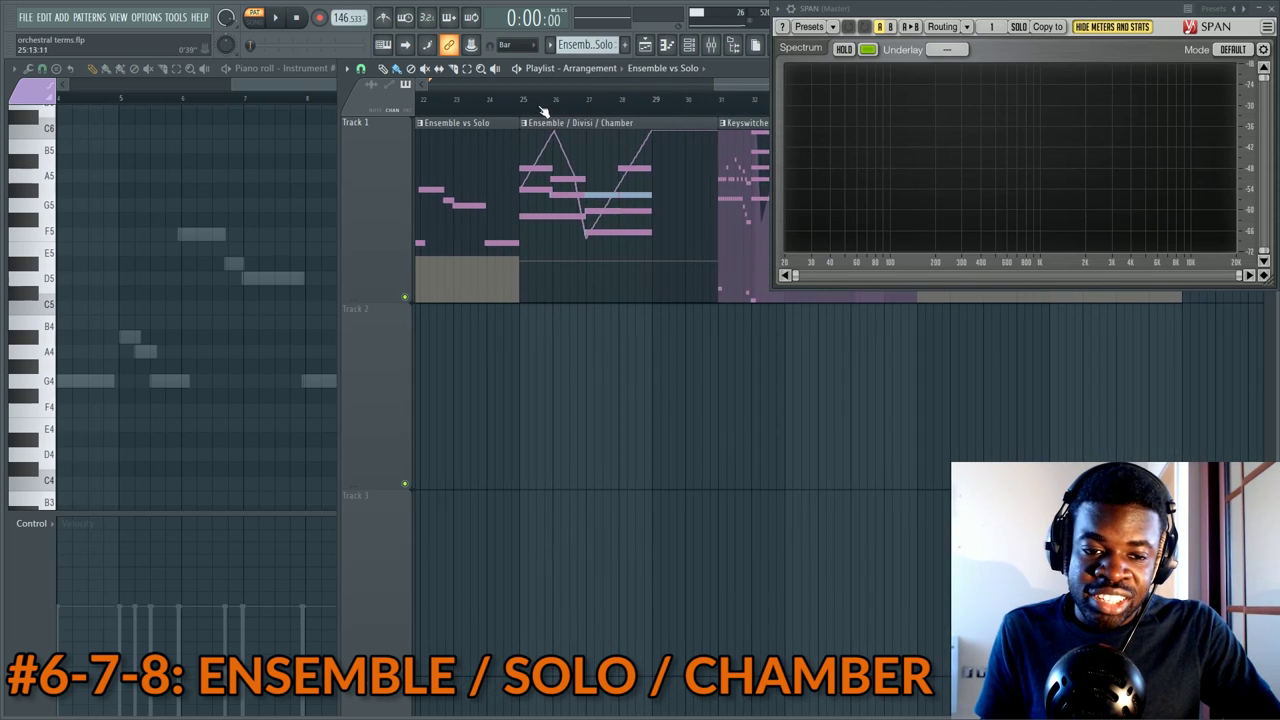
pyautogui.click(523, 106)
# Open the Ensemble / Divisi / Chamber clip's Full Strings Ensemble a40 notes in the piano roll and bring up the pattern's channels
pyautogui.doubleClick(549, 171)
pyautogui.keyDown('ctrl'); pyautogui.rightClick(471, 235); pyautogui.keyUp('ctrl')
pyautogui.press('F6')
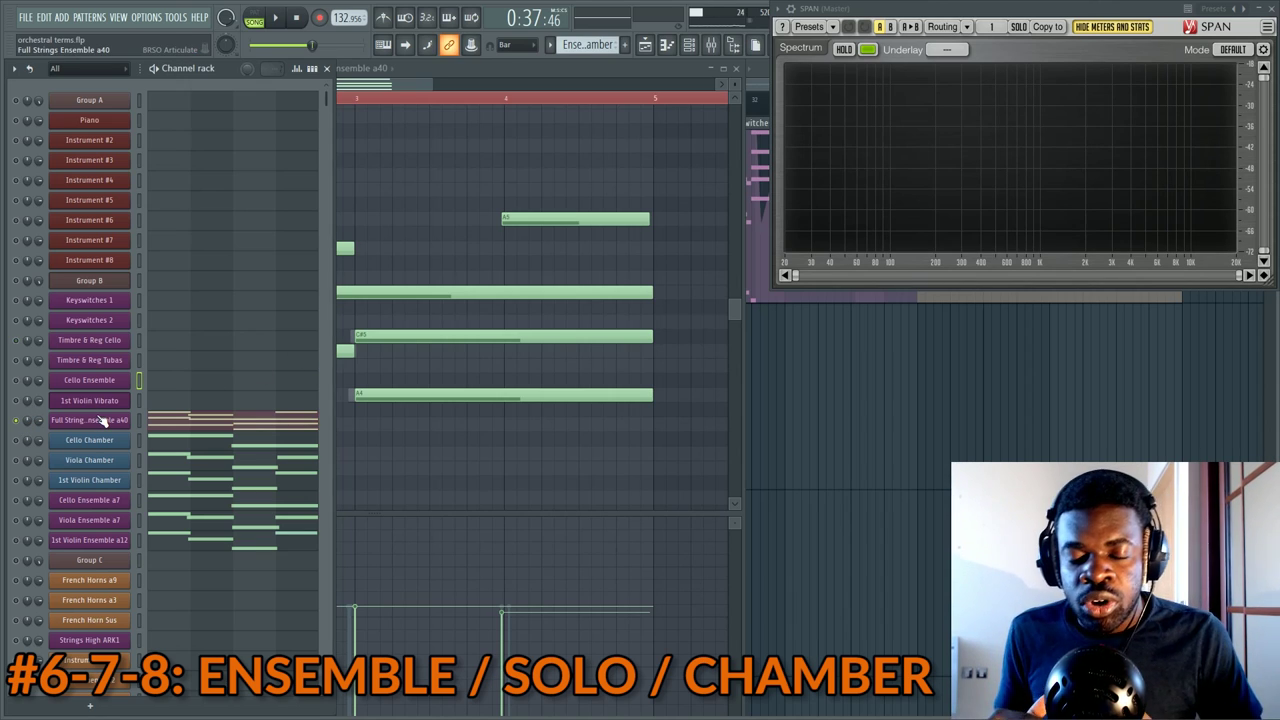
# Open the Full Strings Ensemble a40 notes in the piano roll, fit all four bars in view, and play the pattern on its own
pyautogui.click(177, 420)
pyautogui.scroll(4, 358, 88)
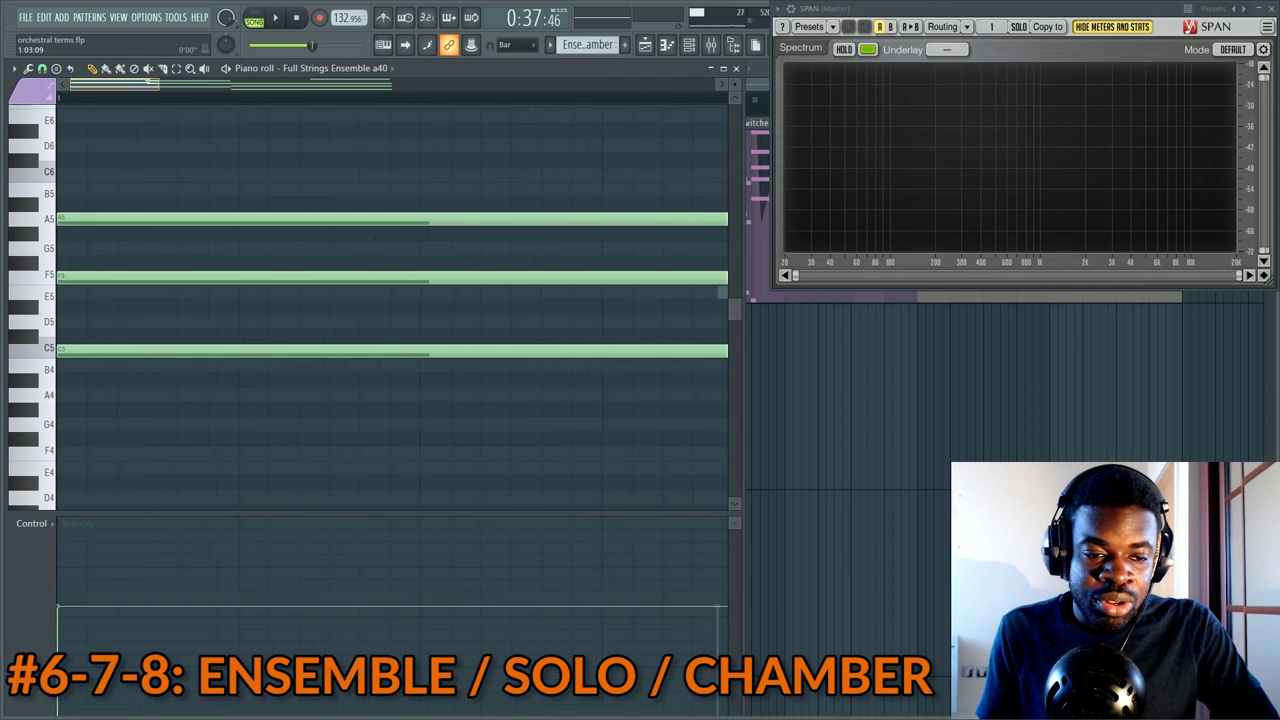
pyautogui.scroll(-3, 340, 88)
pyautogui.scroll(-3, 294, 126)
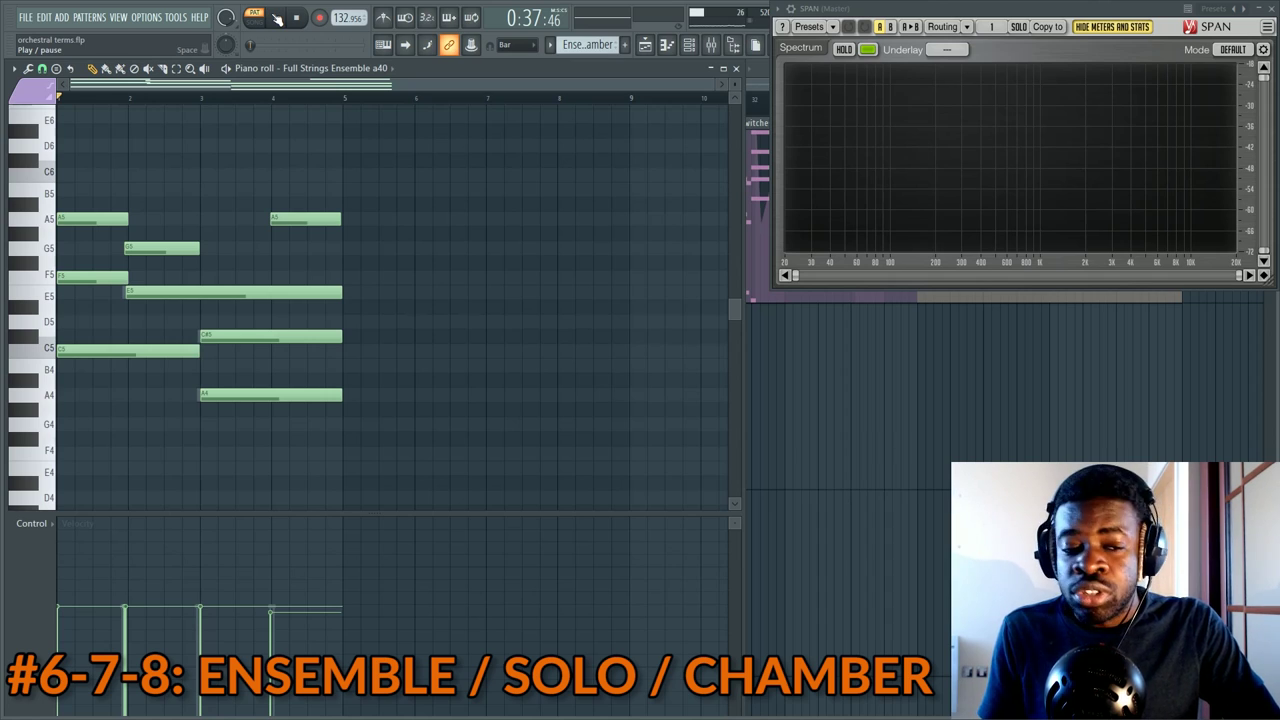
pyautogui.click(277, 18)
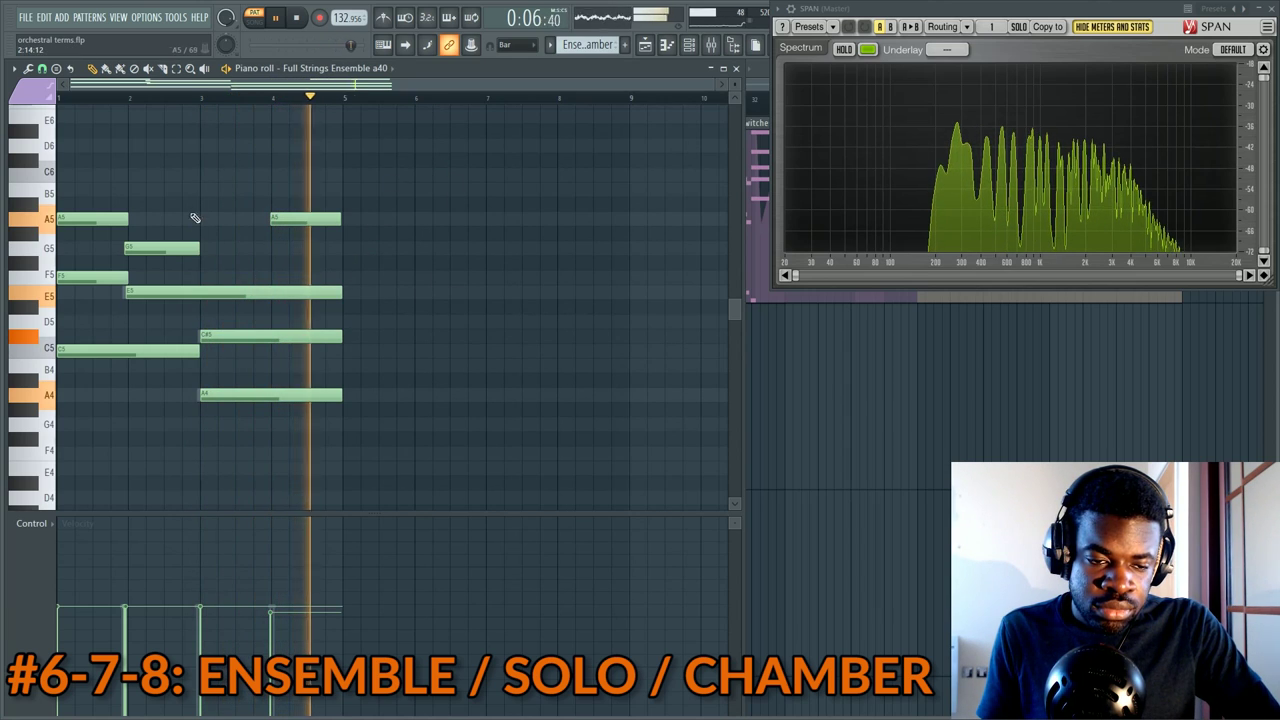
pyautogui.press('space')
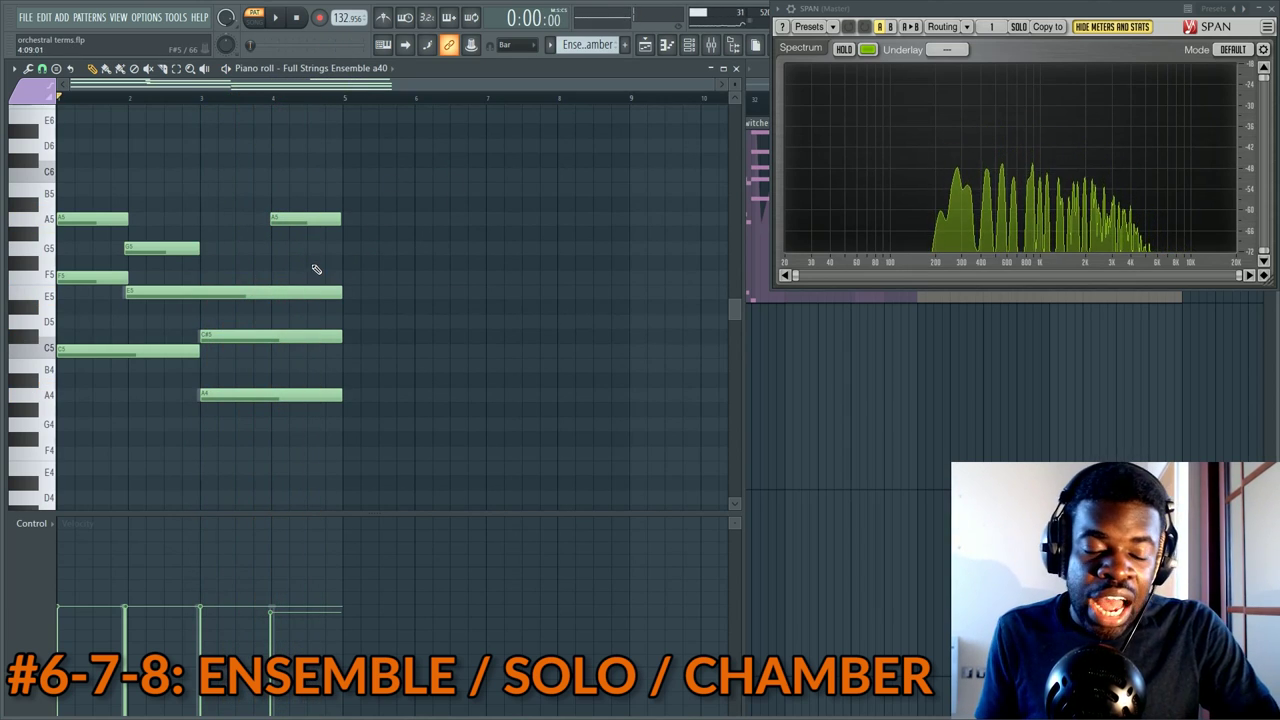
# Mute Full Strings Ensemble a40 and enable the Cello Chamber, Viola Chamber and 1st Violin Chamber channels
pyautogui.press('F6')
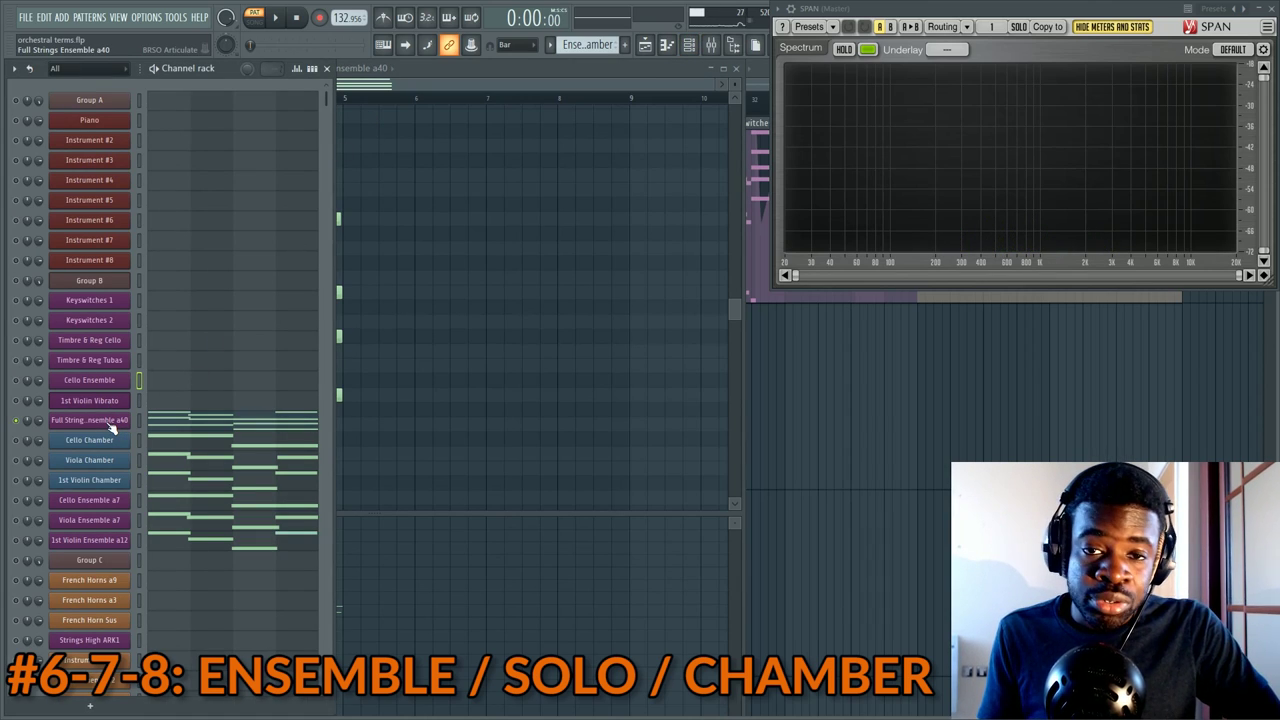
pyautogui.press('F6')
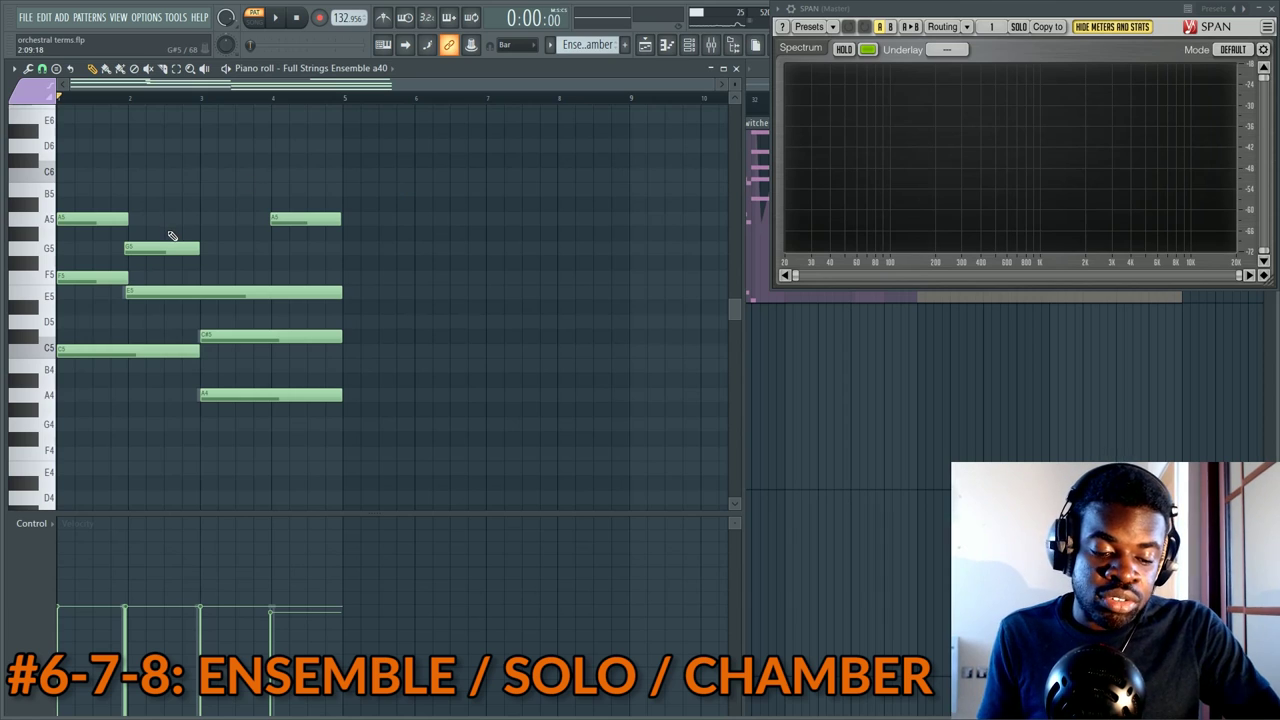
pyautogui.press('F6')
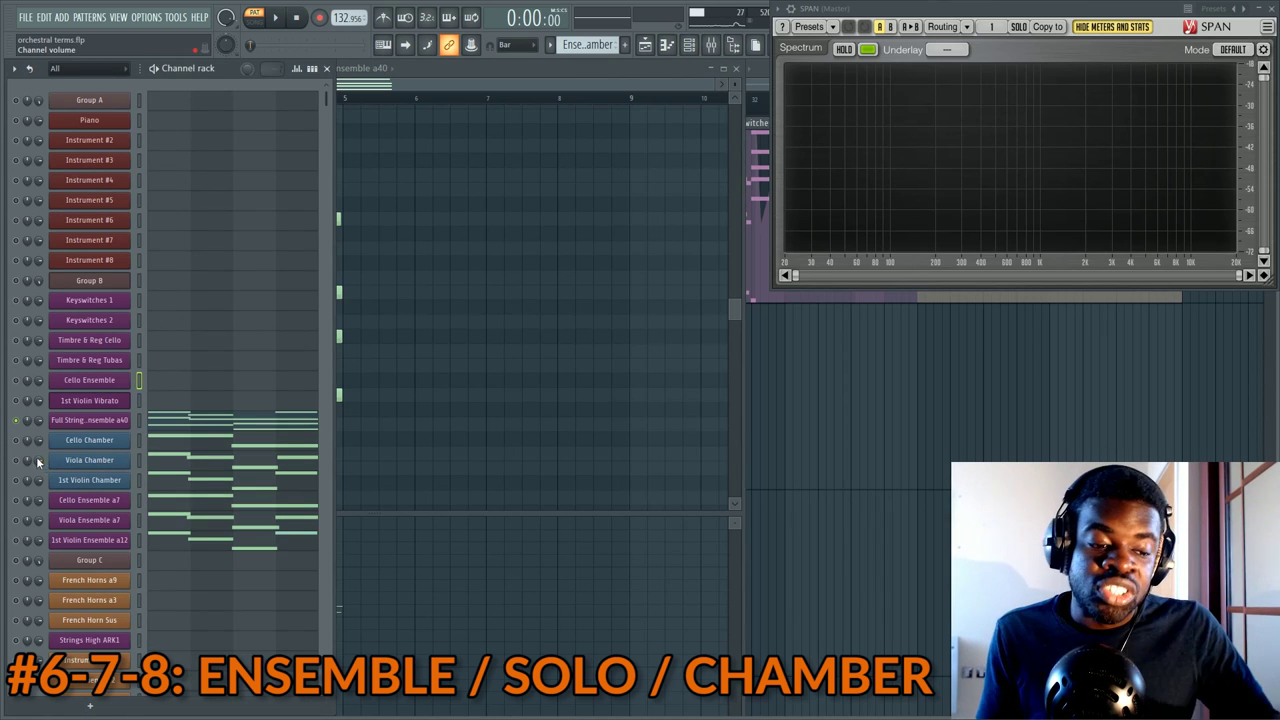
pyautogui.click(15, 480)
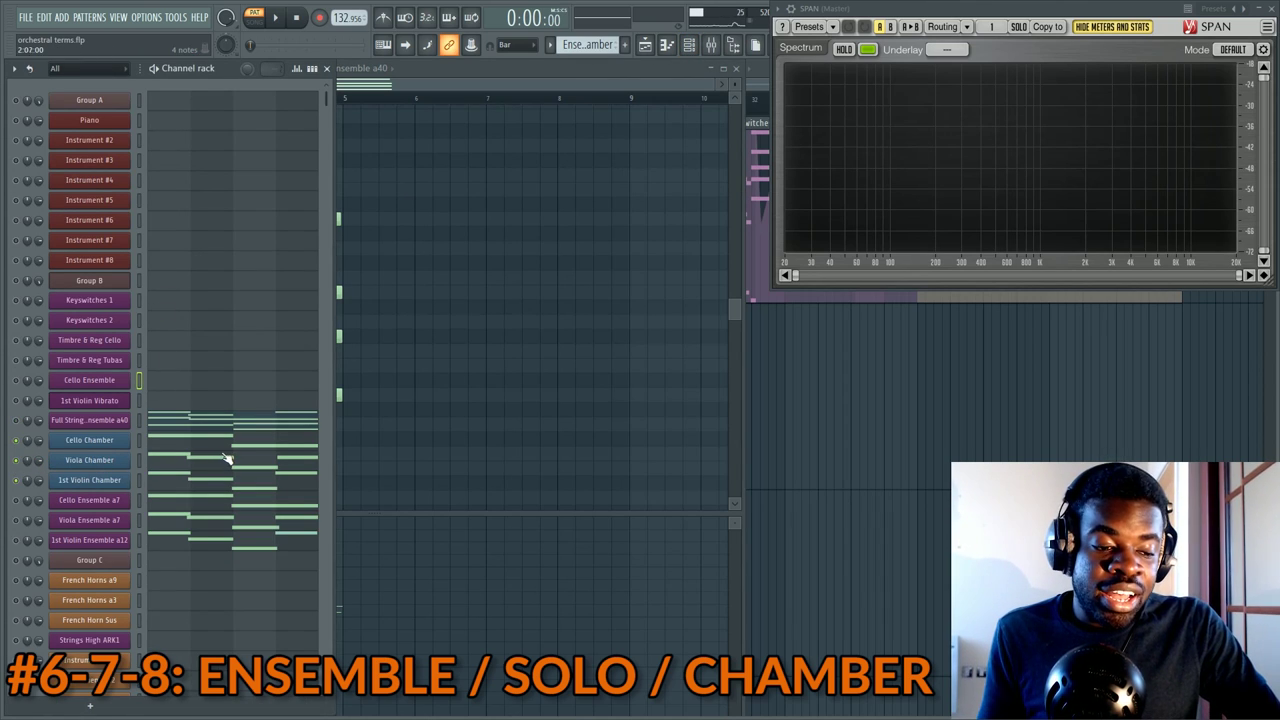
# Look at the Cello Chamber notes in the piano roll and play the pattern with the three chamber channels
pyautogui.click(167, 448)
pyautogui.scroll(2, 283, 101)
pyautogui.moveTo(338, 87); pyautogui.dragTo(81, 97)
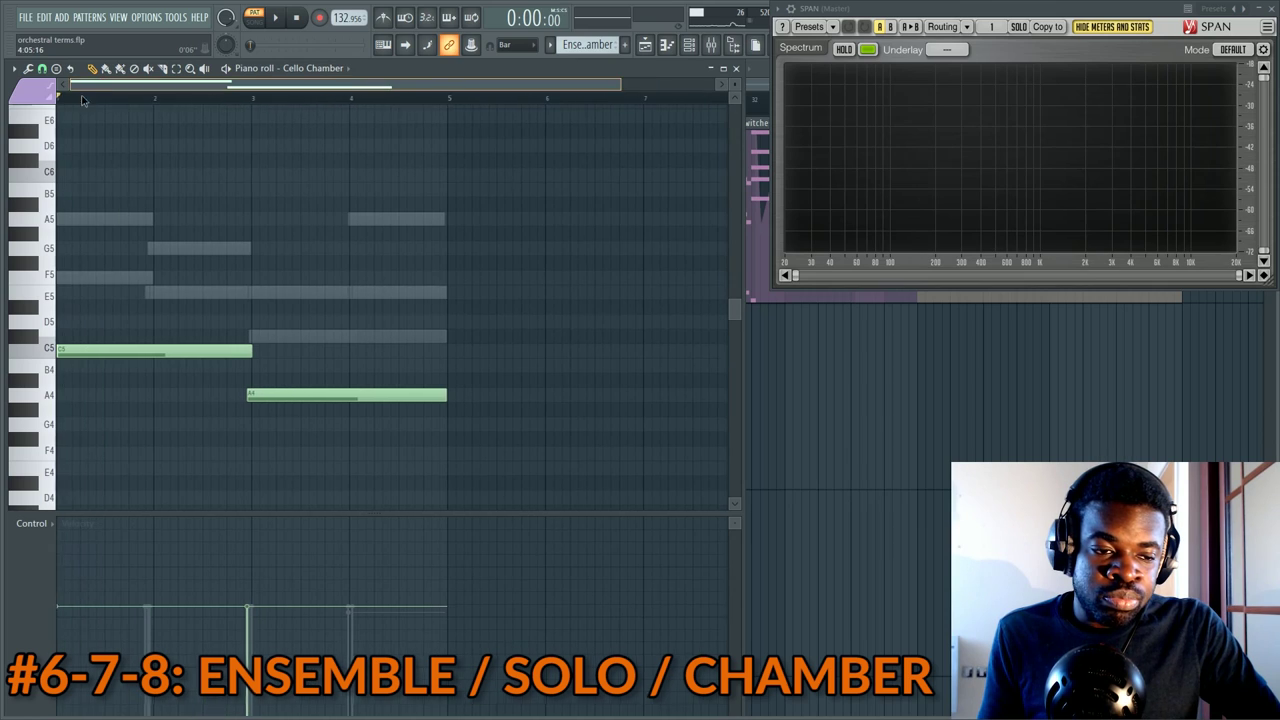
pyautogui.press('F6')
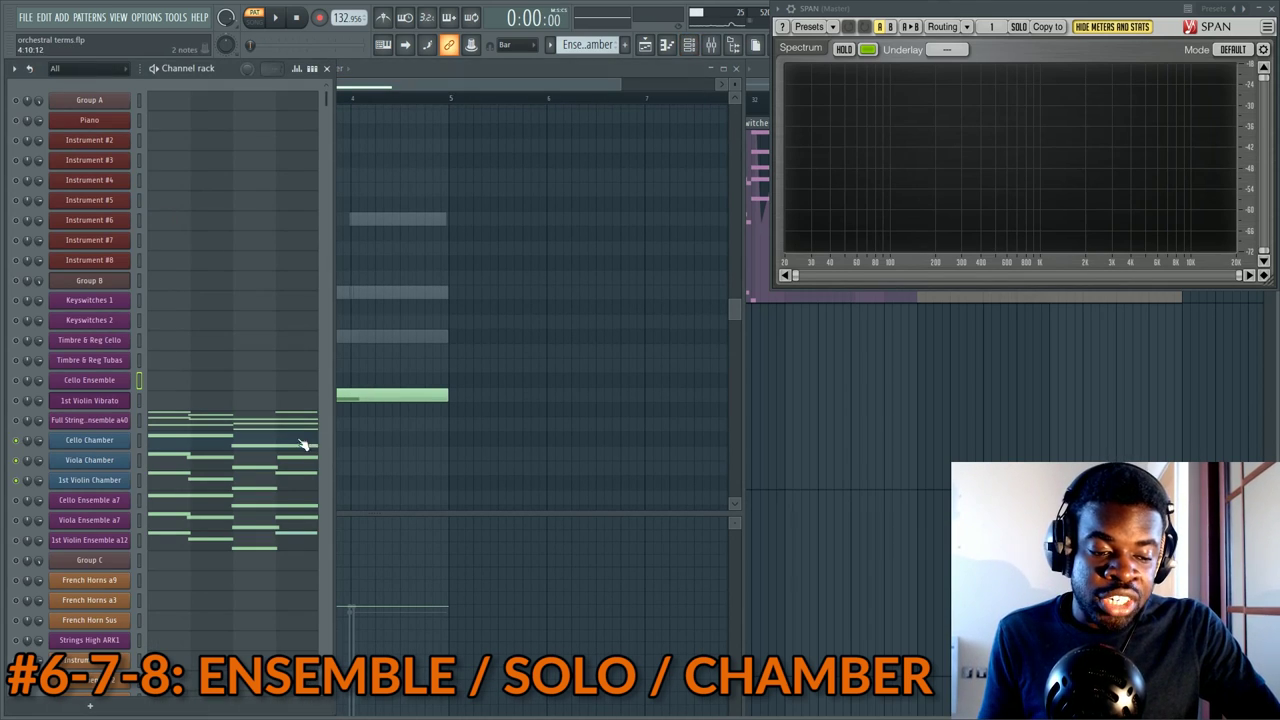
pyautogui.click(303, 446)
pyautogui.press('F6')
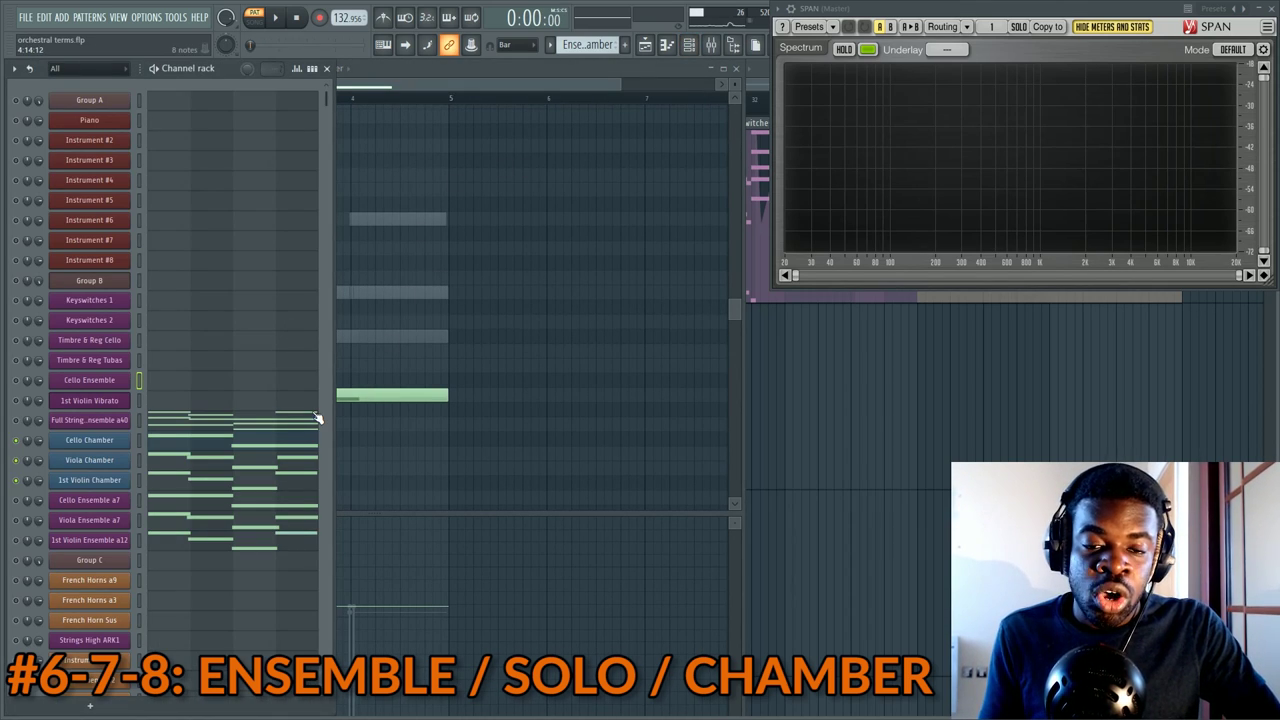
pyautogui.press('space')
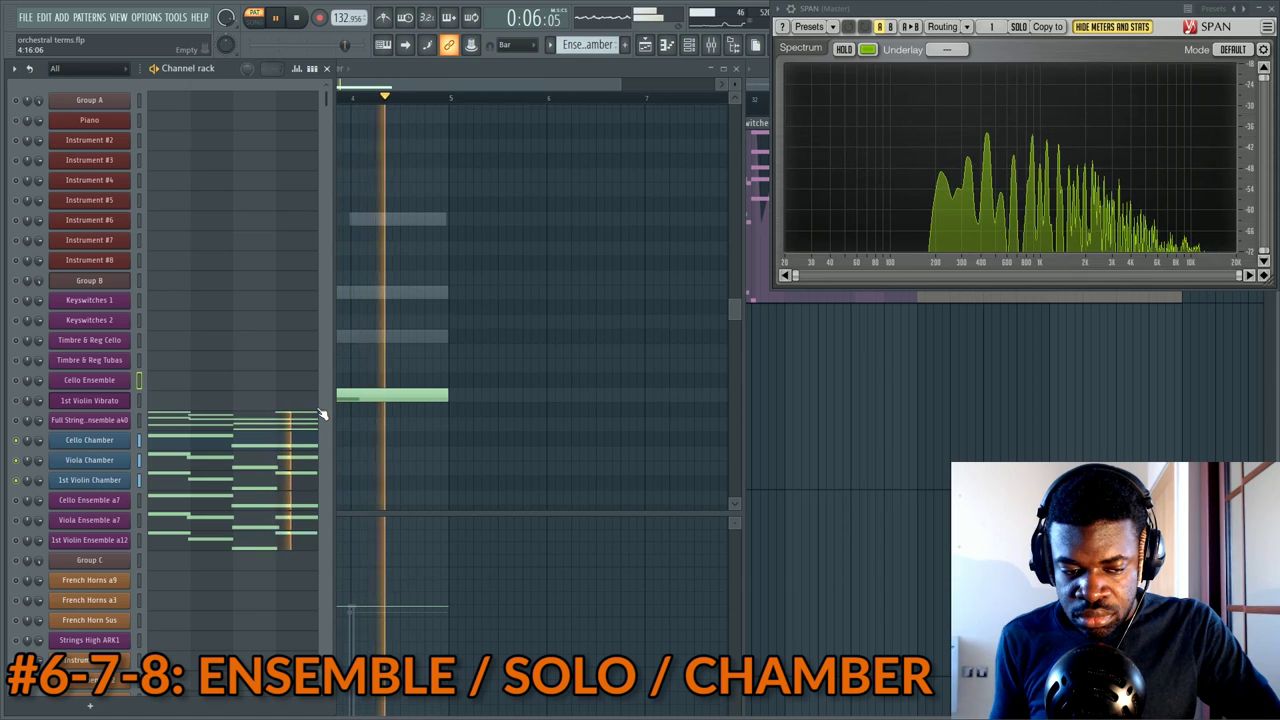
pyautogui.press('space')
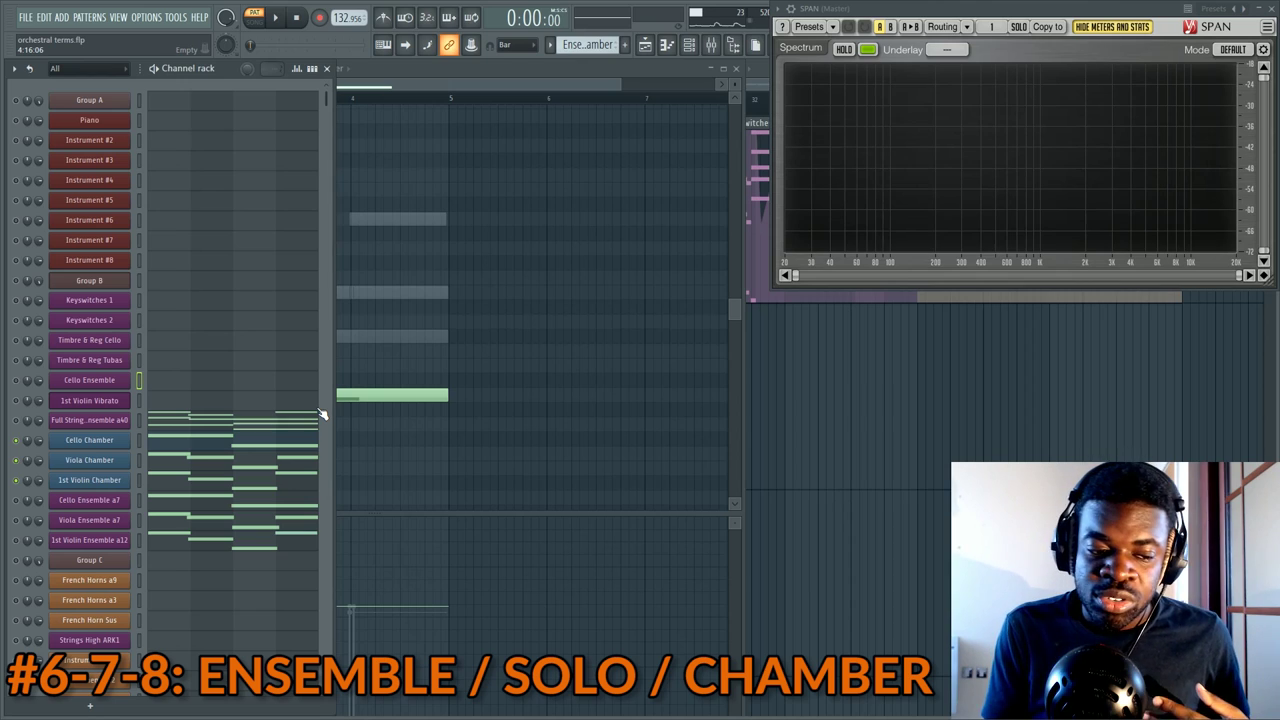
# Compare the Full Strings Ensemble a40 notes with the Viola Chamber part in the piano roll, highlighting all the viola notes
pyautogui.click(190, 420)
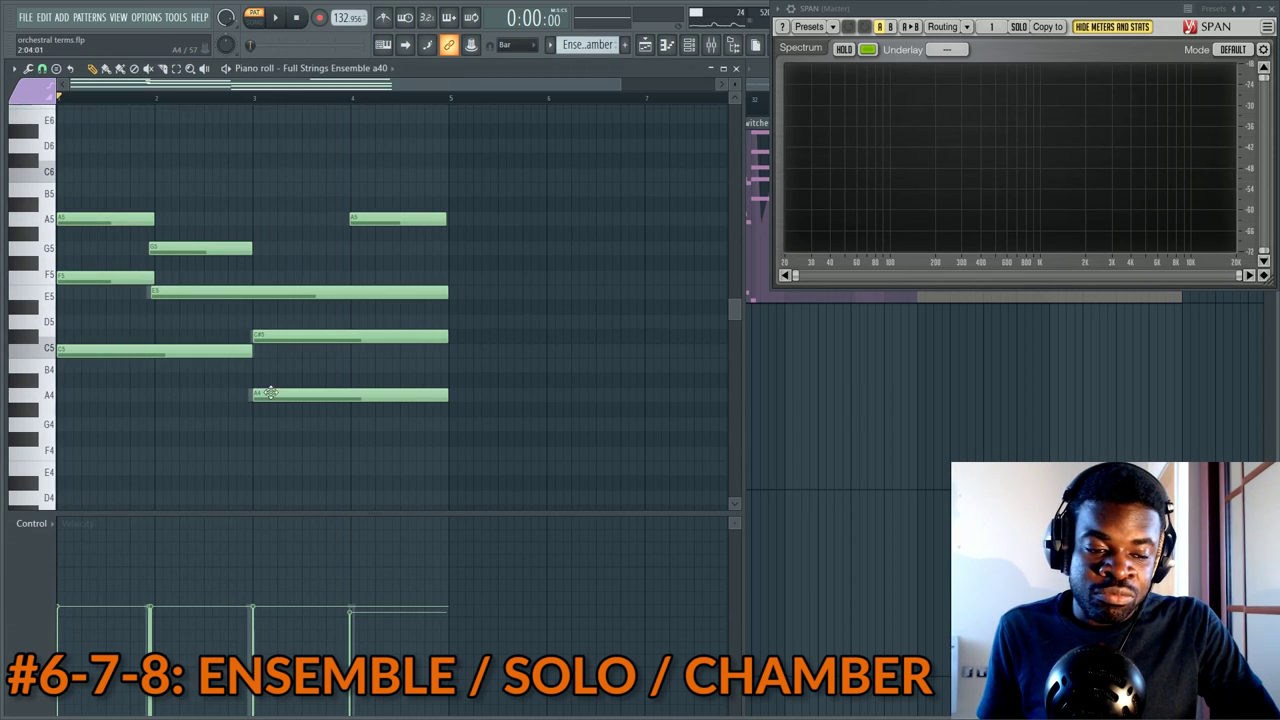
pyautogui.press('F6')
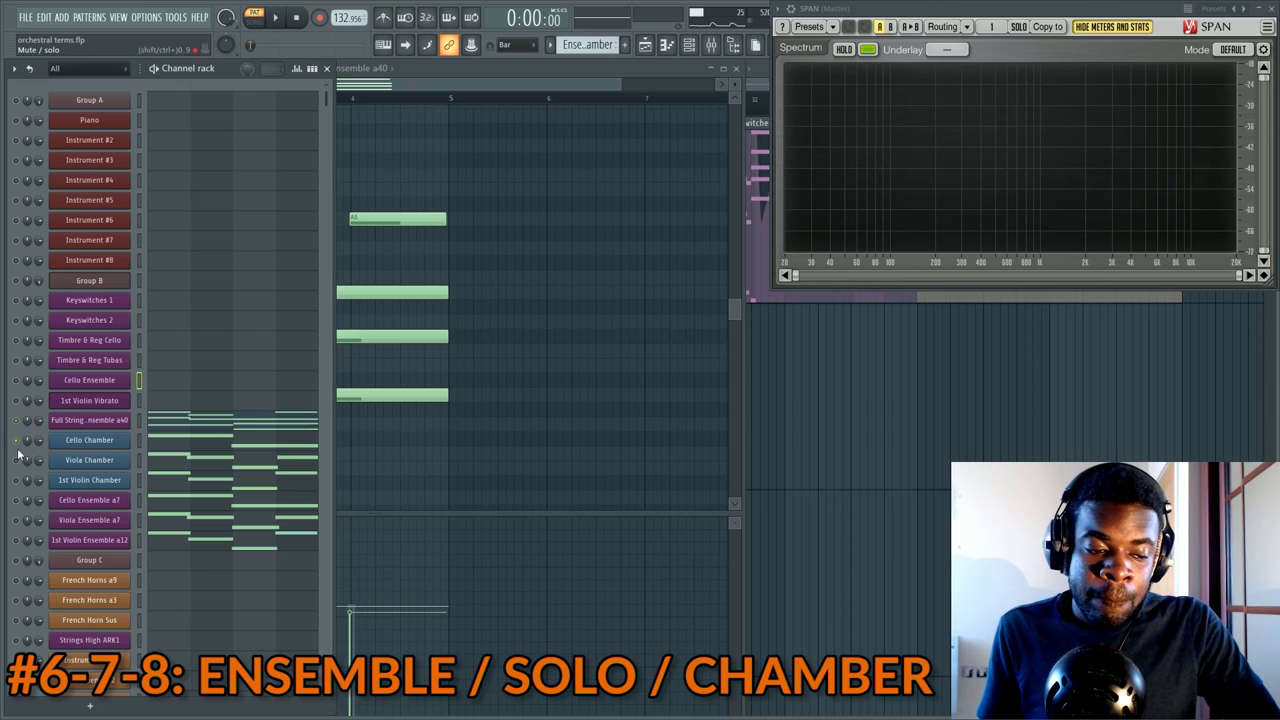
pyautogui.click(182, 462)
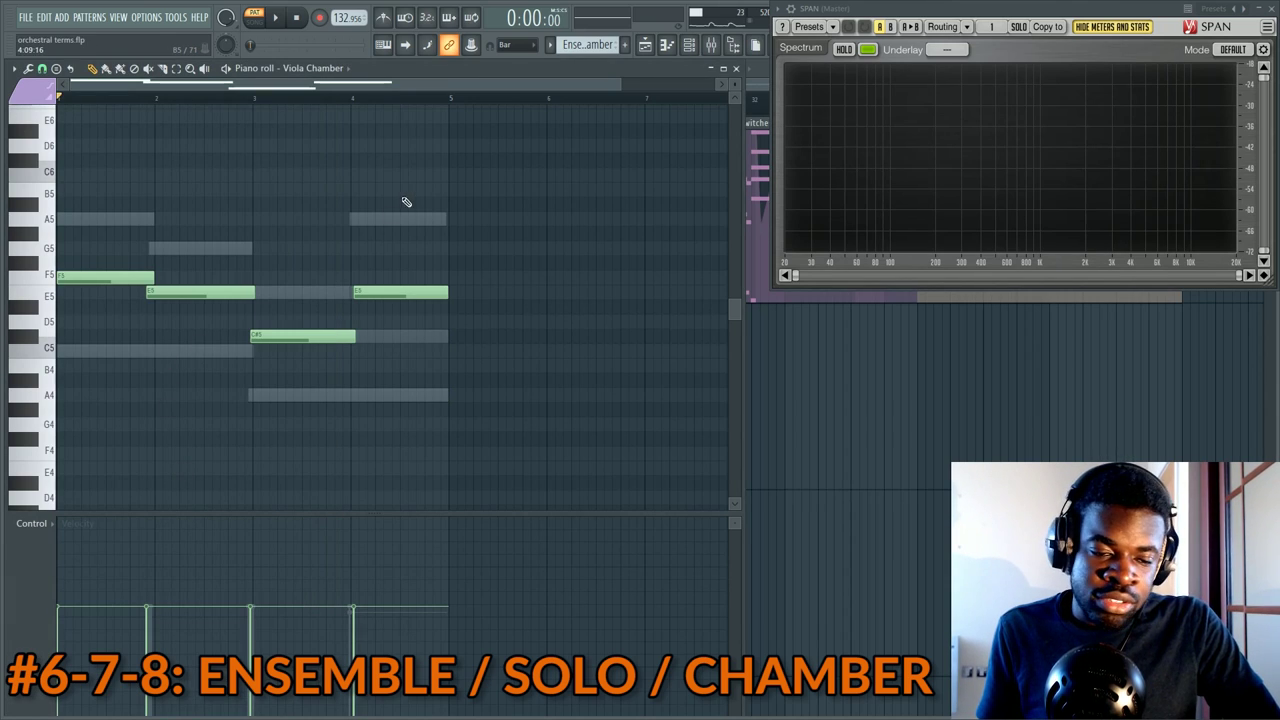
pyautogui.hotkey('ctrl', 'a')
pyautogui.hotkey('ctrl', 'd')
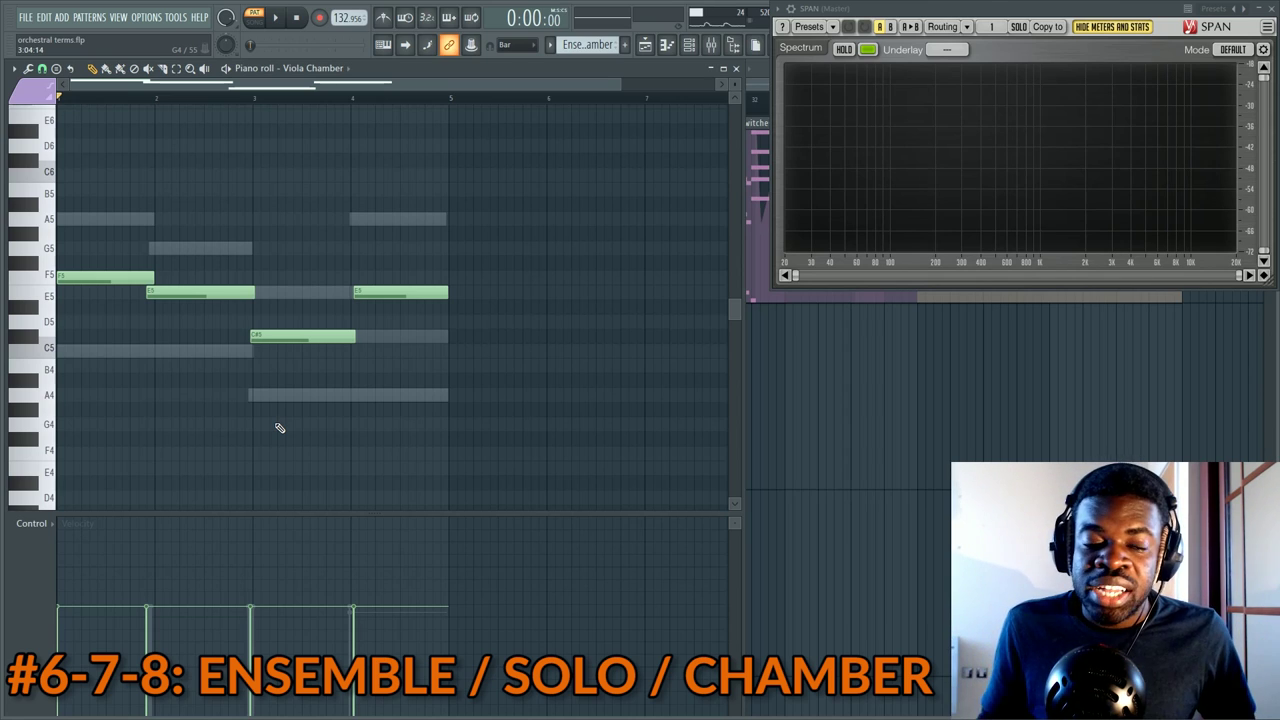
pyautogui.press('F6')
pyautogui.press('F6')
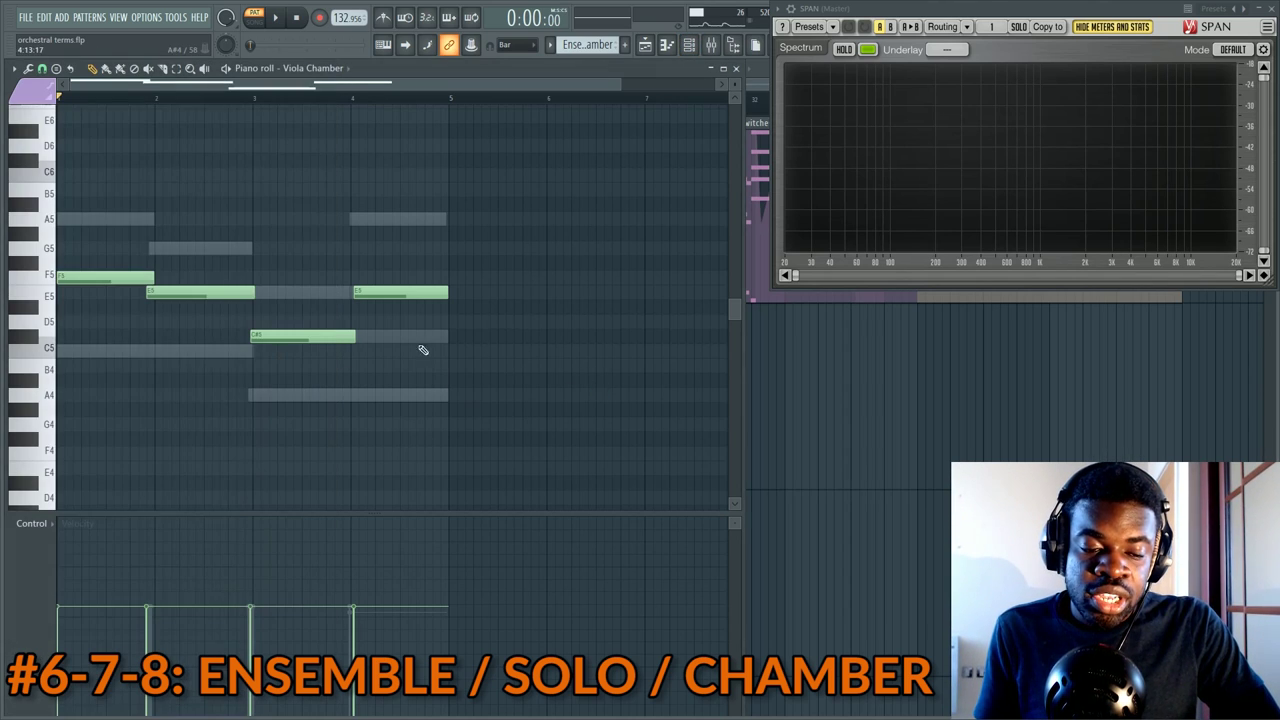
pyautogui.hotkey('ctrl', 'a')
pyautogui.press('F6')
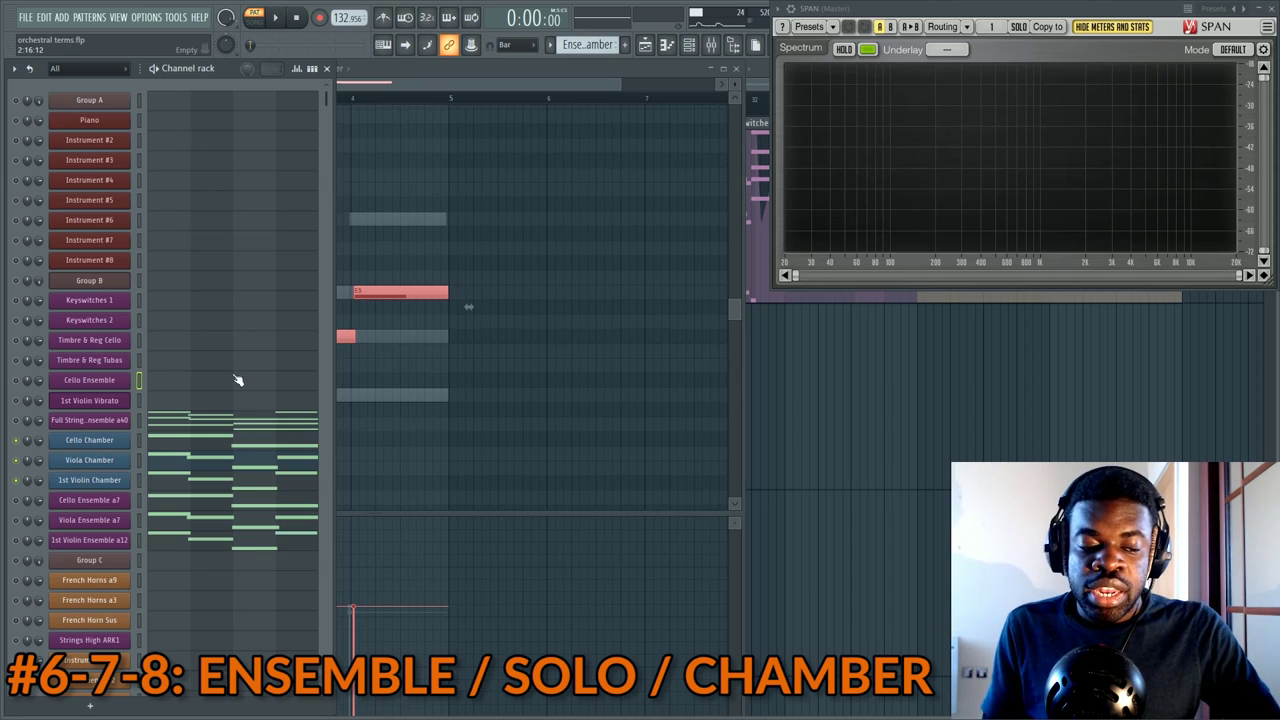
# Highlight all the Full Strings Ensemble a40 notes, start and stop pattern playback, and clear the selection
pyautogui.click(250, 425)
pyautogui.hotkey('ctrl', 'a')
pyautogui.press('space')
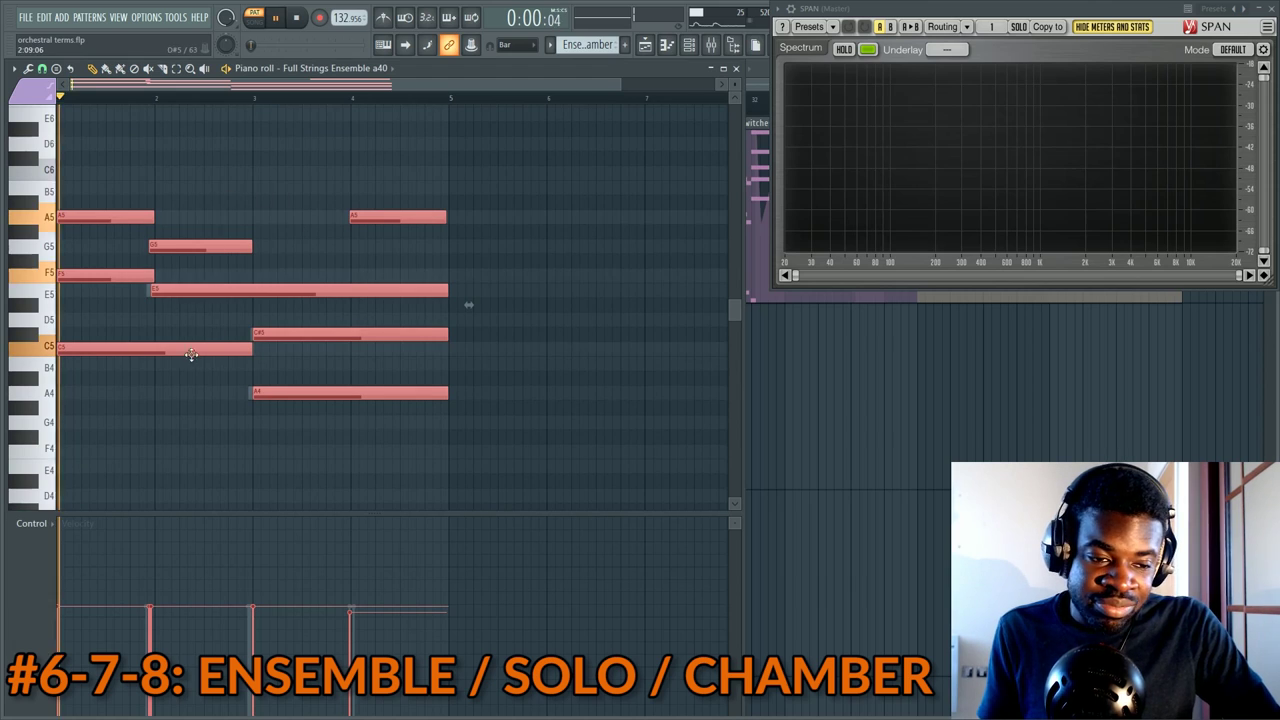
pyautogui.press('space')
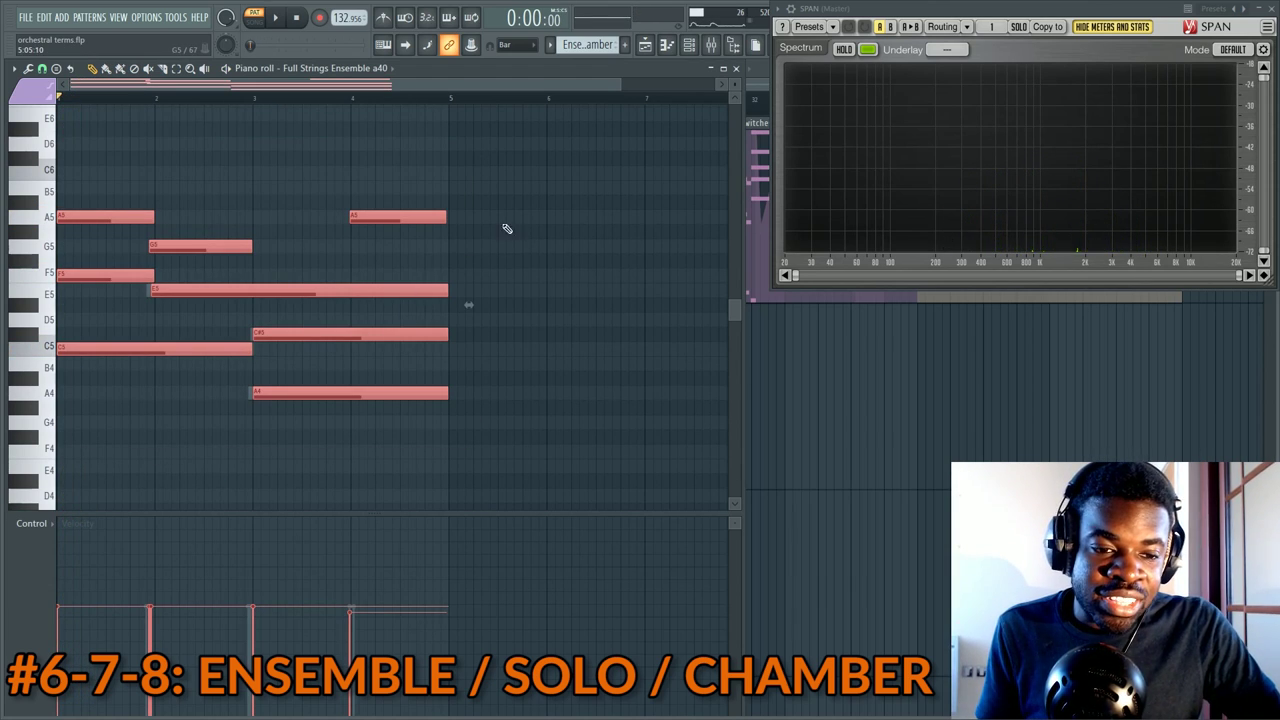
pyautogui.moveTo(512, 196); pyautogui.dragTo(5, 450)
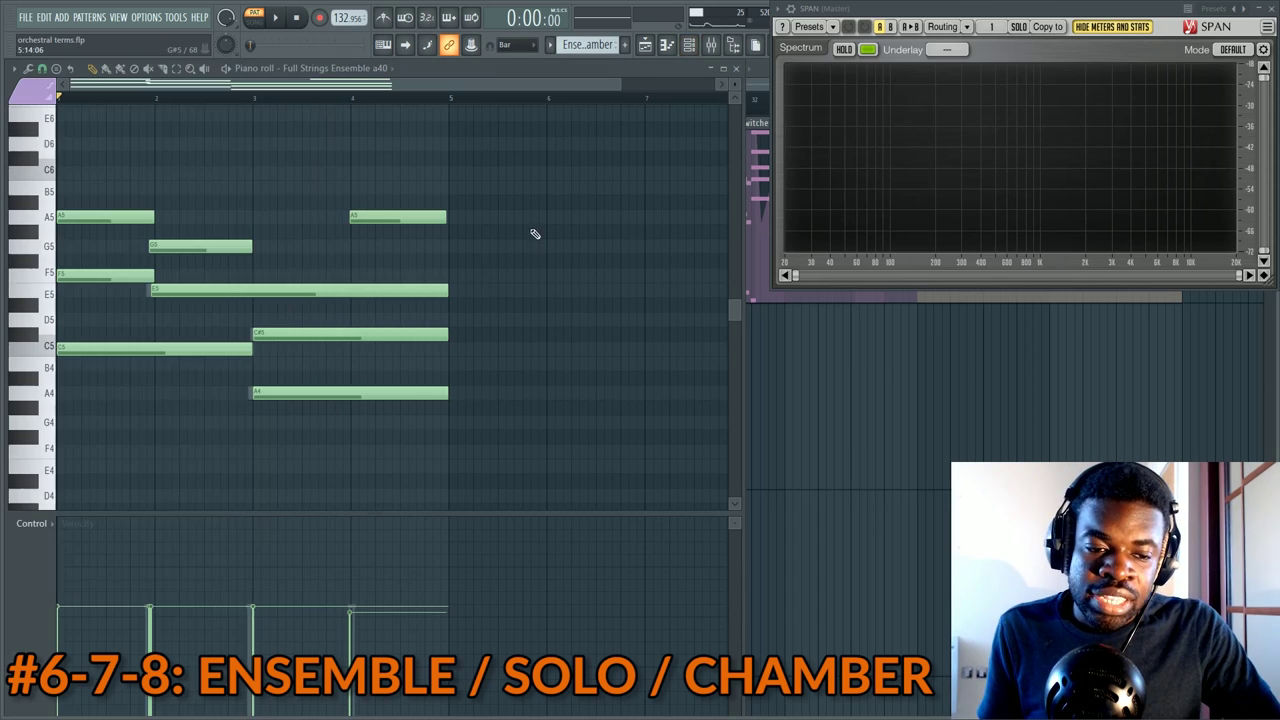
pyautogui.moveTo(543, 151); pyautogui.dragTo(45, 480)
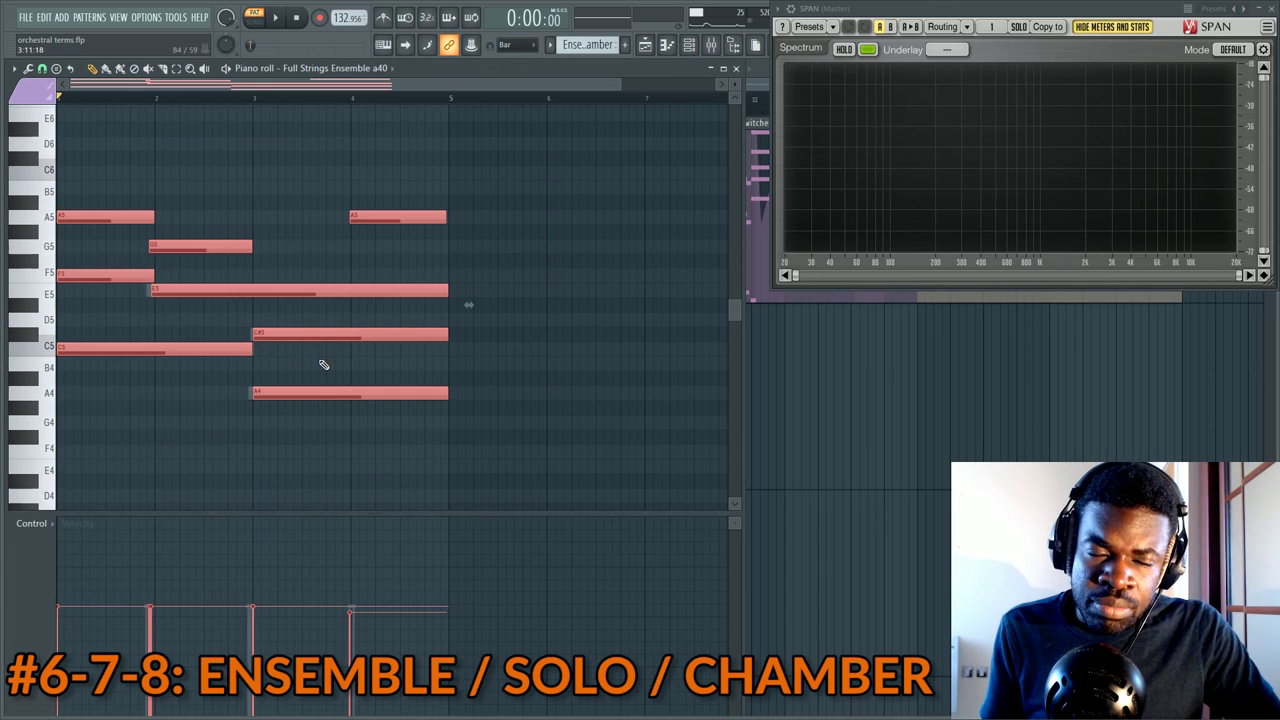
pyautogui.click(590, 287)
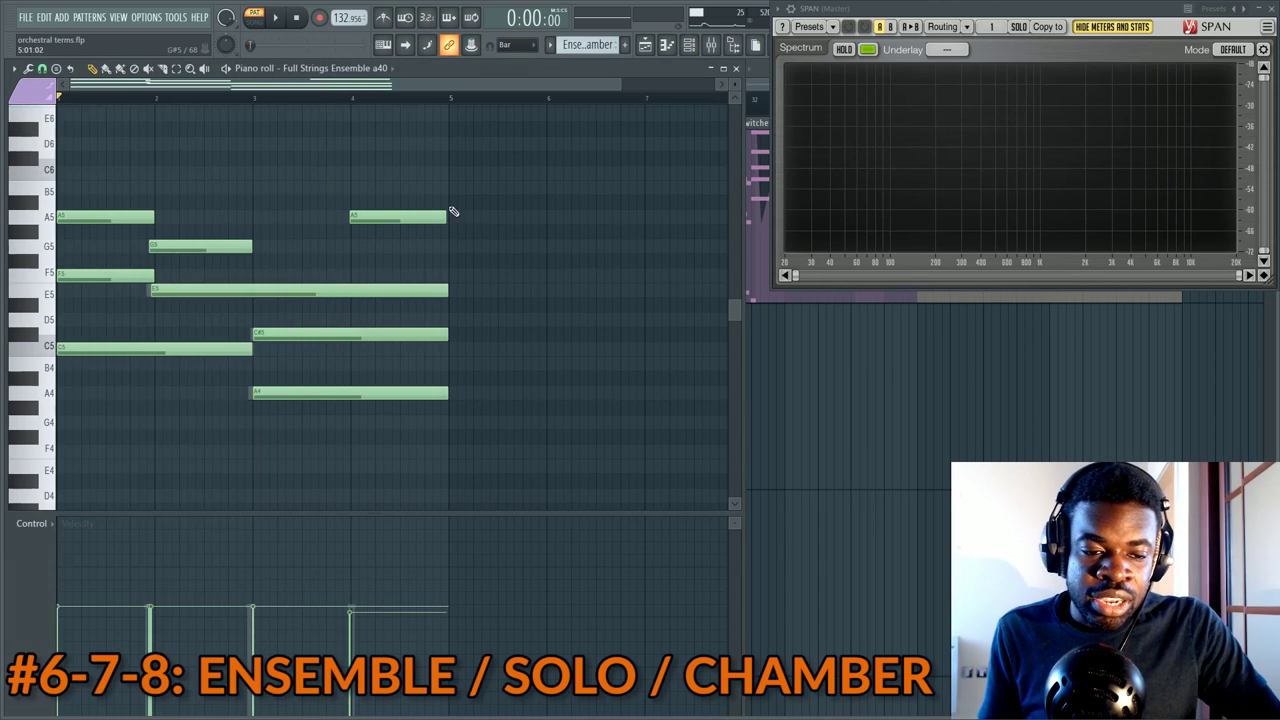
# Highlight the top-voice notes of Full Strings Ensemble a40, both A5 notes and the G5, and clear the selection
pyautogui.keyDown('ctrl'); pyautogui.click(444, 217); pyautogui.keyUp('ctrl')
pyautogui.keyDown('ctrl'); pyautogui.keyDown('shift'); pyautogui.click(140, 216); pyautogui.keyUp('shift'); pyautogui.keyUp('ctrl')
pyautogui.keyDown('ctrl'); pyautogui.keyDown('shift'); pyautogui.click(232, 246); pyautogui.keyUp('shift'); pyautogui.keyUp('ctrl')
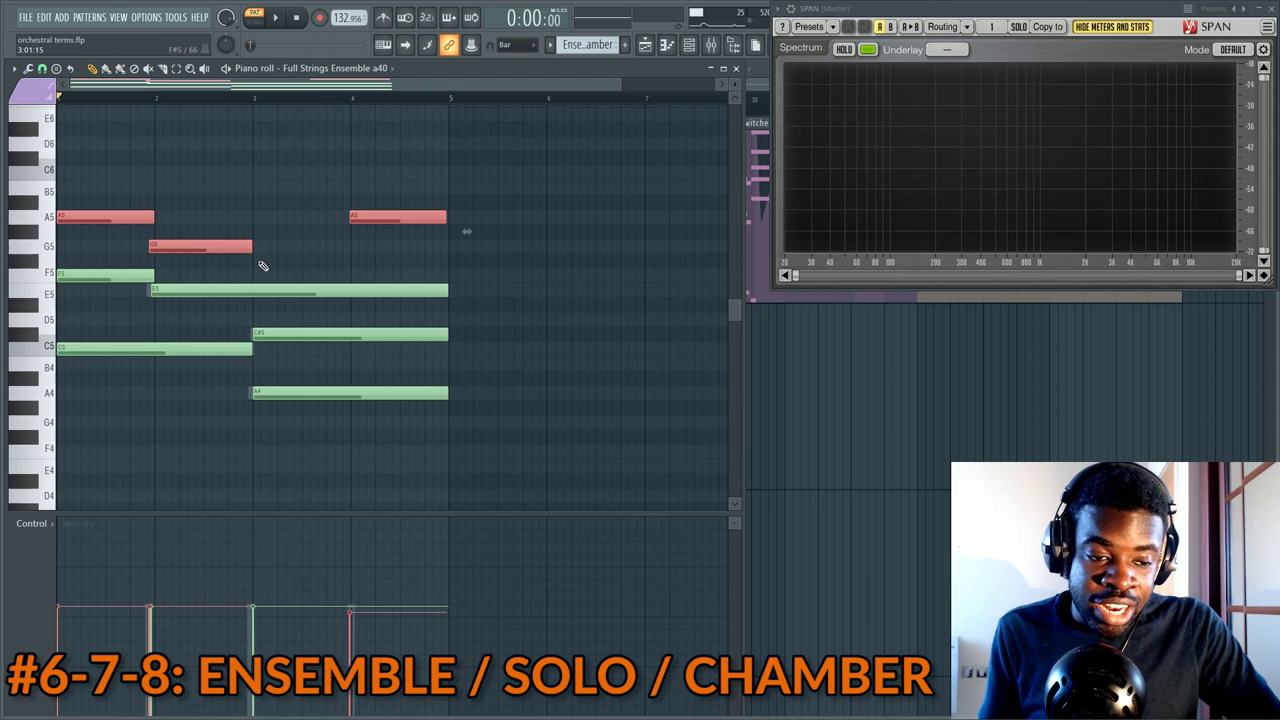
pyautogui.keyDown('ctrl'); pyautogui.click(263, 263); pyautogui.keyUp('ctrl')
# Enable only Cello Ensemble a7, Viola Ensemble a7 and 1st Violin Ensemble a12, and briefly view the Full Strings Ensemble a40 plugin window
pyautogui.press('F6')
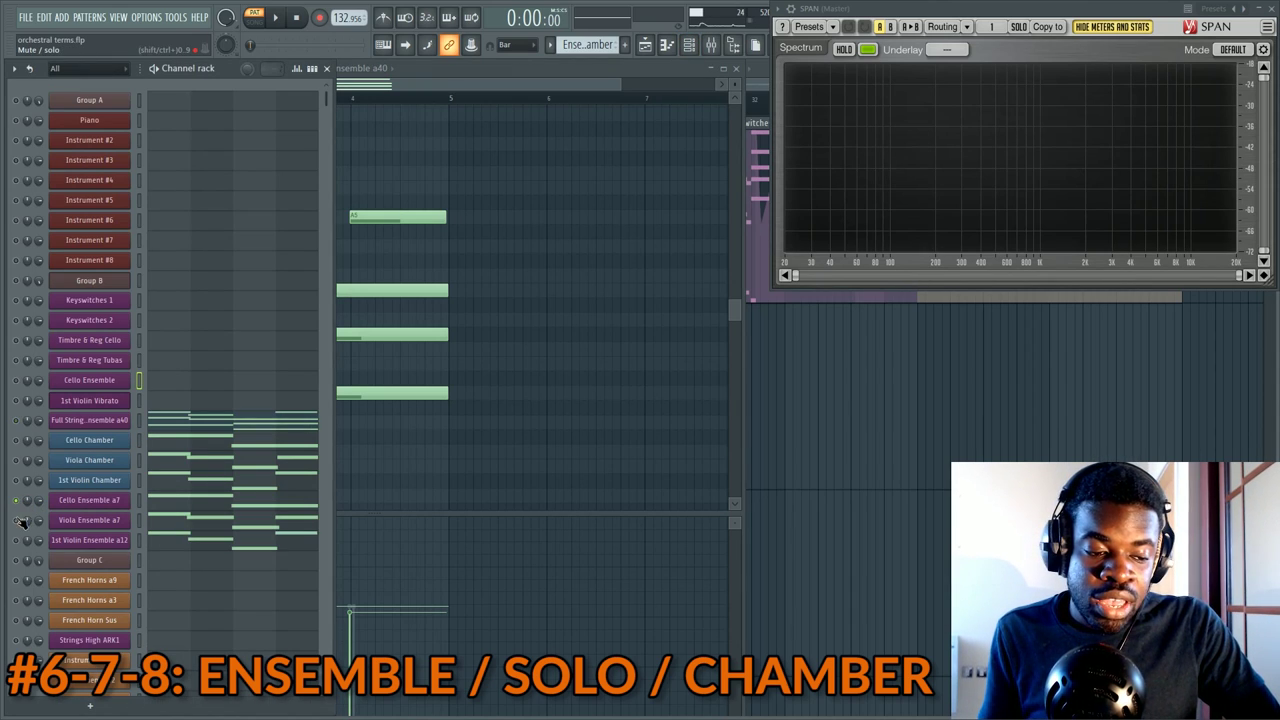
pyautogui.moveTo(16, 520); pyautogui.dragTo(16, 541)
pyautogui.click(104, 421)
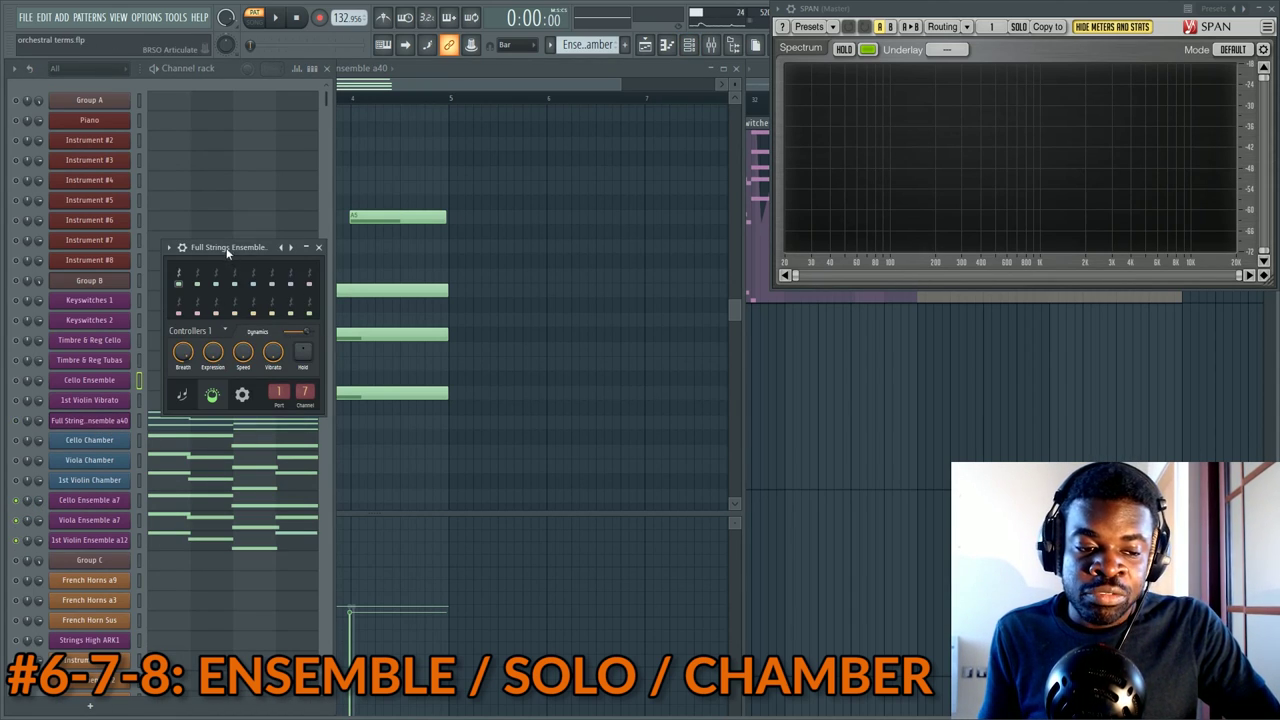
pyautogui.moveTo(227, 253); pyautogui.dragTo(510, 209)
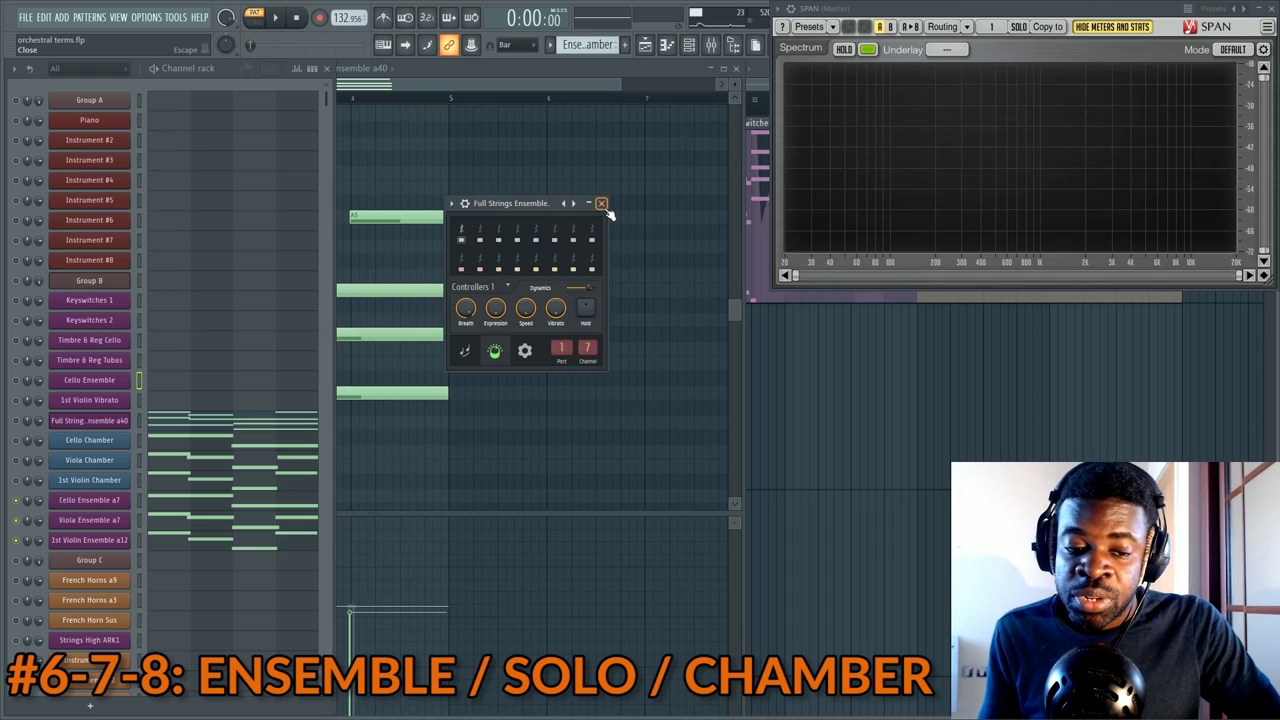
pyautogui.click(601, 204)
# Examine the Cello Ensemble a7 notes in the piano roll and check the separate ensemble channels in the pattern
pyautogui.click(235, 505)
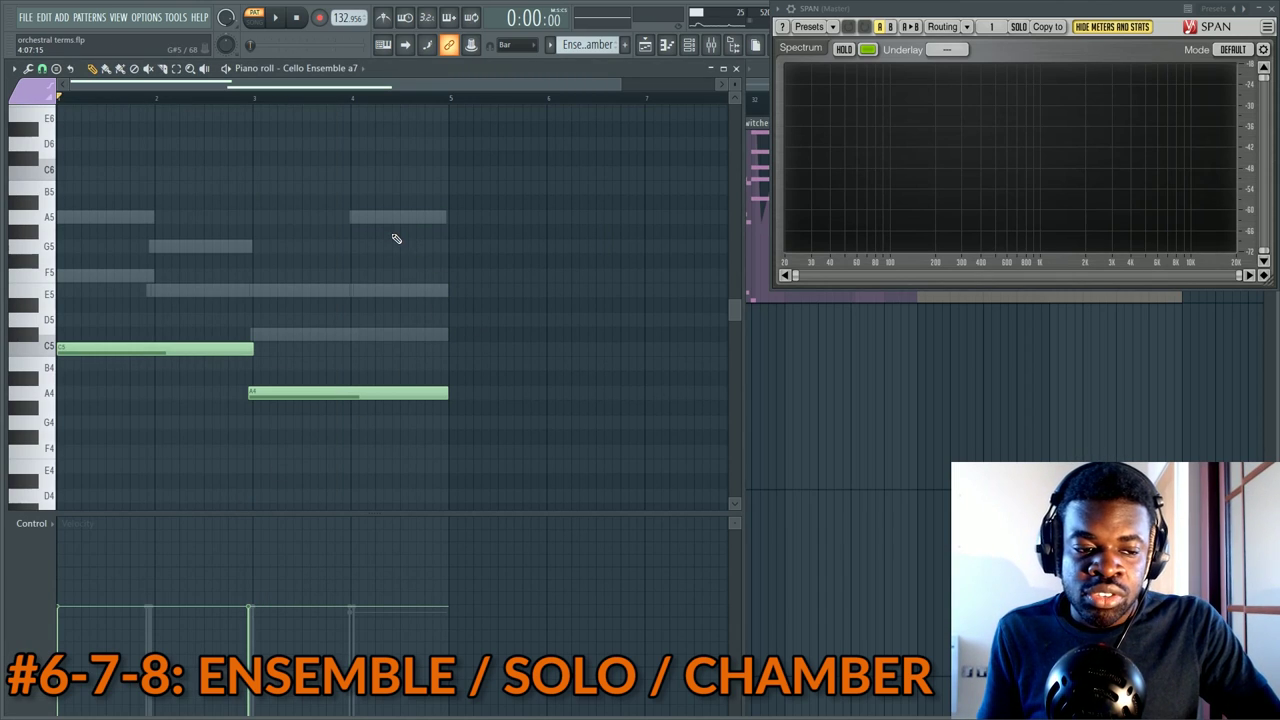
pyautogui.scroll(-3, 307, 303)
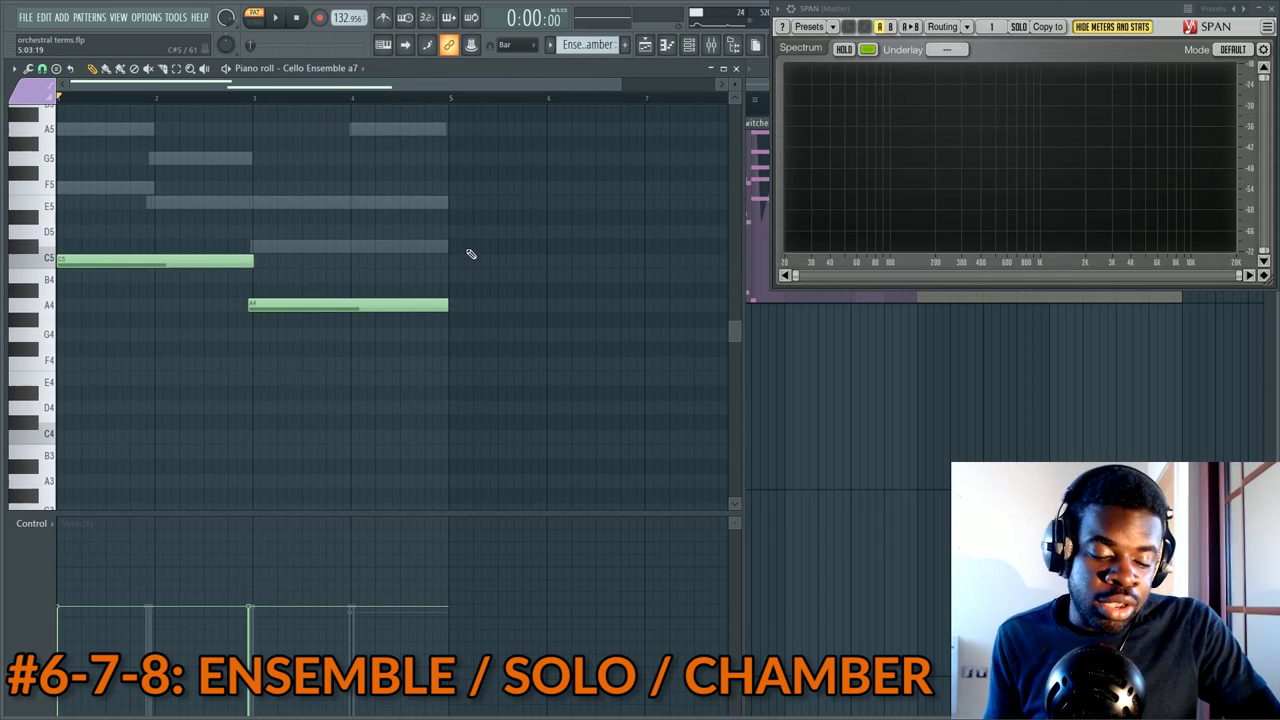
pyautogui.press('F6')
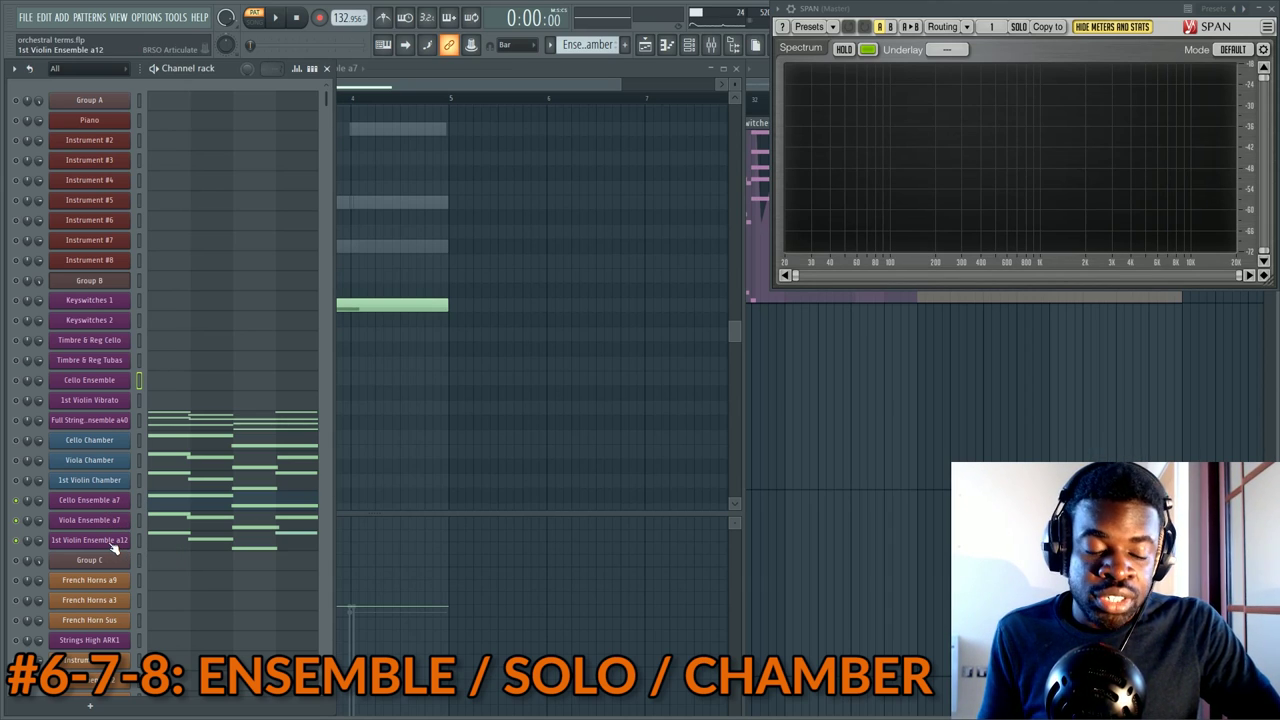
pyautogui.press('F6')
pyautogui.scroll(3, 470, 345)
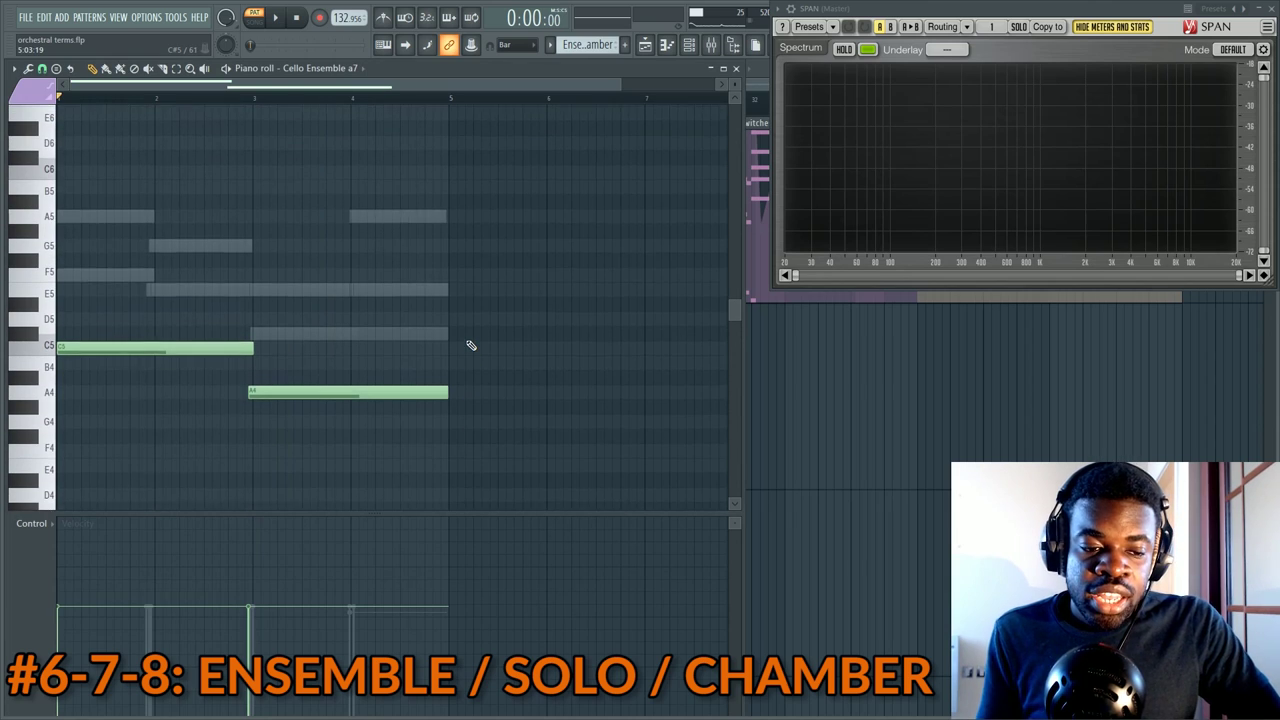
# Highlight all the Cello Ensemble a7 notes, clear the selection, and return to the pattern's channels
pyautogui.press('F6')
pyautogui.click(170, 503)
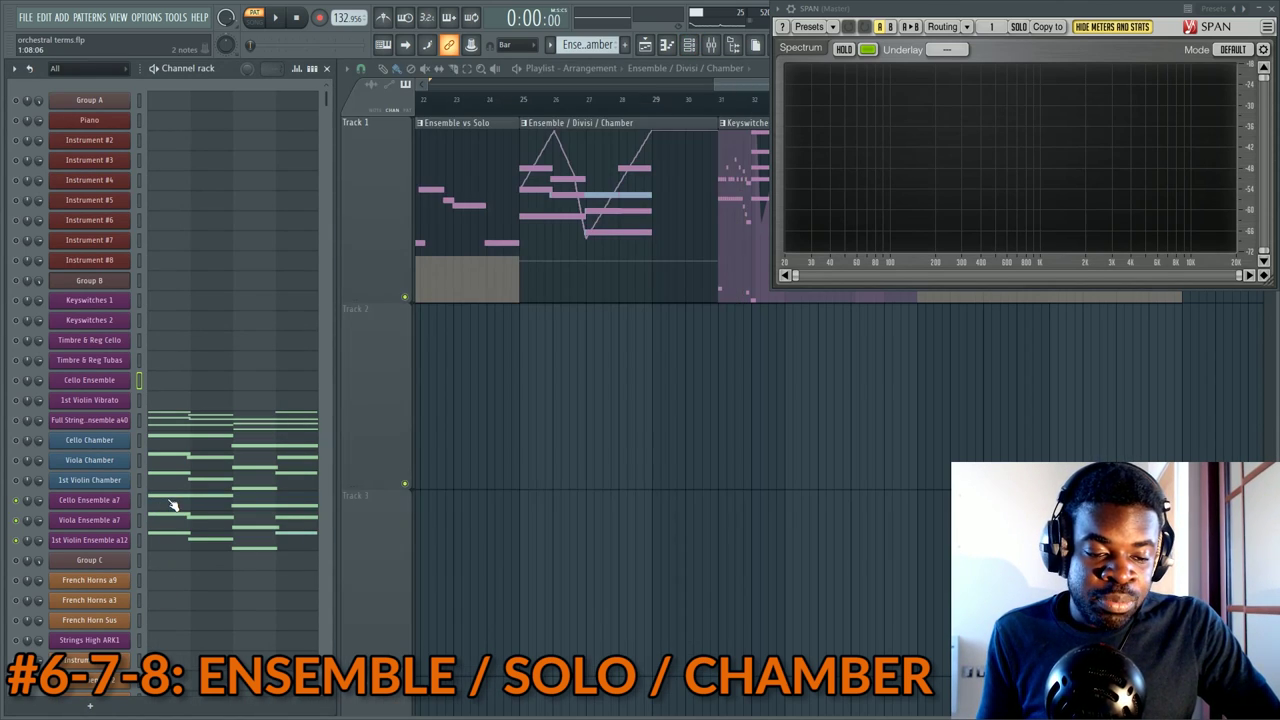
pyautogui.press('F6')
pyautogui.hotkey('ctrl', 'a')
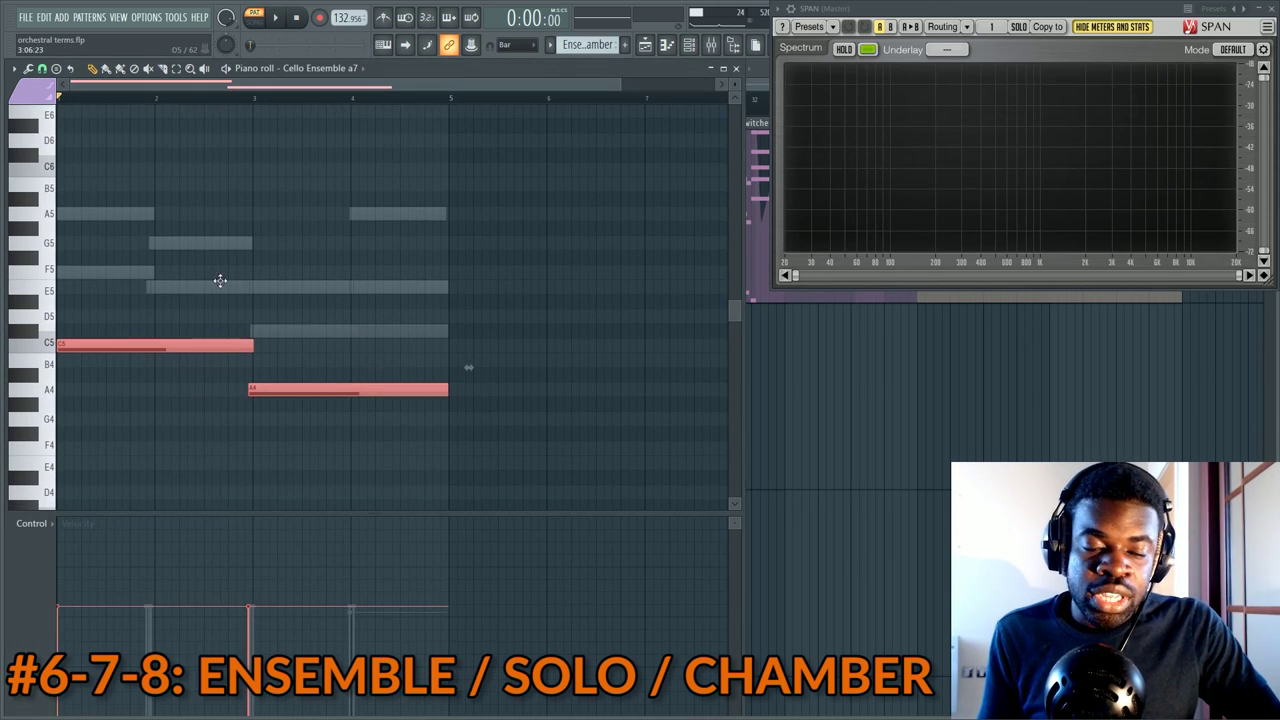
pyautogui.hotkey('ctrl', 'd')
pyautogui.press('F6')
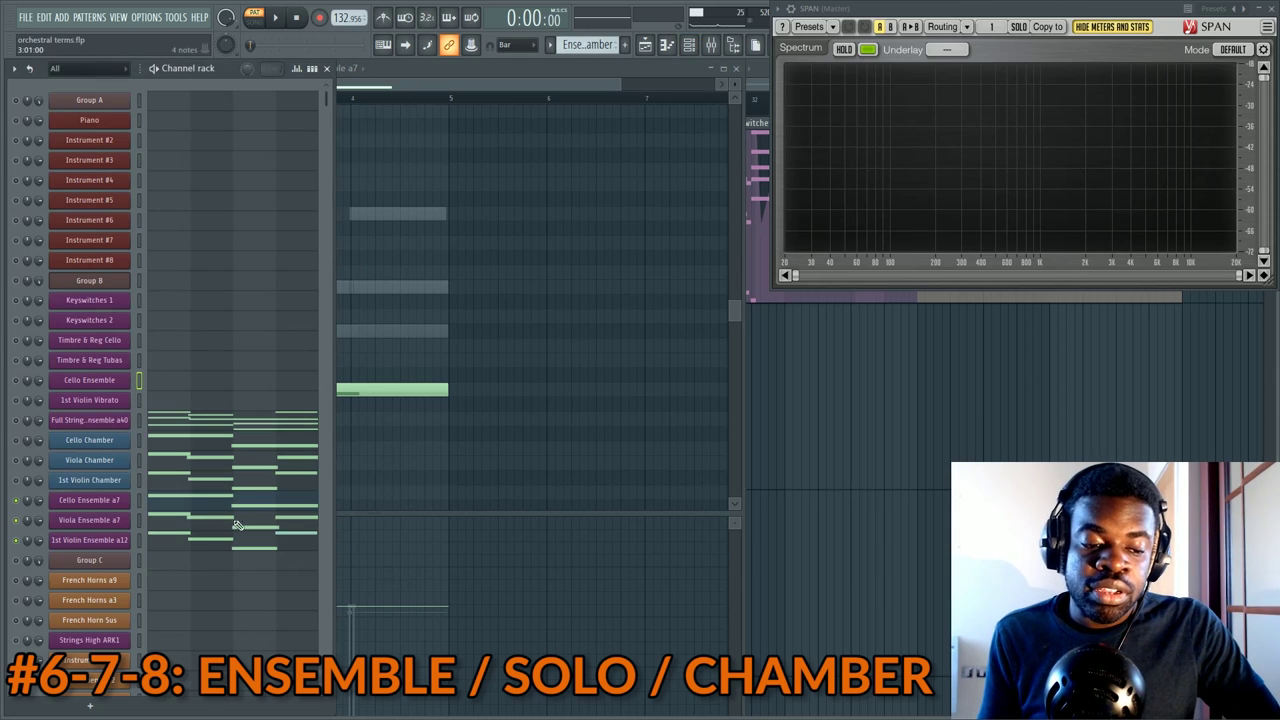
# Highlight all the Viola Ensemble a7 notes in the piano roll, clear the selection, and return to the pattern's channels
pyautogui.click(238, 520)
pyautogui.moveTo(423, 232); pyautogui.dragTo(57, 422)
pyautogui.press('F6')
pyautogui.hotkey('ctrl', 'd')
pyautogui.press('F6')
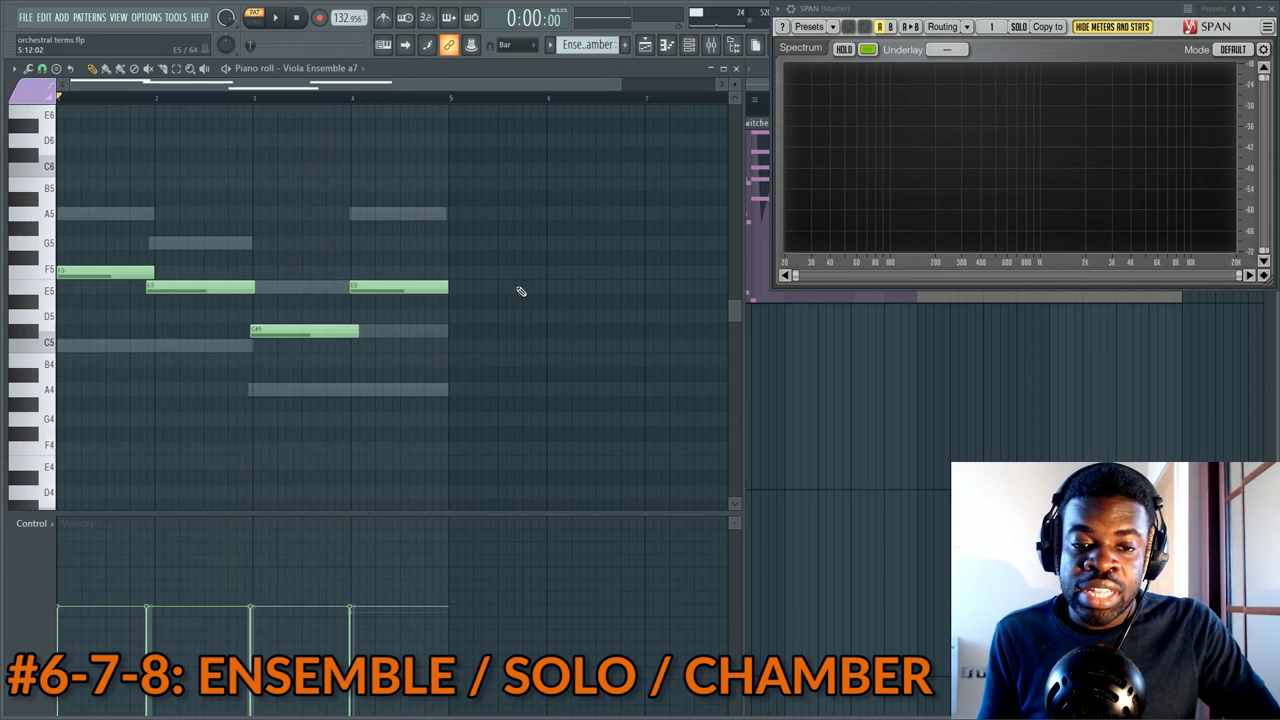
pyautogui.press('F6')
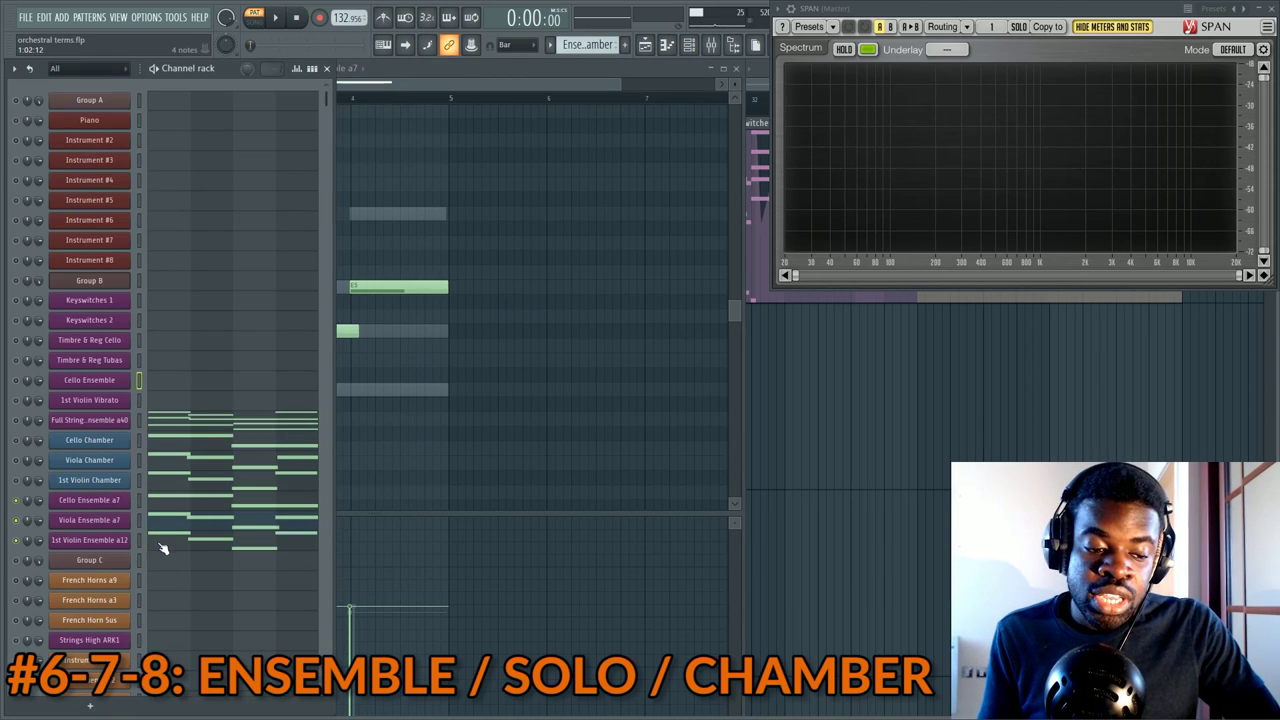
# Highlight all the 1st Violin Ensemble a12 notes in the piano roll and clear the selection
pyautogui.click(163, 548)
pyautogui.press('F6')
pyautogui.hotkey('ctrl', 'a')
pyautogui.press('F6')
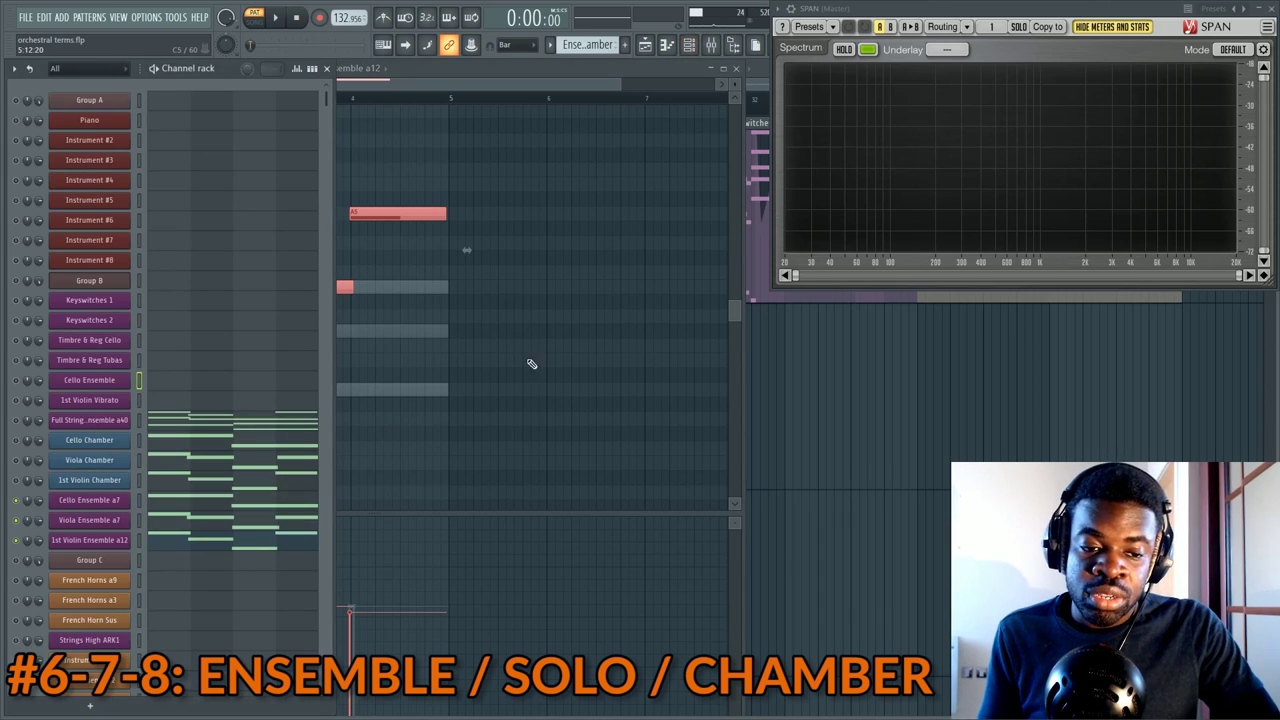
pyautogui.press('F6')
pyautogui.hotkey('ctrl', 'd')
pyautogui.scroll(4, 471, 314)
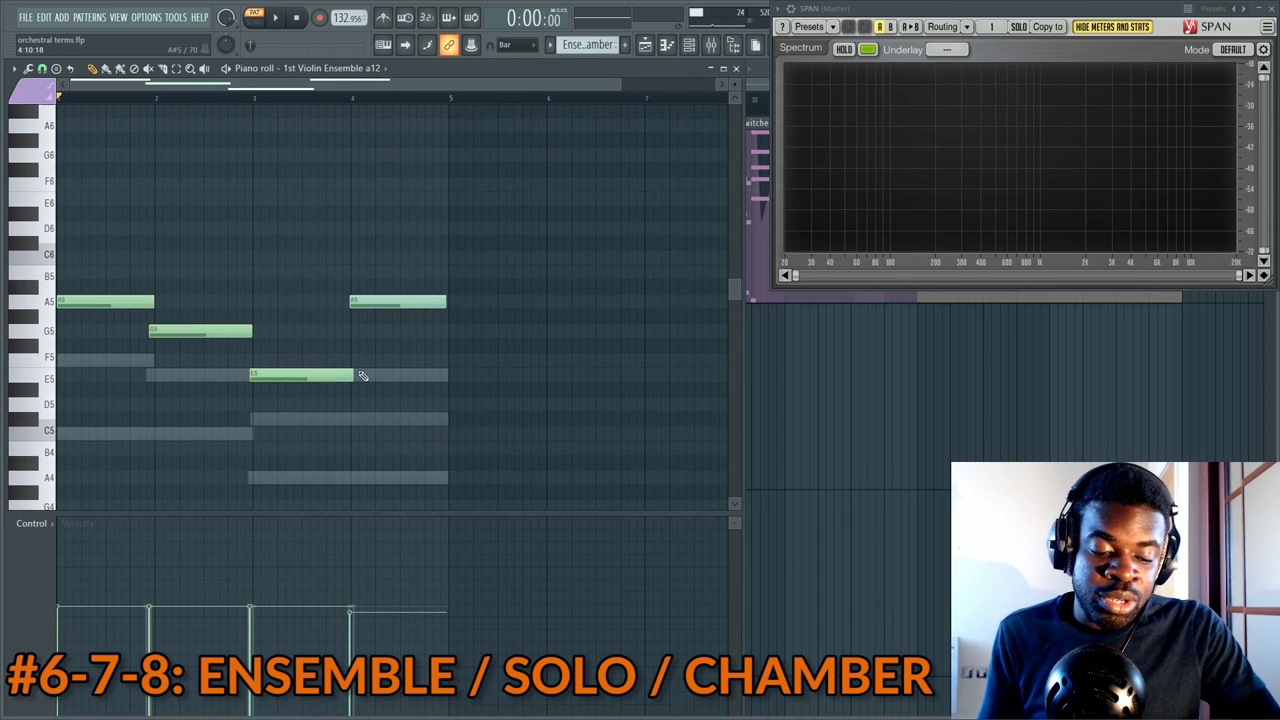
# Play the pattern from the start to hear the three section ensembles together, and stop during bar 4
pyautogui.press('F6')
pyautogui.press('F6')
pyautogui.scroll(-3, 326, 262)
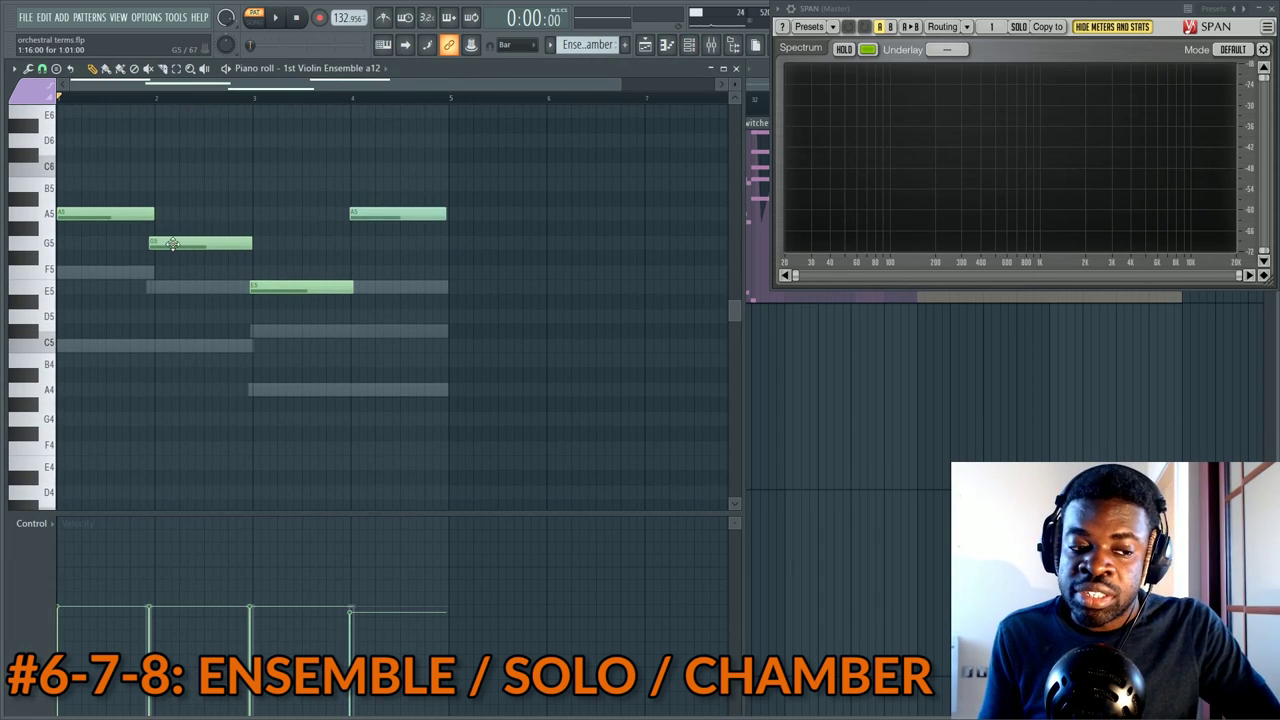
pyautogui.press('space')
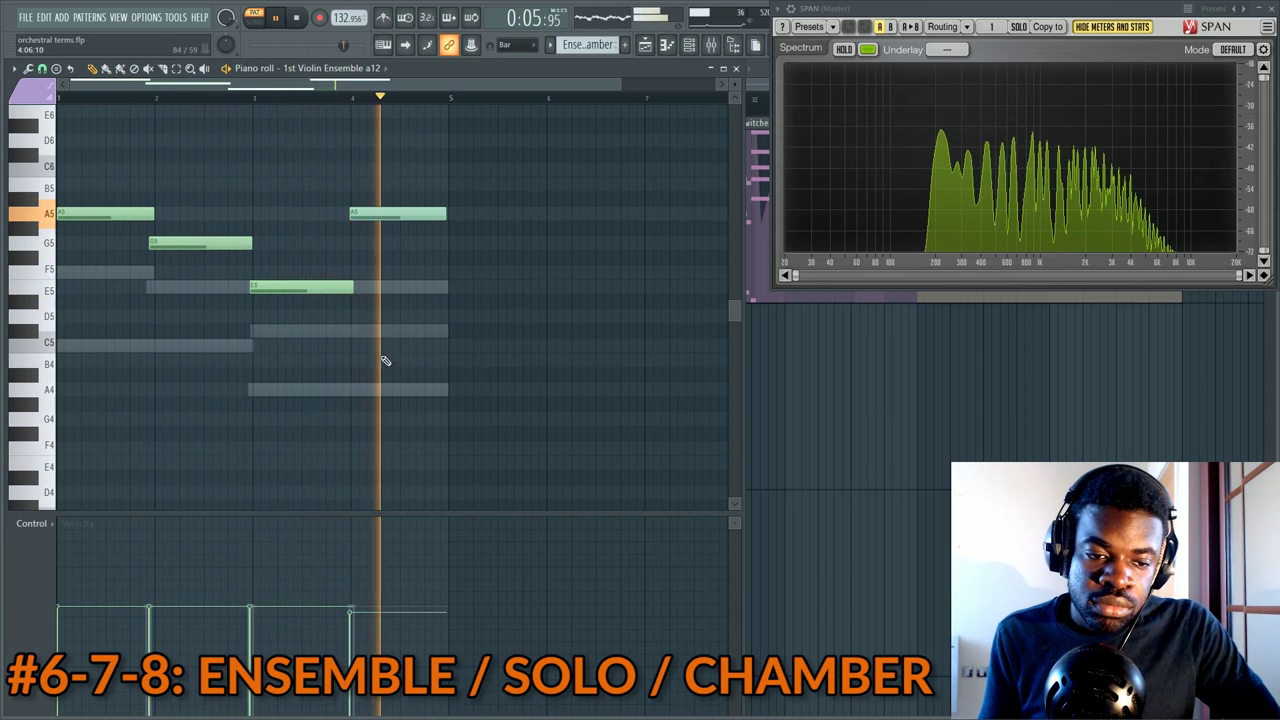
pyautogui.press('space')
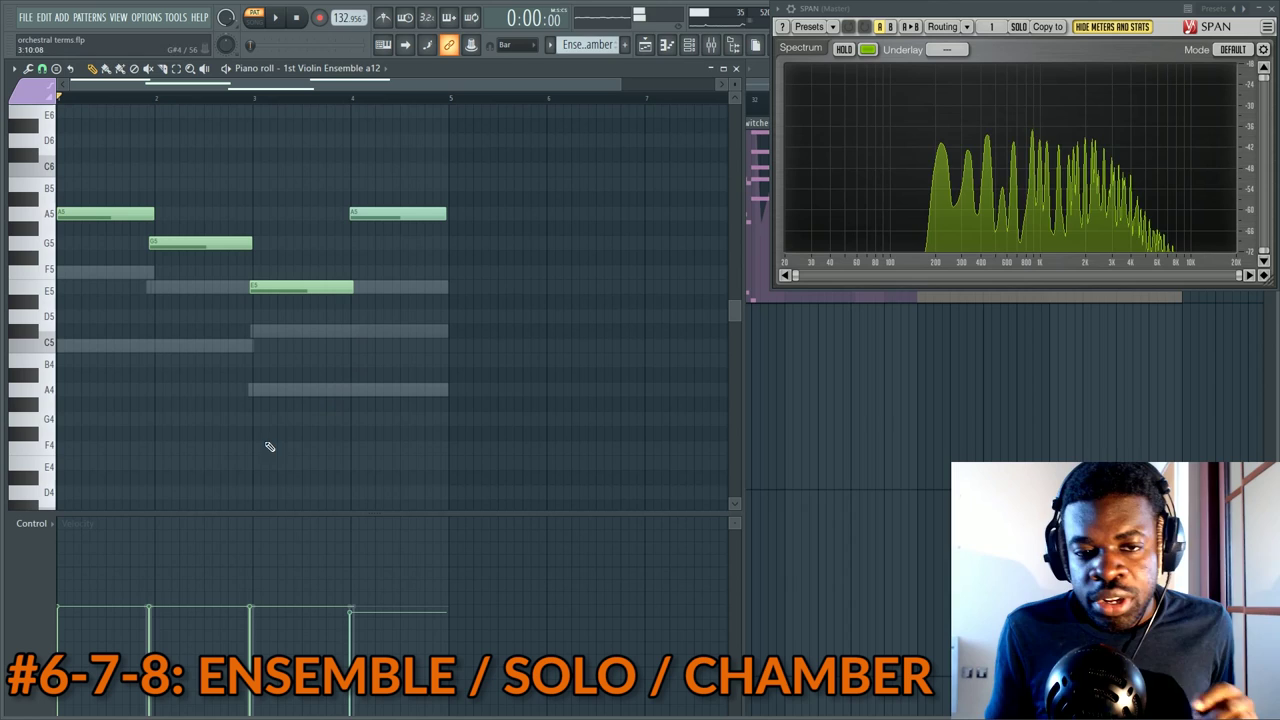
# Look through the available event controls for 1st Violin Ensemble a12 without choosing one, and check the pattern's channels
pyautogui.click(76, 523)
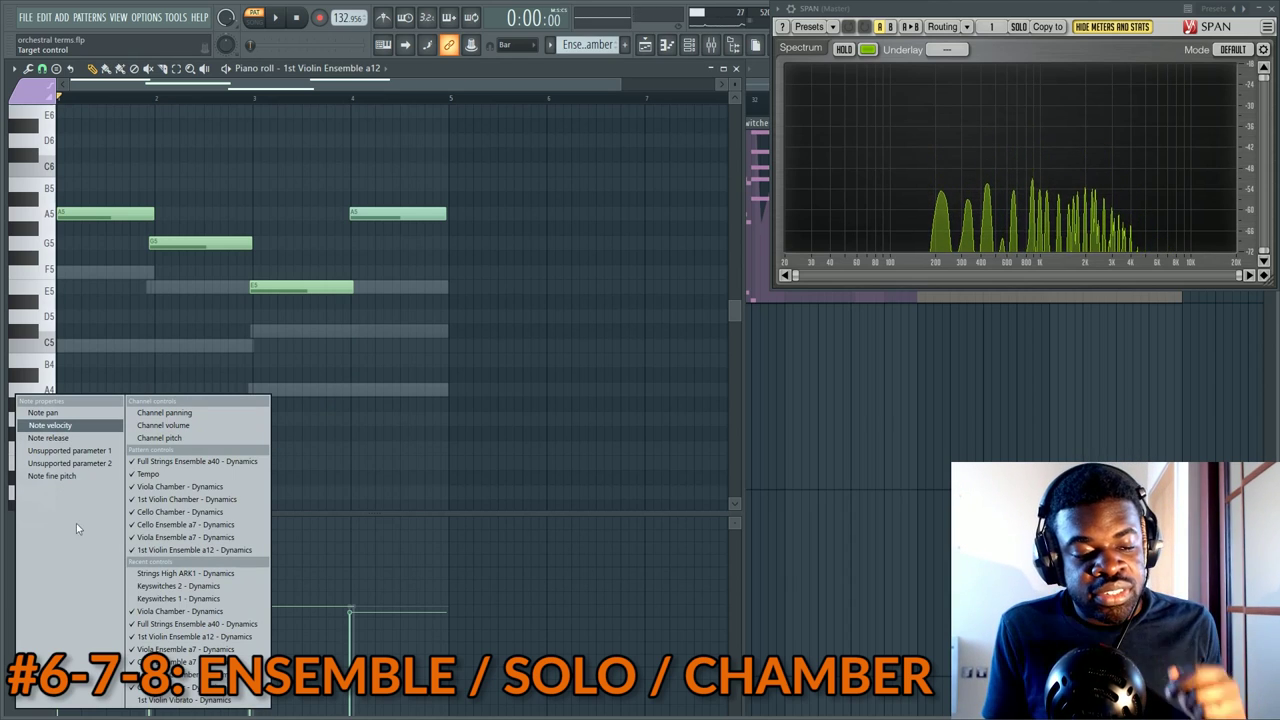
pyautogui.click(276, 458)
pyautogui.press('F6')
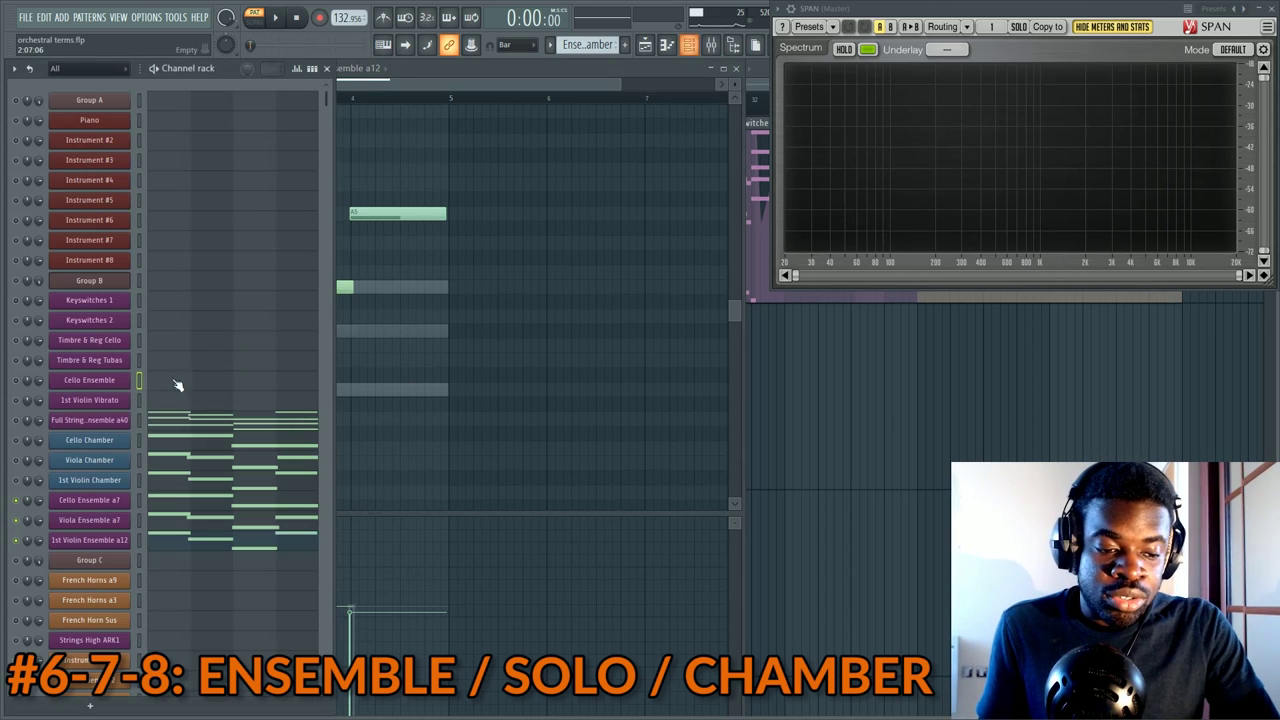
pyautogui.press('F6')
# Move the playback position to just before bar 4 and briefly audition the passage from there
pyautogui.click(341, 100)
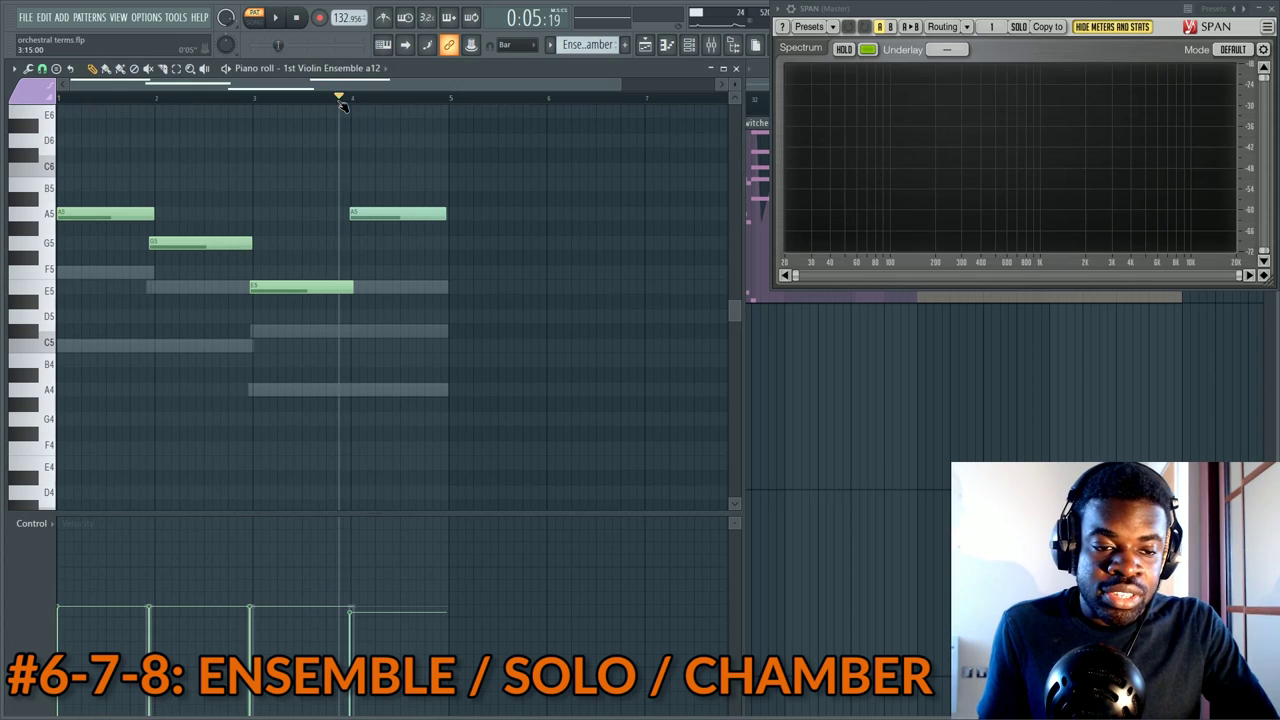
pyautogui.press('space')
pyautogui.press('space')
# Highlight the final A5 note of 1st Violin Ensemble a12 and clear the selection
pyautogui.moveTo(441, 164); pyautogui.dragTo(422, 369)
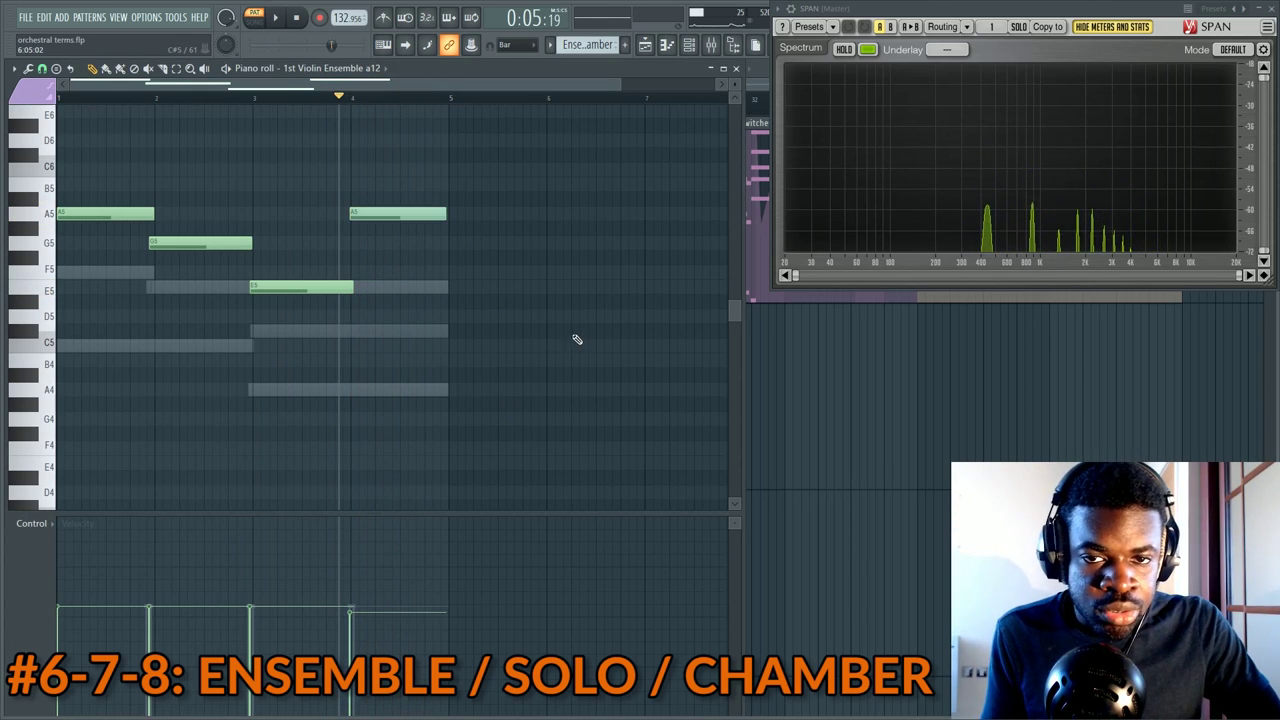
pyautogui.moveTo(512, 169); pyautogui.dragTo(108, 316)
pyautogui.moveTo(462, 184); pyautogui.dragTo(372, 316)
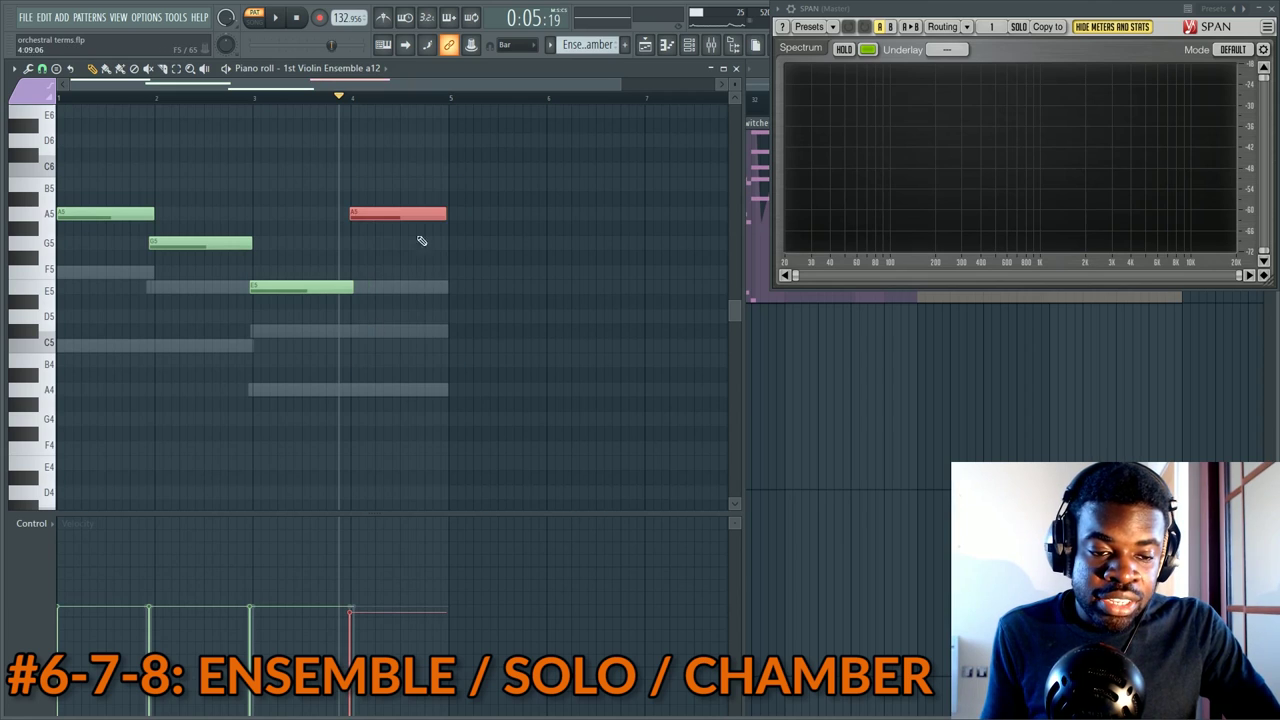
pyautogui.hotkey('ctrl', 'd')
# Highlight all the 1st Violin Ensemble a12 notes twice, return playback to the start, and clear the selection
pyautogui.press('F6')
pyautogui.hotkey('ctrl', 'a')
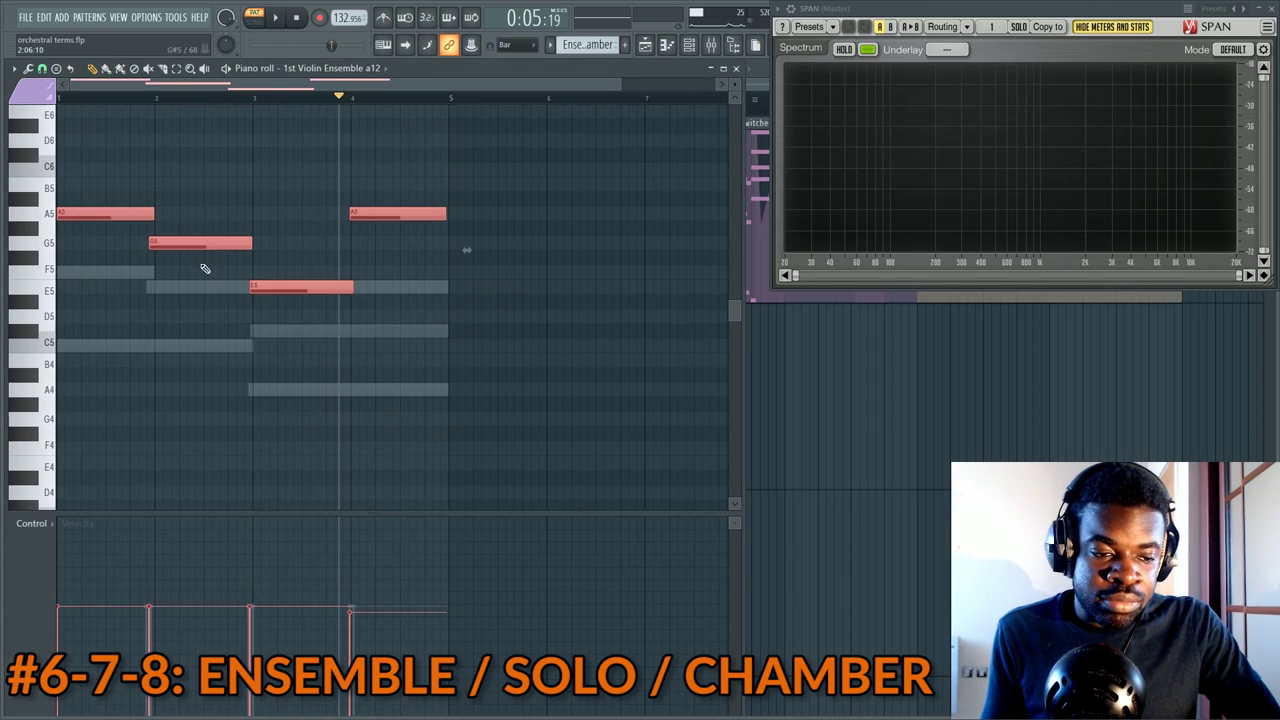
pyautogui.press('space')
pyautogui.hotkey('ctrl', 'd')
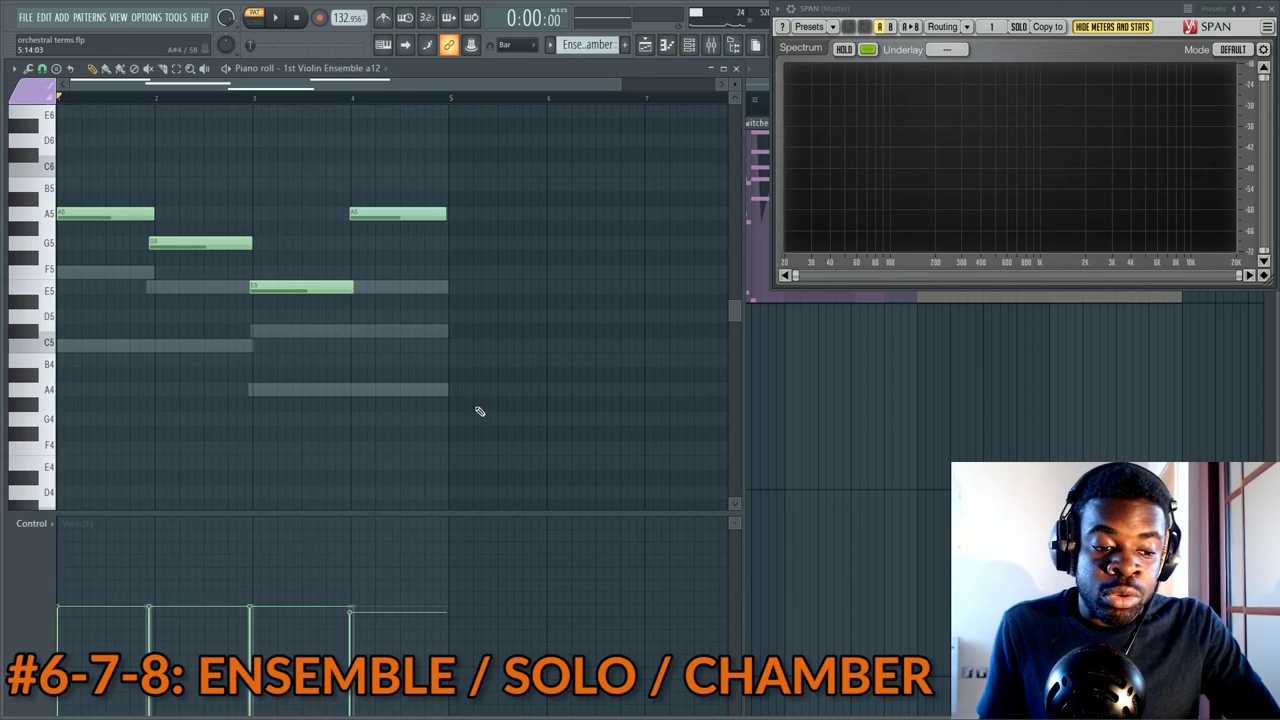
pyautogui.hotkey('ctrl', 'a')
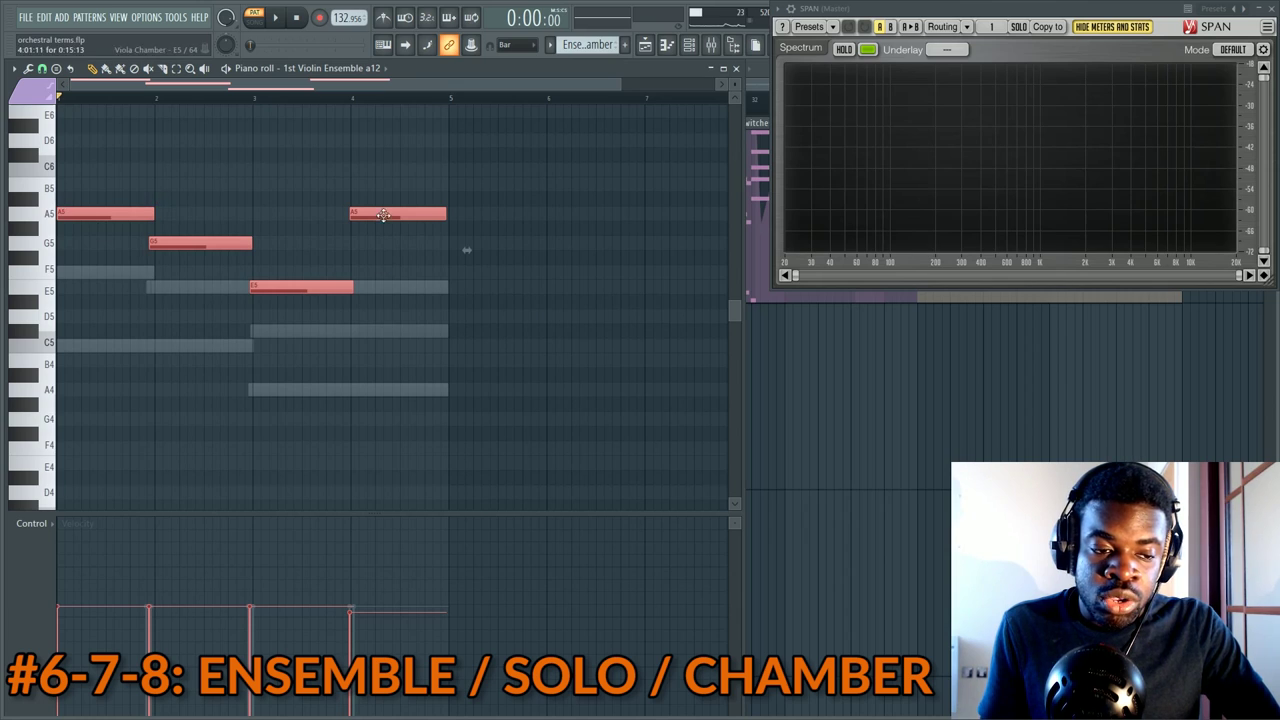
pyautogui.press('F6')
pyautogui.rightClick(454, 490)
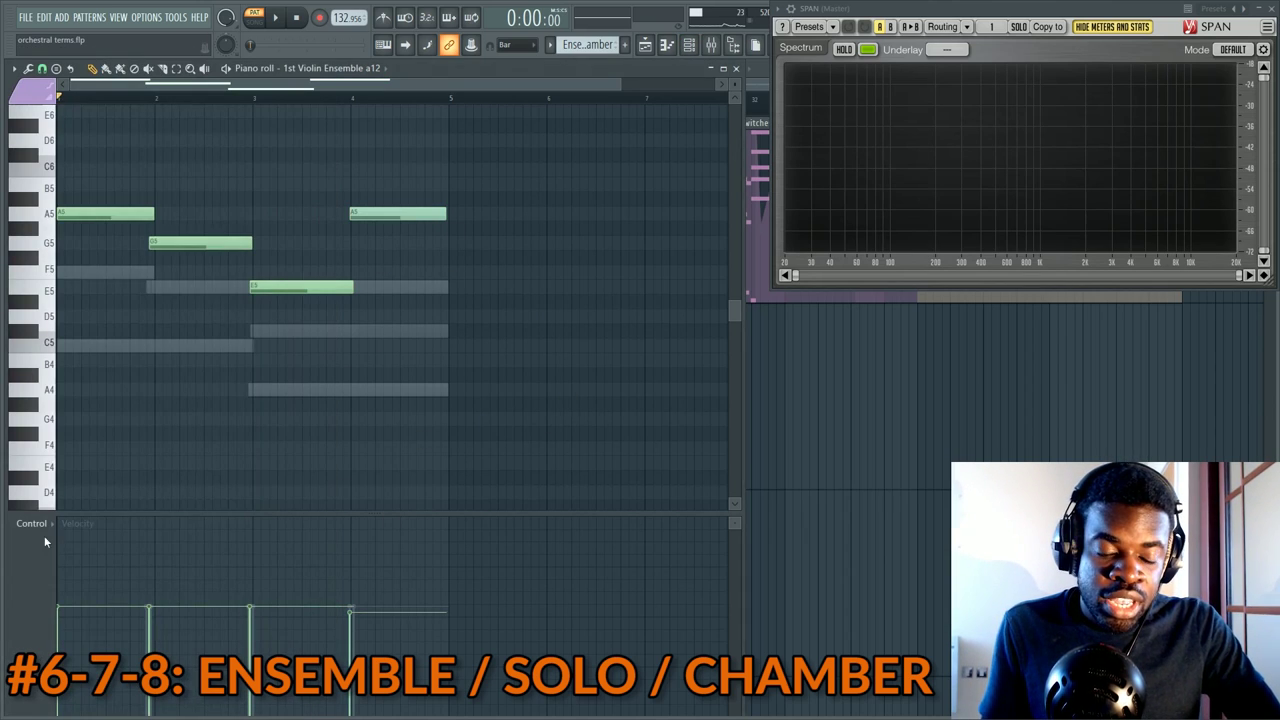
# Enable Cello Ensemble a7 and Viola Ensemble a7 alongside 1st Violin Ensemble a12, and check the viola notes
pyautogui.press('F6')
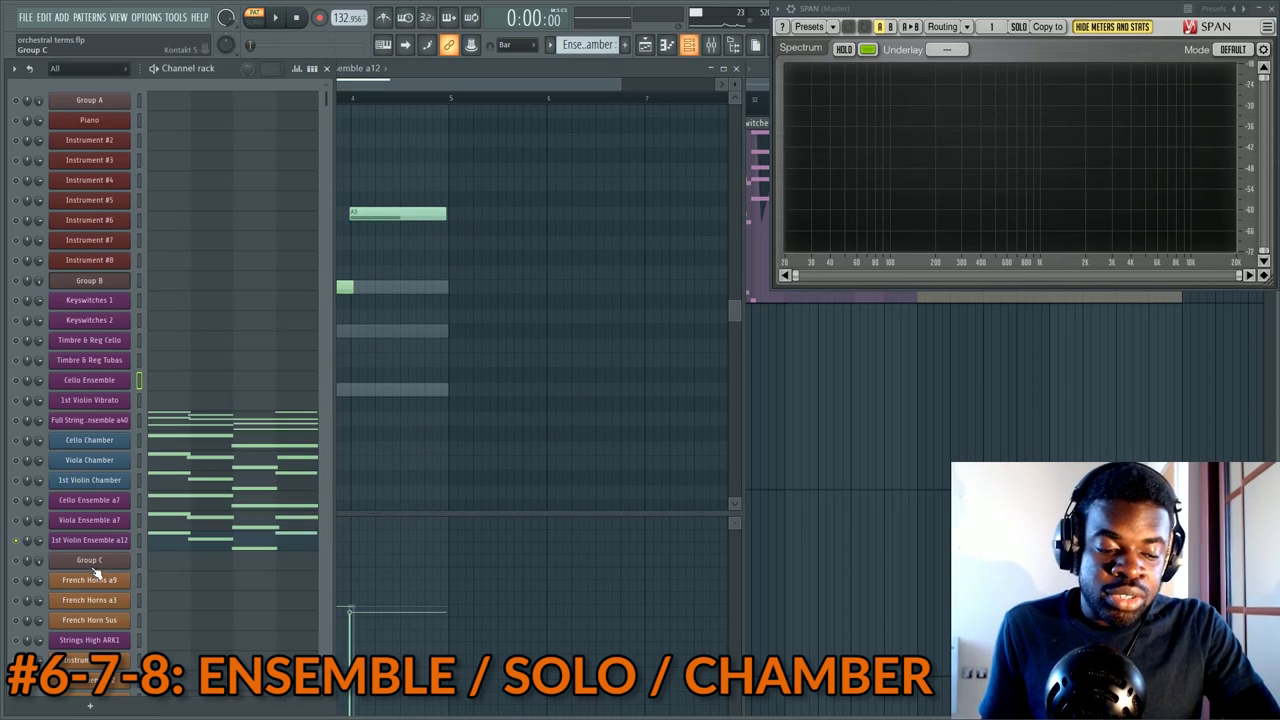
pyautogui.click(16, 520)
pyautogui.click(181, 518)
pyautogui.press('F6')
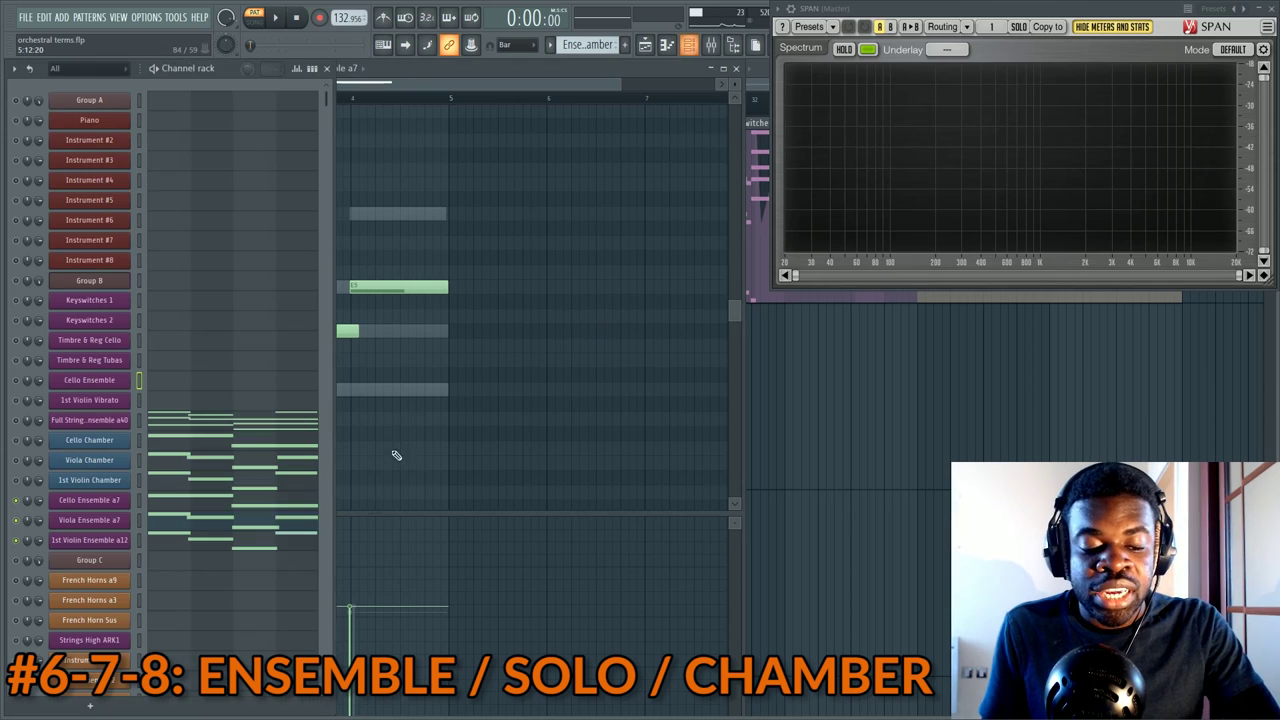
# Open the 1st Violin Ensemble a12 notes and highlight the last A5 note
pyautogui.click(280, 545)
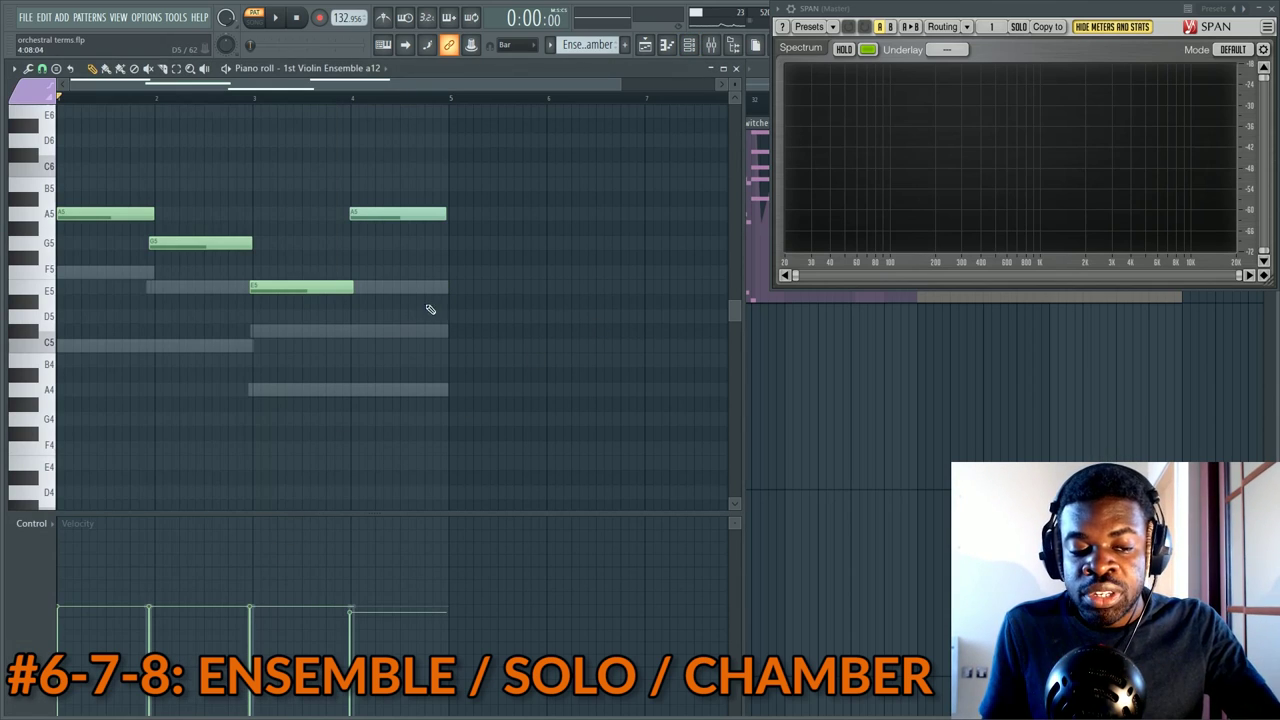
pyautogui.click(370, 213)
pyautogui.click(437, 215)
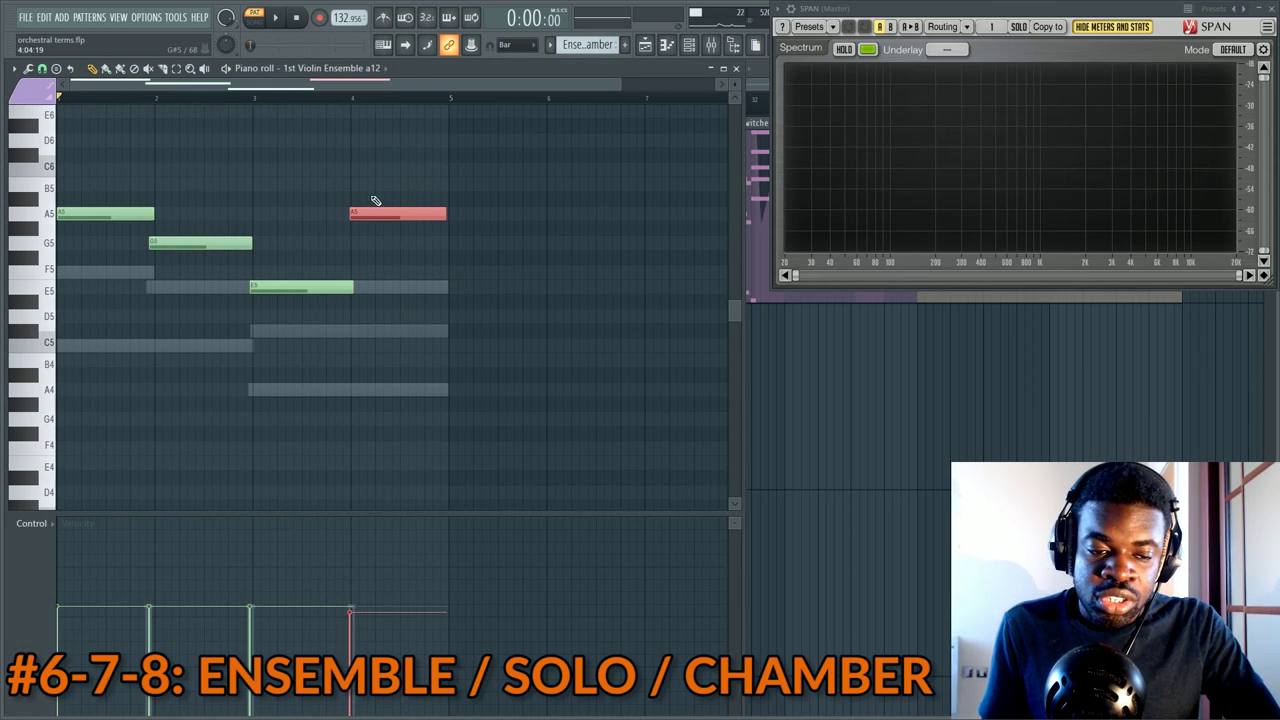
# Examine the Cello Ensemble a7 notes against the viola and violin ghost notes, checking the pattern's channels in between
pyautogui.press('F6')
pyautogui.click(287, 515)
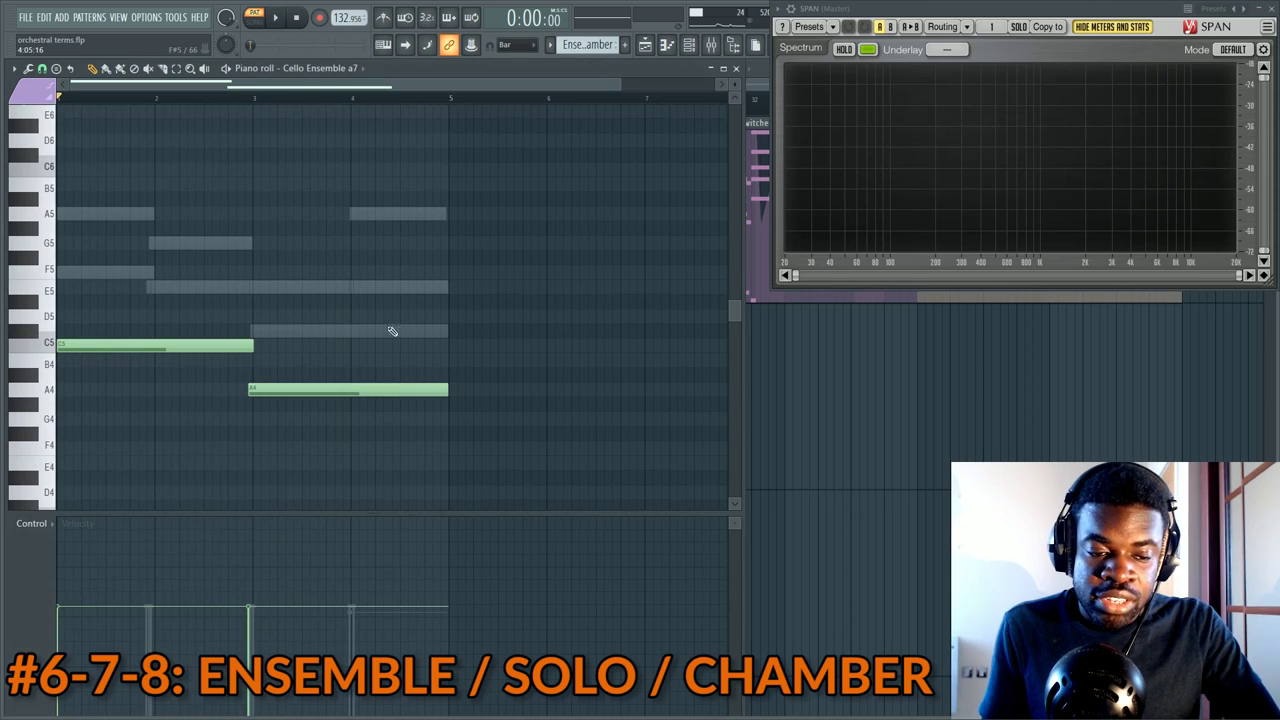
pyautogui.press('F6')
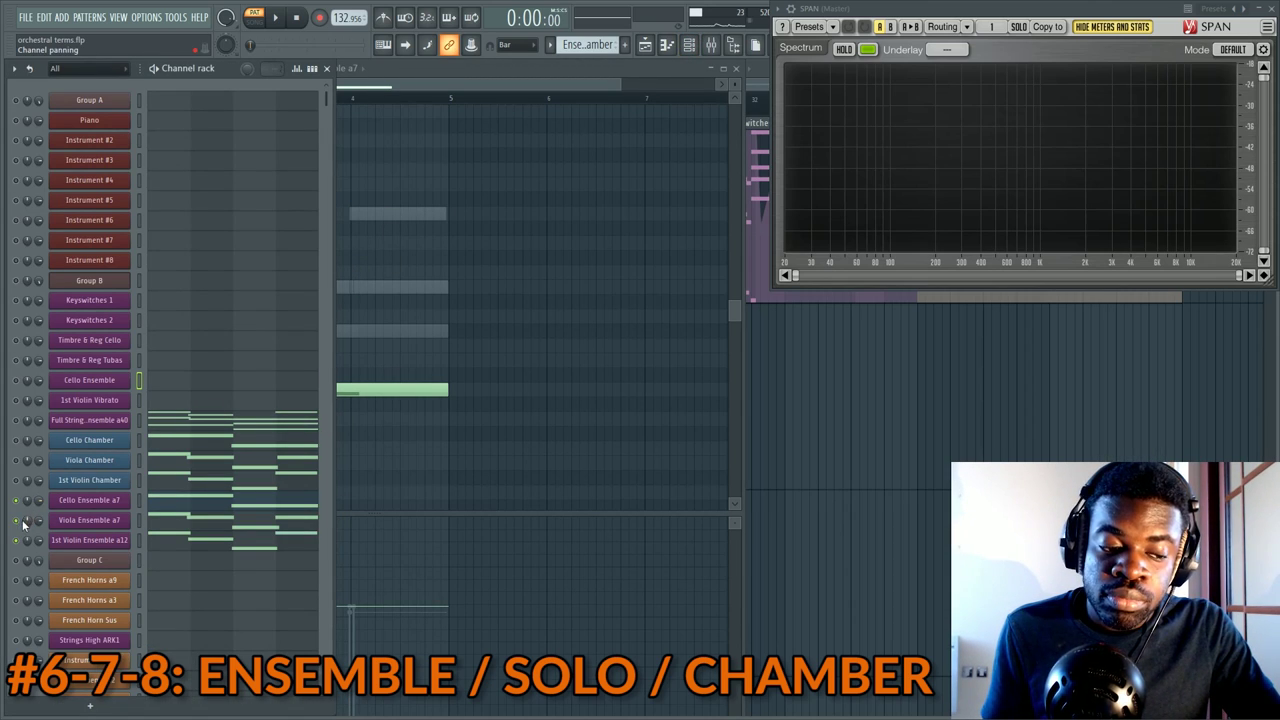
pyautogui.press('F6')
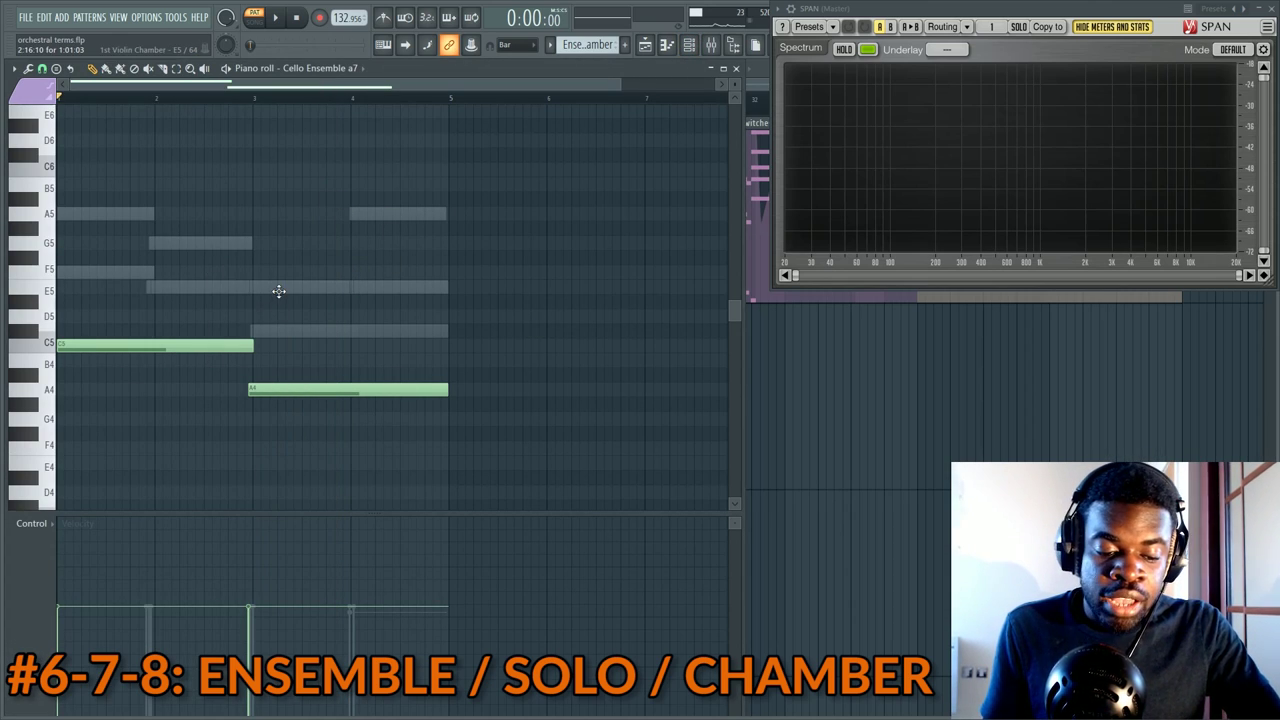
# Solo Full Strings Ensemble a40, examine its notes in the piano roll, and return to the pattern's channels
pyautogui.press('F6')
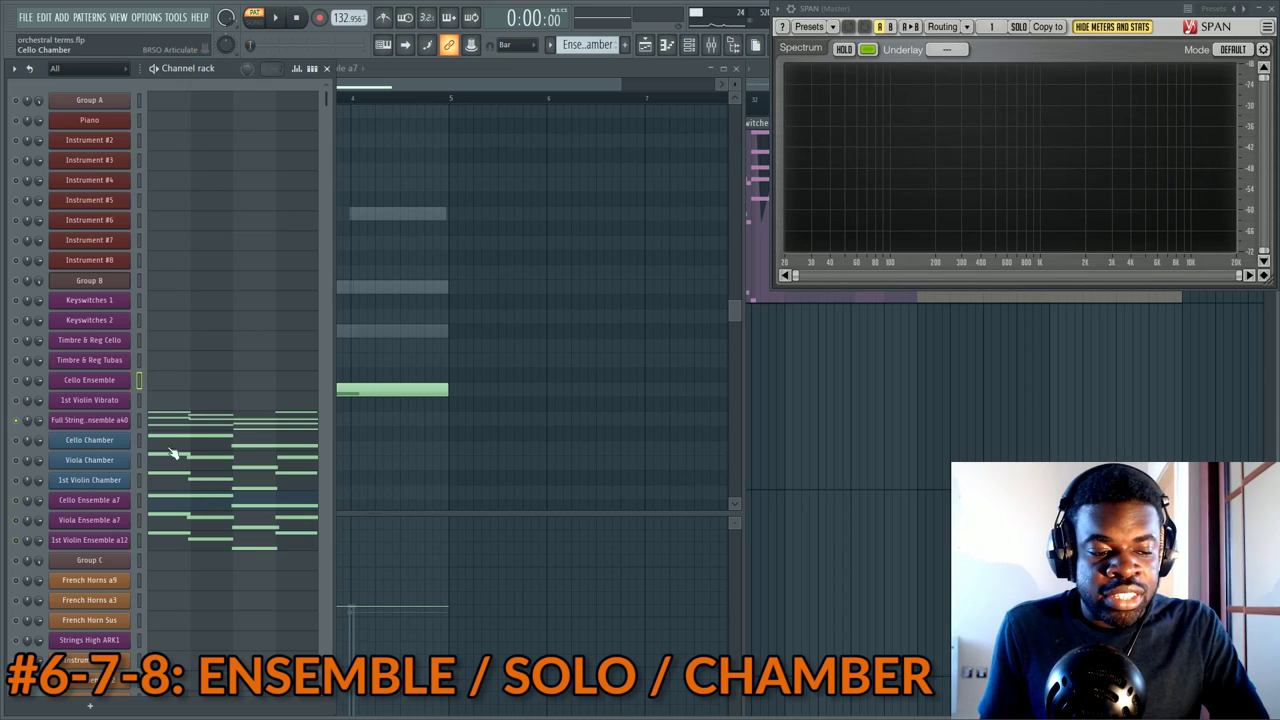
pyautogui.click(225, 406)
pyautogui.press('F6')
pyautogui.click(229, 421)
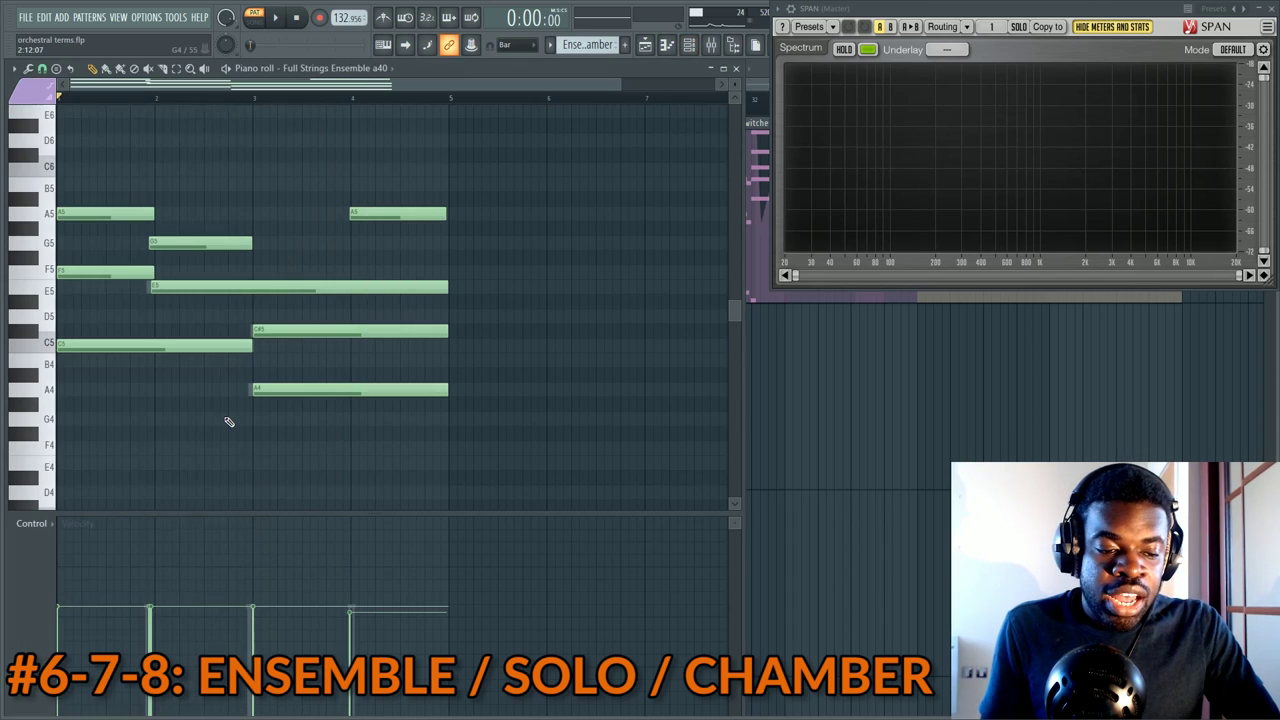
pyautogui.press('F6')
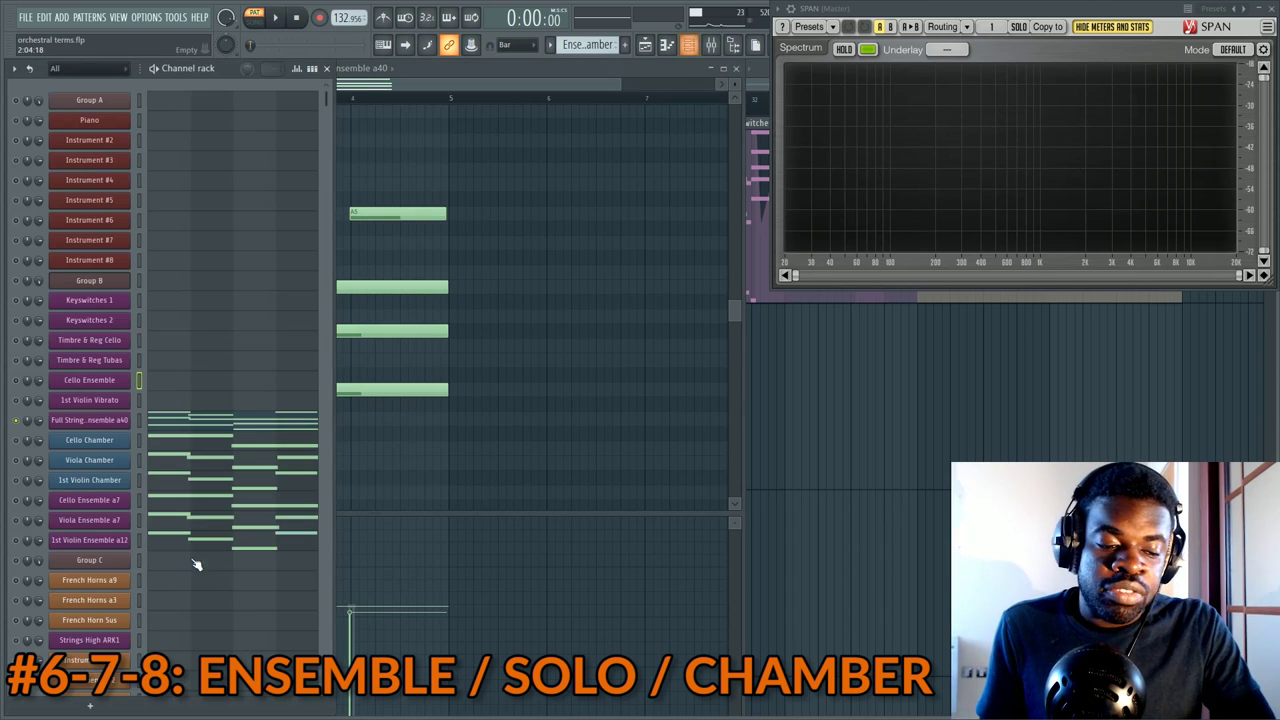
# Review the Cello Ensemble a7 notes and bring up the playlist beside the pattern's channels
pyautogui.click(199, 506)
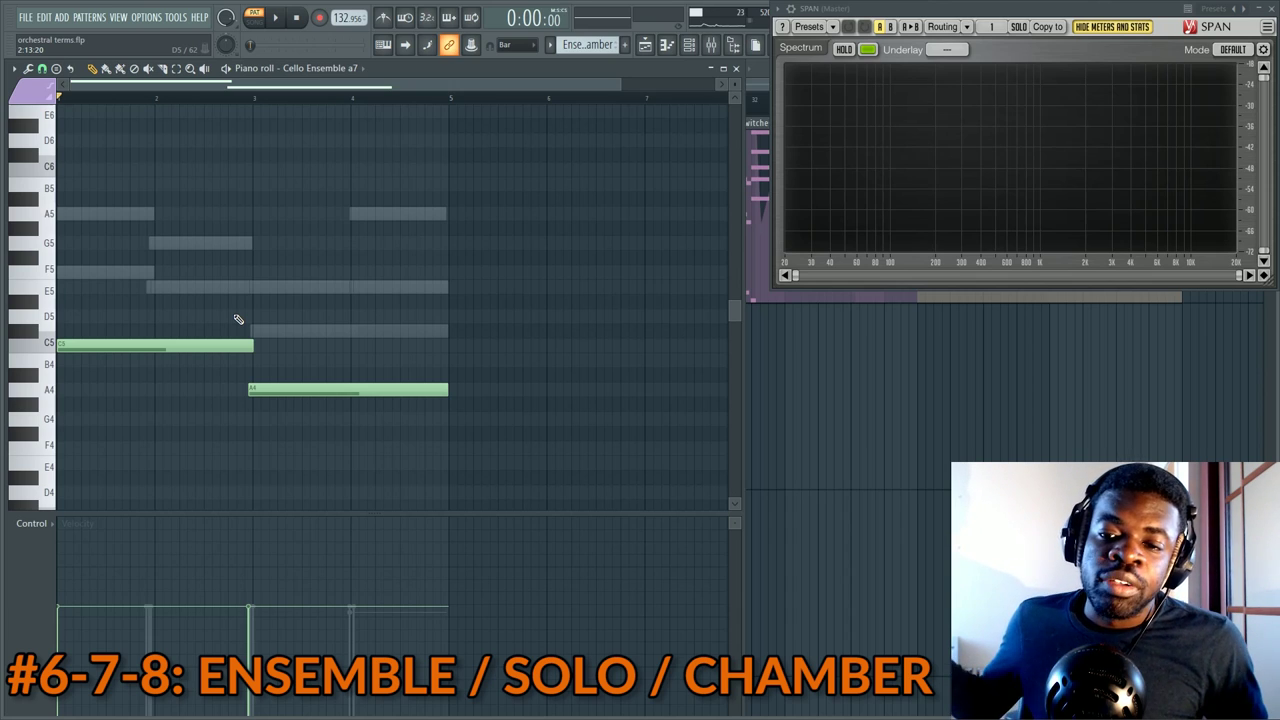
pyautogui.press('F5')
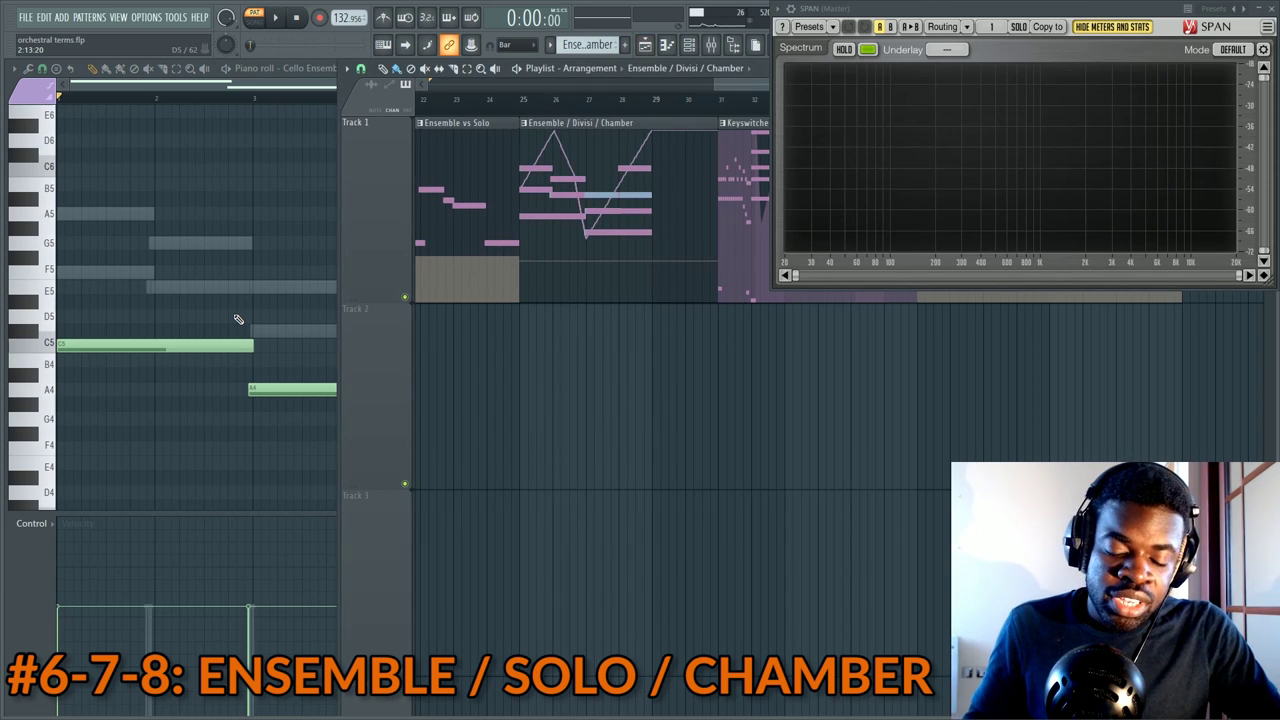
pyautogui.press('F6')
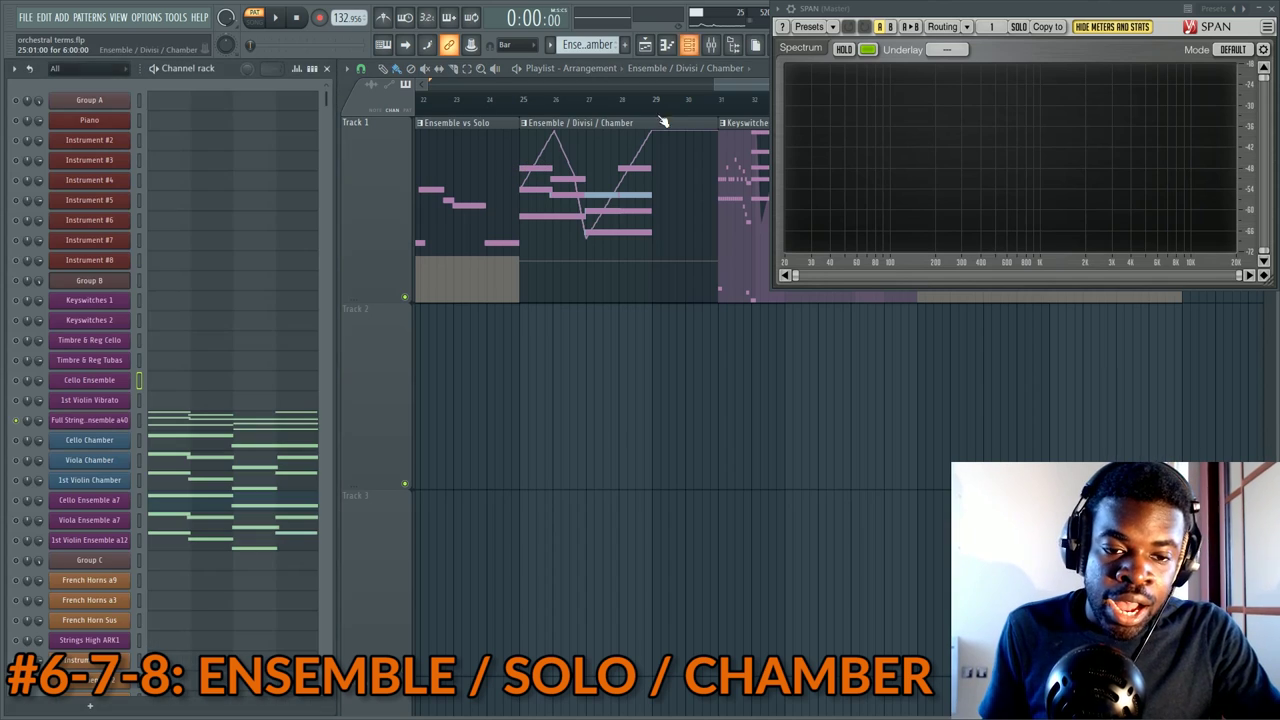
# Open the Full Strings Ensemble a40 notes and delete the stray short D5 note placed in bar 2
pyautogui.click(249, 420)
pyautogui.click(194, 320)
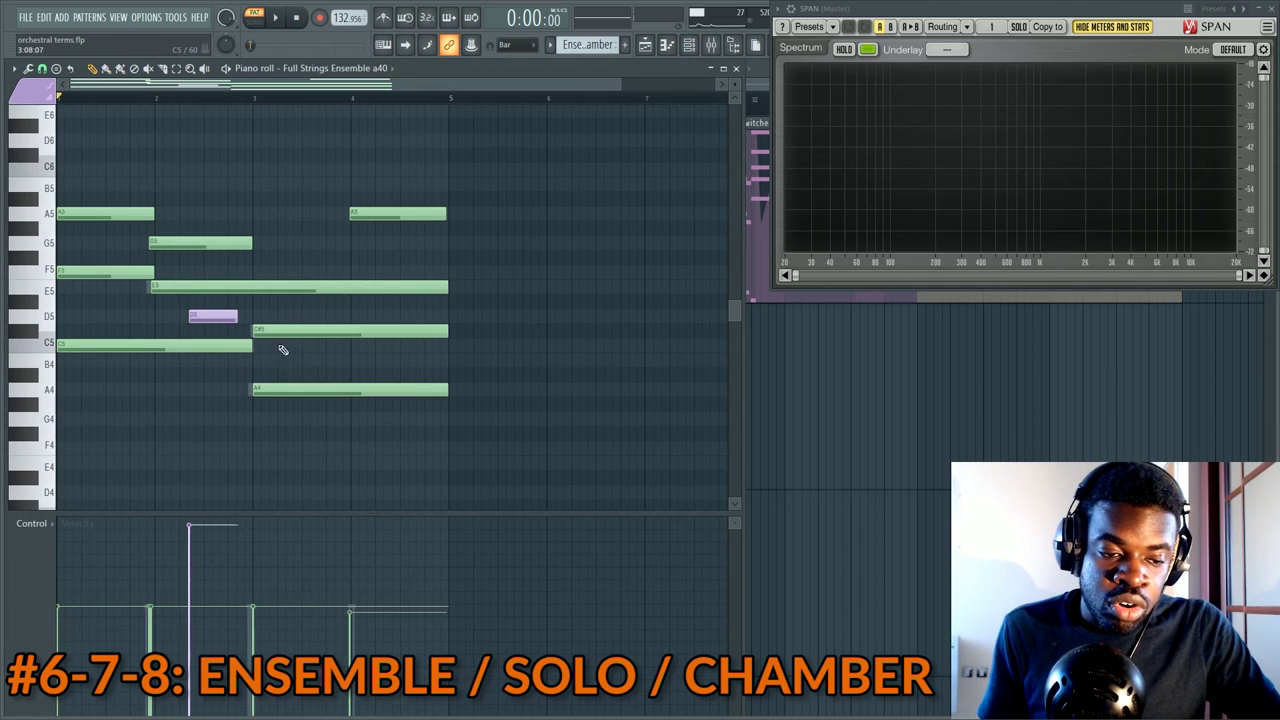
pyautogui.rightClick(218, 318)
# Show the playlist beside the pattern's channels, enable all channels, and bring the Ensemble / Divisi / Chamber clip into view
pyautogui.press('F5')
pyautogui.press('F5')
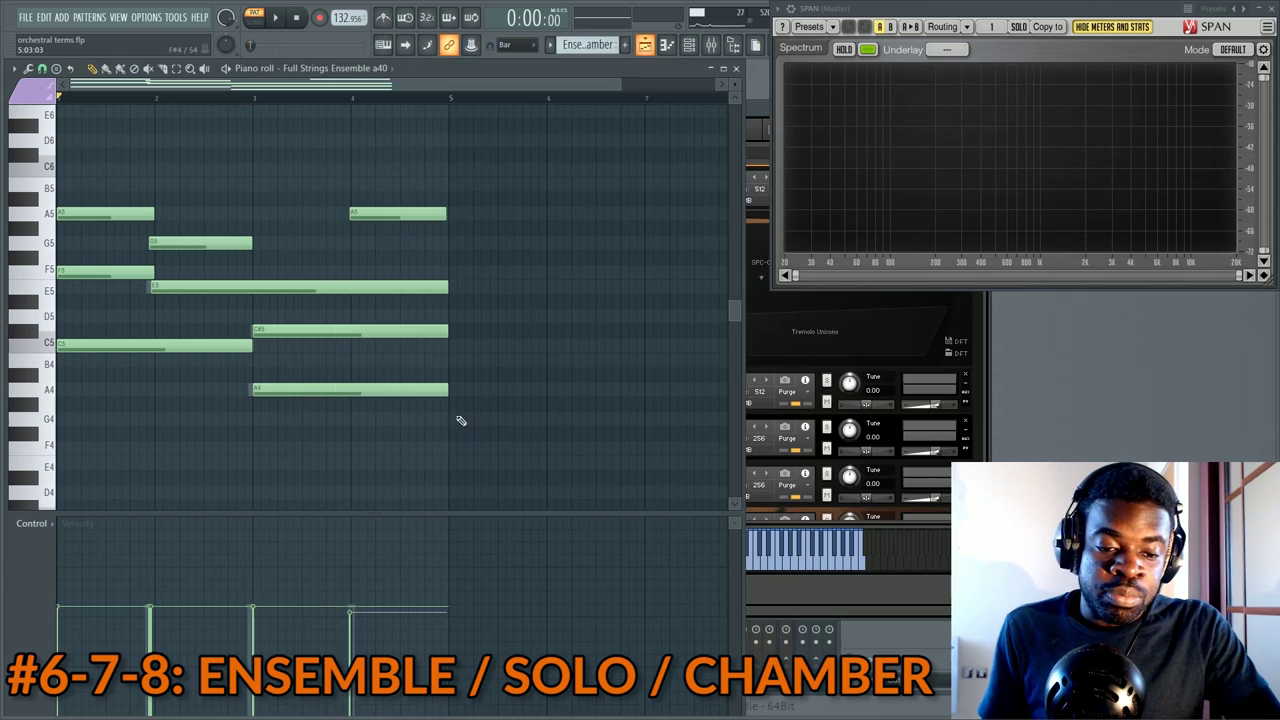
pyautogui.press('F5')
pyautogui.press('F6')
pyautogui.scroll(-2, 670, 90)
pyautogui.moveTo(669, 88); pyautogui.dragTo(759, 98)
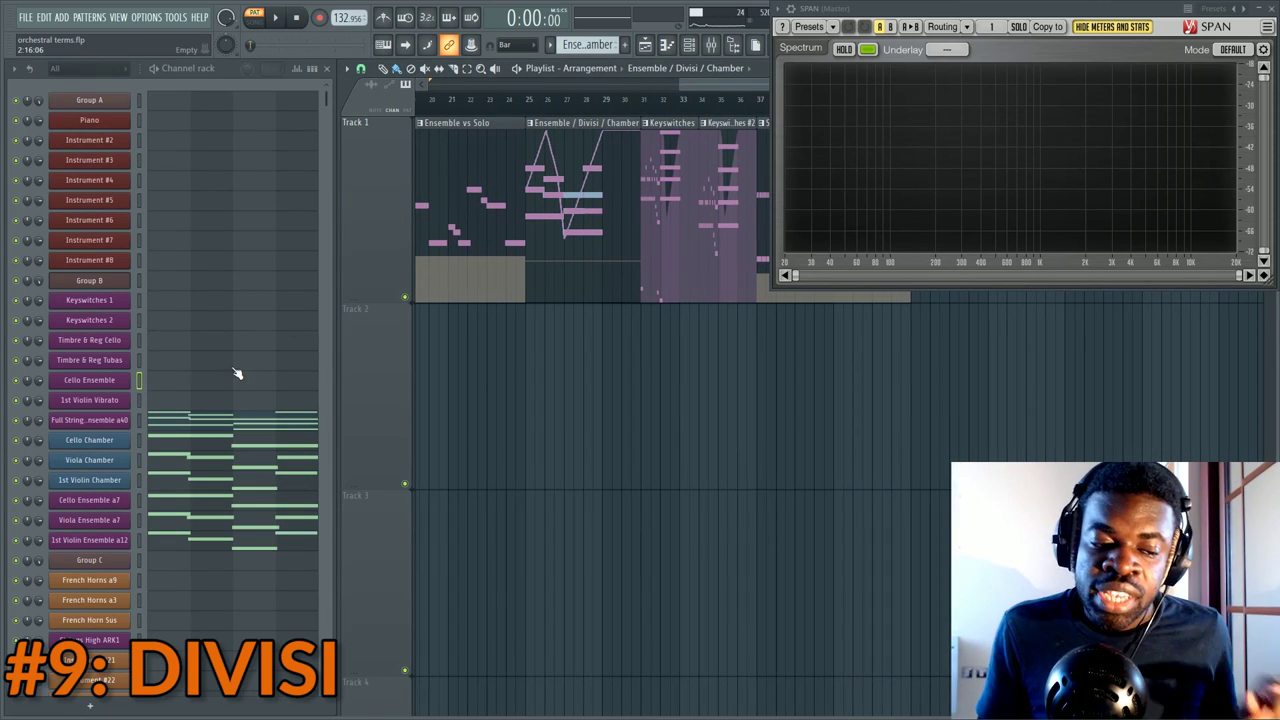
# Highlight all the Full Strings Ensemble a40 notes in the piano roll and return to the pattern's channels
pyautogui.click(175, 427)
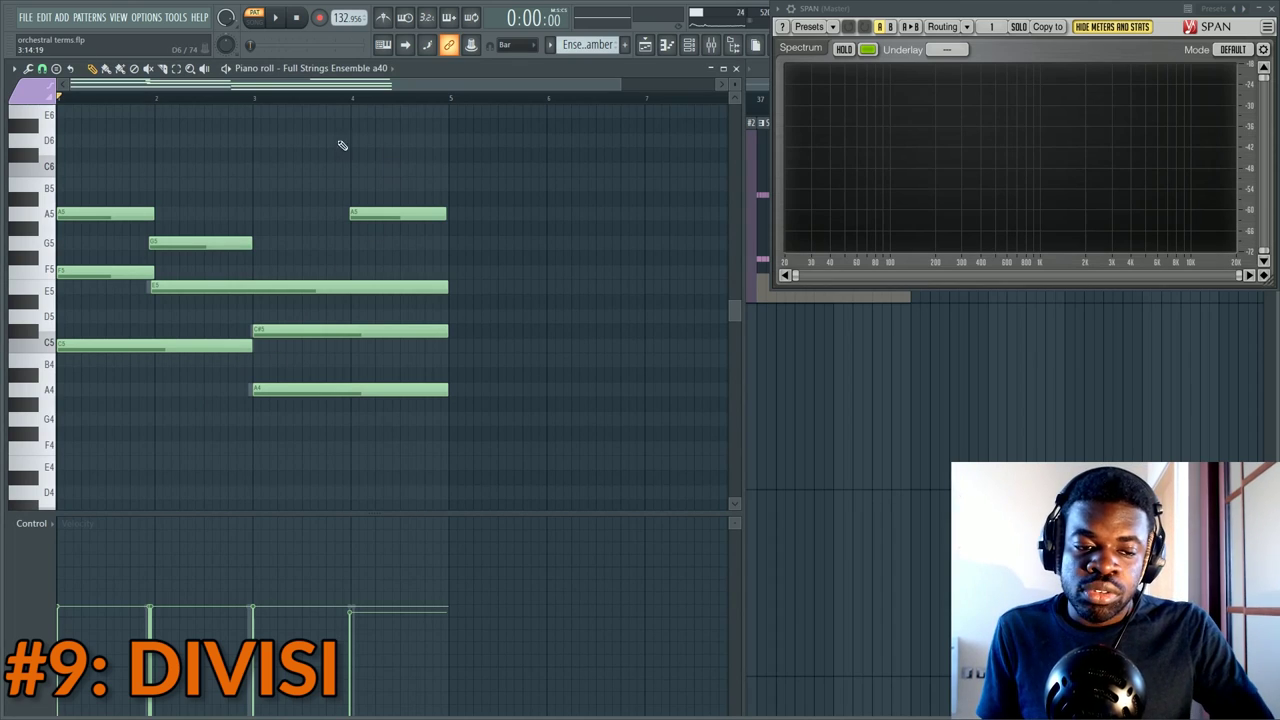
pyautogui.hotkey('ctrl', 'a')
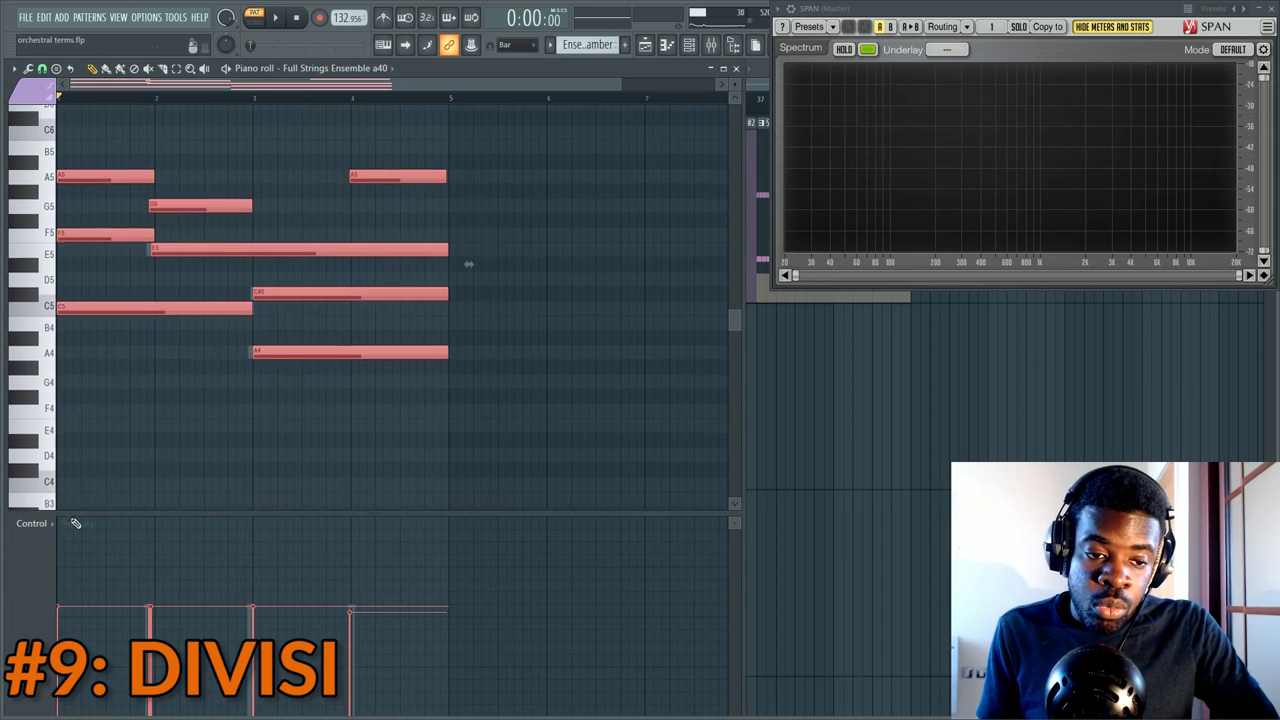
pyautogui.press('F6')
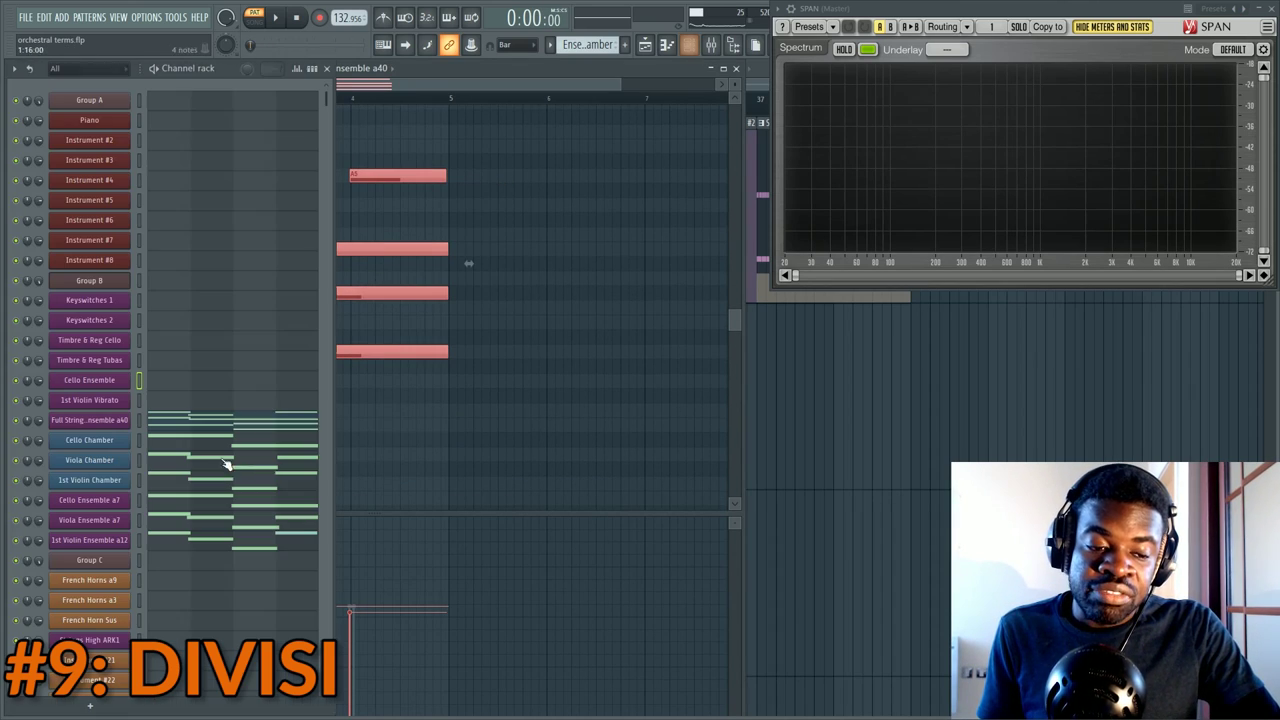
# Open the Full Strings Ensemble a40 notes, bring the whole passage into view, select all the notes and clear the selection
pyautogui.click(439, 427)
pyautogui.scroll(2, 411, 243)
pyautogui.scroll(2, 412, 101)
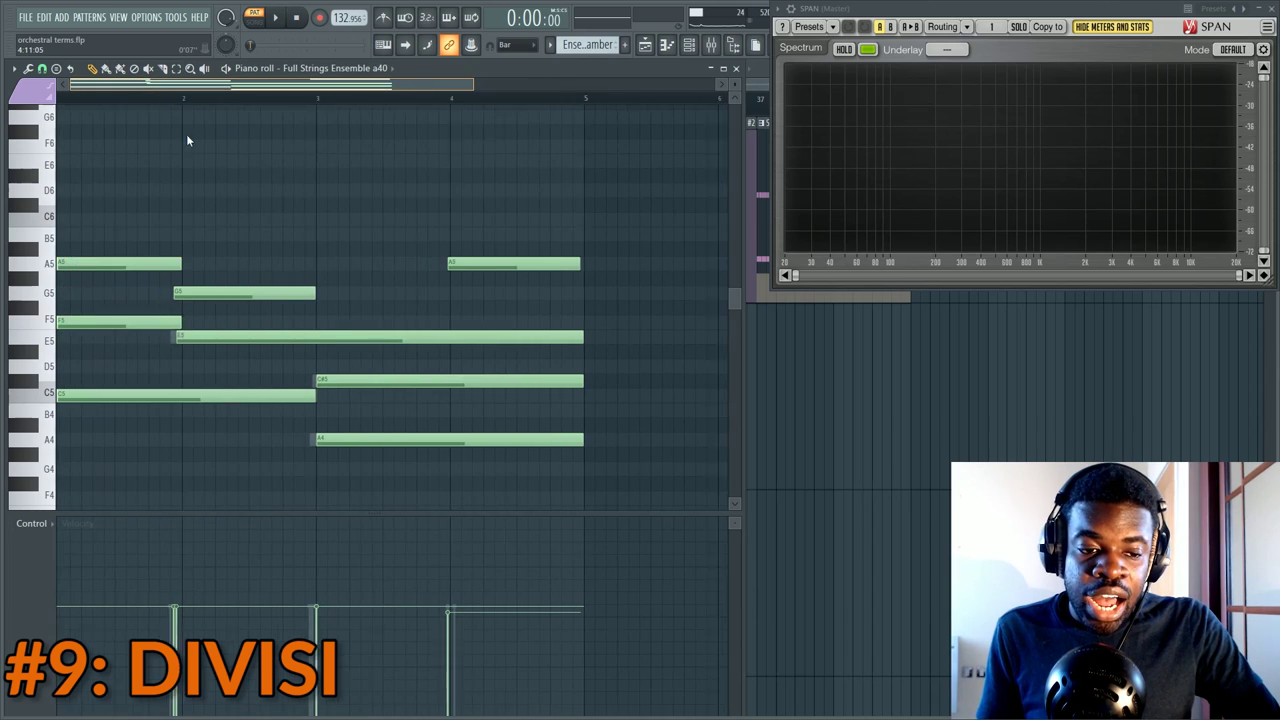
pyautogui.scroll(-1, 240, 180)
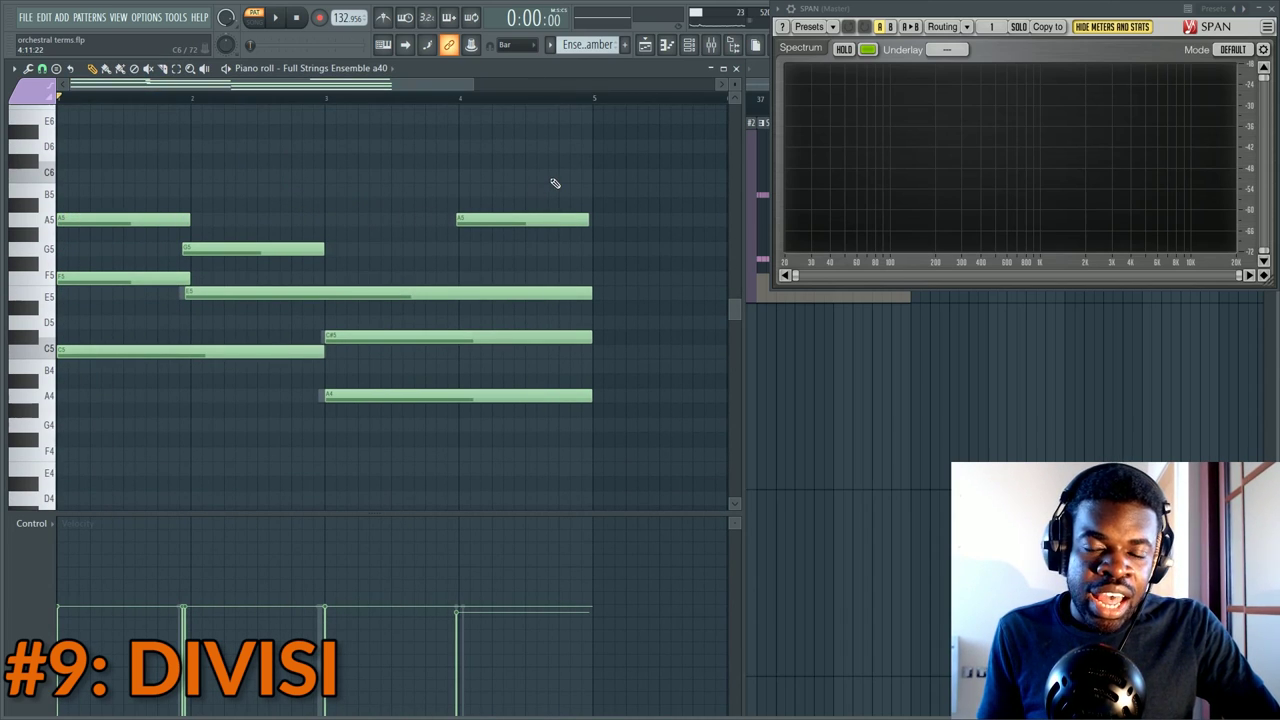
pyautogui.hotkey('ctrl', 'a')
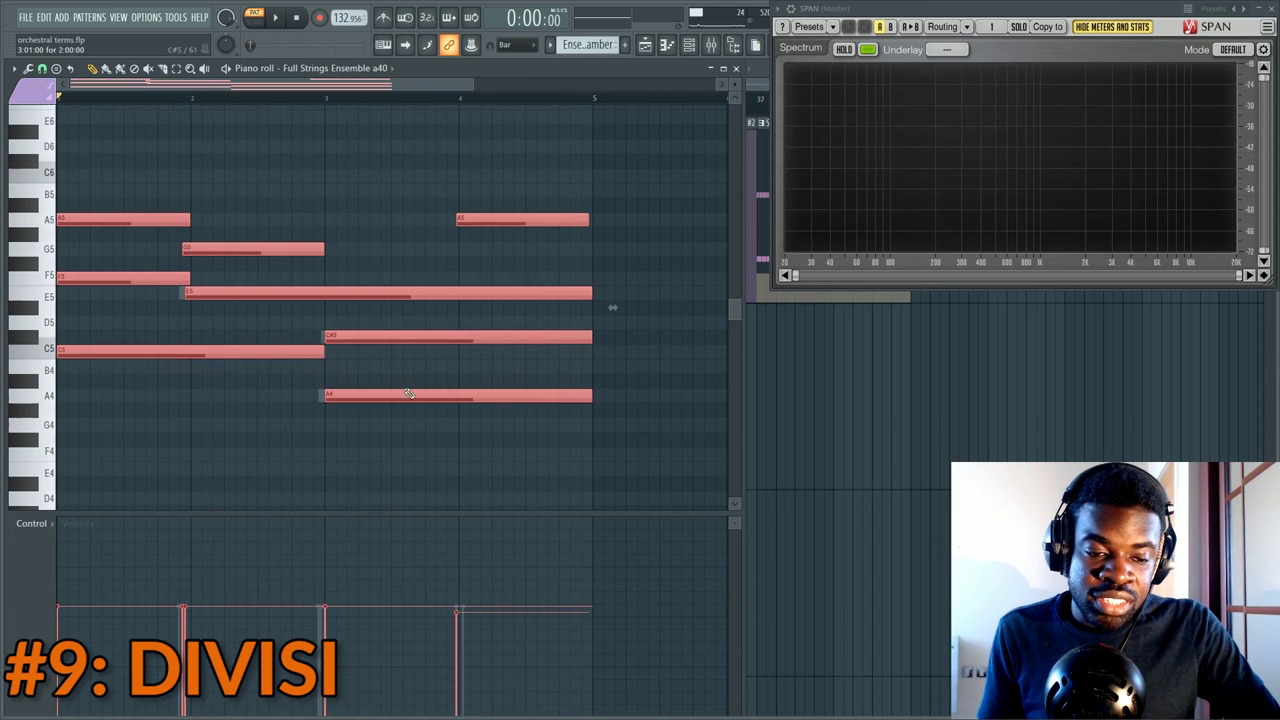
pyautogui.hotkey('ctrl', 'd')
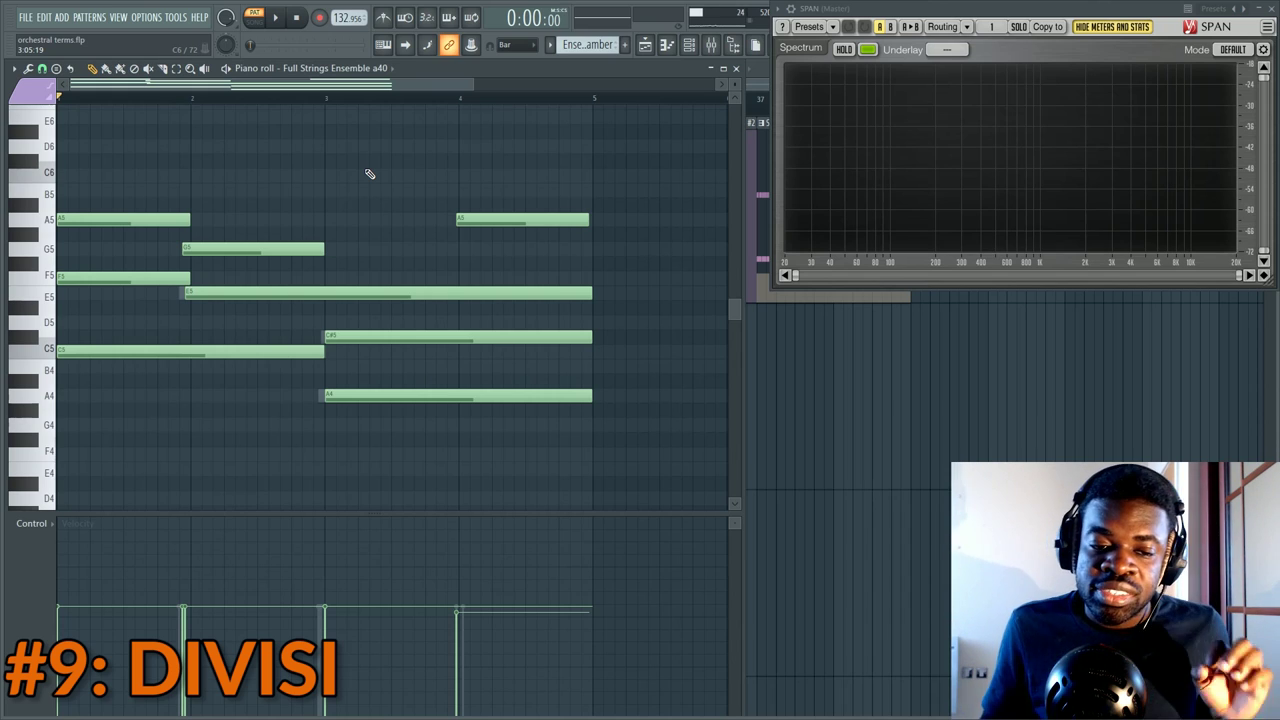
# Find the Keyswitches clip in the playlist and open the full Keyswitches 1 note sequence in the piano roll
pyautogui.press('F5')
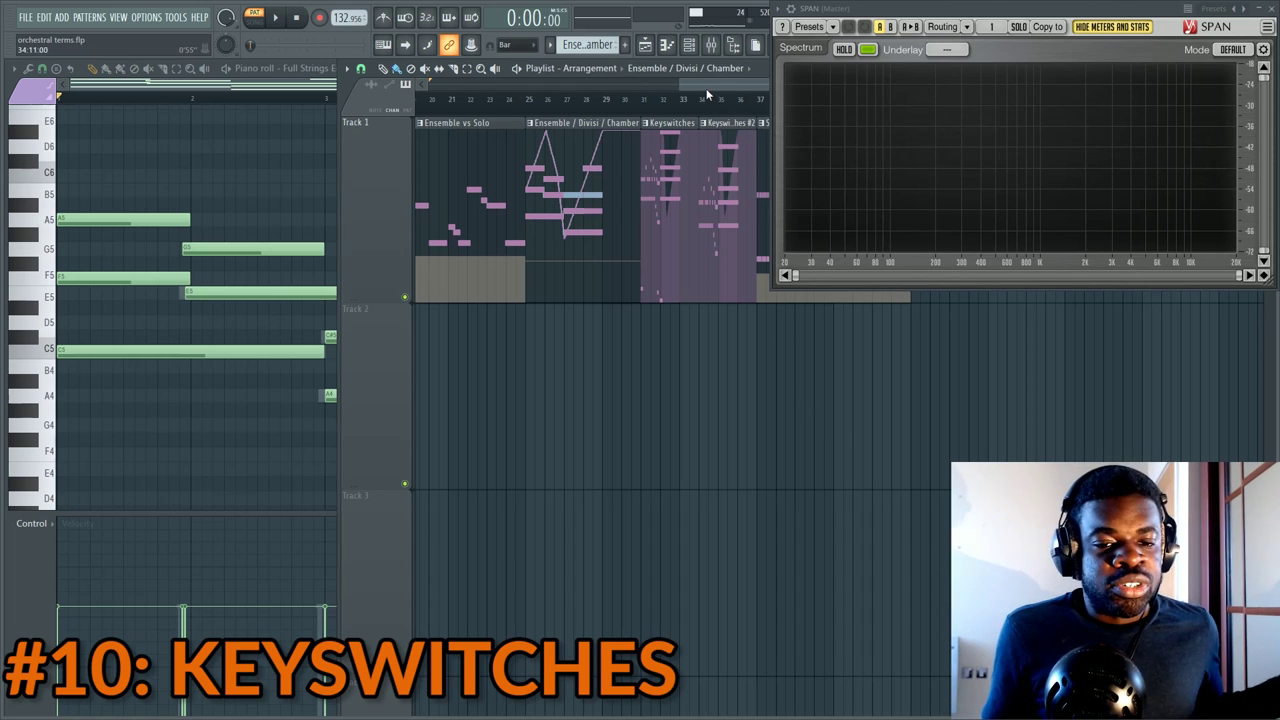
pyautogui.scroll(-3, 703, 92)
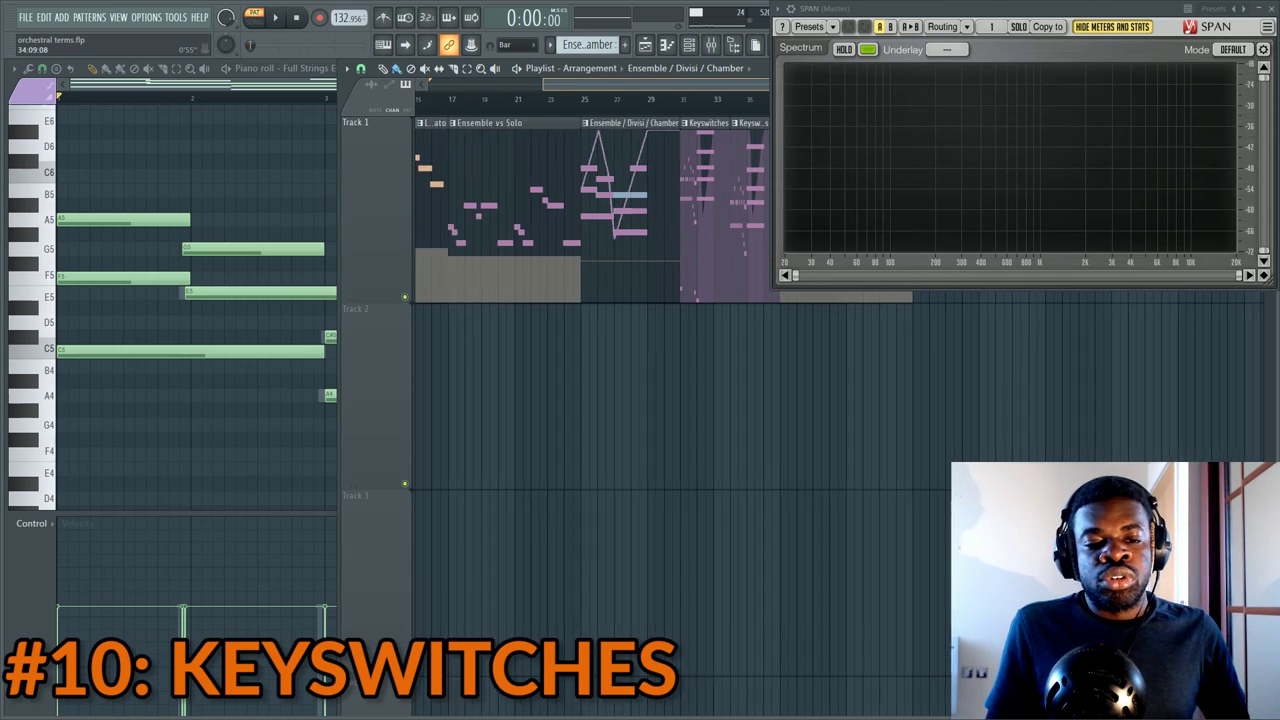
pyautogui.click(641, 99)
pyautogui.scroll(4, 645, 95)
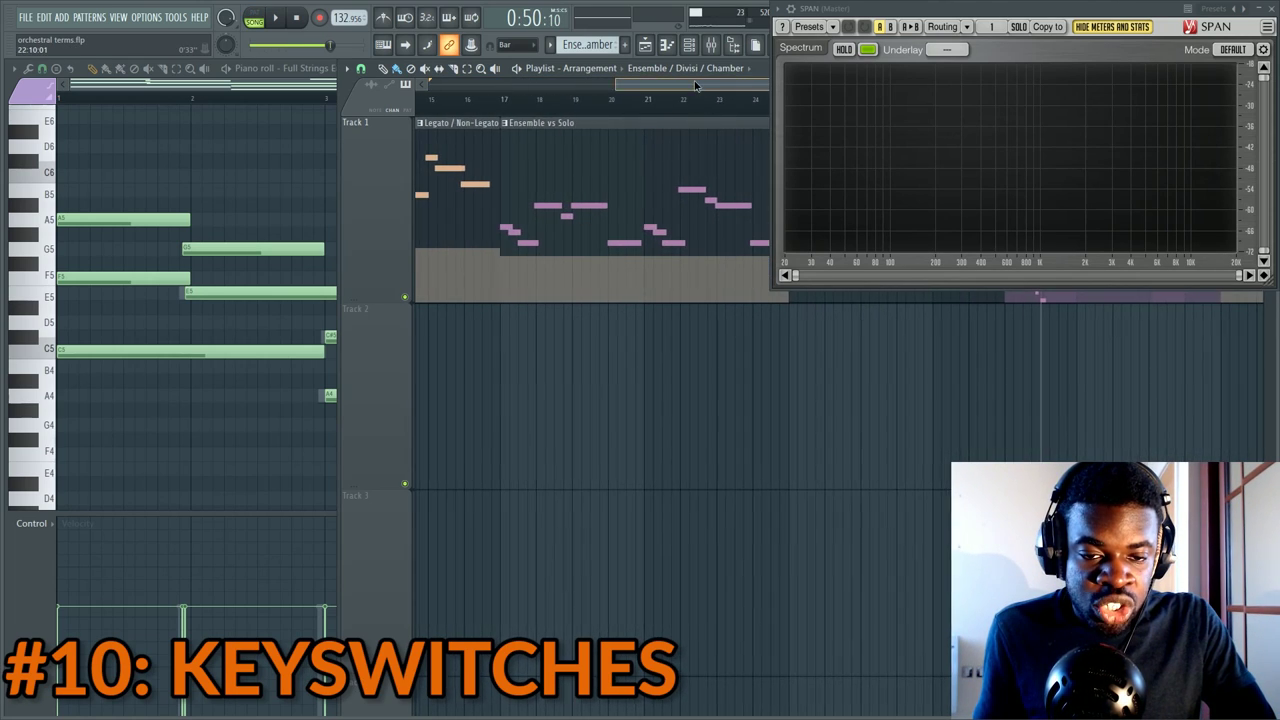
pyautogui.moveTo(697, 86); pyautogui.dragTo(876, 88)
pyautogui.doubleClick(577, 188)
pyautogui.keyDown('ctrl'); pyautogui.rightClick(318, 235); pyautogui.keyUp('ctrl')
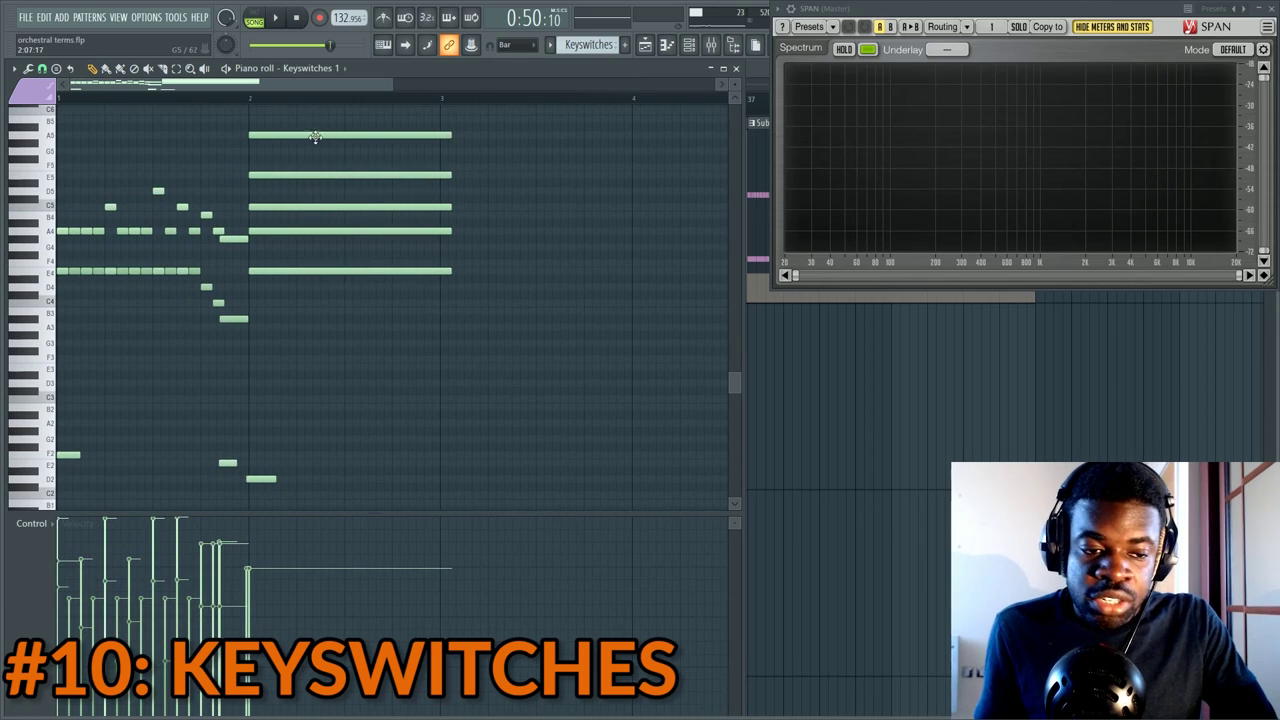
# Switch playback to pattern mode and play the Keyswitches pattern from its beginning through the long chord
pyautogui.click(280, 100)
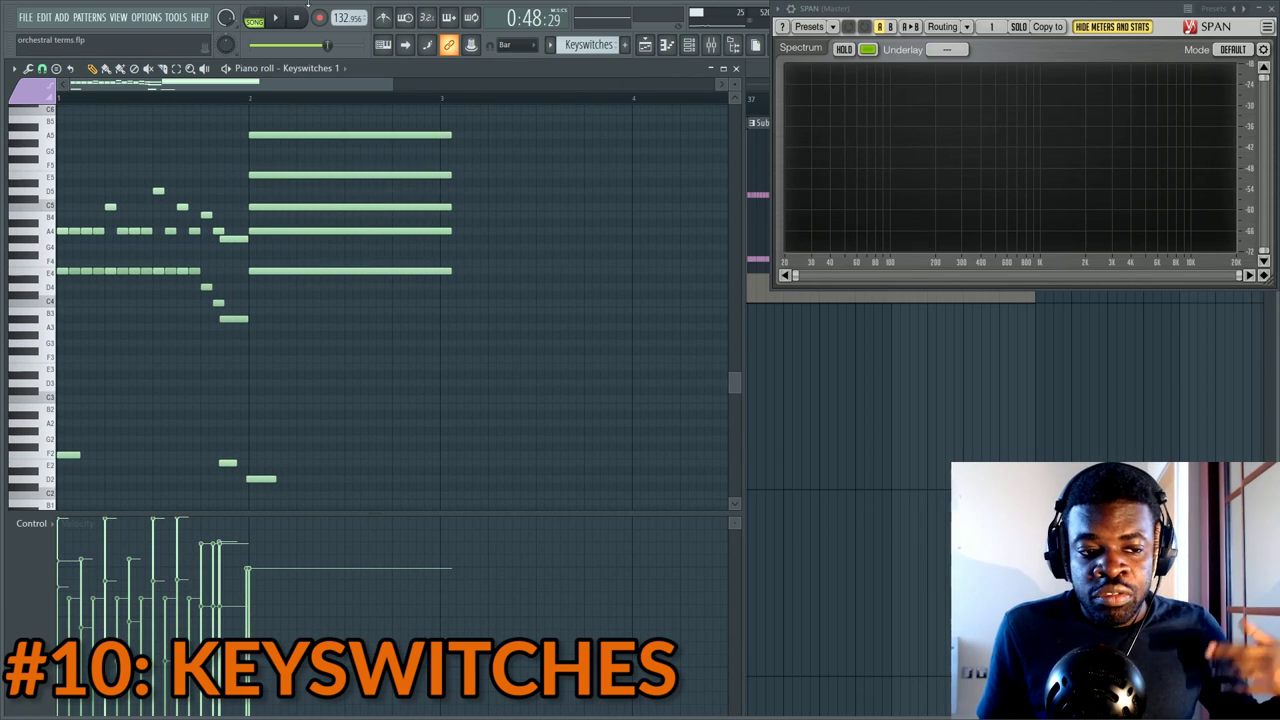
pyautogui.click(254, 17)
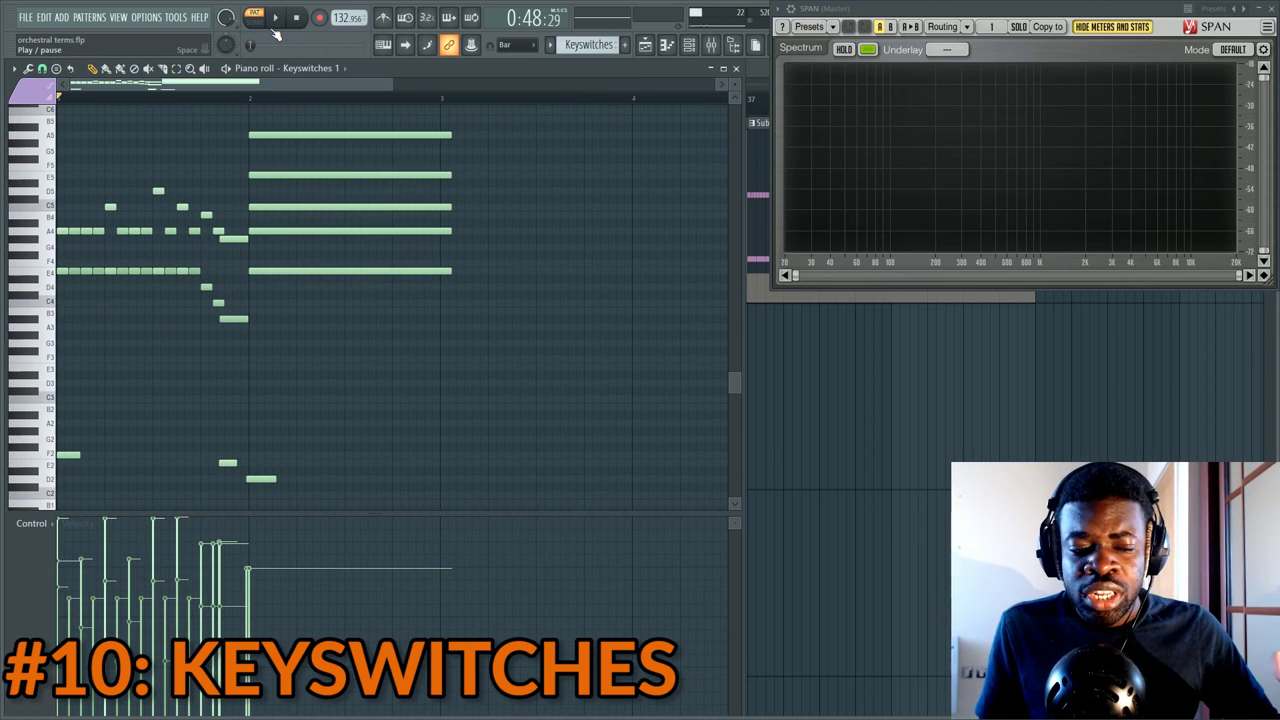
pyautogui.click(274, 22)
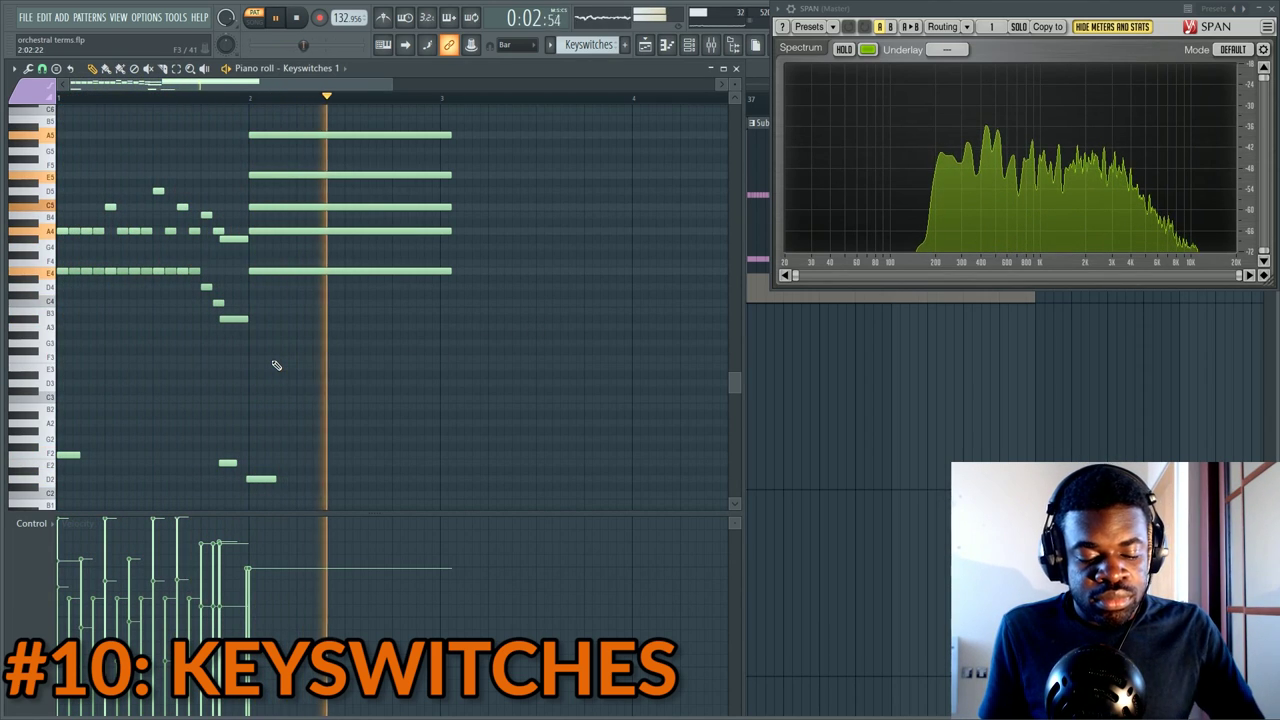
pyautogui.press('space')
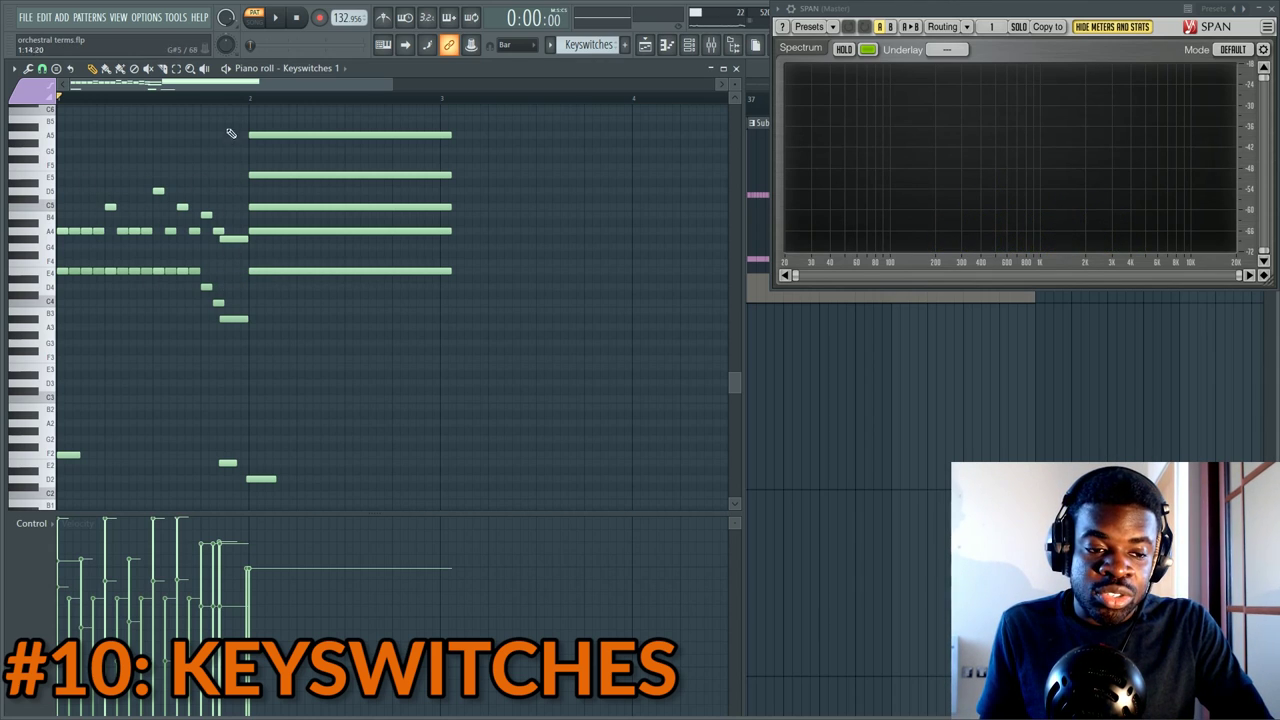
# Play the Keyswitches 1 passage briefly from near the end of bar 1
pyautogui.click(225, 98)
pyautogui.scroll(2, 227, 103)
pyautogui.press('space')
pyautogui.press('space')
# Highlight the two longer notes just before bar 2, clear the selection and return the playhead to the pattern start
pyautogui.moveTo(208, 194); pyautogui.dragTo(236, 396)
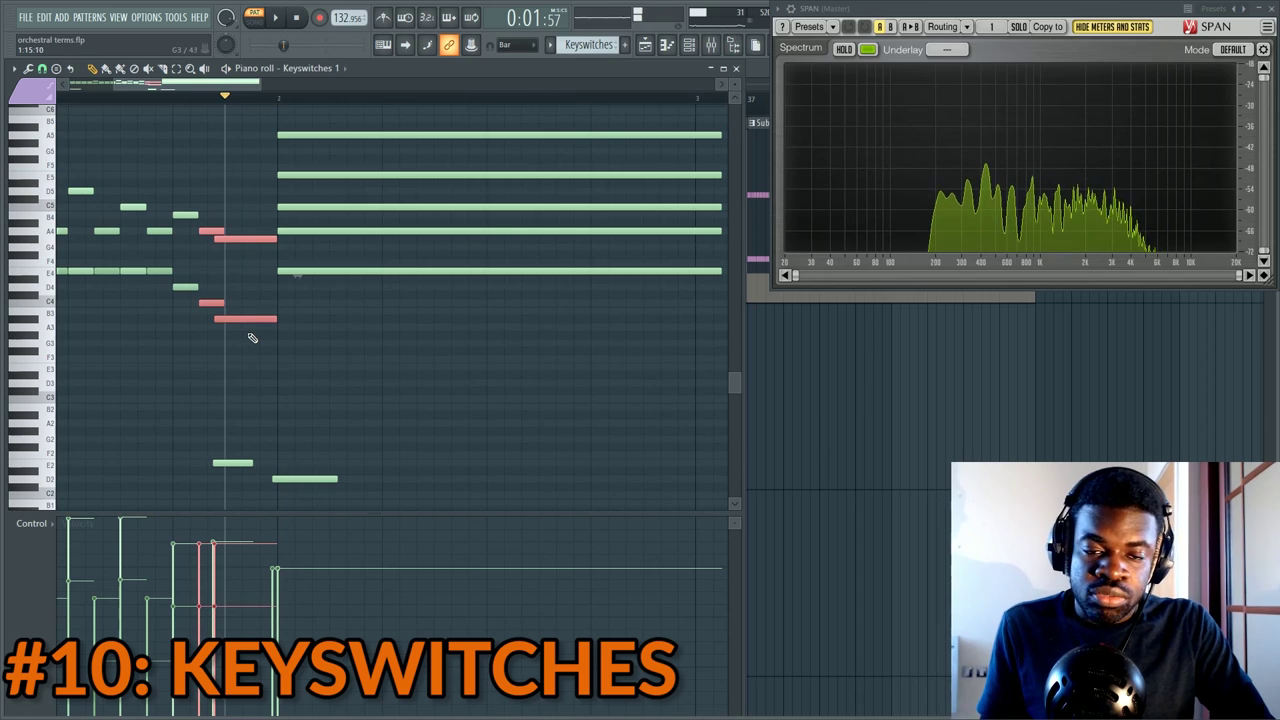
pyautogui.moveTo(240, 219); pyautogui.dragTo(250, 402)
pyautogui.rightClick(490, 341)
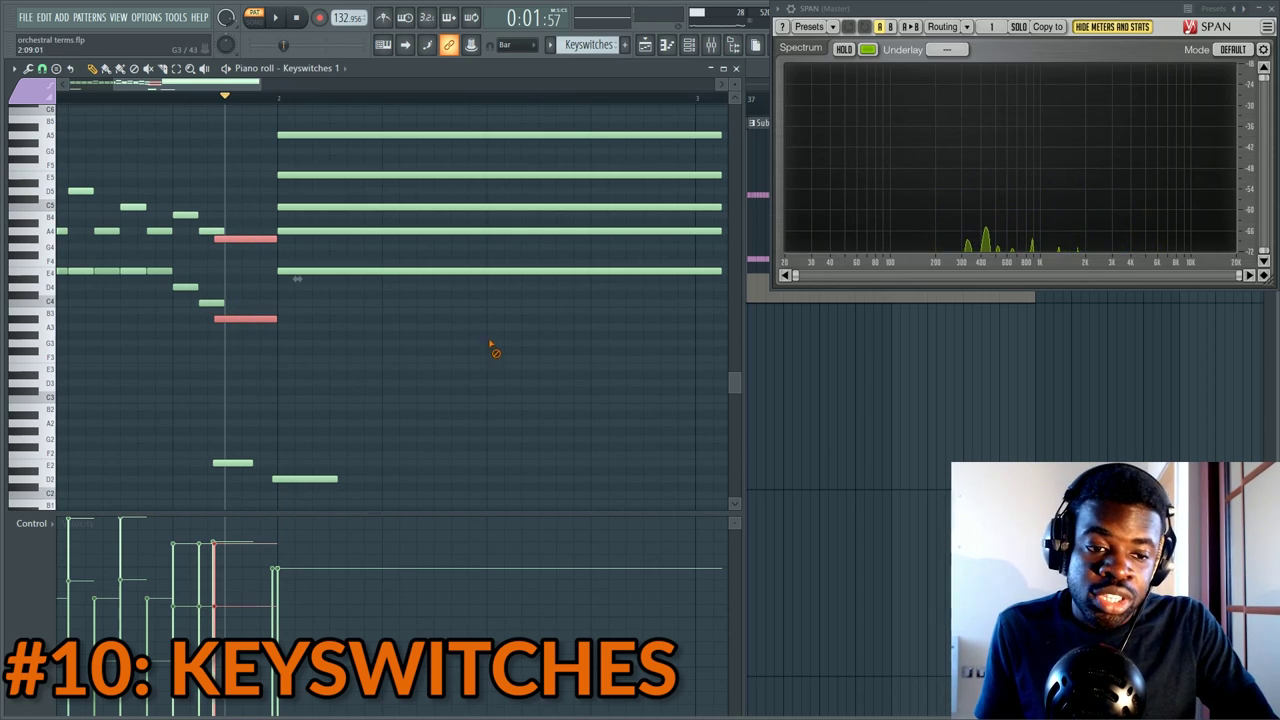
pyautogui.moveTo(278, 100); pyautogui.dragTo(57, 100)
pyautogui.scroll(-2, 266, 166)
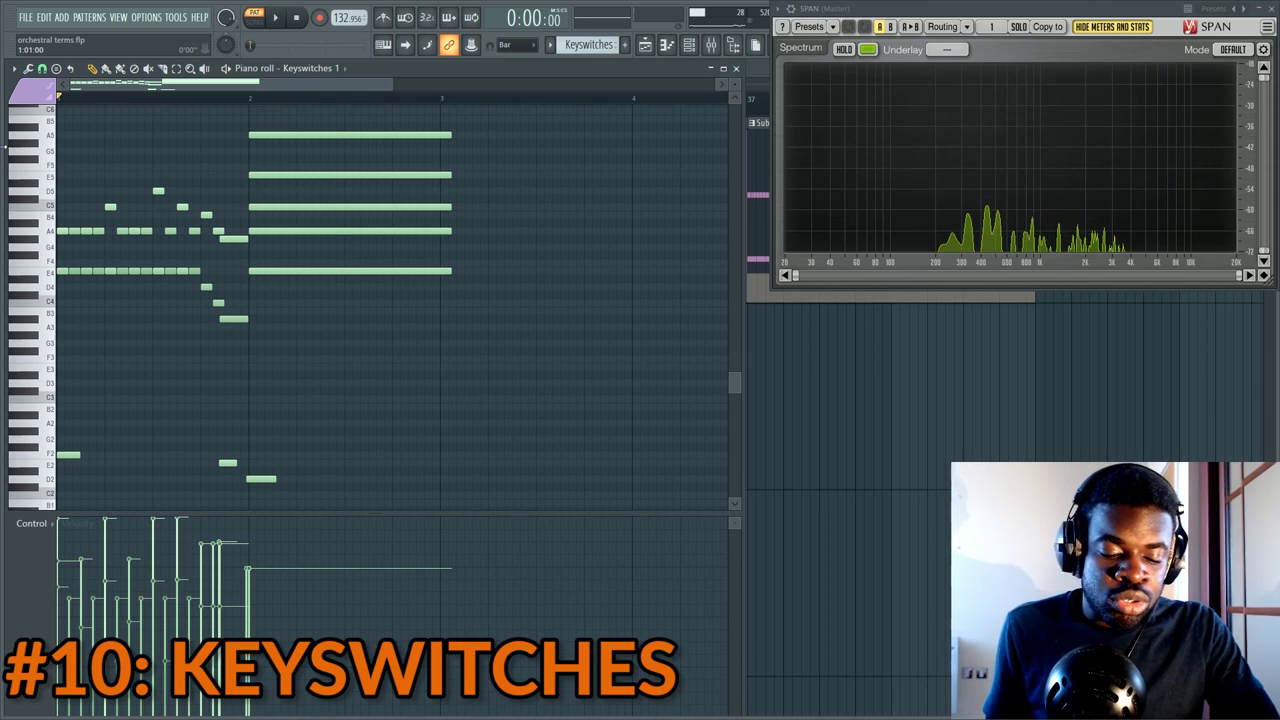
# Return to the pattern's channels, open the Group B Kontakt instrument and place its window so the whole rack is visible
pyautogui.press('F6')
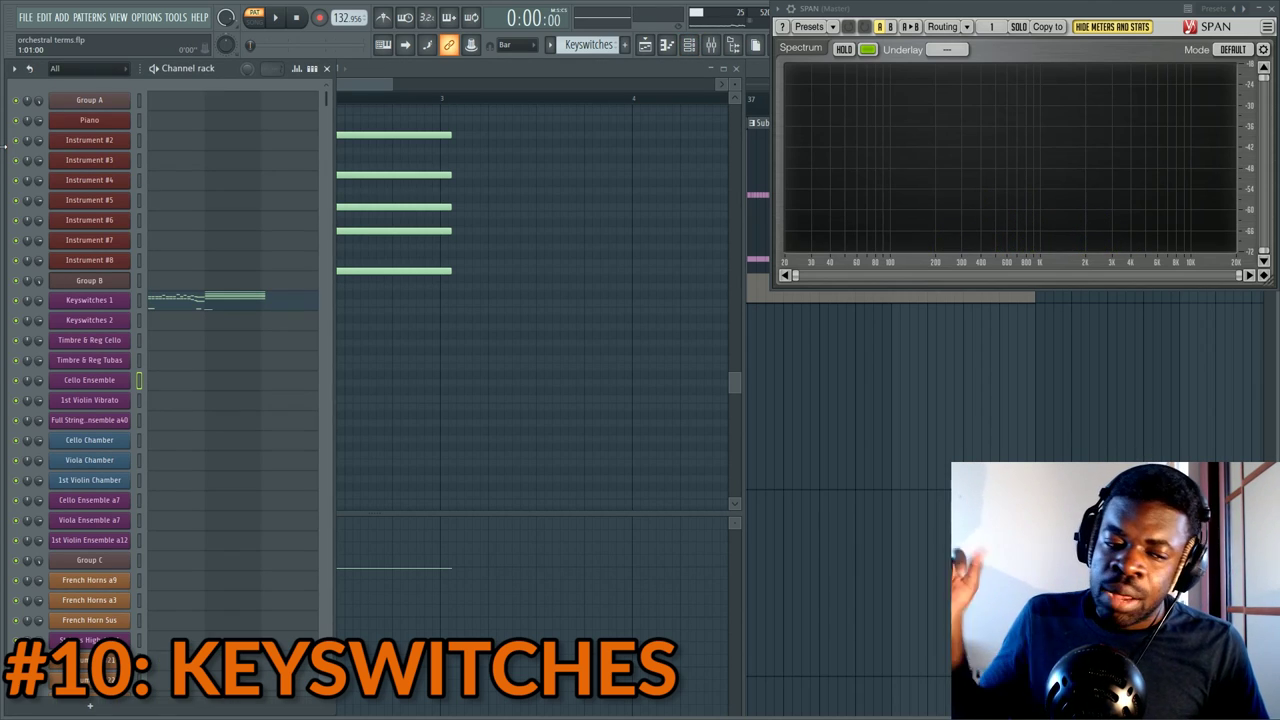
pyautogui.click(205, 300)
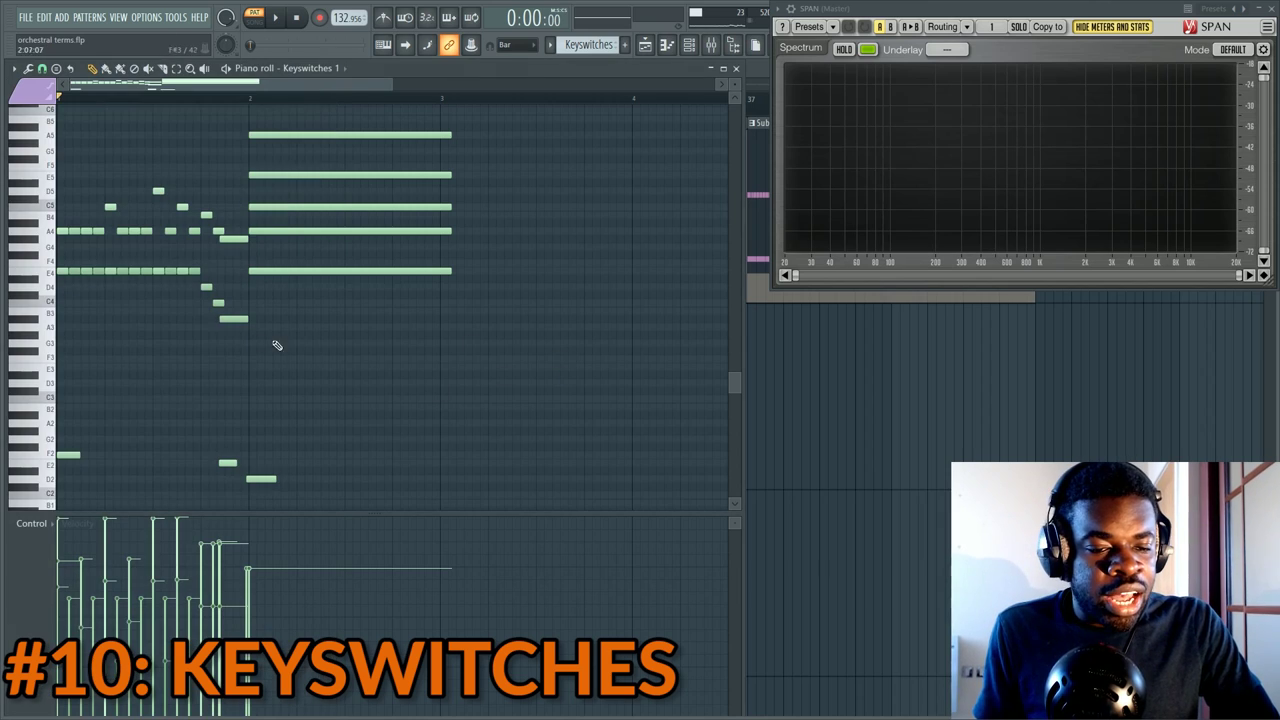
pyautogui.press('F6')
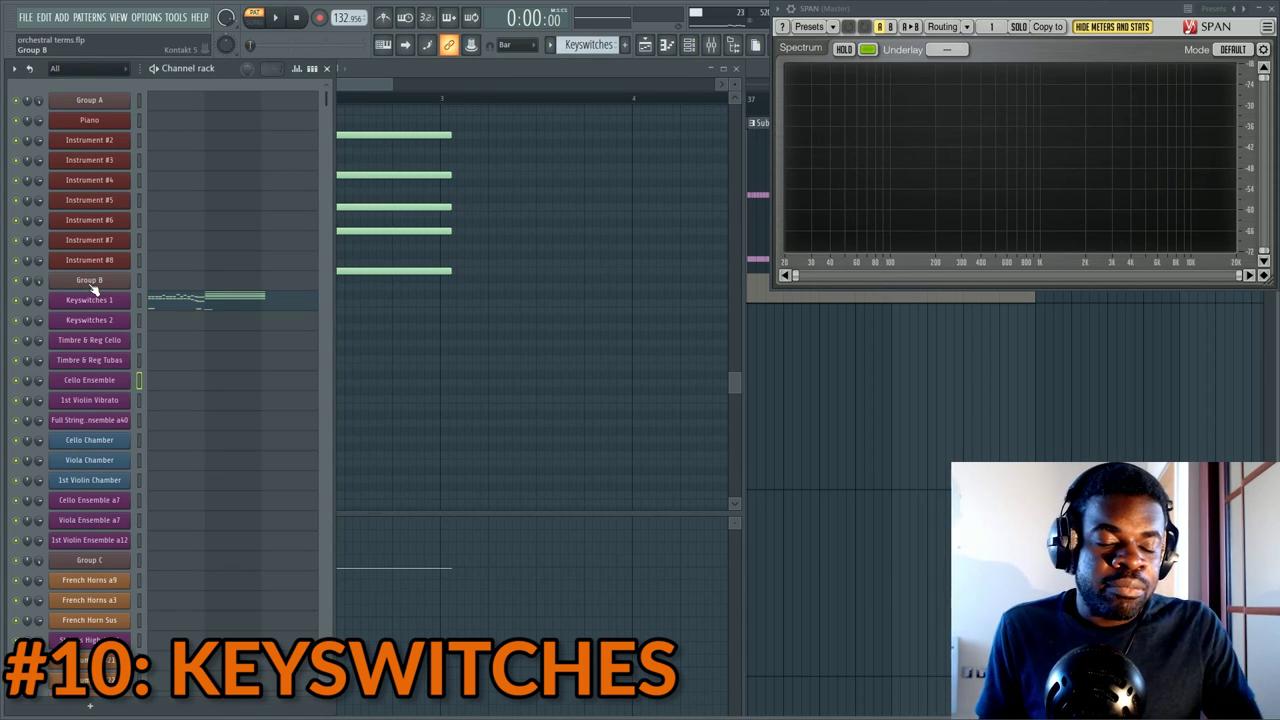
pyautogui.click(89, 284)
pyautogui.moveTo(627, 118); pyautogui.dragTo(401, 147)
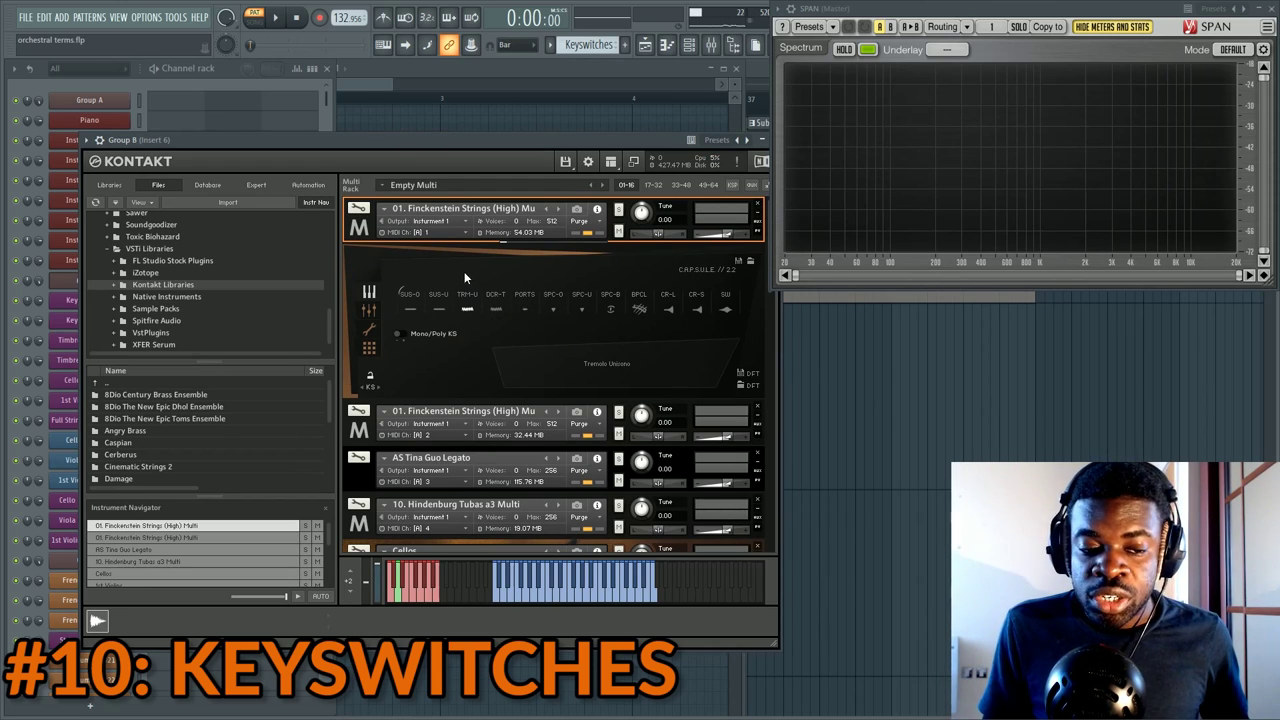
pyautogui.moveTo(462, 155); pyautogui.dragTo(384, 129)
# Show Kontakt's installed libraries, expand the Metropolis Ark 1 instruments and go up to its folder of articulation types
pyautogui.click(26, 158)
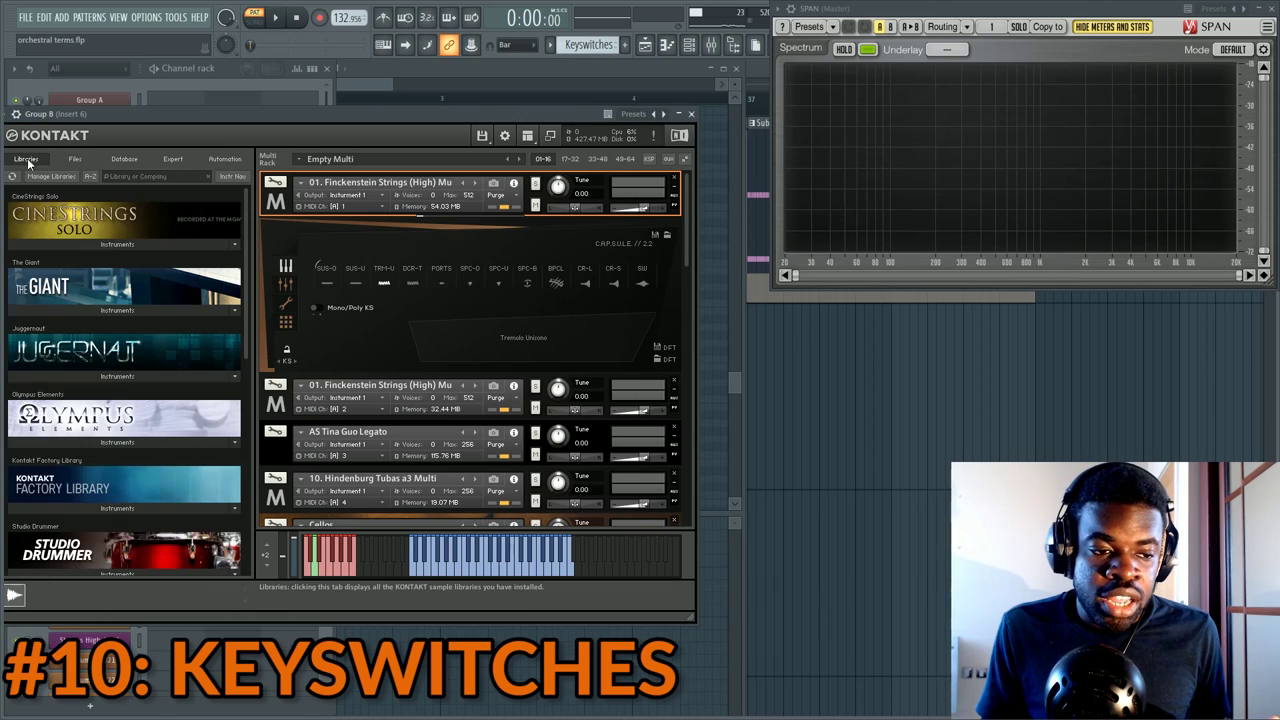
pyautogui.scroll(-8, 100, 352)
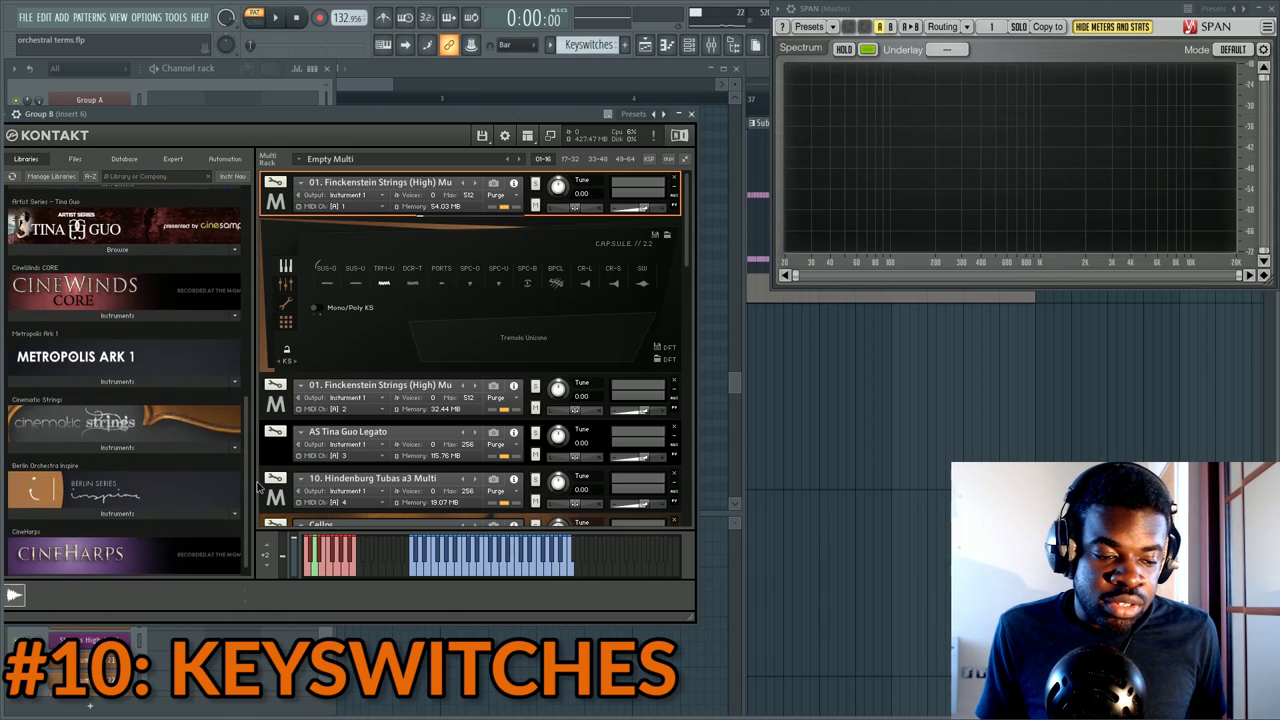
pyautogui.click(172, 369)
pyautogui.click(172, 369)
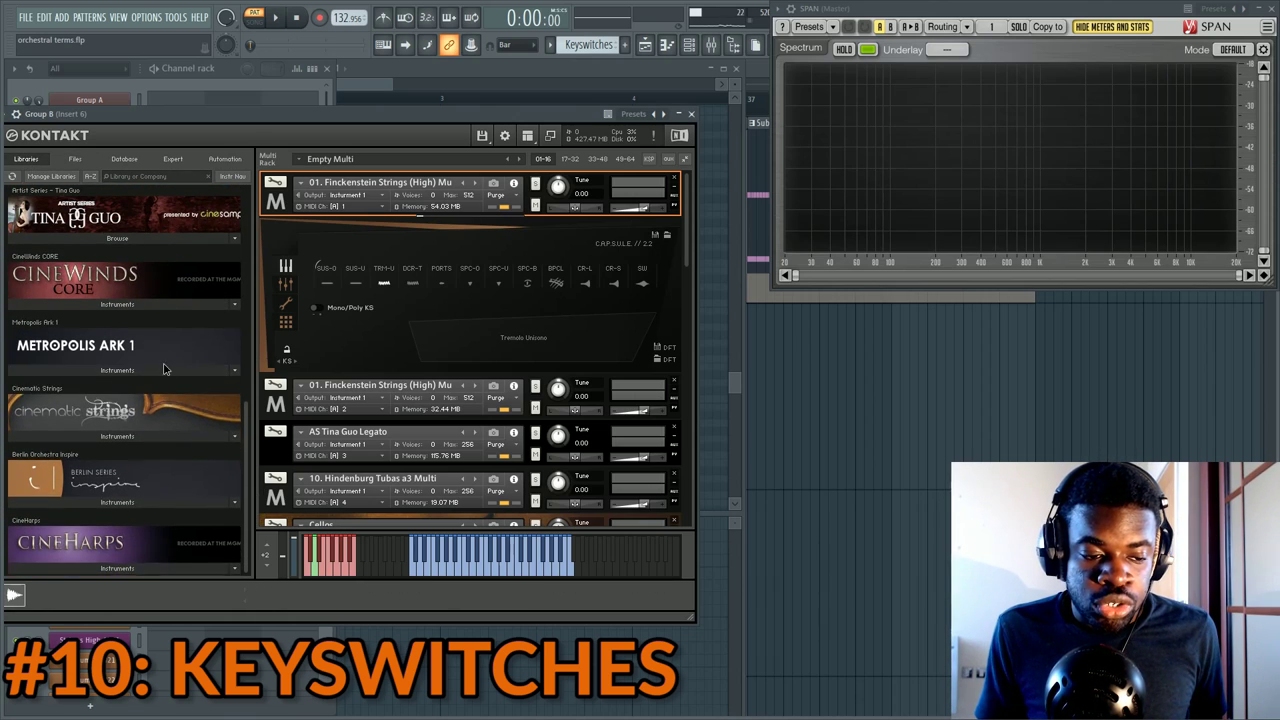
pyautogui.click(164, 370)
pyautogui.click(158, 386)
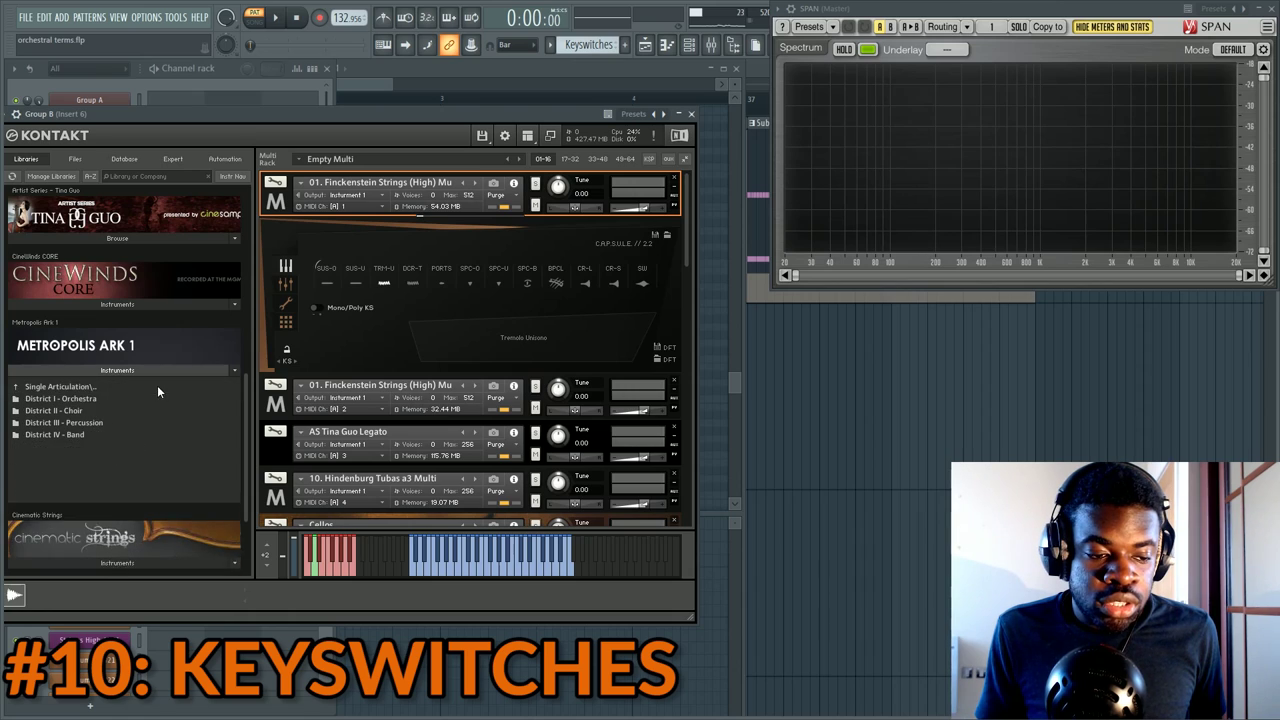
pyautogui.click(157, 386)
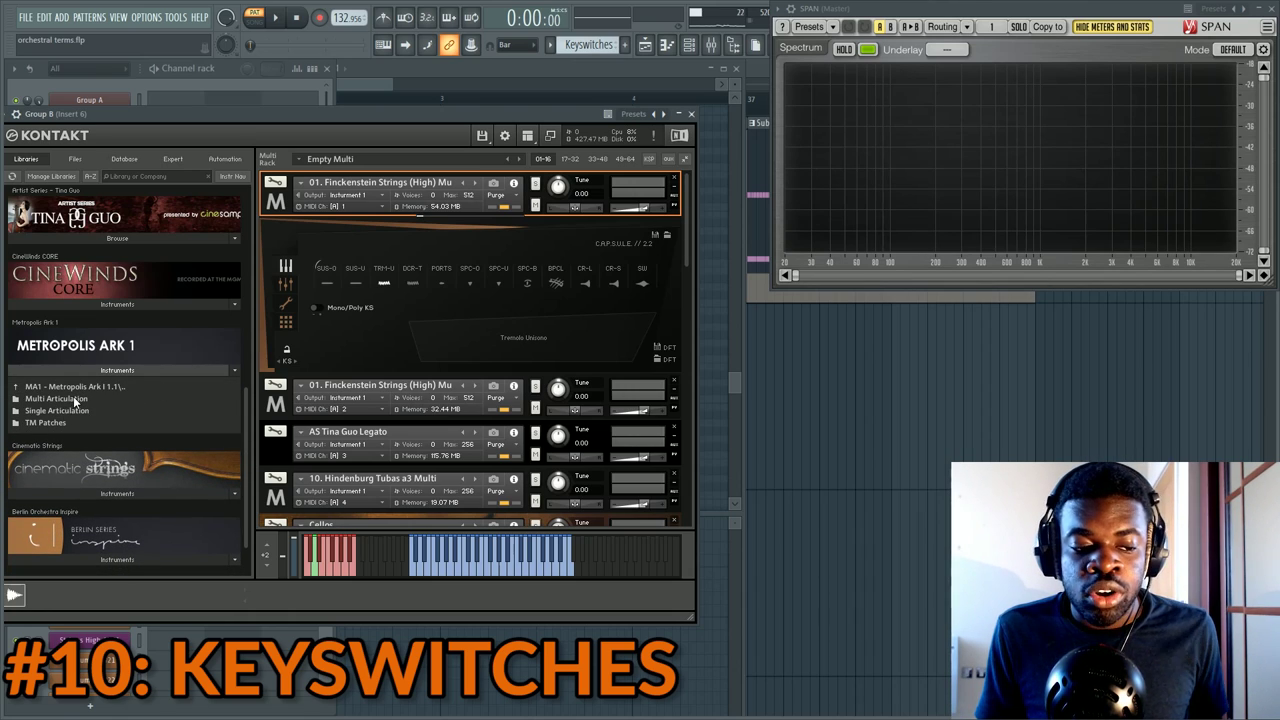
# List the single-articulation patches of 01. Finckenstein Strings (High) within District I - Orchestra
pyautogui.moveTo(337, 115); pyautogui.dragTo(394, 115)
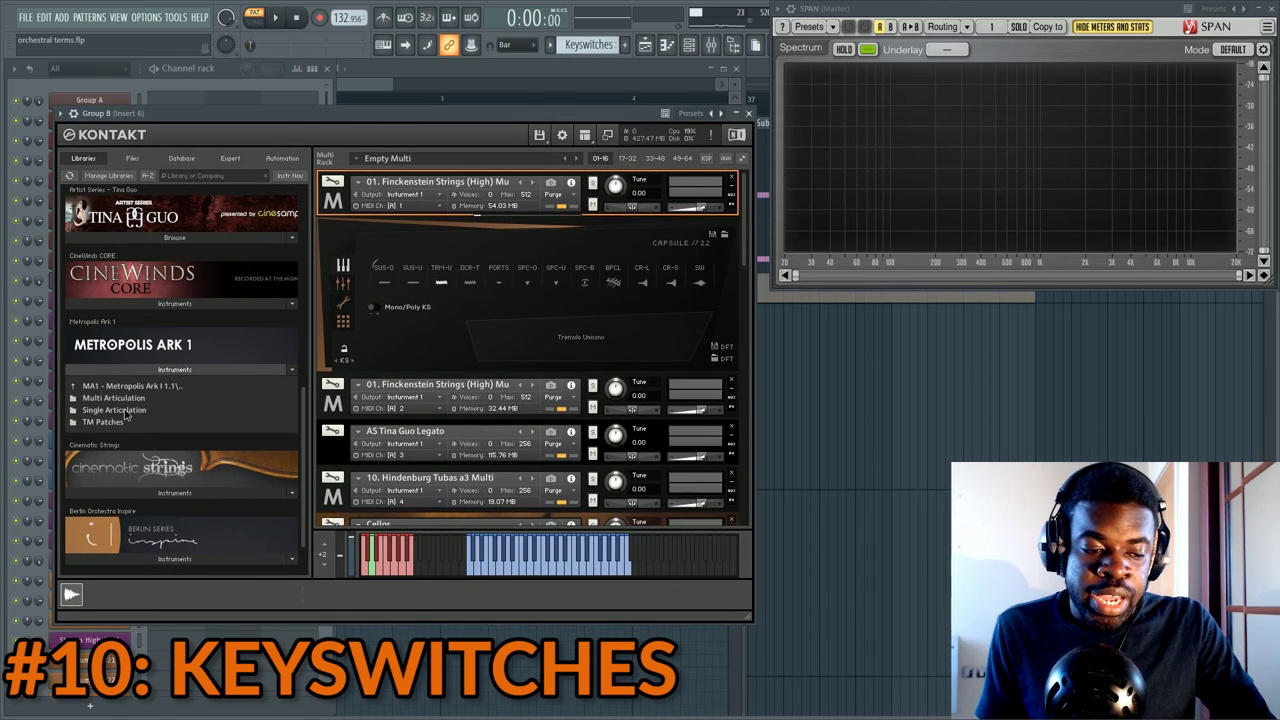
pyautogui.click(125, 409)
pyautogui.doubleClick(126, 398)
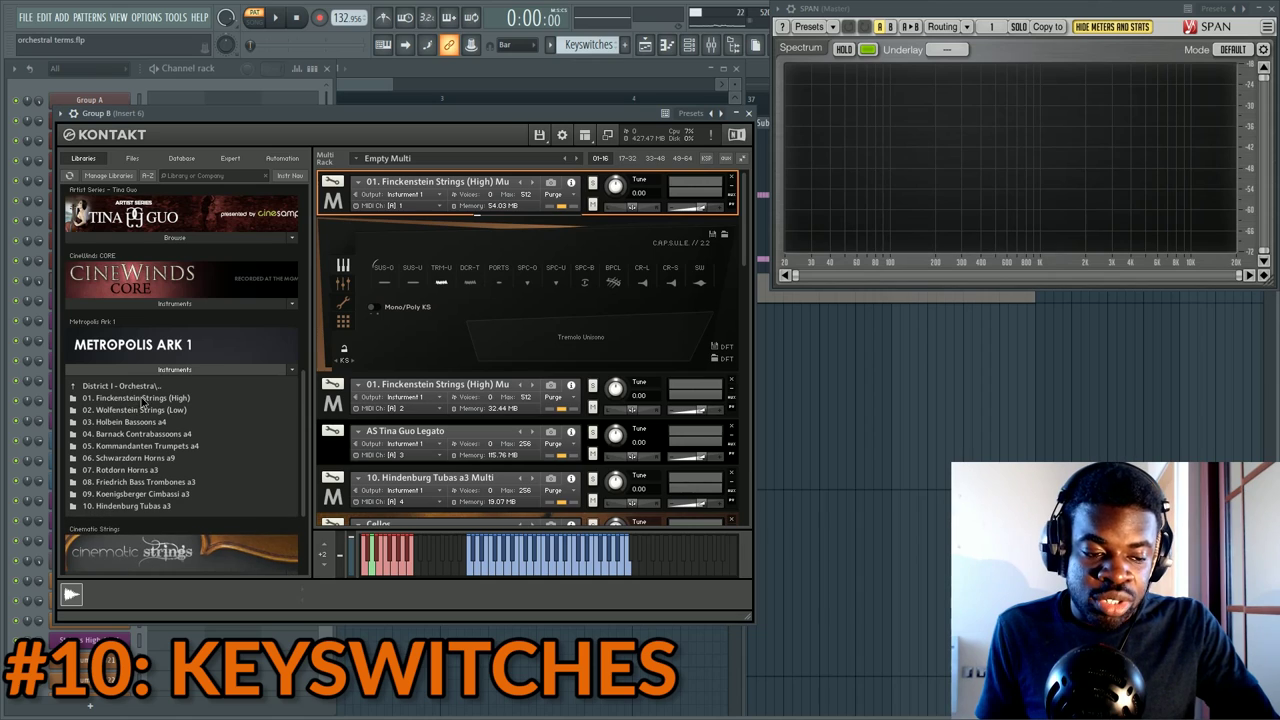
pyautogui.doubleClick(142, 399)
pyautogui.scroll(-1, 160, 397)
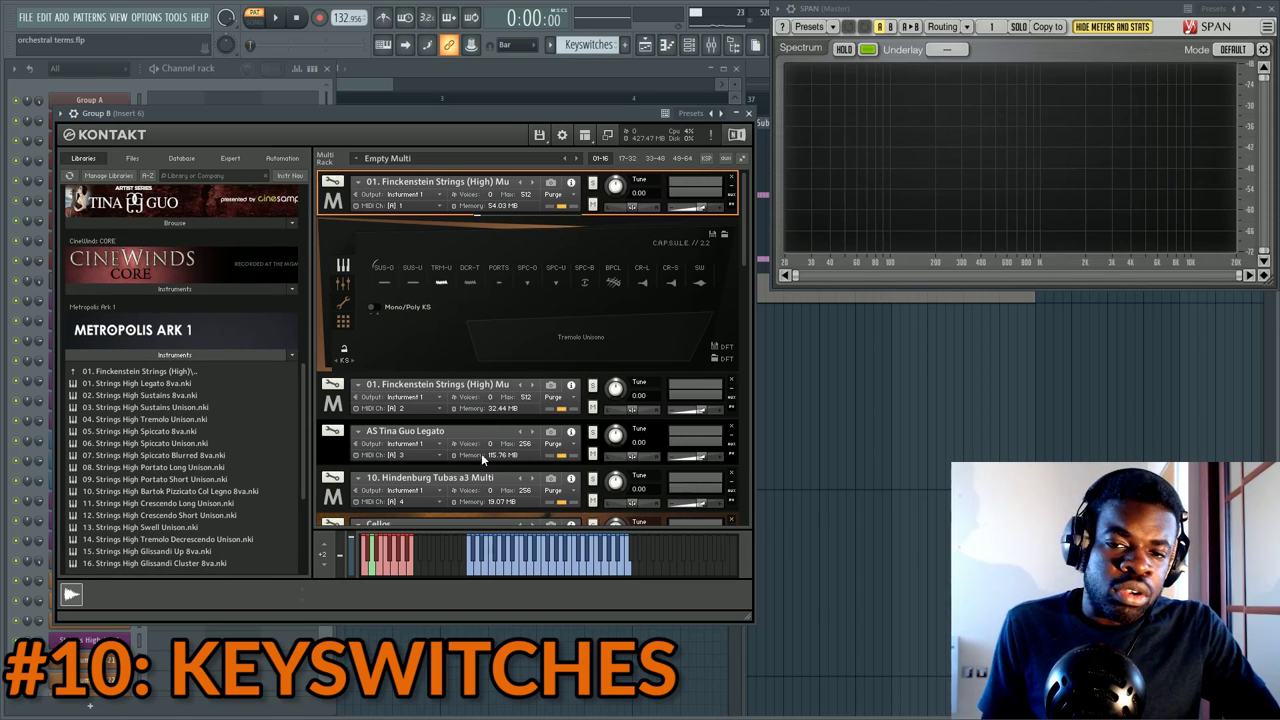
# Move the Kontakt window clear of the channel names, select the Keyswitches 1 channel and open its settings
pyautogui.moveTo(299, 135); pyautogui.dragTo(463, 108)
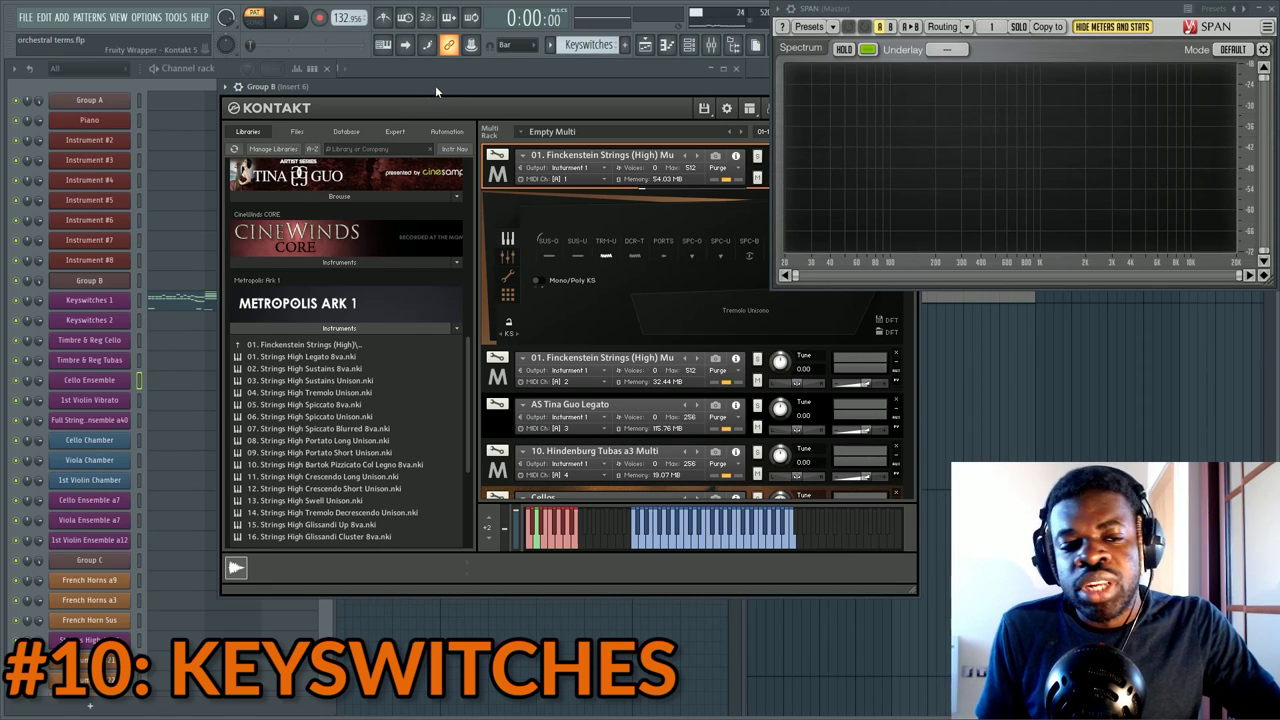
pyautogui.moveTo(451, 91); pyautogui.dragTo(365, 99)
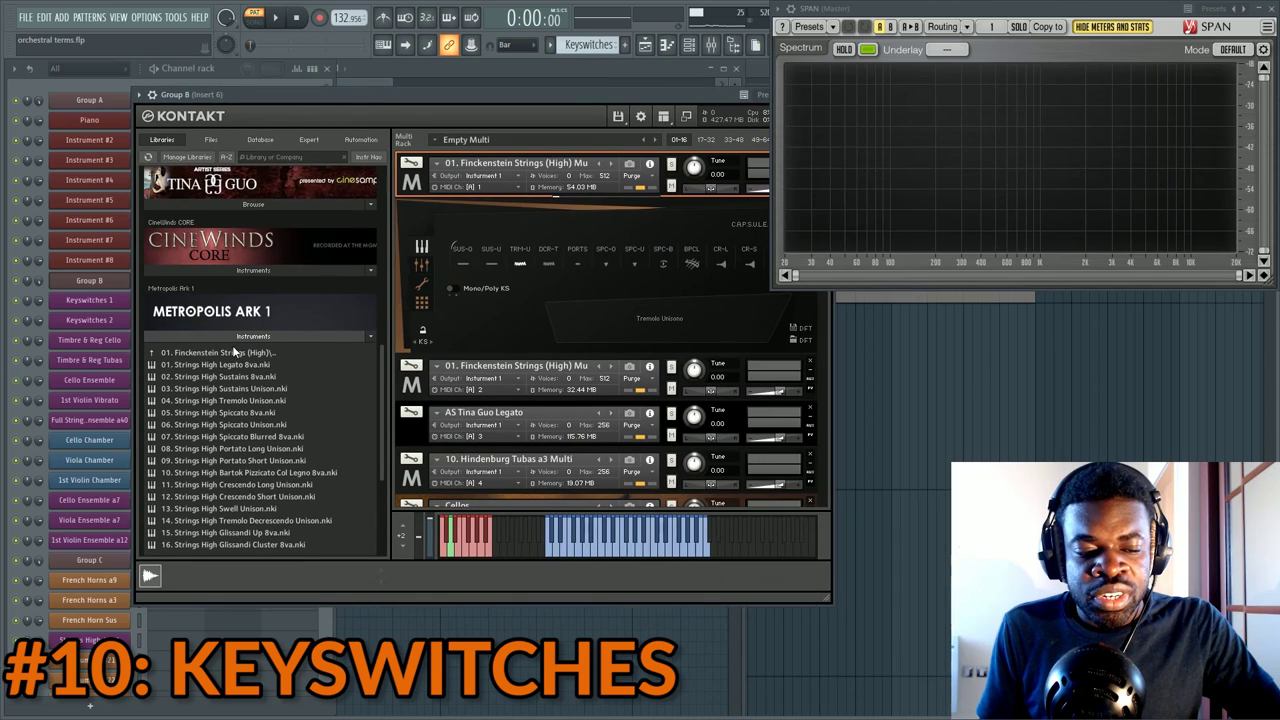
pyautogui.click(220, 76)
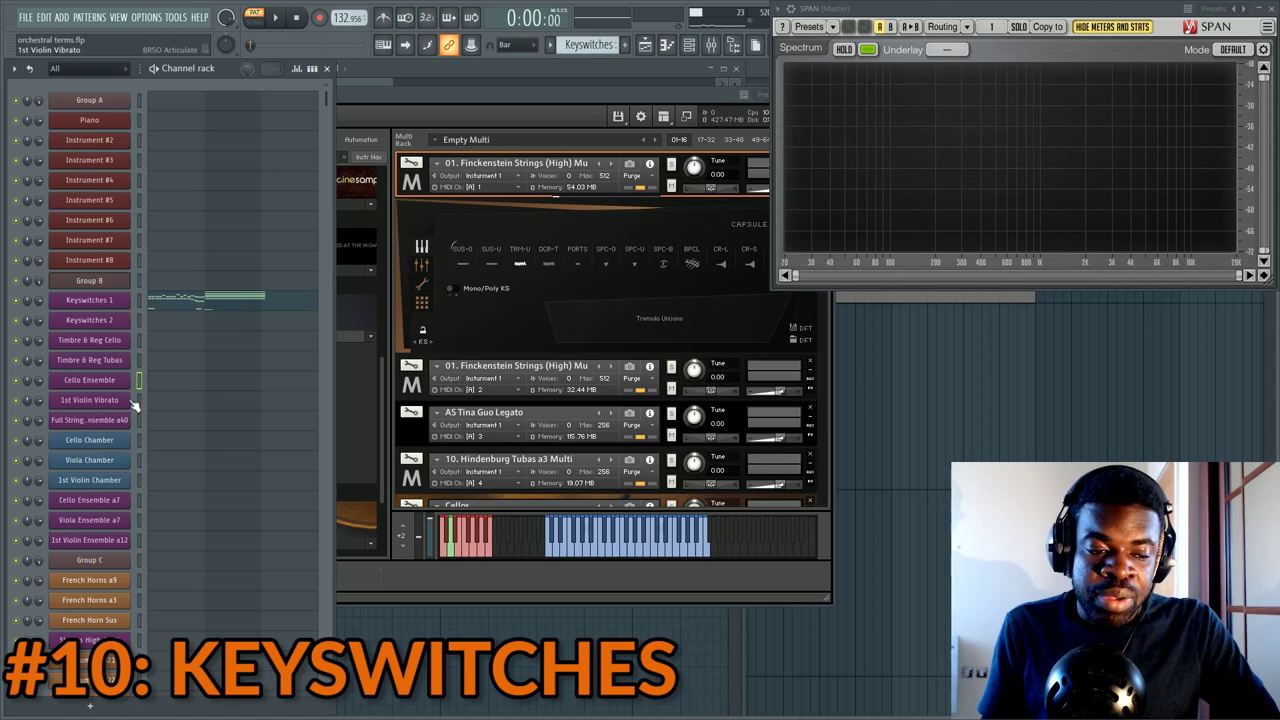
pyautogui.click(139, 300)
pyautogui.click(100, 300)
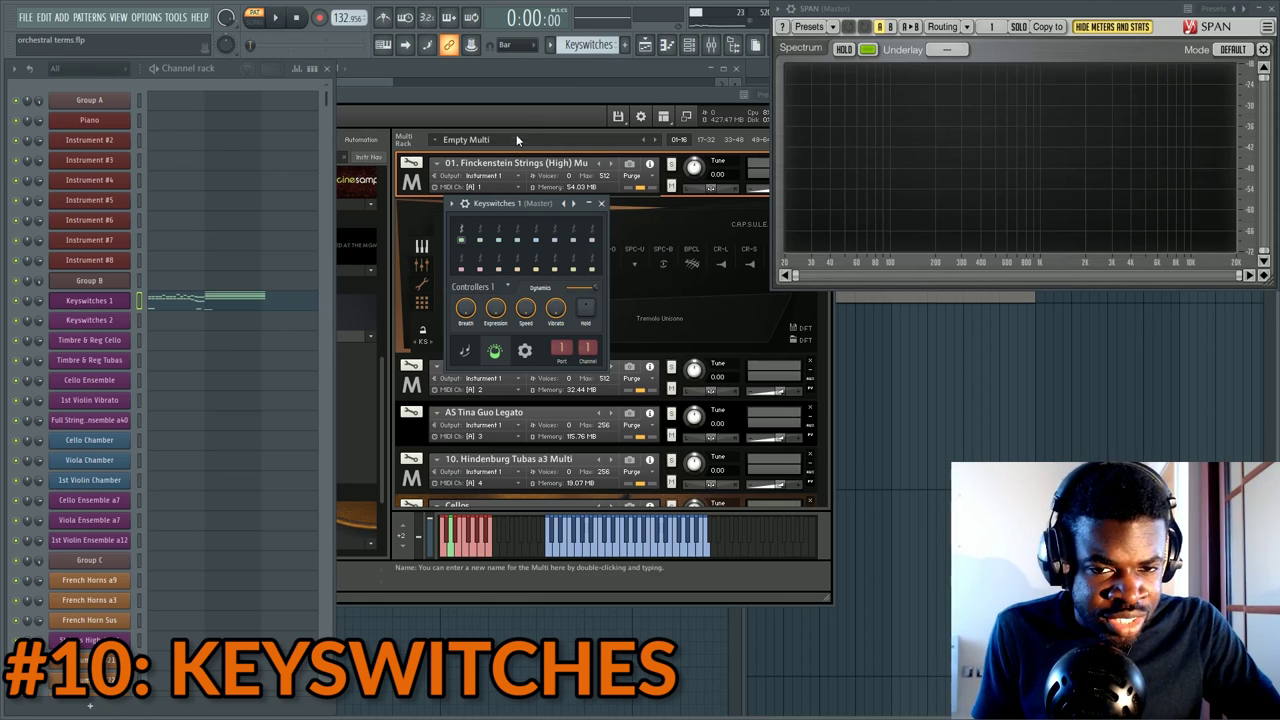
# Bring Kontakt forward with the District I - Orchestra folder listed, and reopen the Keyswitches 1 notes in the piano roll
pyautogui.moveTo(529, 99)
pyautogui.mouseDown()
pyautogui.moveTo(509, 101)
pyautogui.moveTo(535, 103)
pyautogui.mouseUp()
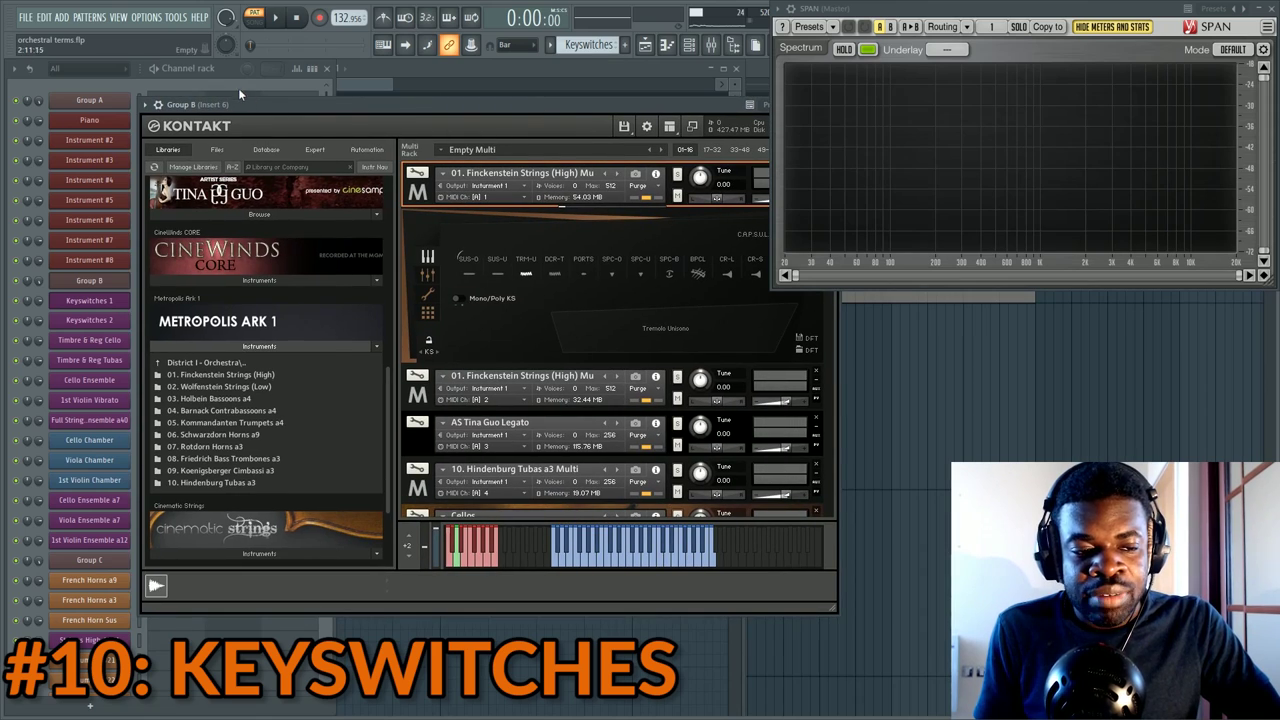
pyautogui.click(238, 88)
pyautogui.click(183, 303)
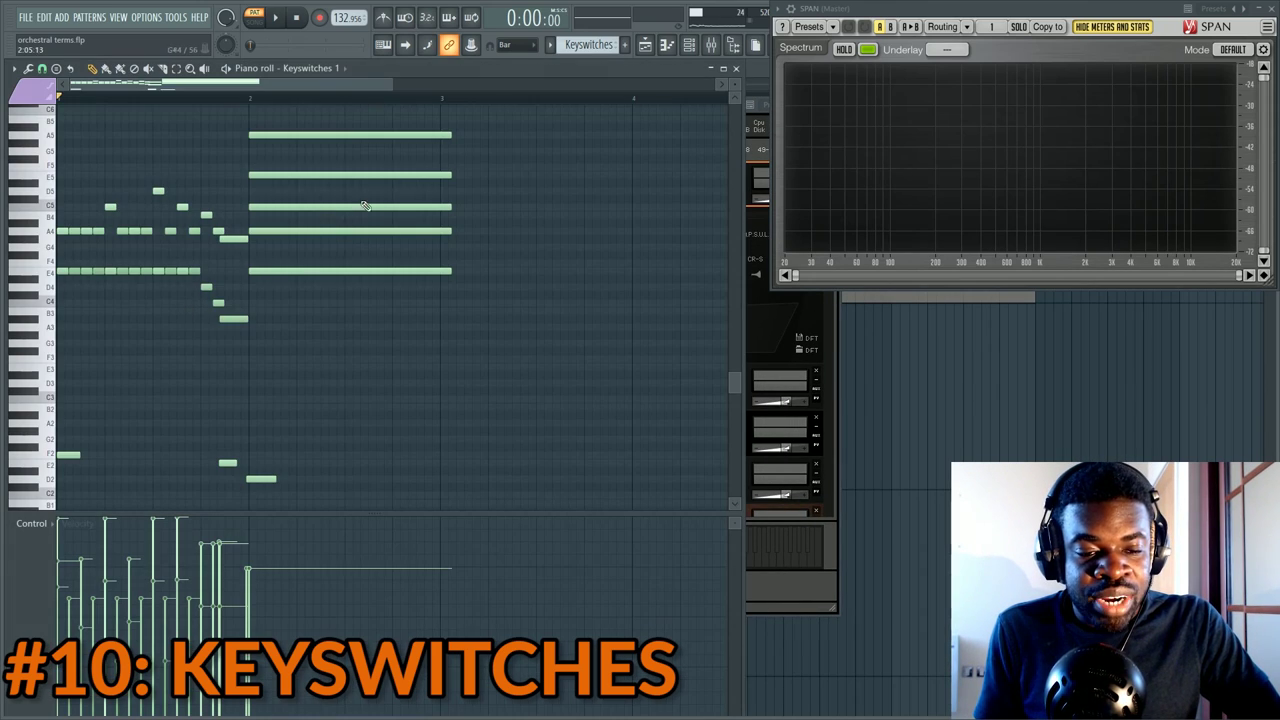
# Return to the channels and show the 1st Violins articulation keyswitches of Cinematic Strings in Kontakt's rack
pyautogui.press('F6')
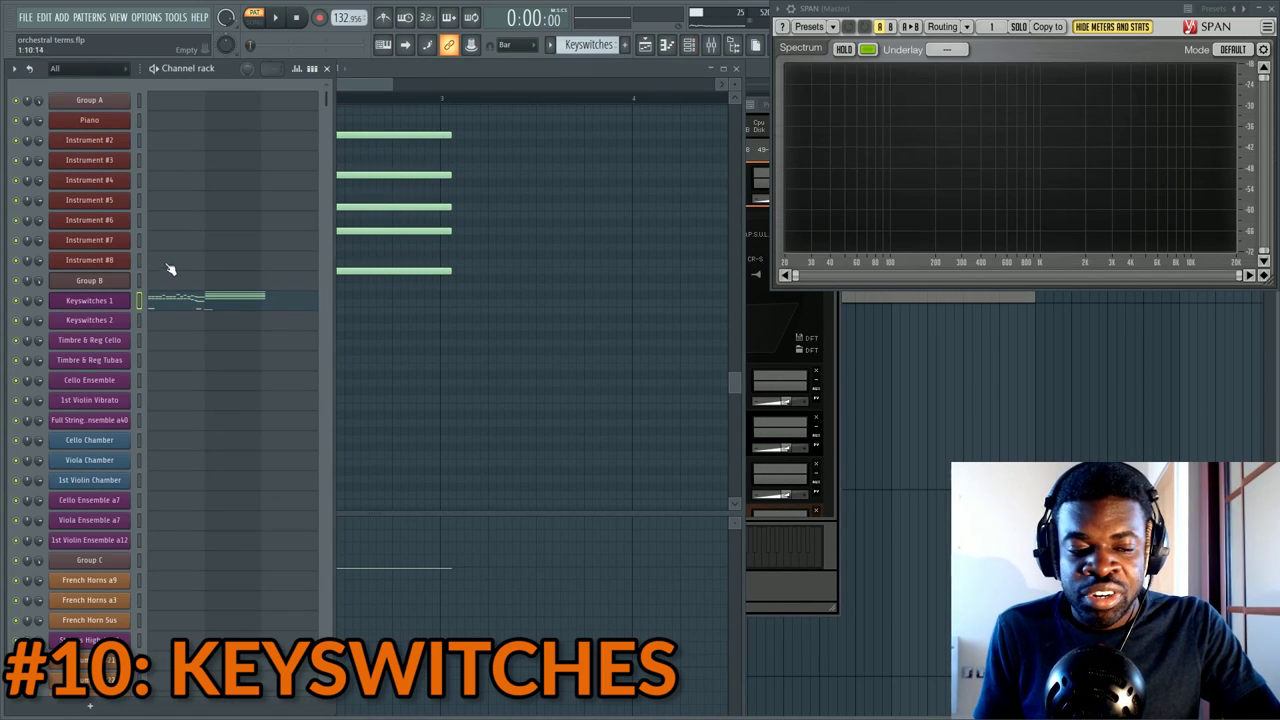
pyautogui.click(825, 352)
pyautogui.scroll(6, 833, 344)
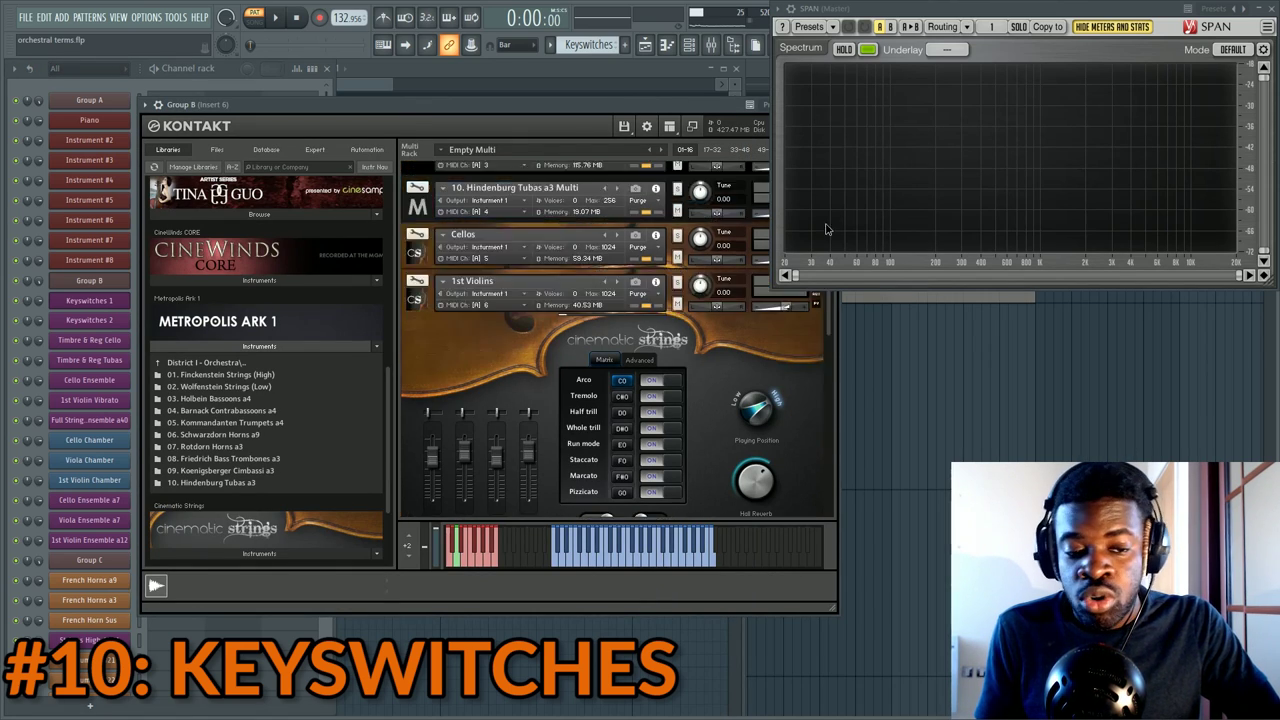
# Reposition the Kontakt window and show the articulation keyswitches of the first 01. Finckenstein Strings (High) multi patch in the rack
pyautogui.moveTo(524, 112); pyautogui.dragTo(632, 122)
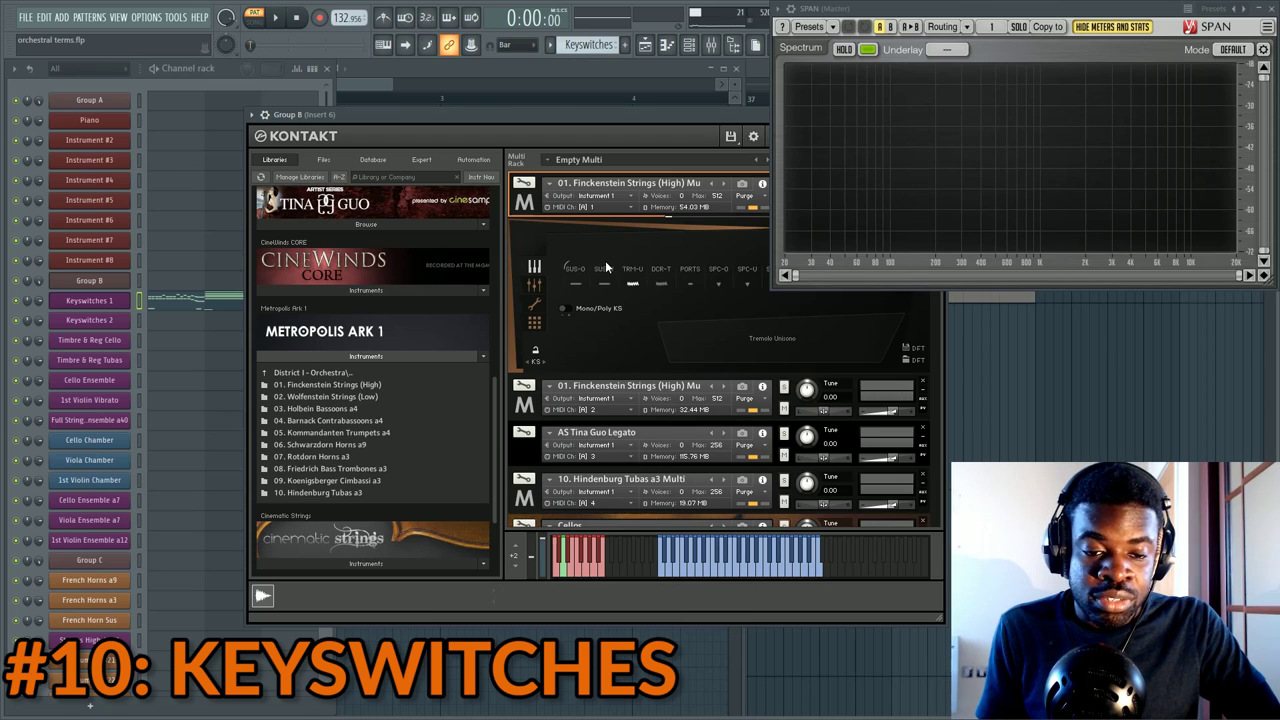
pyautogui.moveTo(643, 110); pyautogui.dragTo(573, 138)
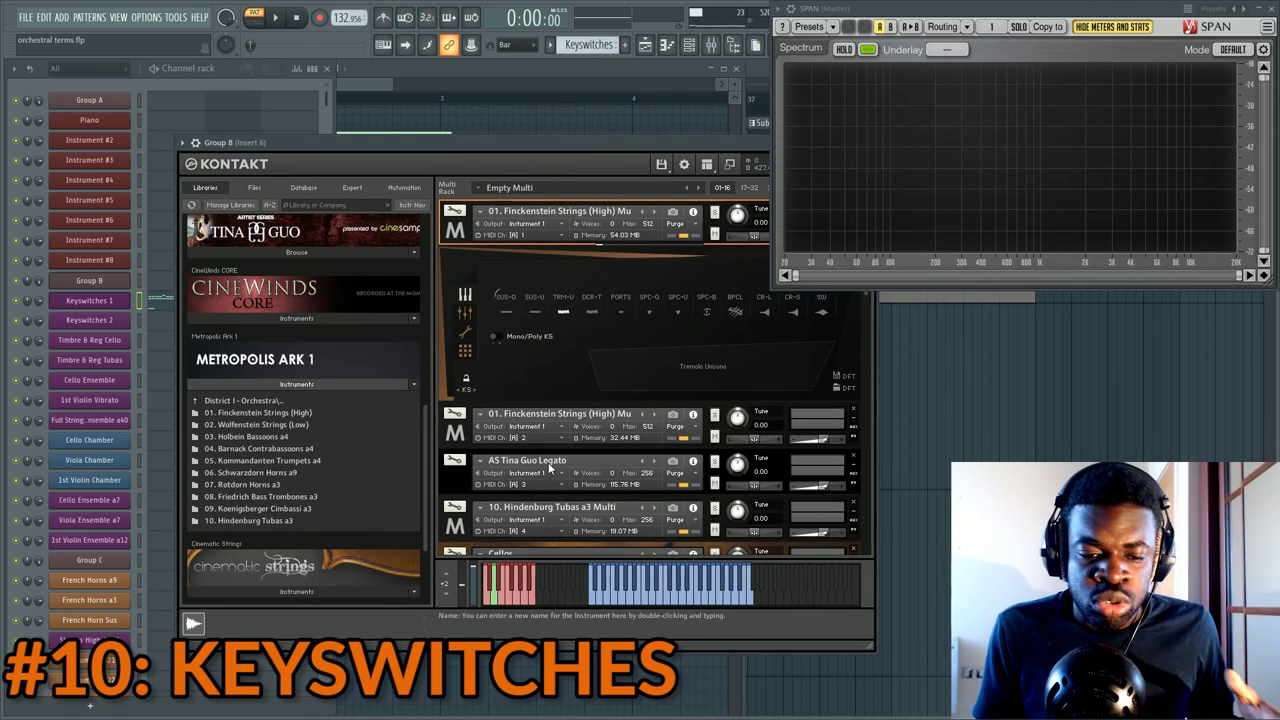
pyautogui.click(492, 597)
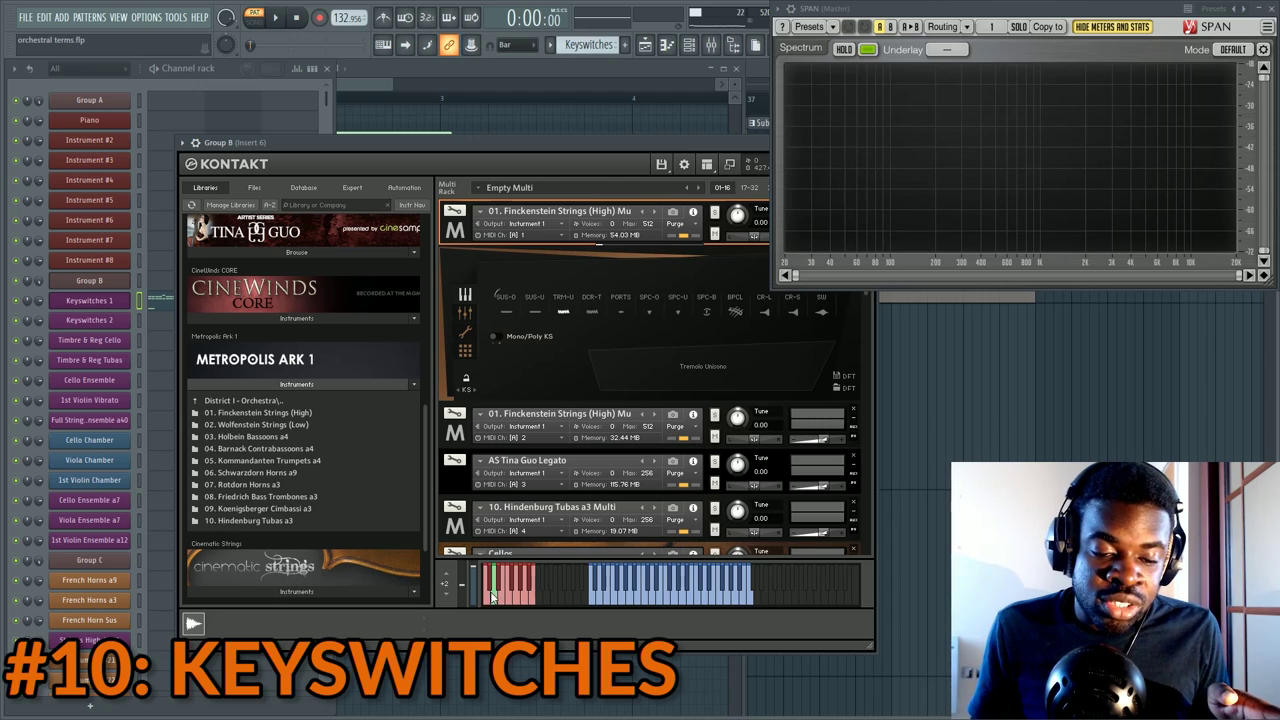
# Reopen the Keyswitches 1 notes in the piano roll, point out the F2 and E2 keyswitch notes, and play the pattern
pyautogui.click(165, 300)
pyautogui.scroll(-2, 112, 390)
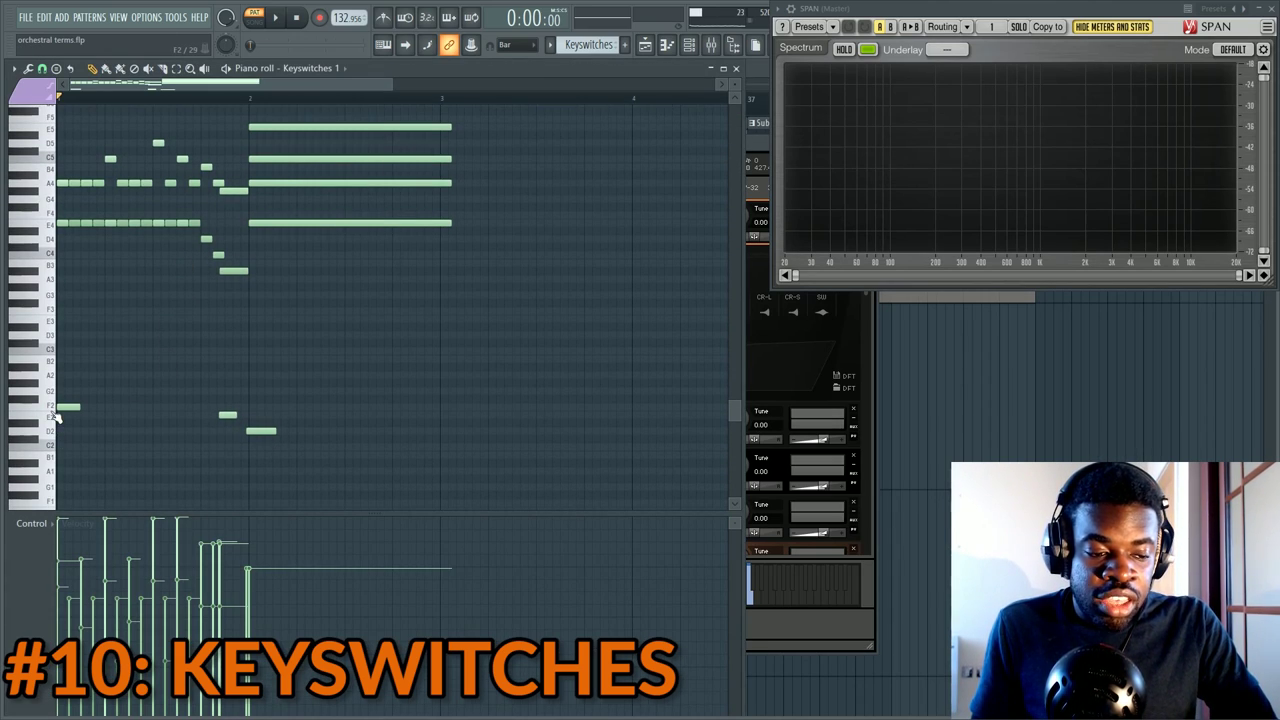
pyautogui.click(68, 407)
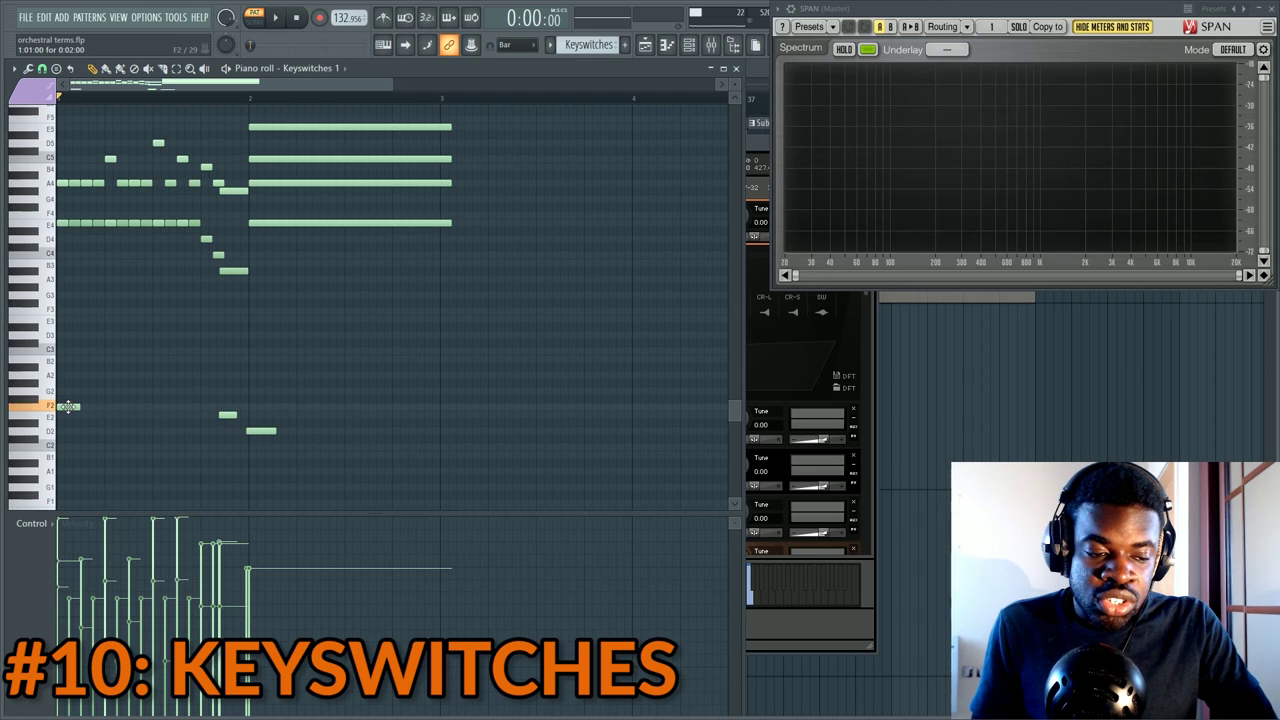
pyautogui.click(228, 414)
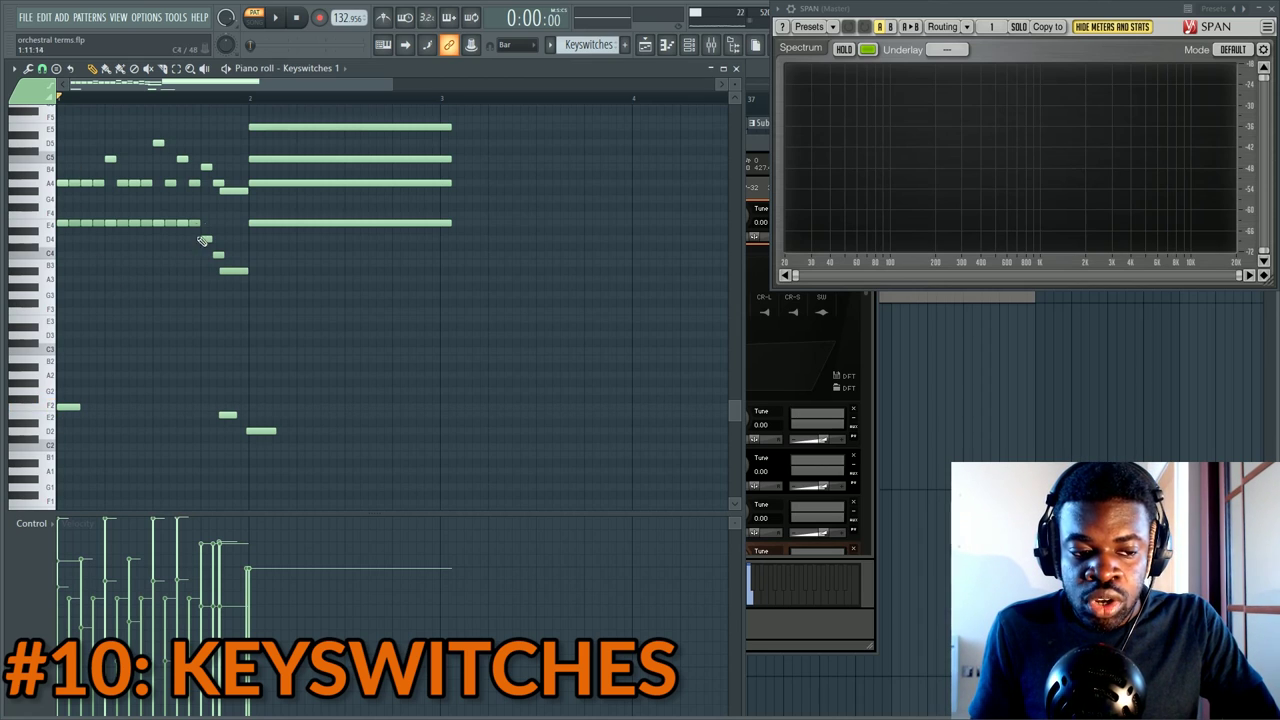
pyautogui.press('space')
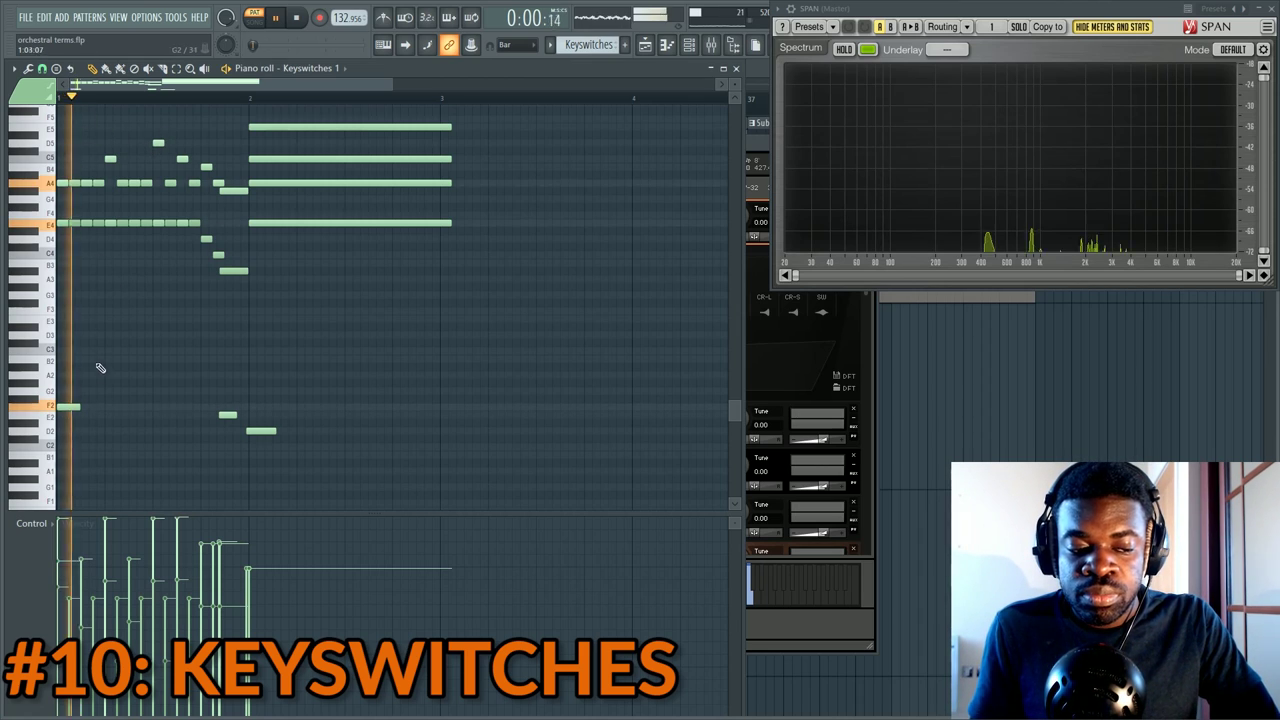
# Frame the passage leading into bar 2 and play from just before the E2 and D2 keyswitch notes
pyautogui.moveTo(219, 87); pyautogui.dragTo(257, 343)
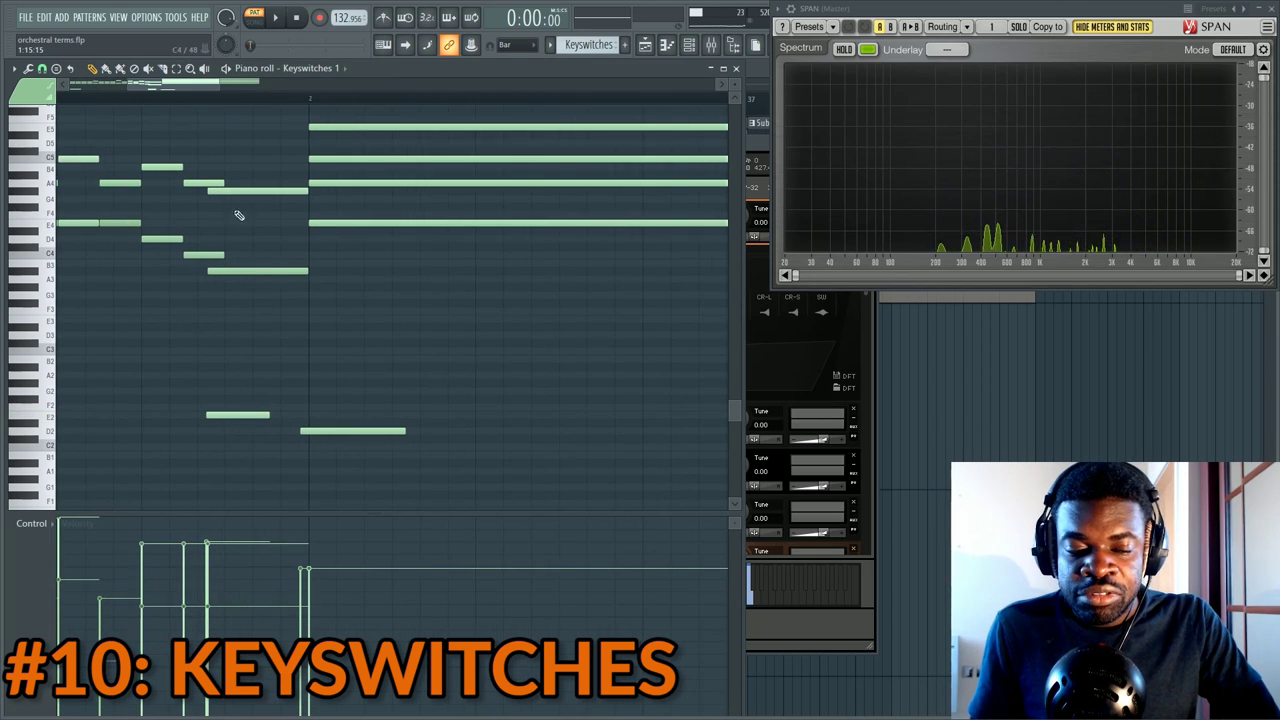
pyautogui.click(200, 100)
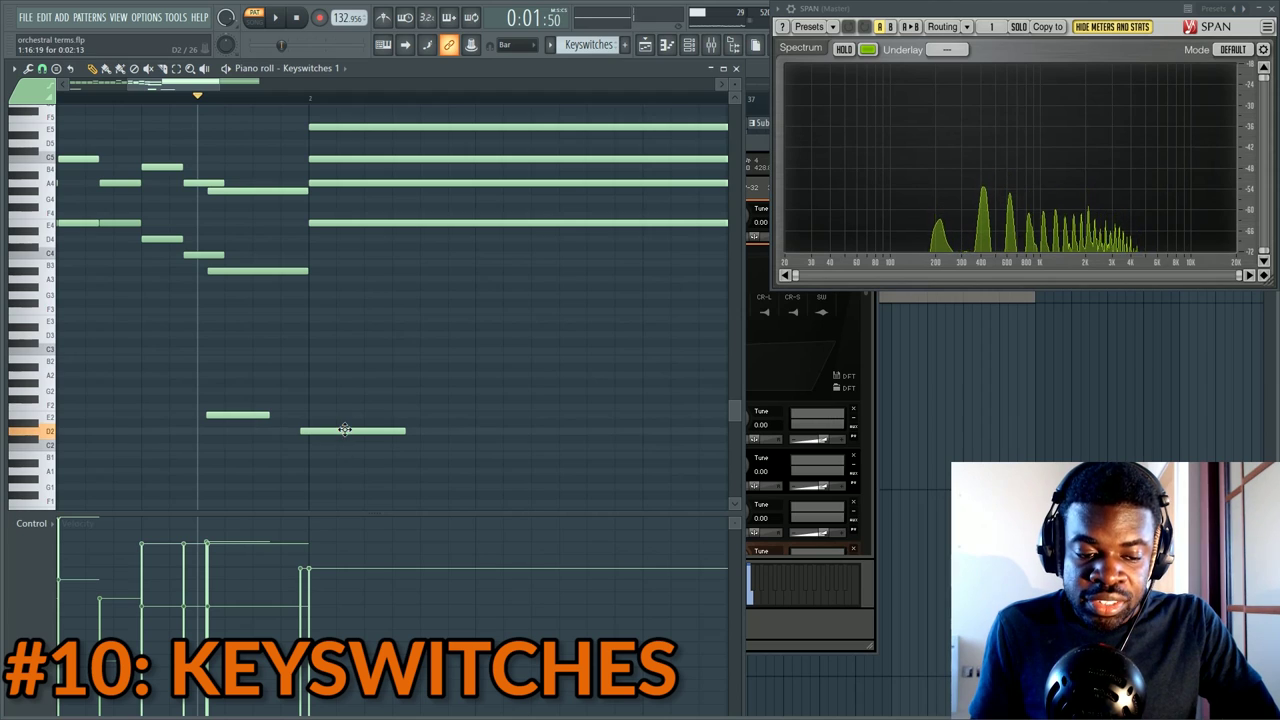
pyautogui.click(296, 100)
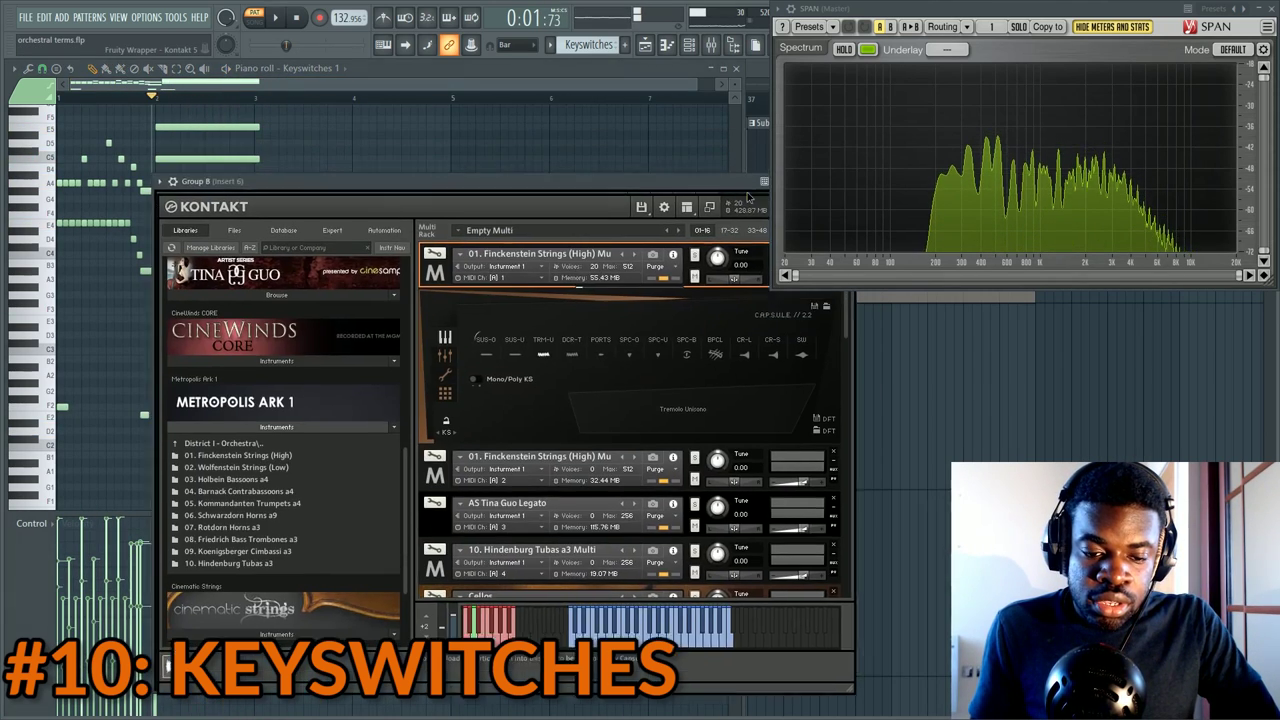
# Move the Kontakt window aside and trigger the Blurred Spiccato and Sustain Octaved keyswitches on its keyboard
pyautogui.moveTo(748, 199); pyautogui.dragTo(858, 163)
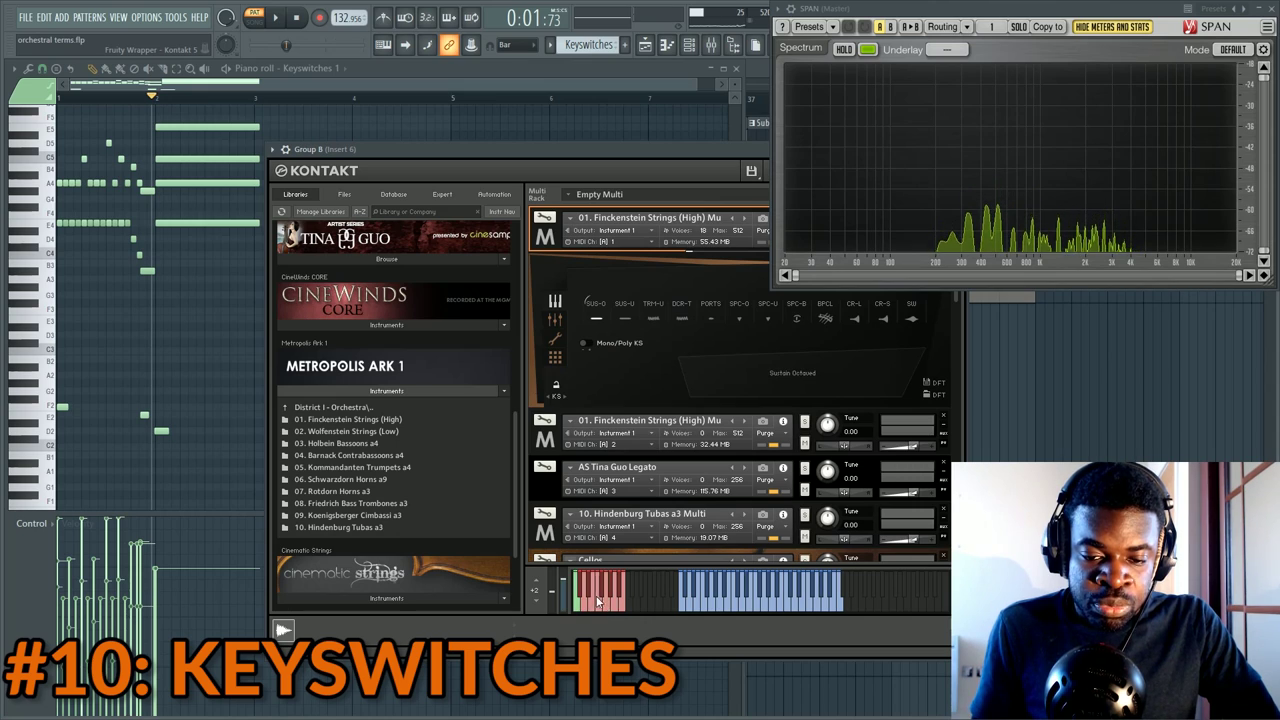
pyautogui.click(600, 598)
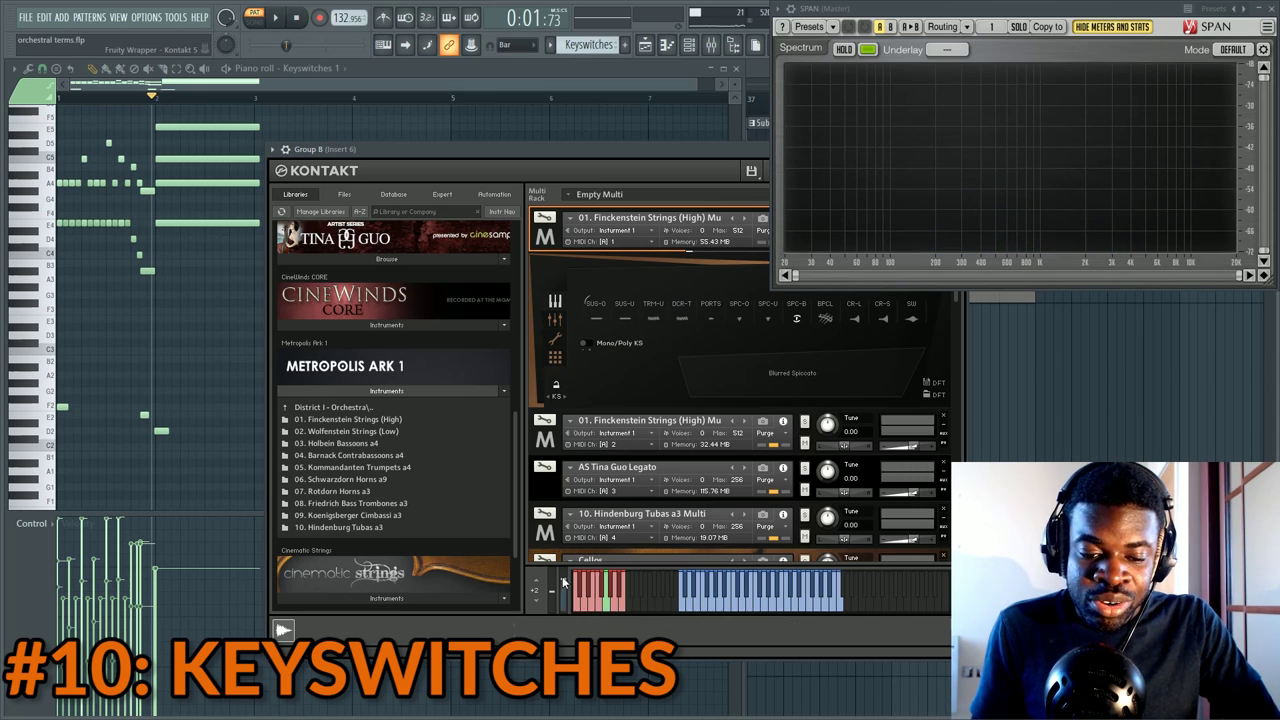
pyautogui.click(582, 612)
# Return to the Keyswitches 1 notes in the piano roll and reset playback to the start of the pattern
pyautogui.click(232, 262)
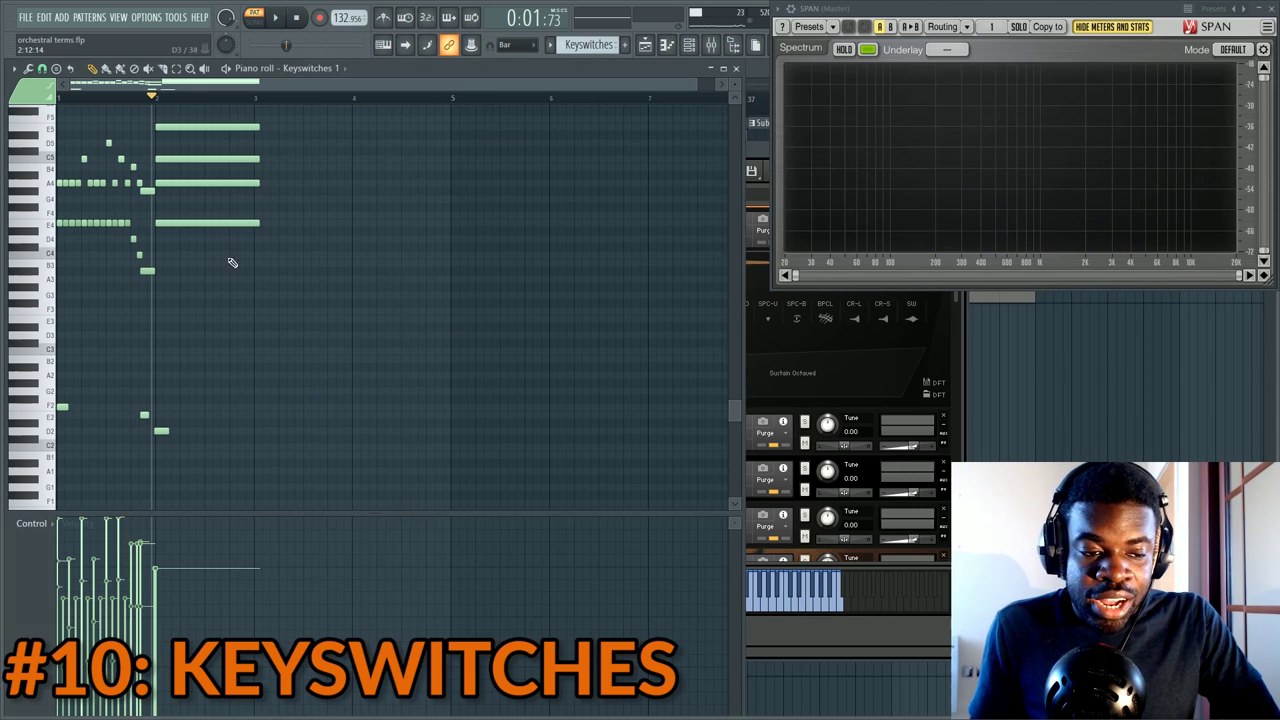
pyautogui.scroll(-2, 390, 332)
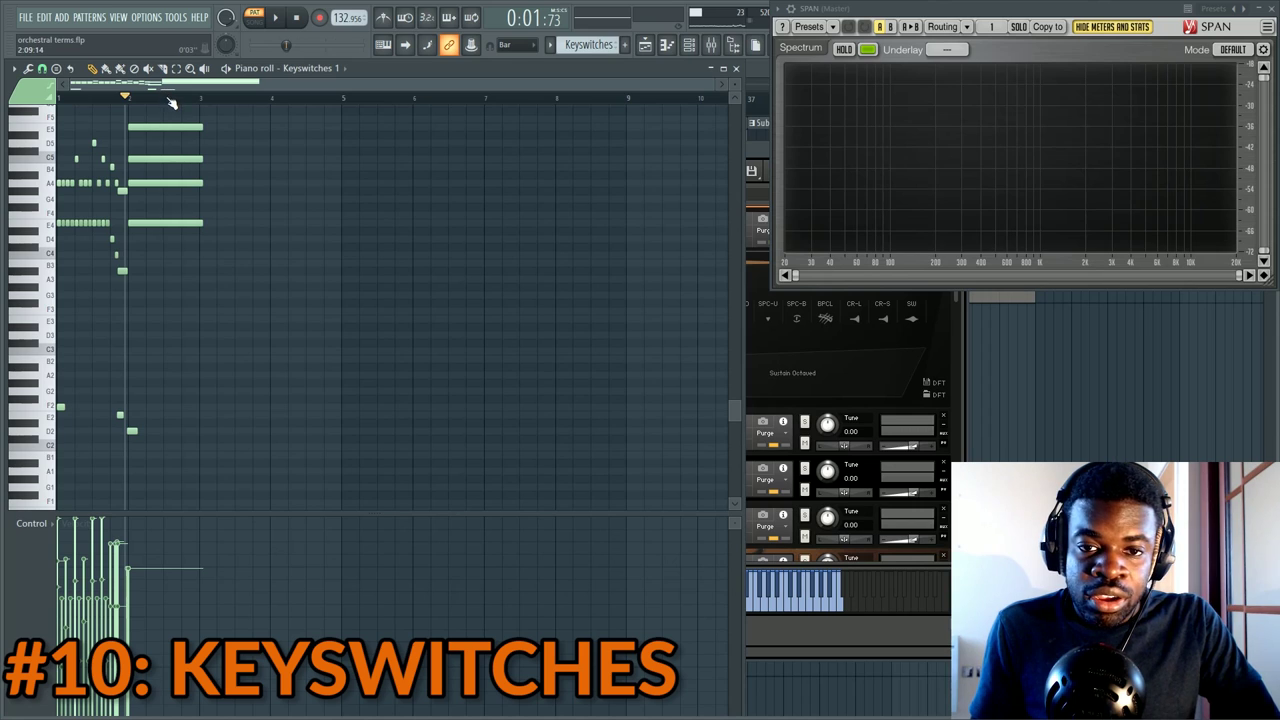
pyautogui.press('space')
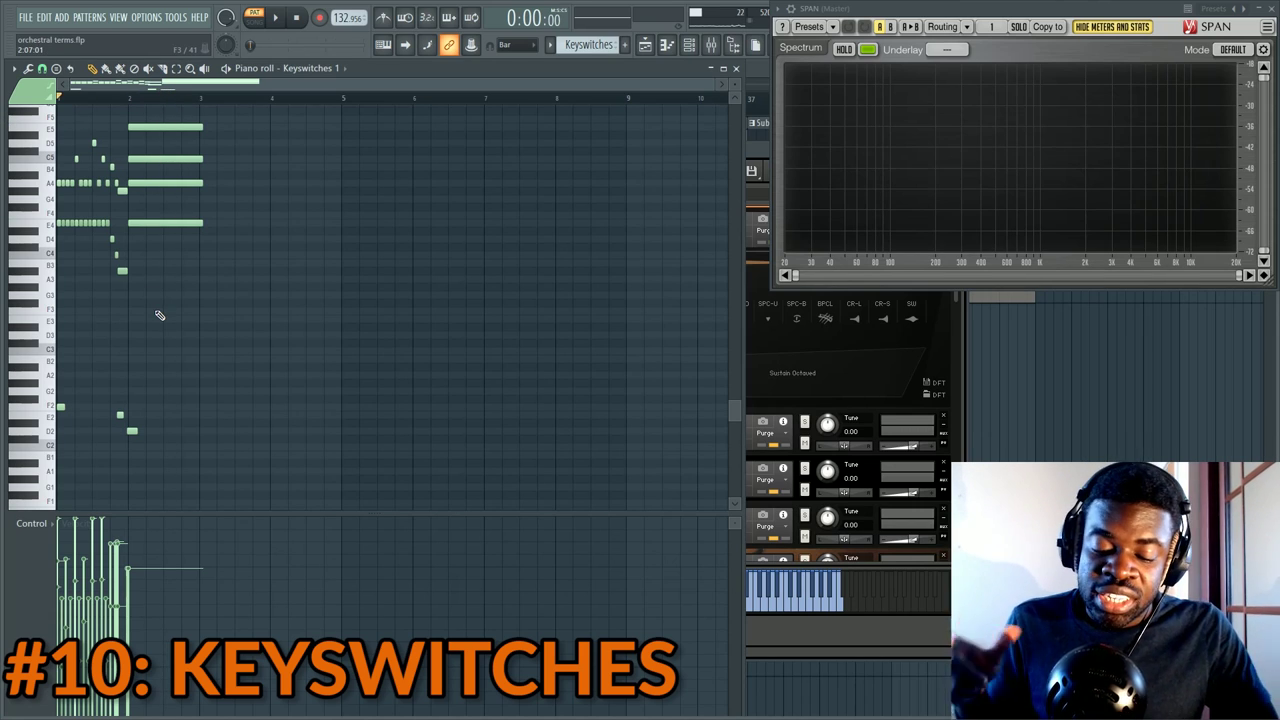
# Bring up the playlist and show the Keyswitches and Keyswitches #2 clips on Track 1
pyautogui.press('F5')
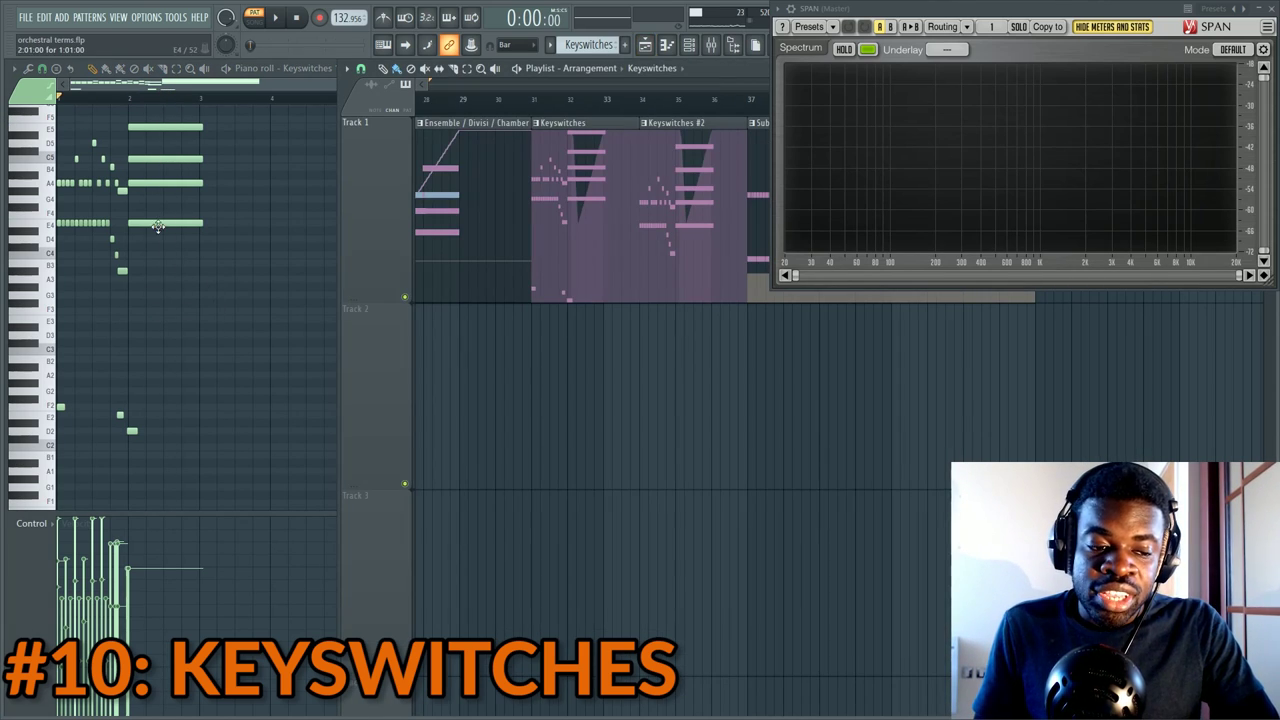
pyautogui.scroll(-2, 656, 85)
pyautogui.moveTo(656, 85); pyautogui.dragTo(957, 103)
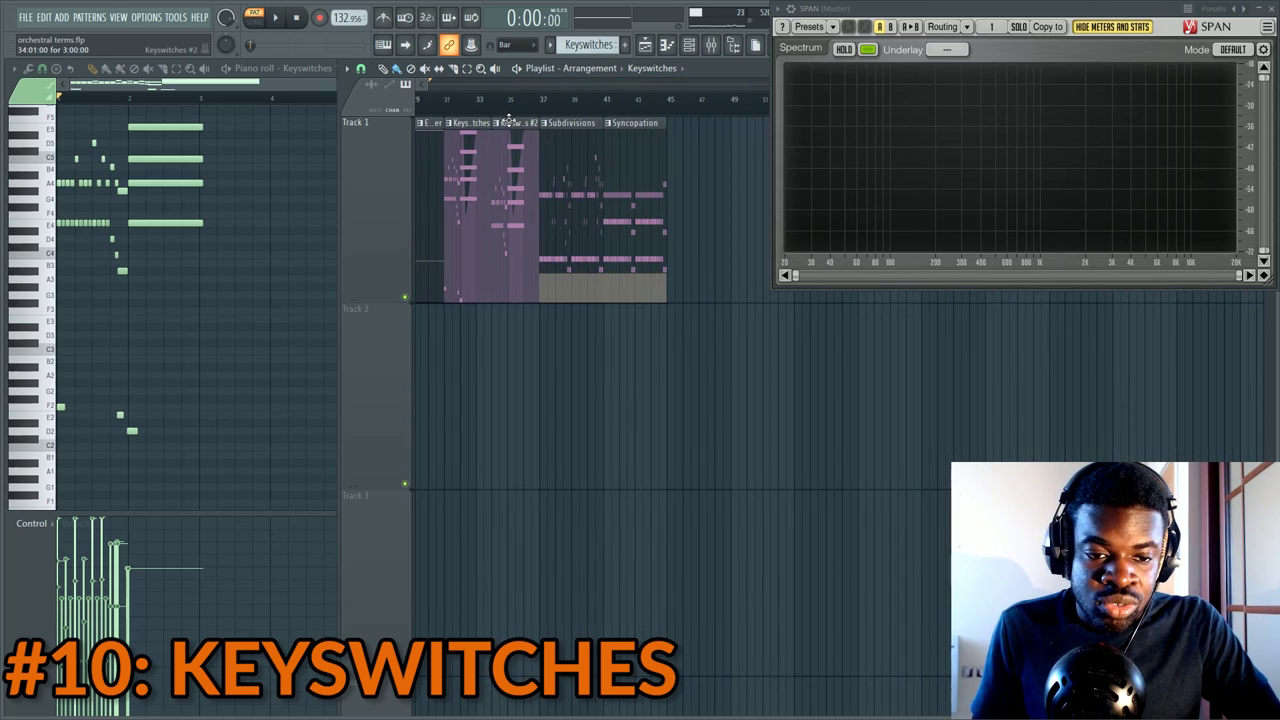
pyautogui.scroll(2, 600, 102)
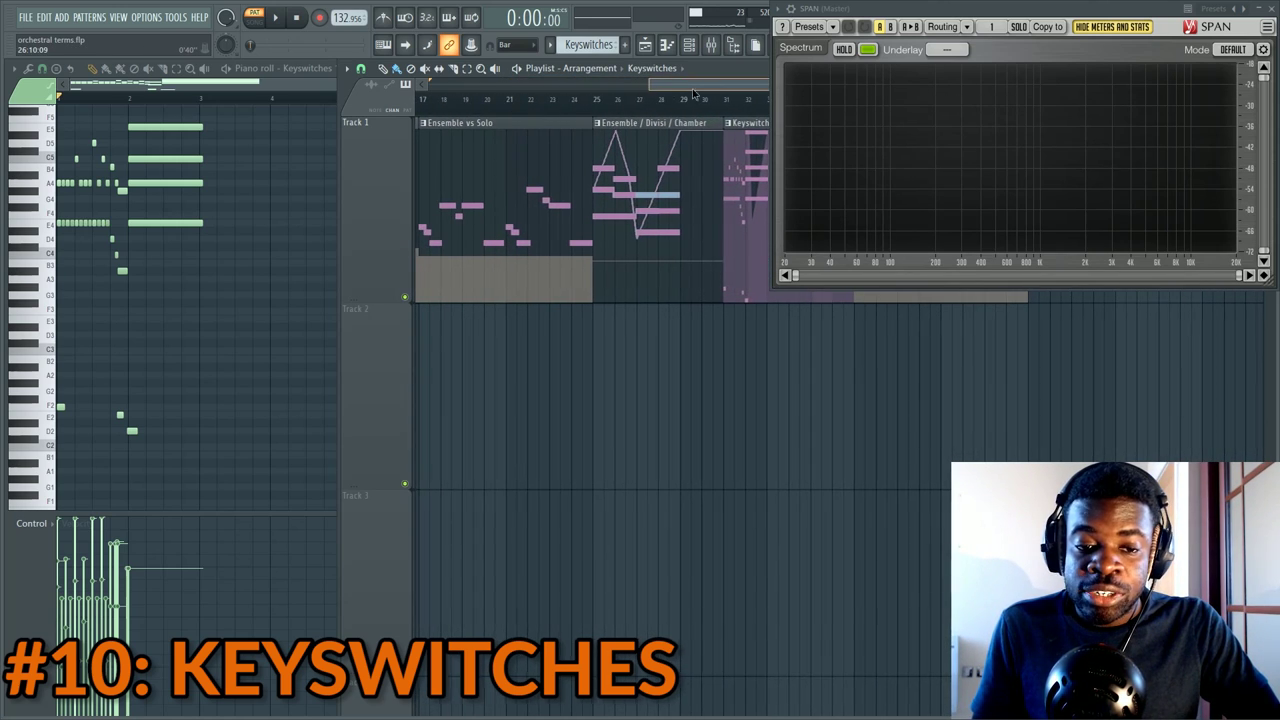
pyautogui.moveTo(693, 94); pyautogui.dragTo(770, 89)
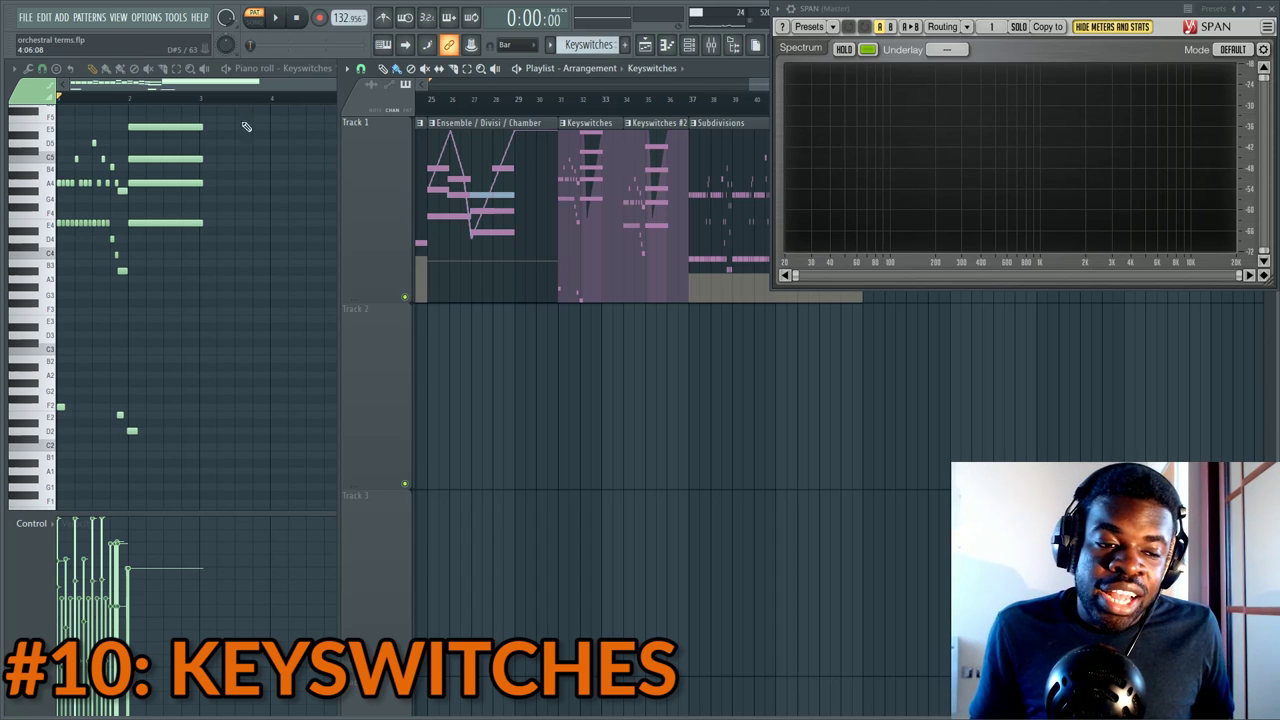
# Bring the piano roll forward and narrow its window so the playlist's Keyswitches clips stay in view
pyautogui.click(167, 89)
pyautogui.scroll(-3, 172, 93)
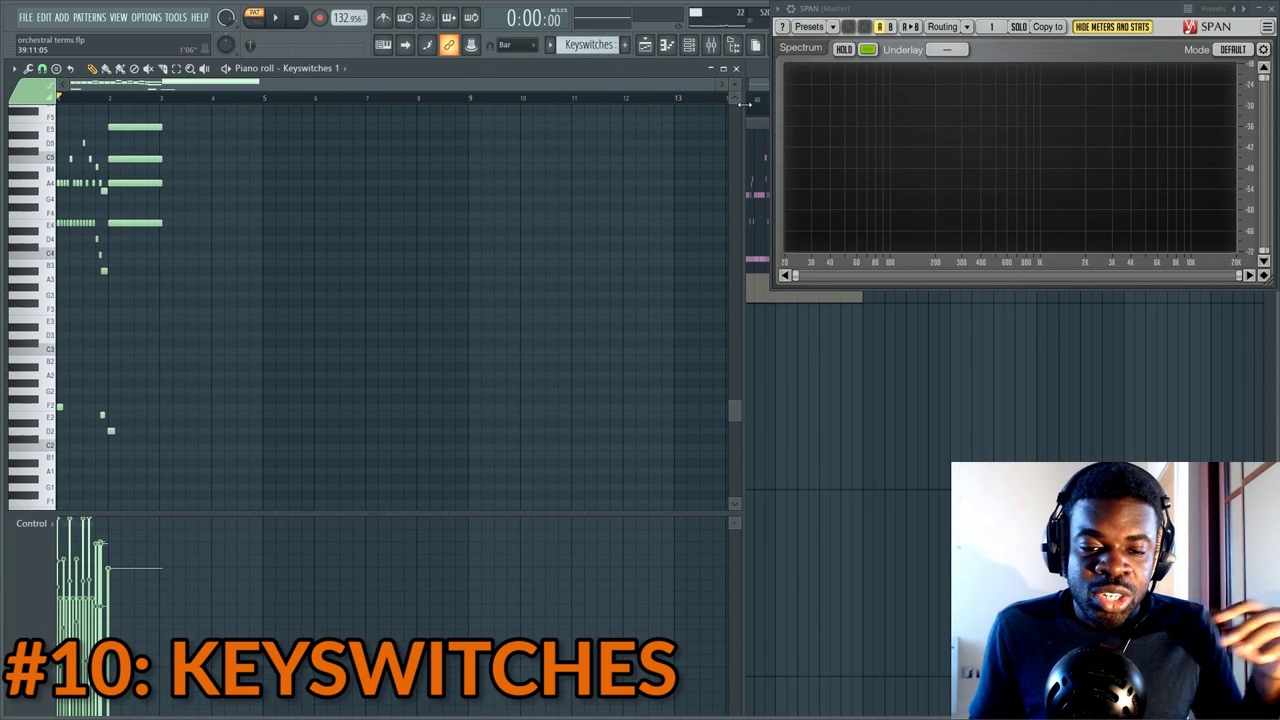
pyautogui.moveTo(735, 108); pyautogui.dragTo(446, 148)
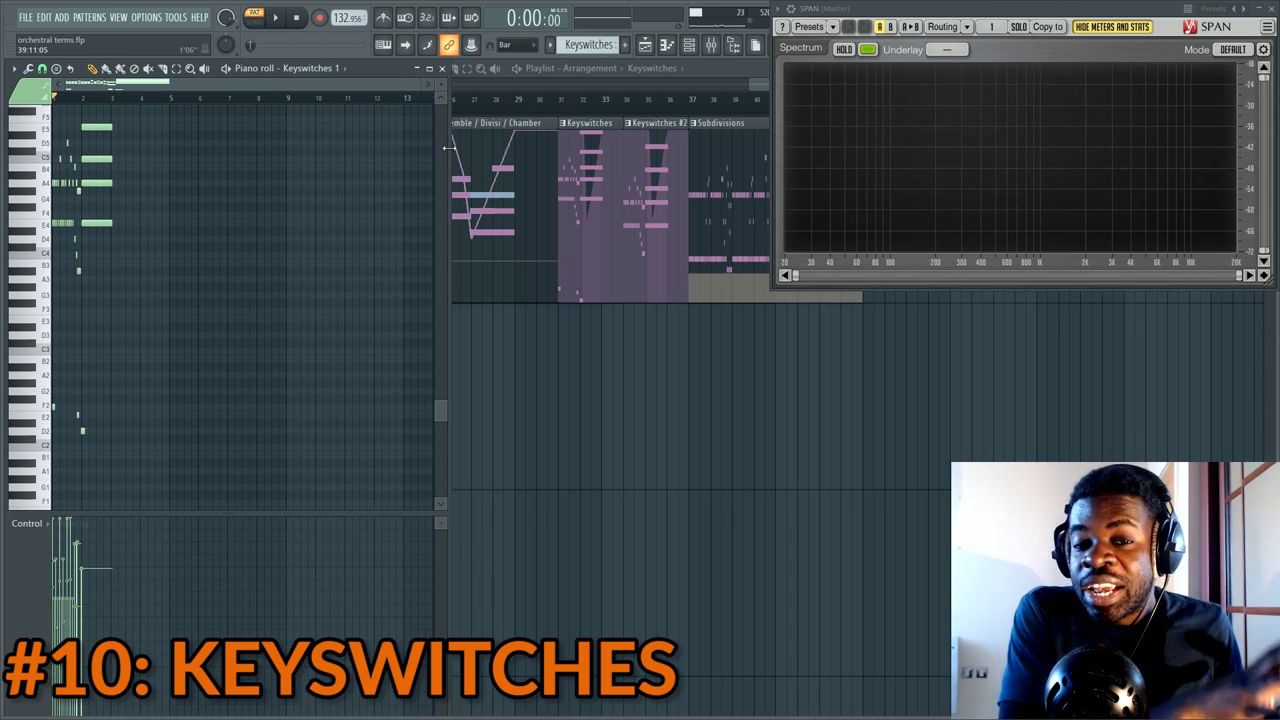
# Open the Keyswitches #2 clip from the playlist and frame its Keyswitches 2 notes in the piano roll
pyautogui.click(638, 162)
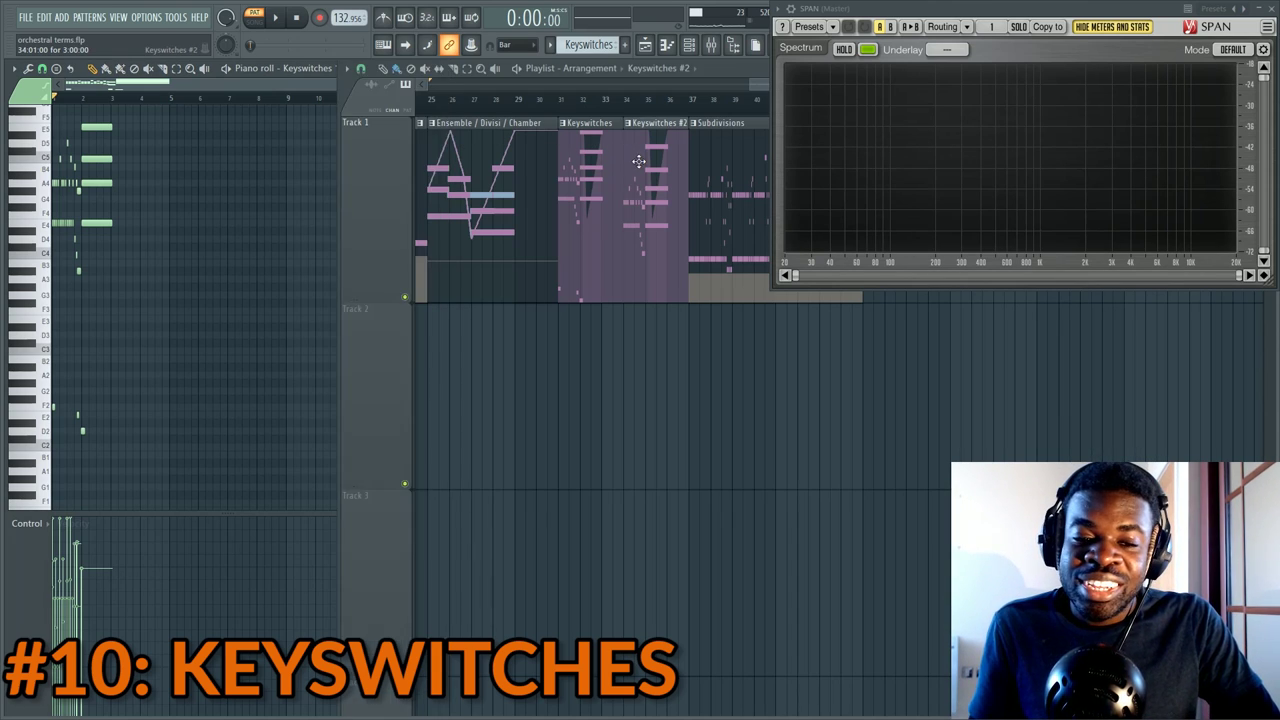
pyautogui.click(638, 162)
pyautogui.keyDown('ctrl'); pyautogui.rightClick(238, 129); pyautogui.keyUp('ctrl')
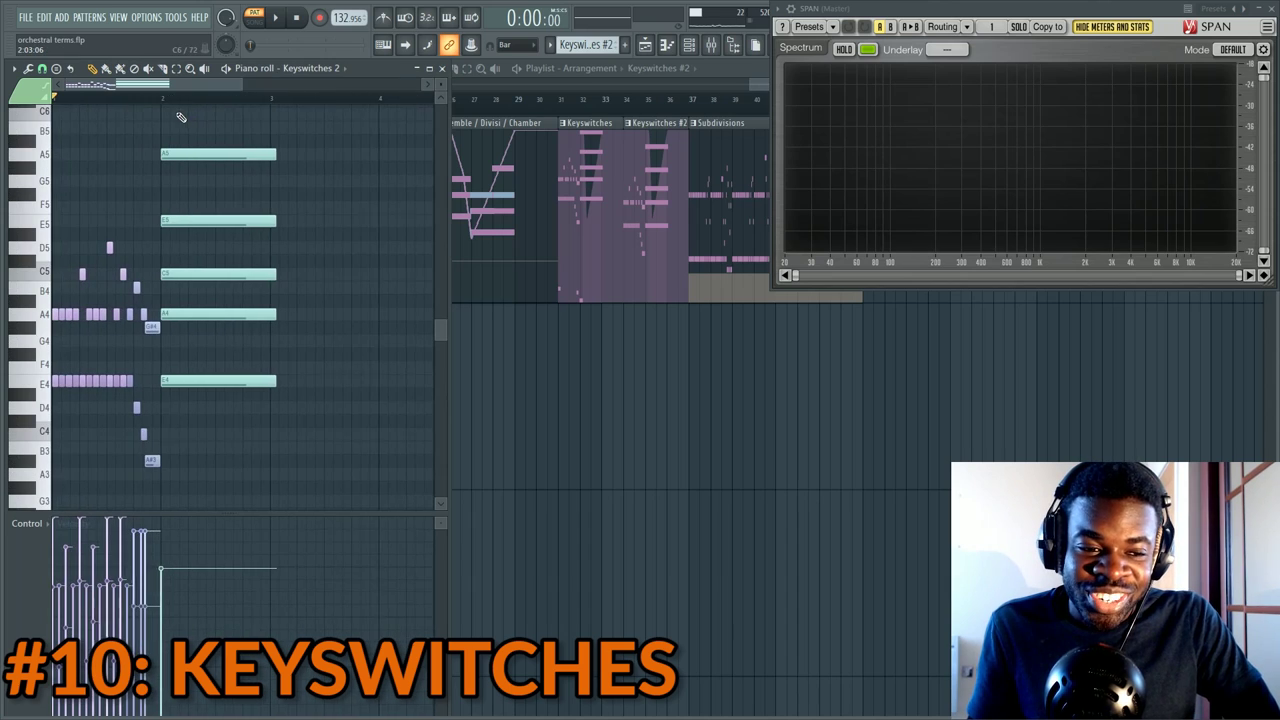
pyautogui.scroll(1, 190, 106)
pyautogui.moveTo(152, 86); pyautogui.dragTo(138, 112)
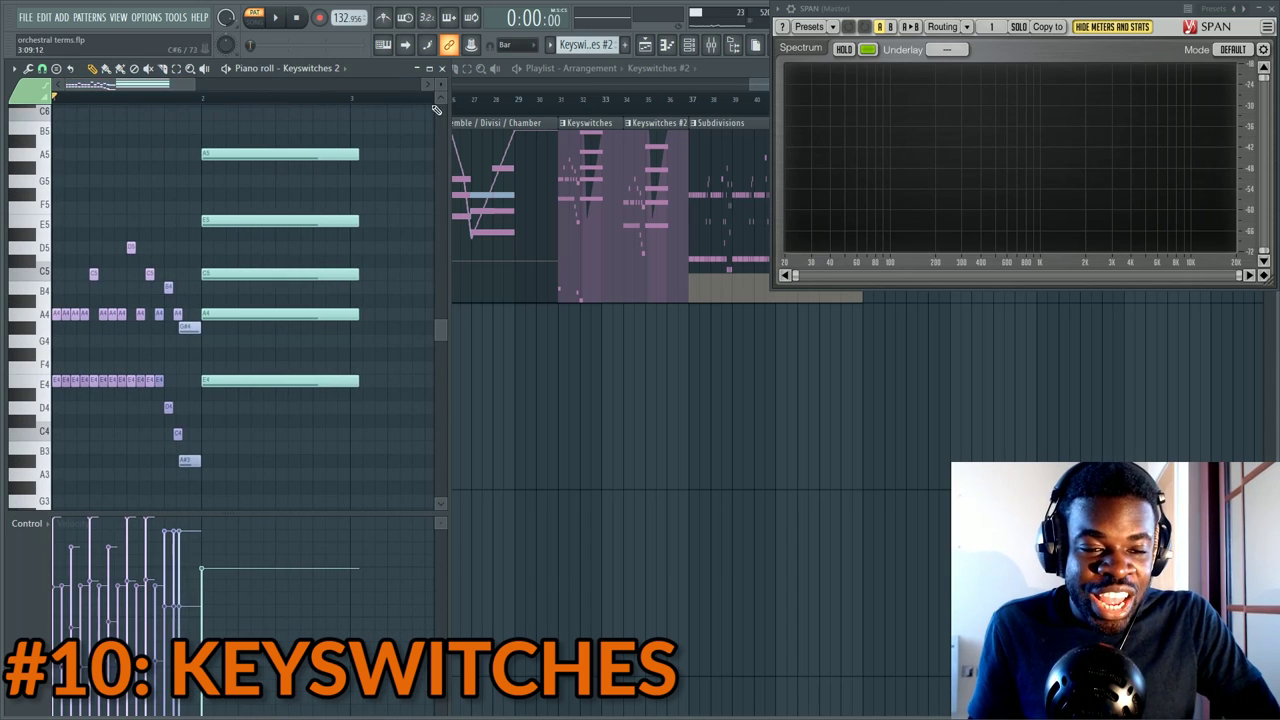
pyautogui.moveTo(440, 85); pyautogui.dragTo(440, 92)
pyautogui.scroll(-2, 297, 251)
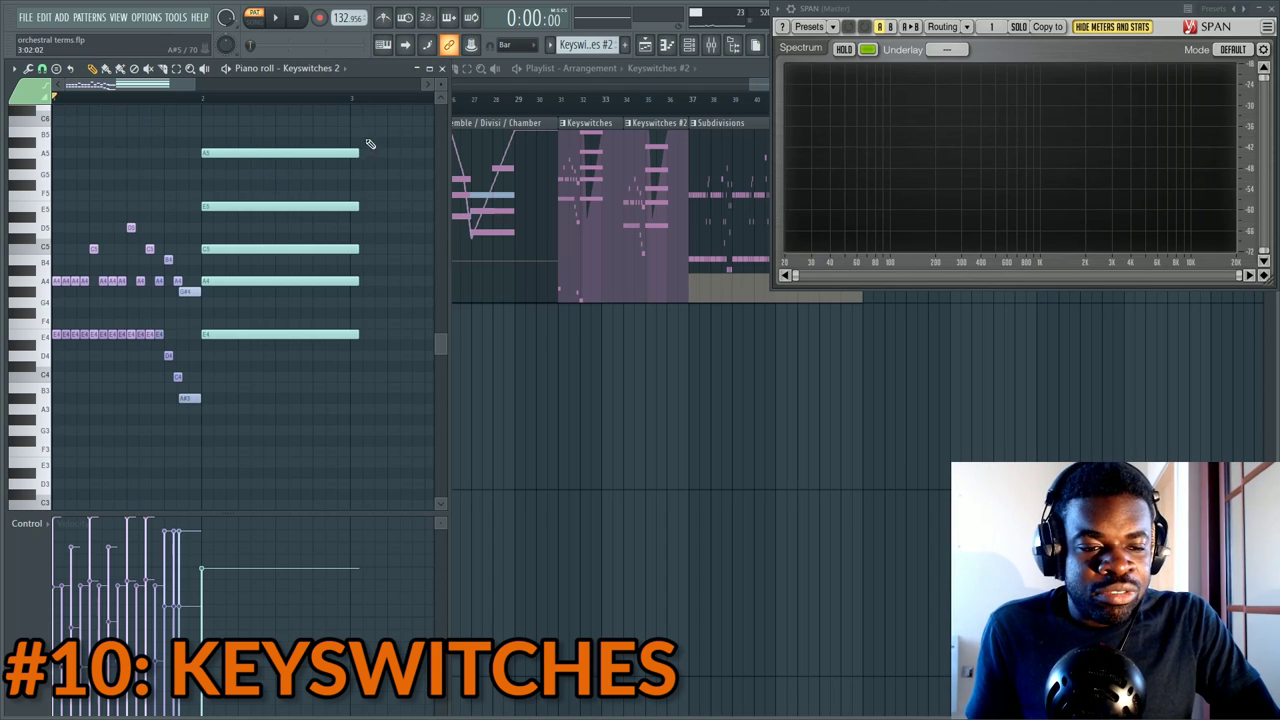
# Select the first-bar notes of Keyswitches 2 and show the list of articulations assigned to the note colours
pyautogui.moveTo(375, 127); pyautogui.dragTo(59, 416)
pyautogui.hotkey('ctrl', 'd')
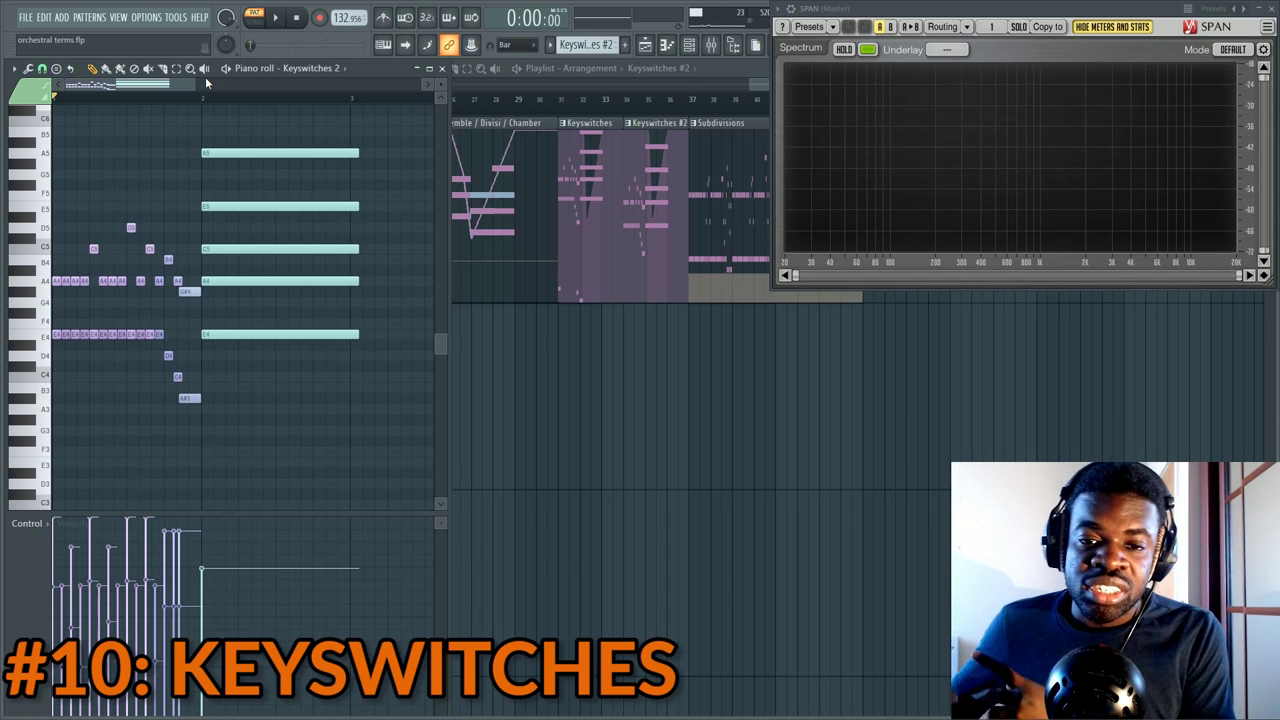
pyautogui.scroll(-5, 129, 349)
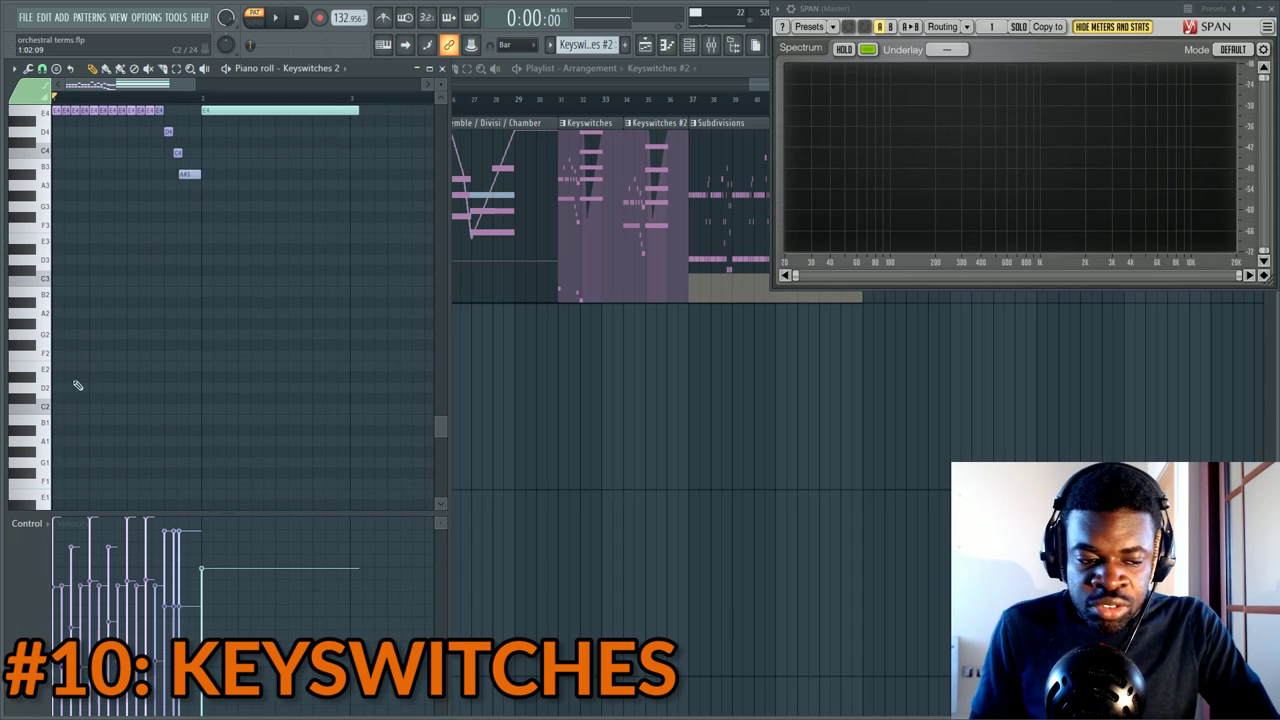
pyautogui.scroll(4, 250, 361)
pyautogui.moveTo(190, 138); pyautogui.dragTo(58, 410)
pyautogui.click(40, 96)
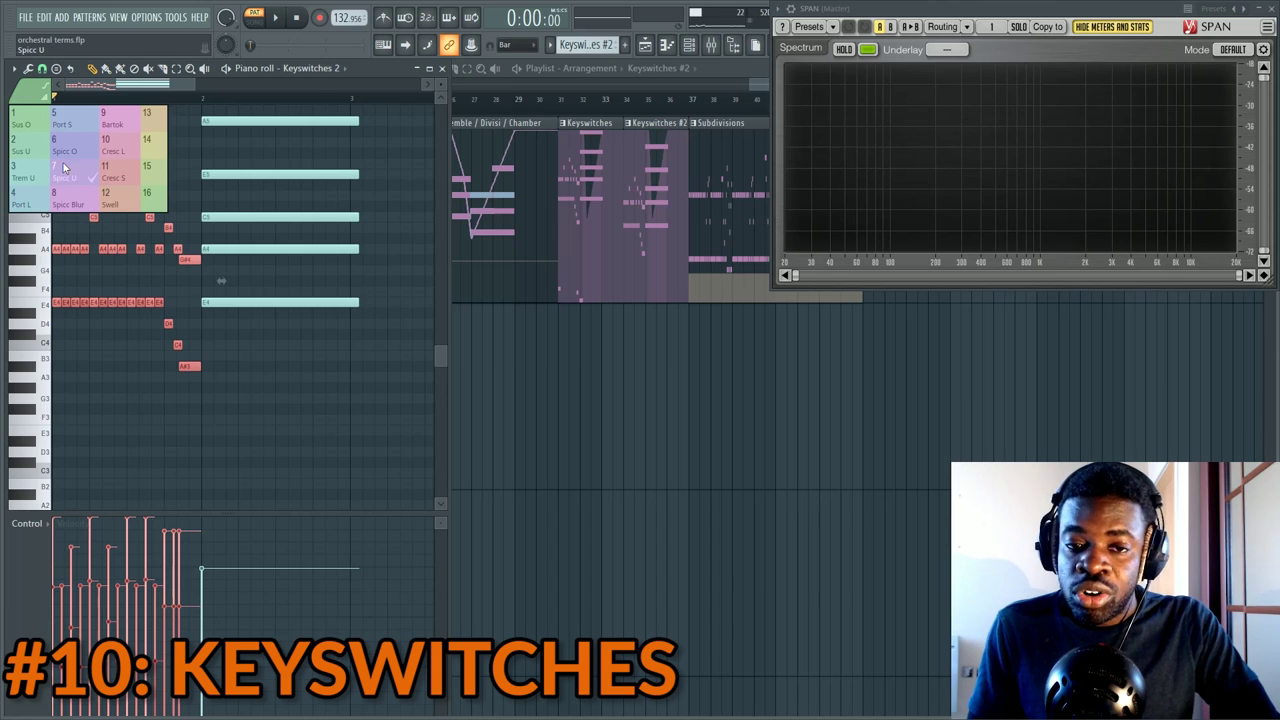
pyautogui.click(162, 174)
# Play the Keyswitches 2 pattern through the sustained chord in bar 2 and stop it
pyautogui.scroll(3, 220, 250)
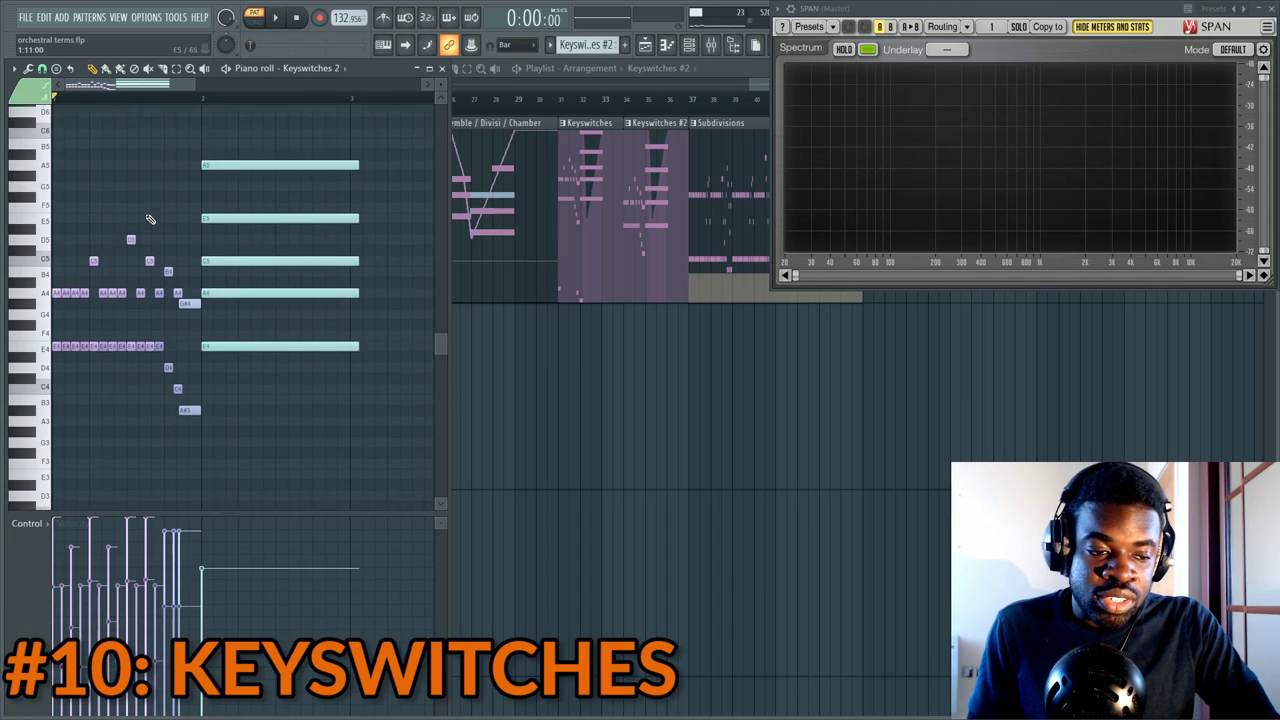
pyautogui.click(226, 68)
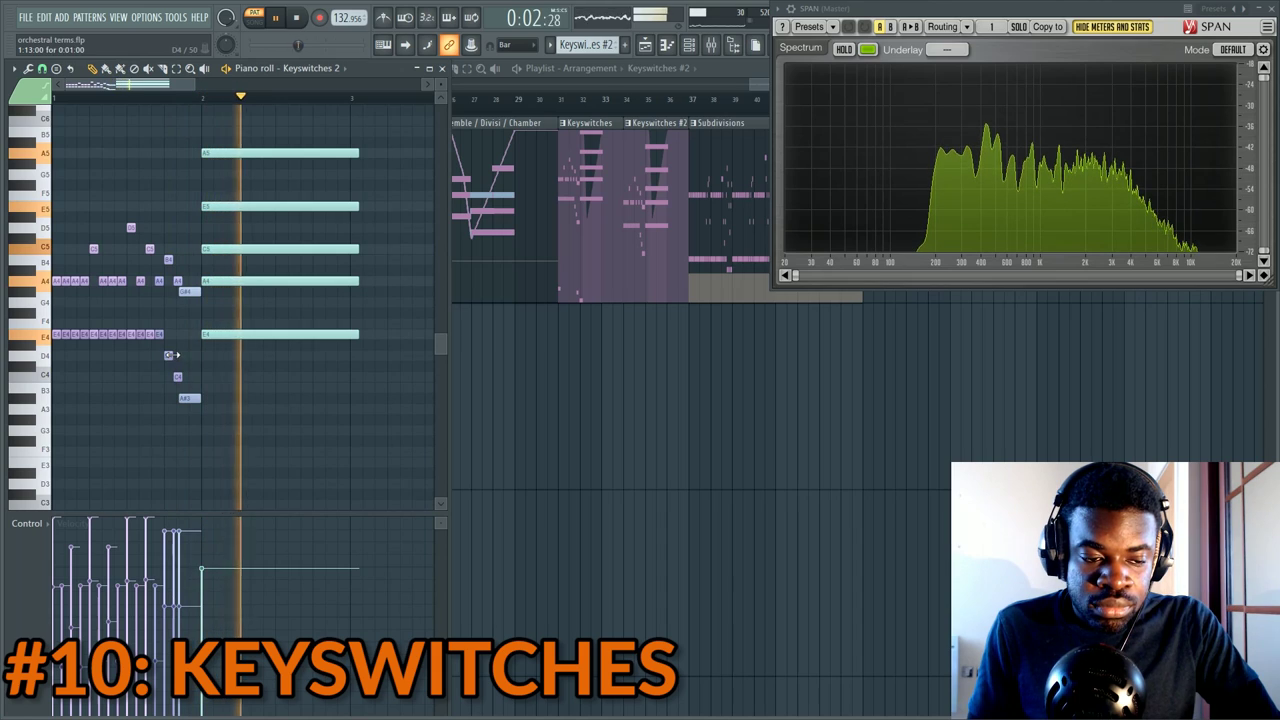
pyautogui.press('space')
# Select the short first-bar notes of Keyswitches 2 and give them the Spicc U articulation colour
pyautogui.moveTo(184, 191); pyautogui.dragTo(40, 384)
pyautogui.keyDown('ctrl'); pyautogui.click(163, 220); pyautogui.keyUp('ctrl')
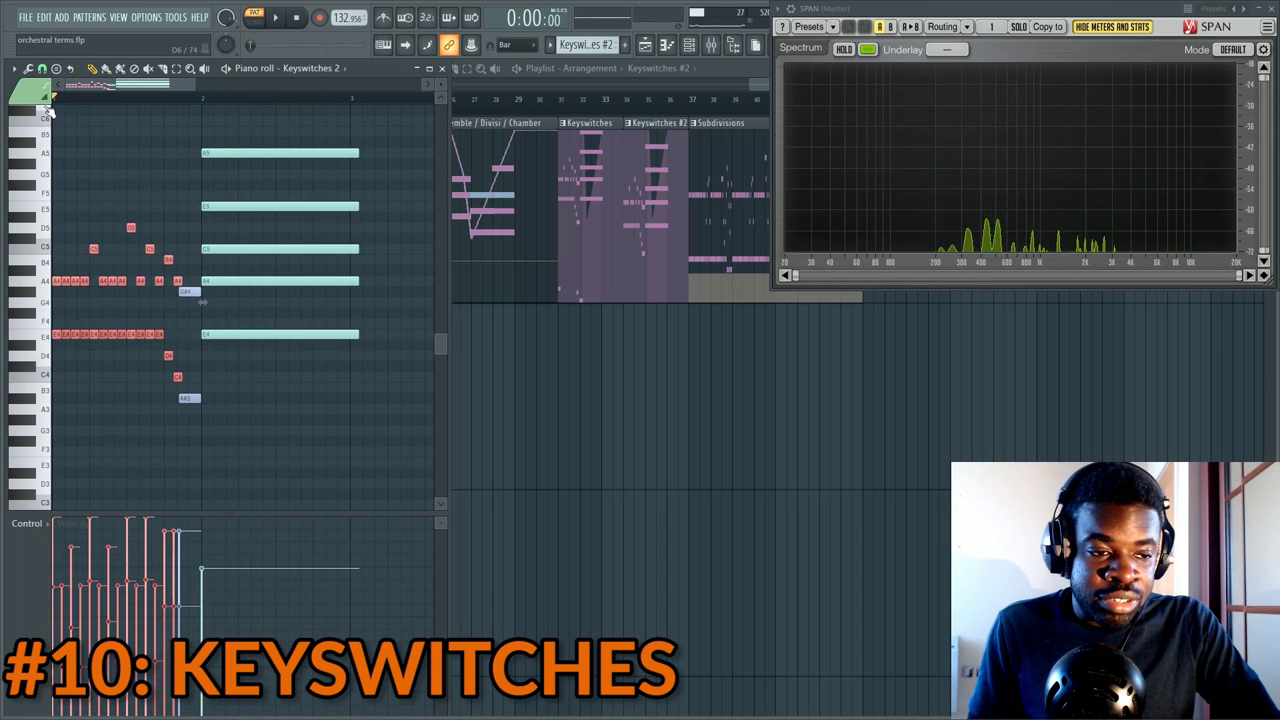
pyautogui.click(42, 95)
pyautogui.click(70, 171)
pyautogui.hotkey('ctrl', 'd')
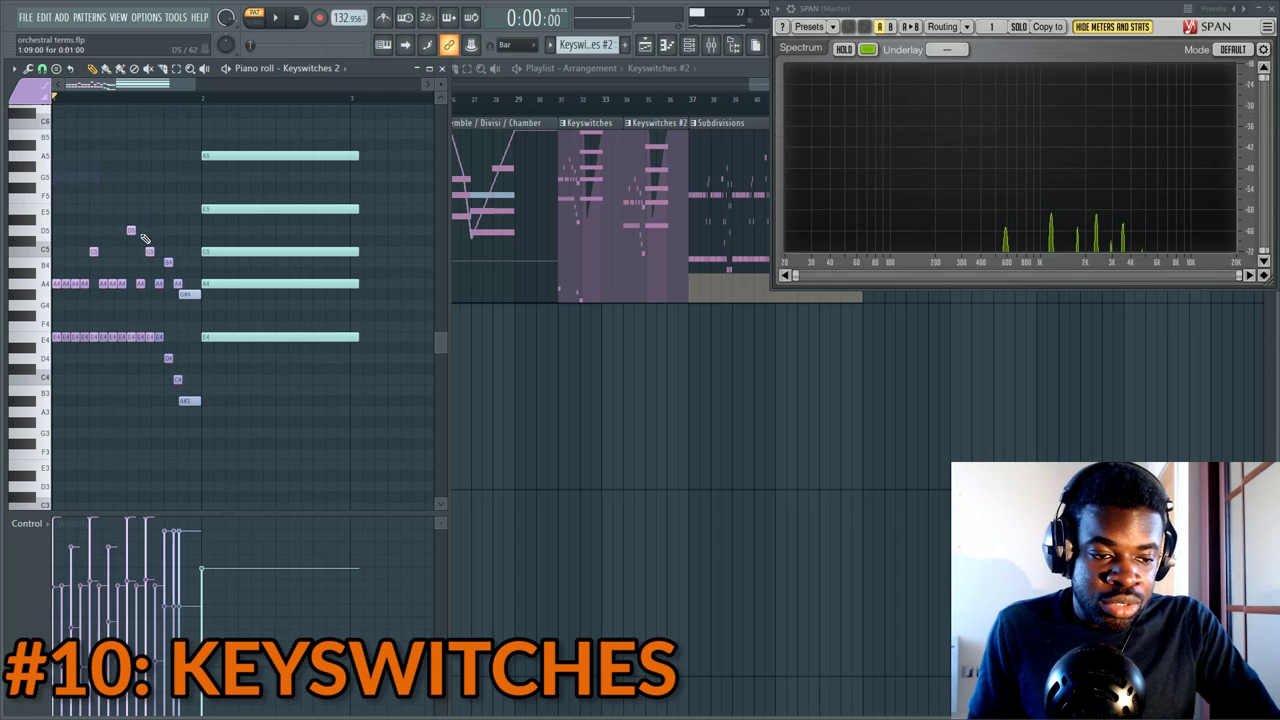
pyautogui.moveTo(160, 194); pyautogui.dragTo(40, 388)
pyautogui.hotkey('ctrl', 'd')
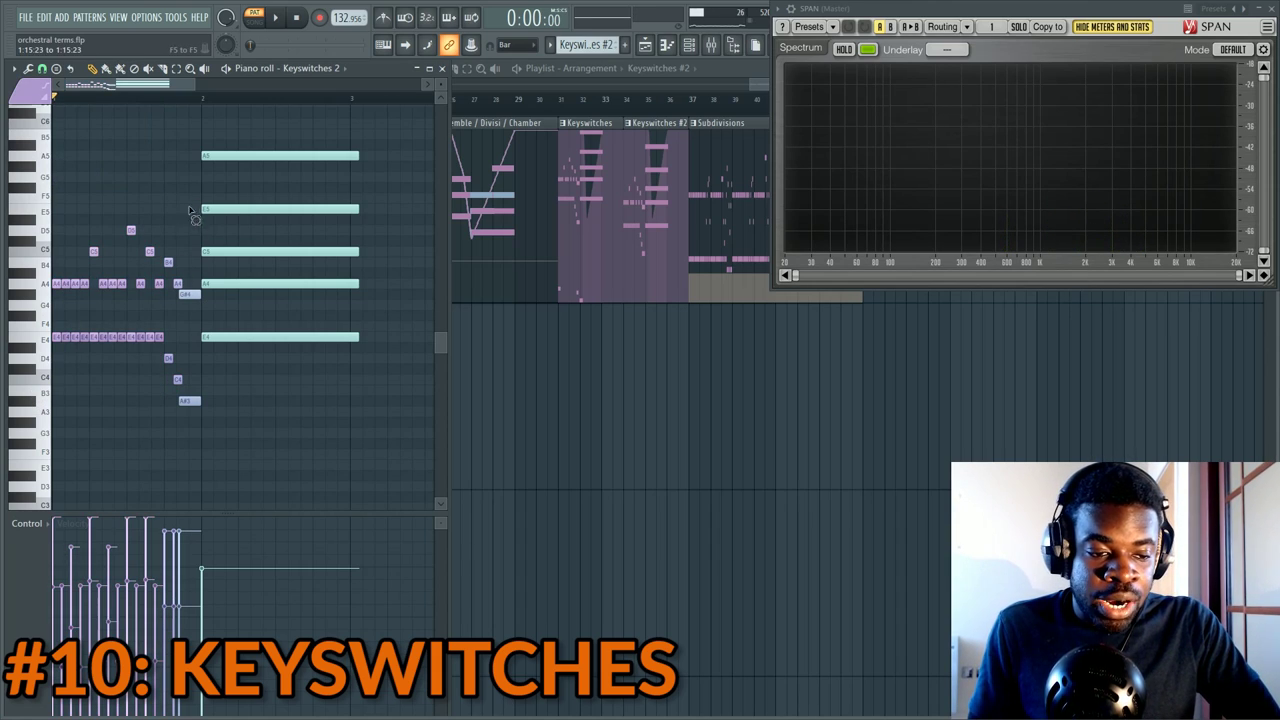
# Switch the short first-bar notes of Keyswitches 2 to the Spicc O articulation colour and play the pattern
pyautogui.moveTo(189, 207); pyautogui.dragTo(6, 408)
pyautogui.click(42, 100)
pyautogui.click(76, 150)
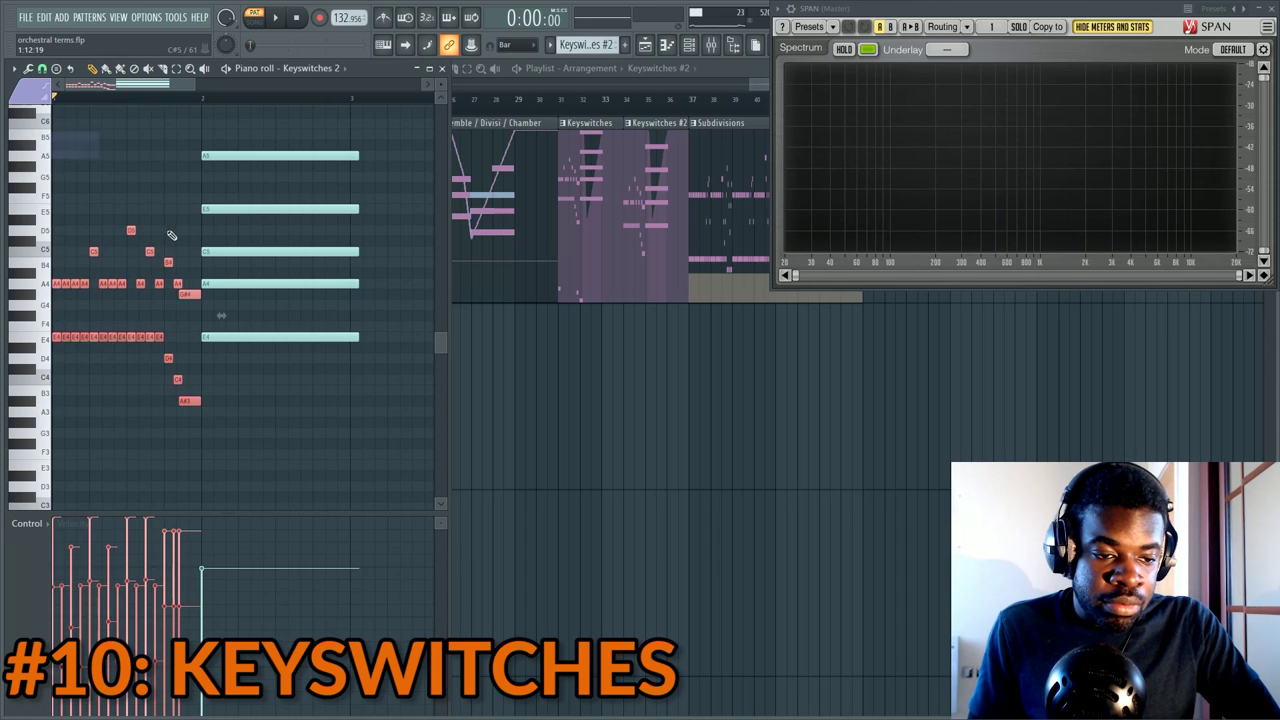
pyautogui.moveTo(178, 222); pyautogui.dragTo(8, 428)
pyautogui.hotkey('ctrl', 'd')
pyautogui.press('space')
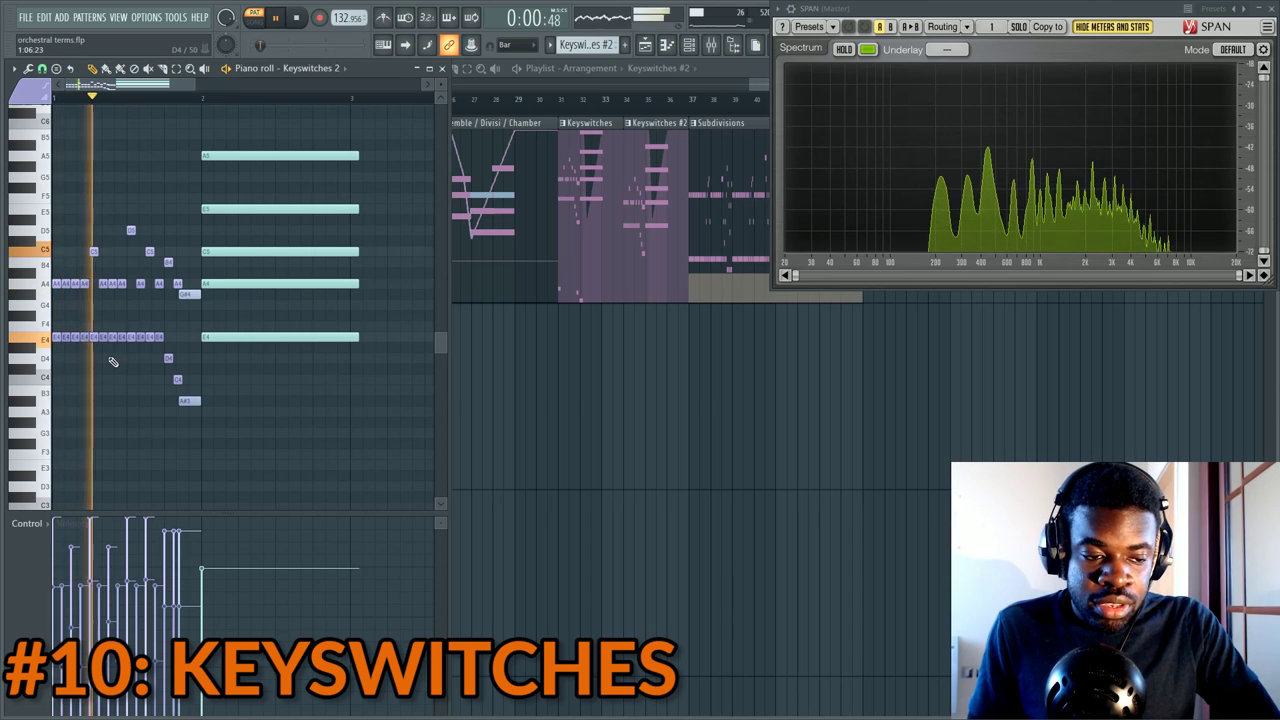
# Stop playback and give the sustained bar 2 chord of Keyswitches 2 the Trem U articulation colour
pyautogui.press('space')
pyautogui.scroll(1, 246, 126)
pyautogui.moveTo(303, 150); pyautogui.dragTo(200, 350)
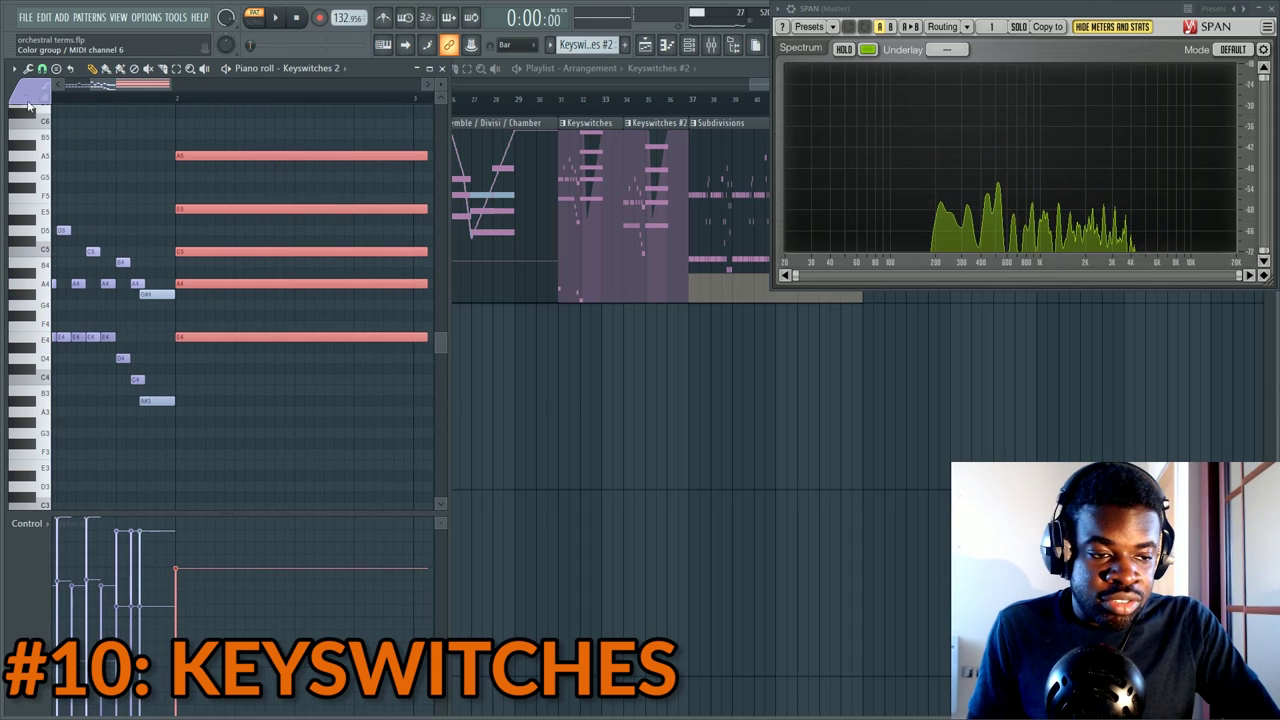
pyautogui.click(28, 102)
pyautogui.click(40, 177)
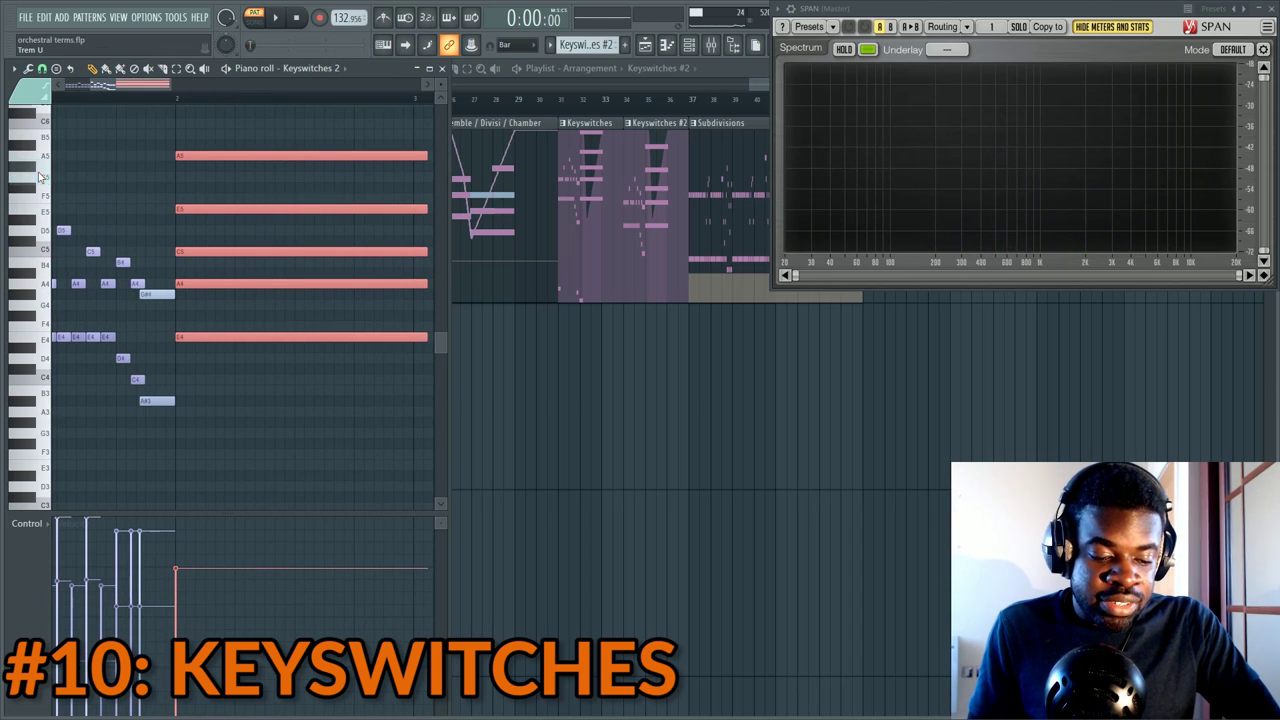
pyautogui.hotkey('alt', 'c')
pyautogui.hotkey('ctrl', 'd')
# Play the Keyswitches 2 pattern from just before bar 2 to hear the tremolo chord, and stop it
pyautogui.click(157, 98)
pyautogui.press('space')
pyautogui.scroll(-3, 157, 98)
pyautogui.press('space')
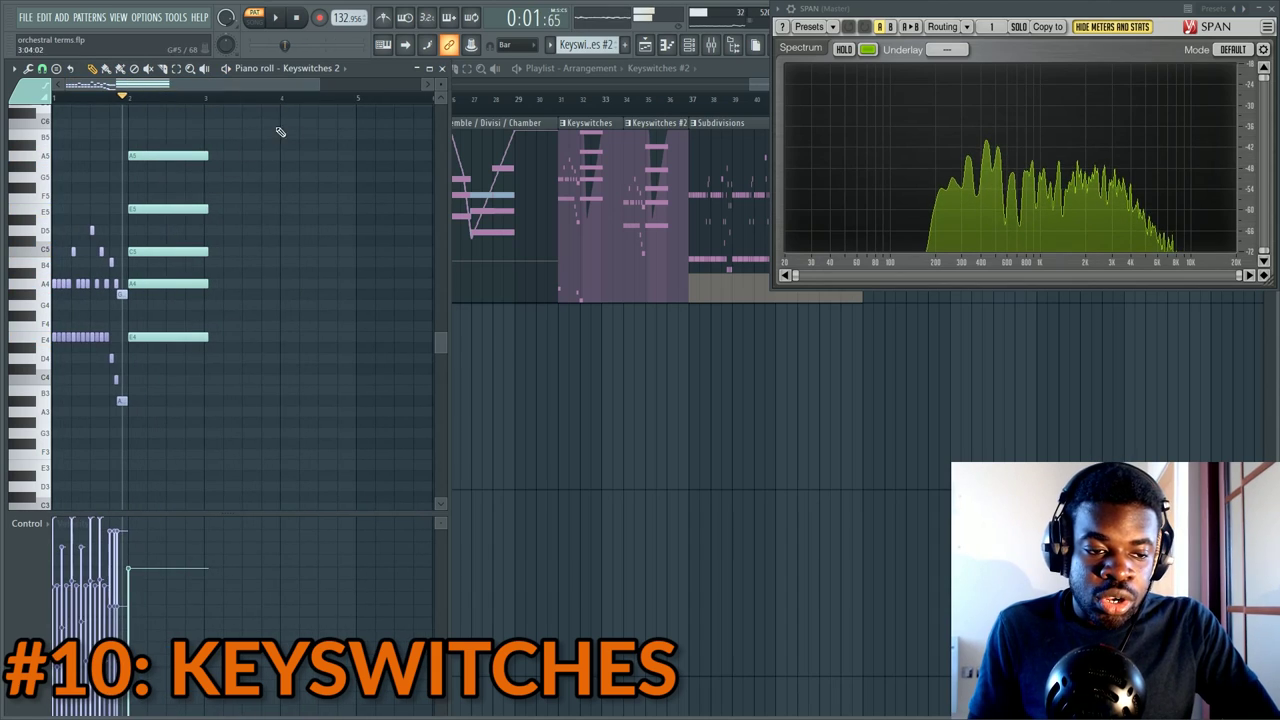
# Inspect the Keyswitches 2 notes and the lower octaves for keyswitch notes, with the Group B Kontakt window shown behind
pyautogui.hotkey('ctrl', 'a')
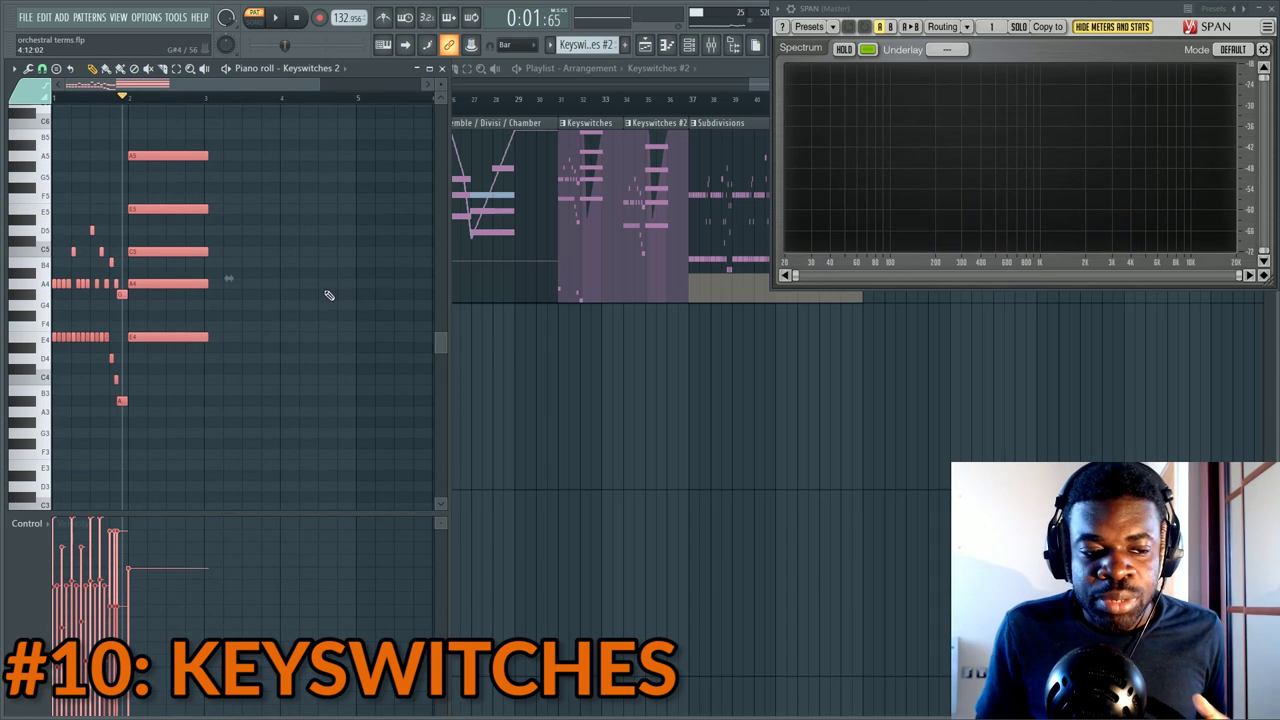
pyautogui.hotkey('ctrl', 'd')
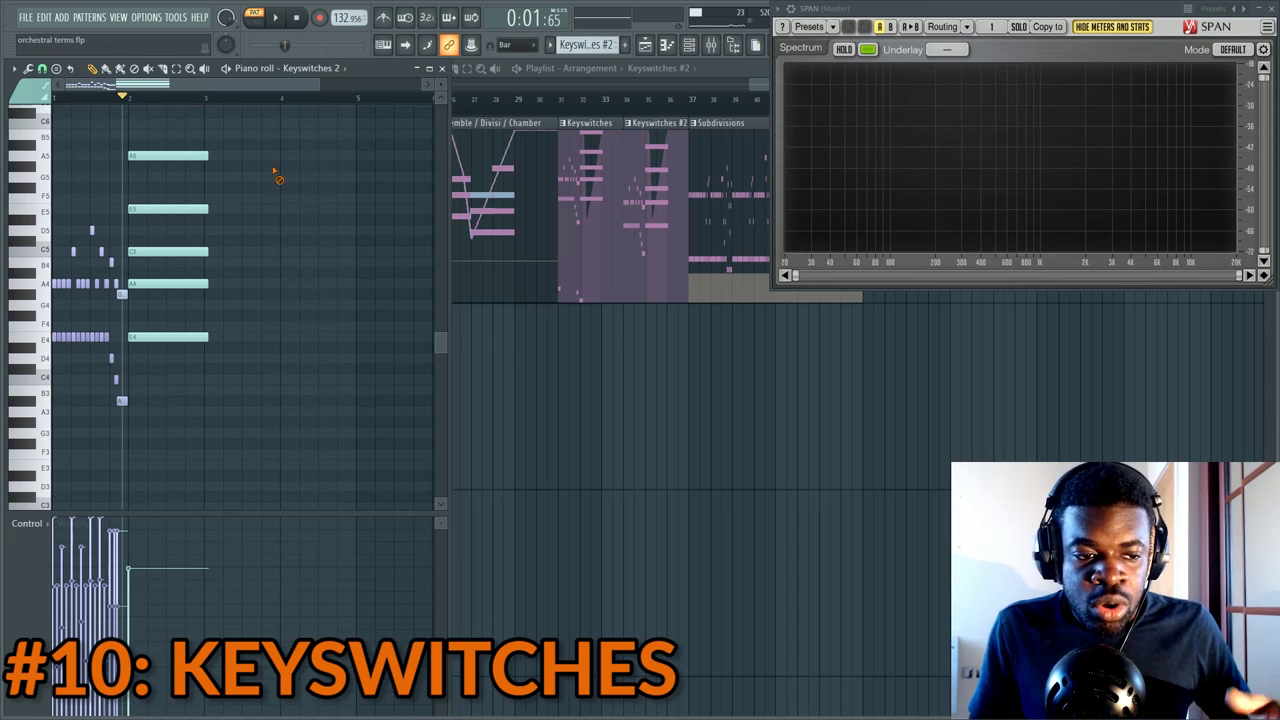
pyautogui.press('F6')
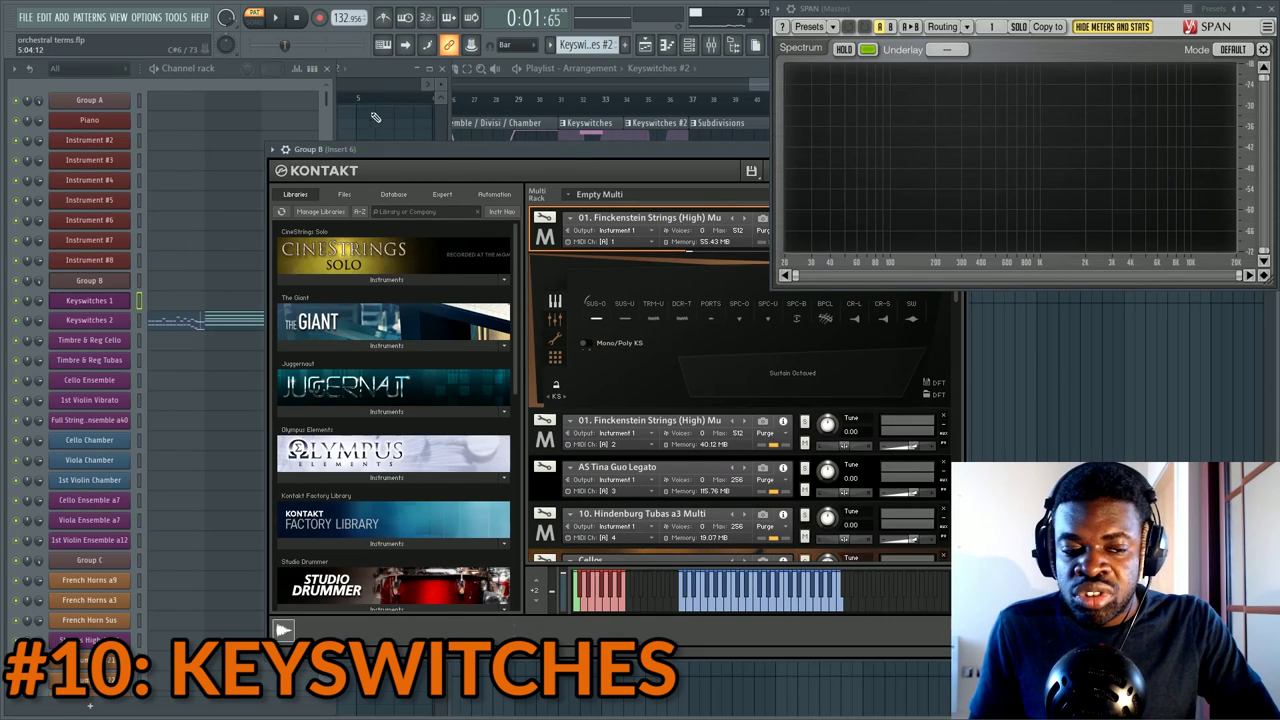
pyautogui.click(176, 320)
pyautogui.scroll(-4, 114, 326)
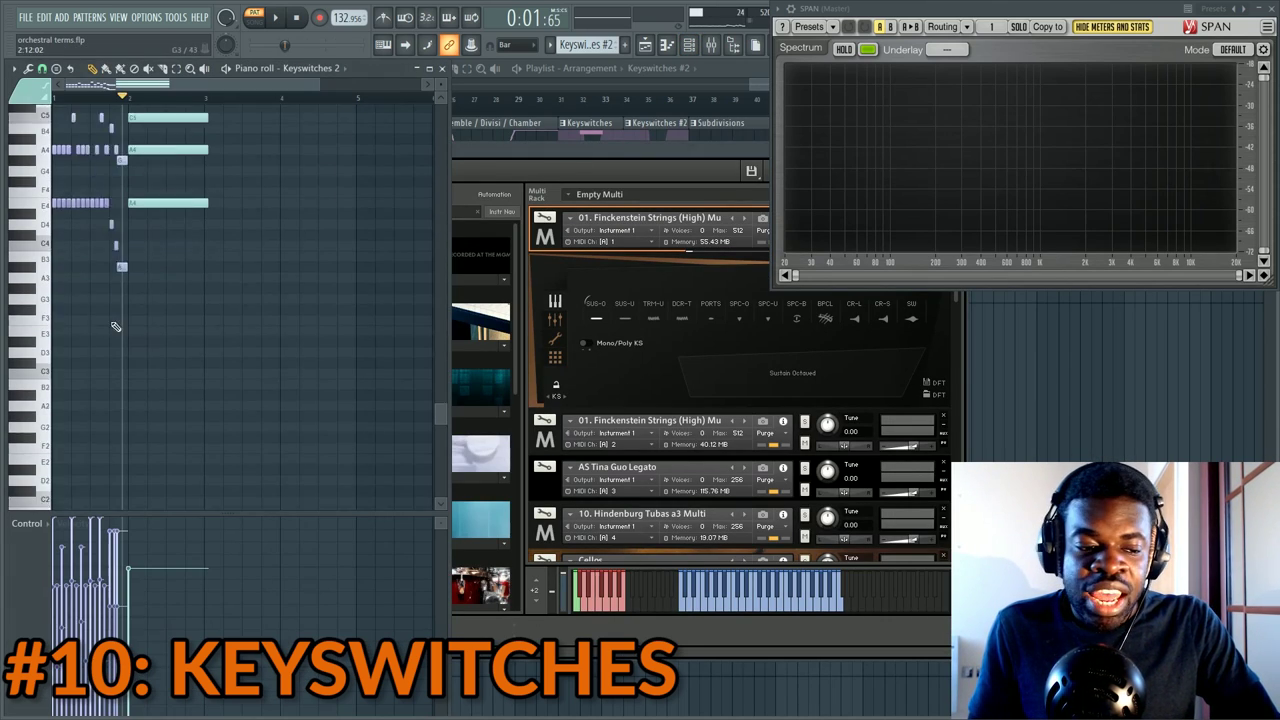
pyautogui.scroll(5, 171, 357)
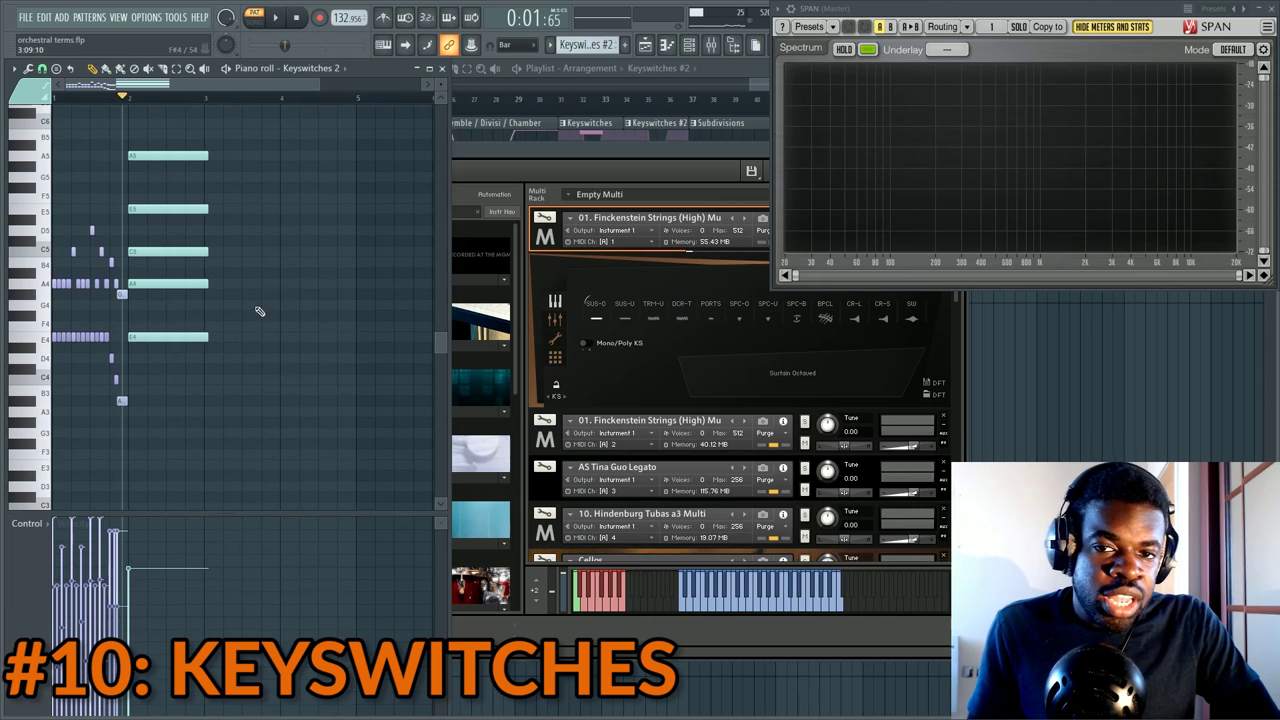
pyautogui.moveTo(584, 154); pyautogui.dragTo(636, 147)
pyautogui.click(296, 155)
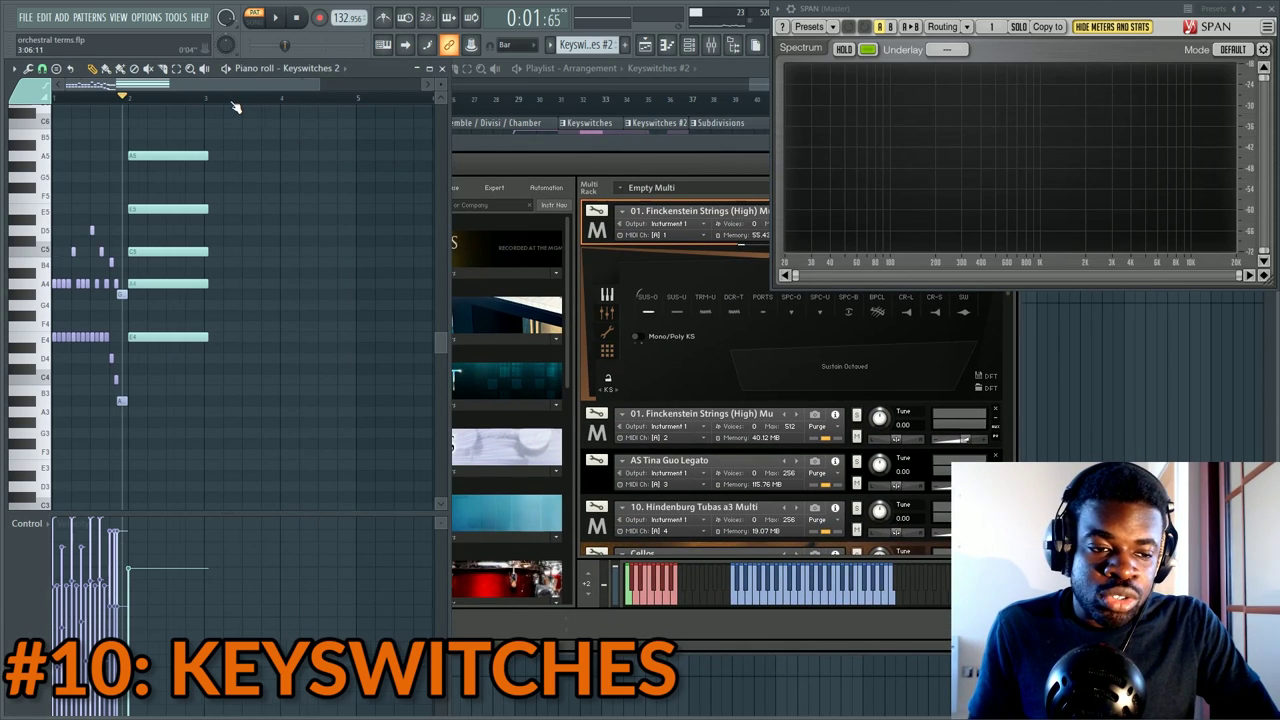
# Show the list of articulations mapped to the sixteen note colours and close it without choosing one
pyautogui.scroll(1, 236, 104)
pyautogui.moveTo(243, 86); pyautogui.dragTo(96, 88)
pyautogui.click(29, 90)
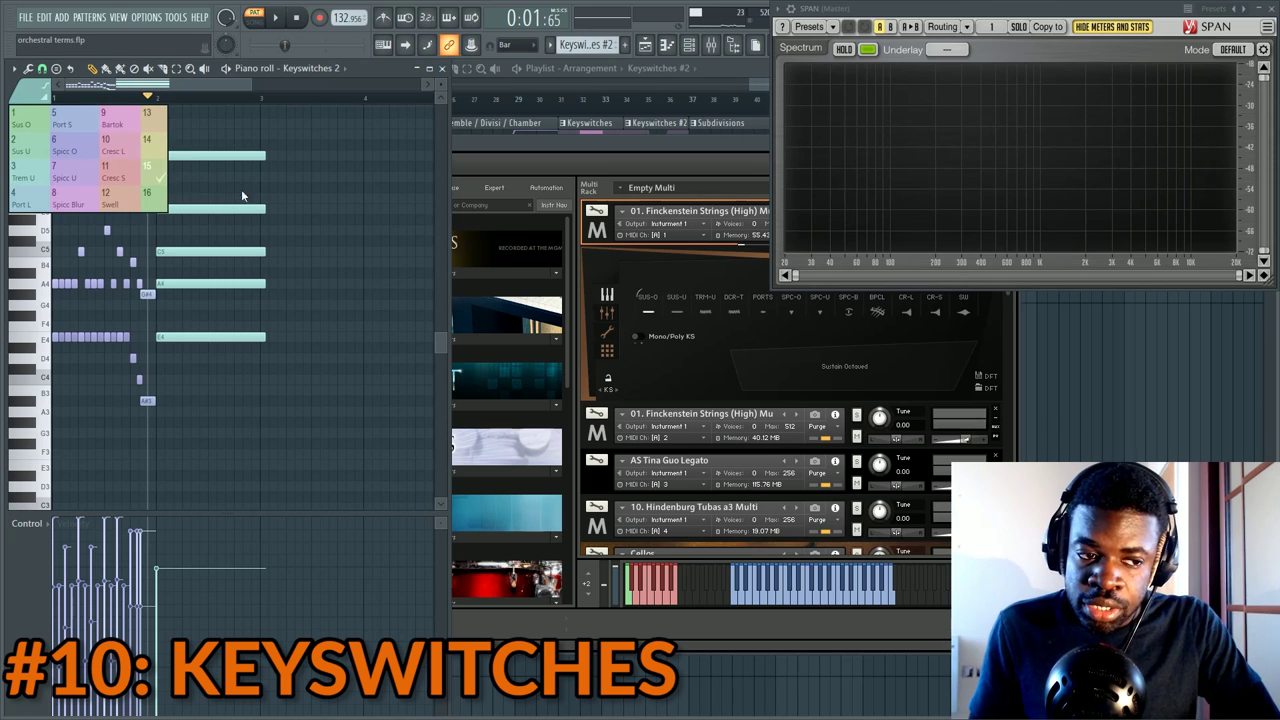
pyautogui.click(339, 185)
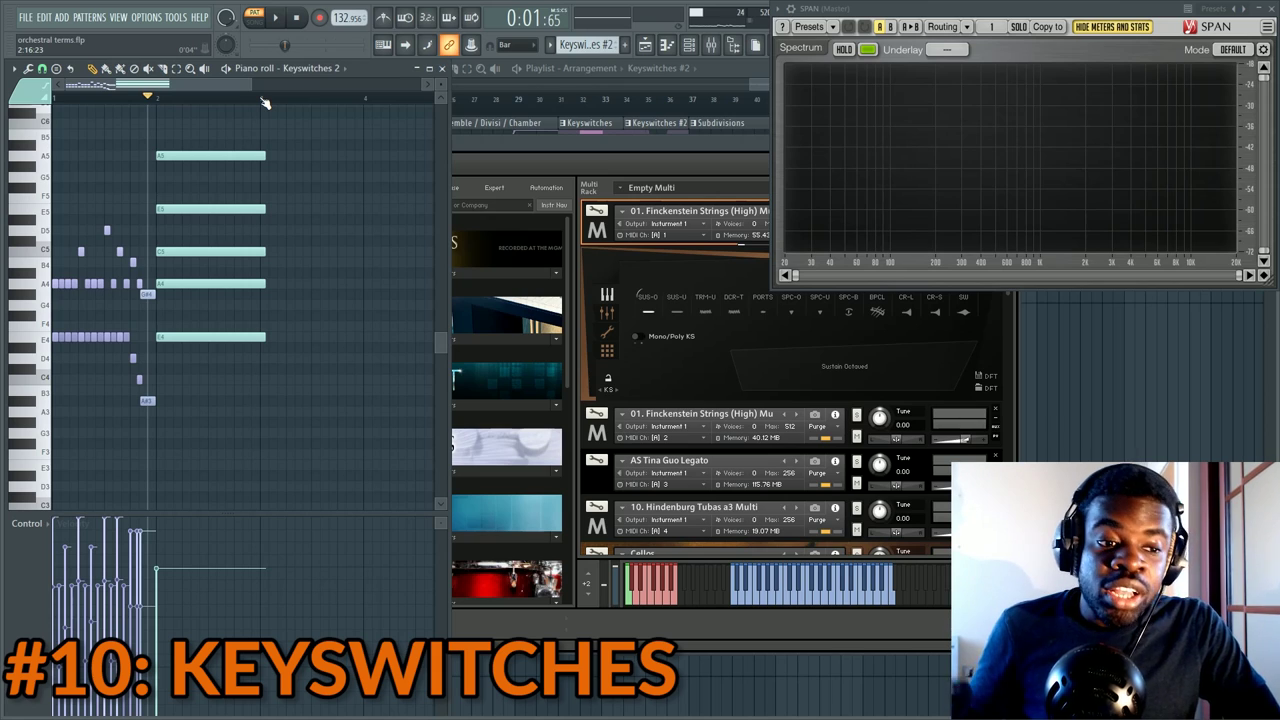
# Select all notes of Keyswitches 2, bring the Kontakt window to the front and collapse the first Finckenstein Strings instrument
pyautogui.scroll(-2, 265, 103)
pyautogui.moveTo(304, 128); pyautogui.dragTo(20, 483)
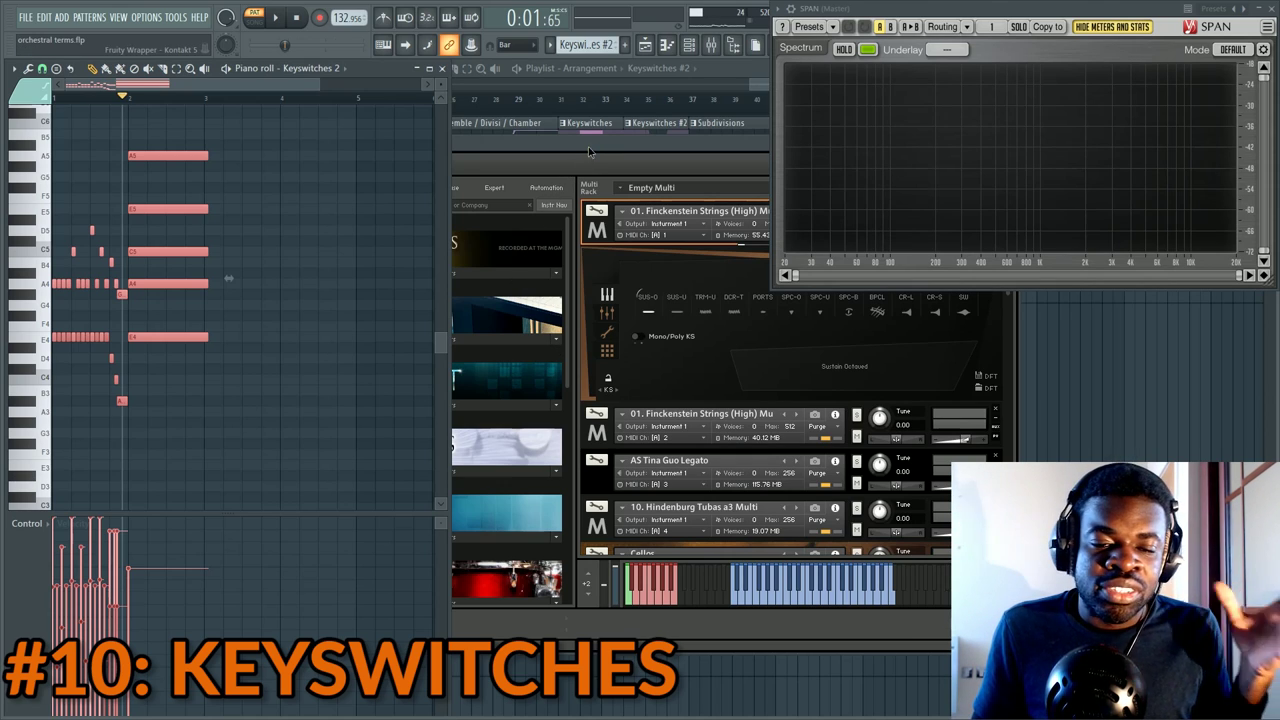
pyautogui.moveTo(570, 164); pyautogui.dragTo(542, 141)
pyautogui.click(578, 214)
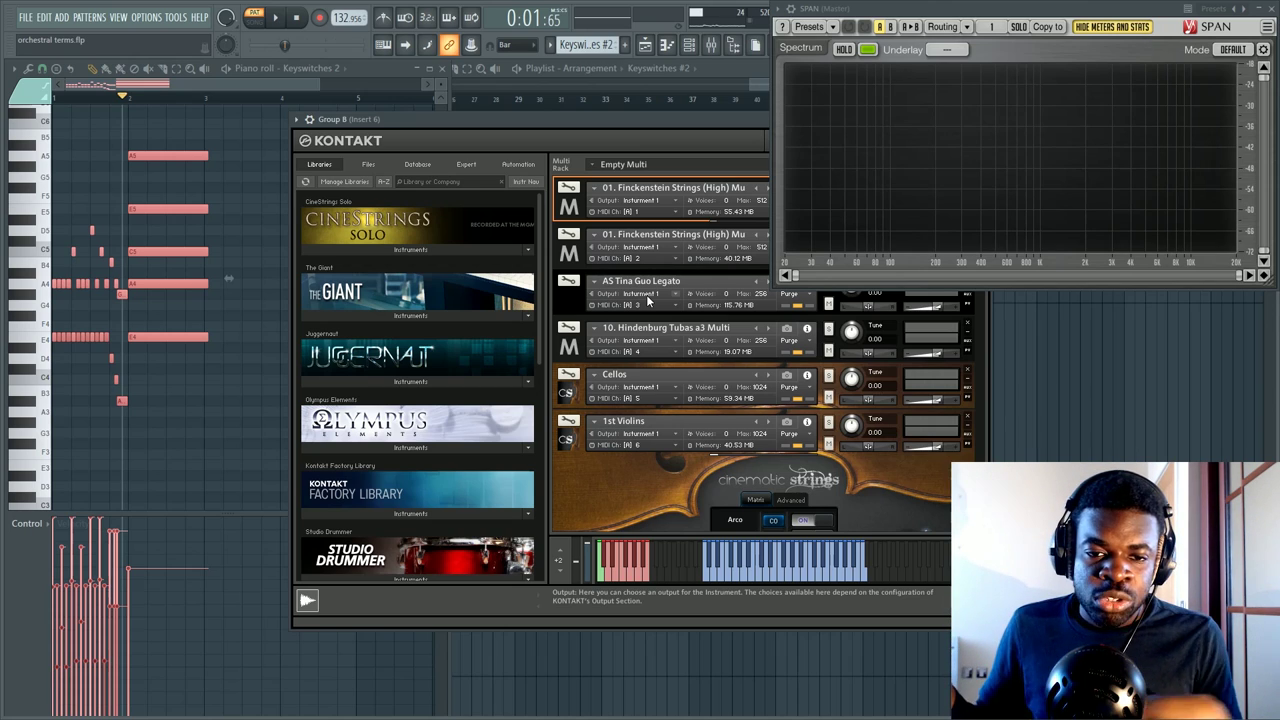
# Close the open editor and plugin windows and show the whole Playlist arrangement beside the Channel rack
pyautogui.press('F12')
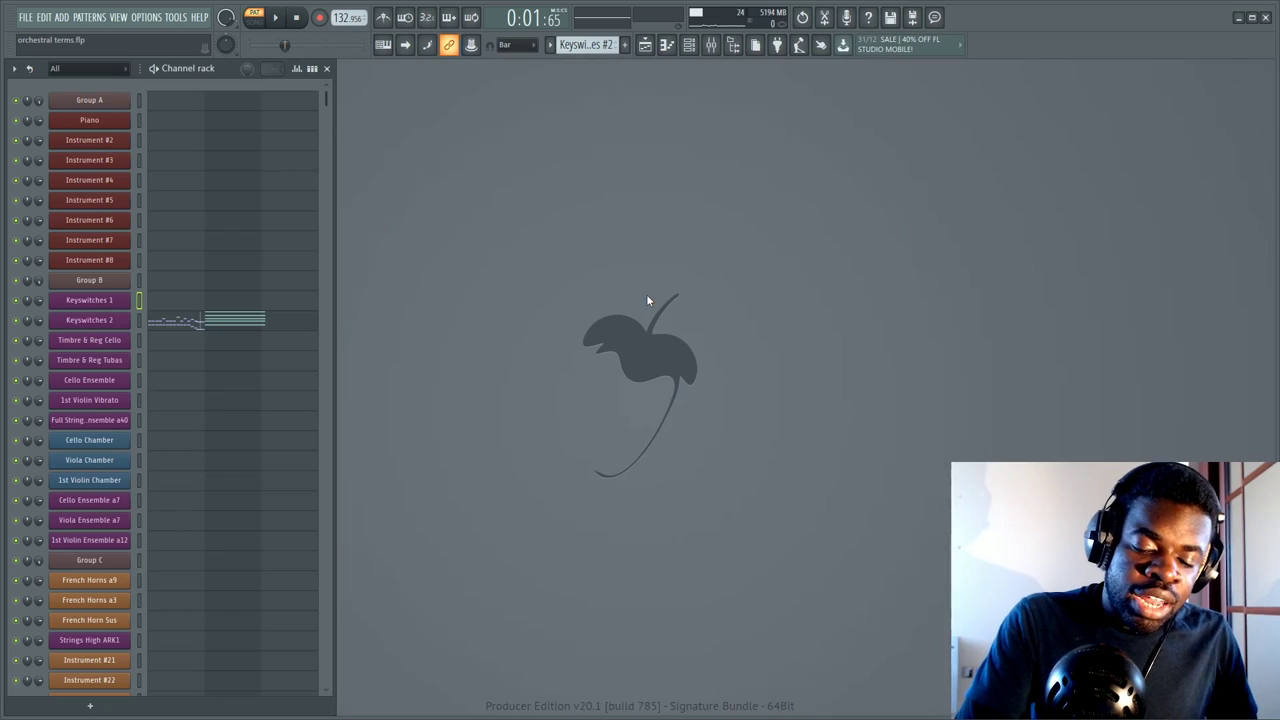
pyautogui.press('F5')
pyautogui.keyDown('ctrl'); pyautogui.rightClick(782, 352); pyautogui.keyUp('ctrl')
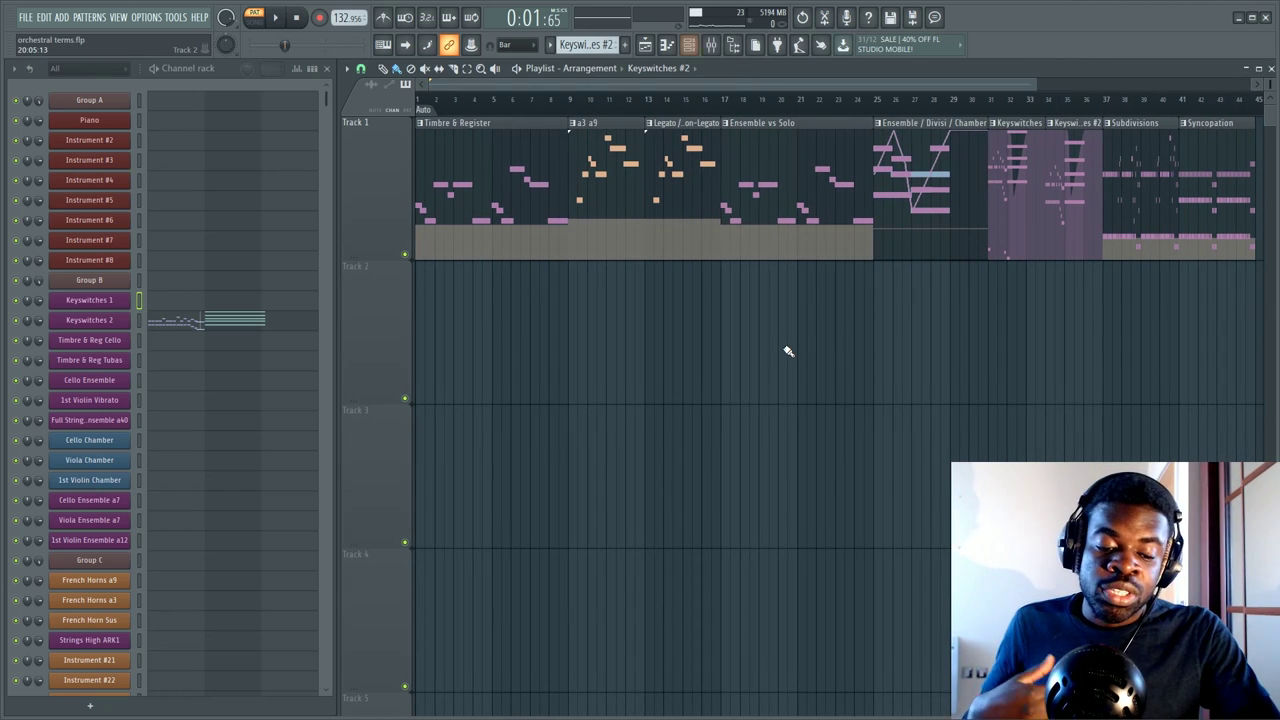
pyautogui.press('F6')
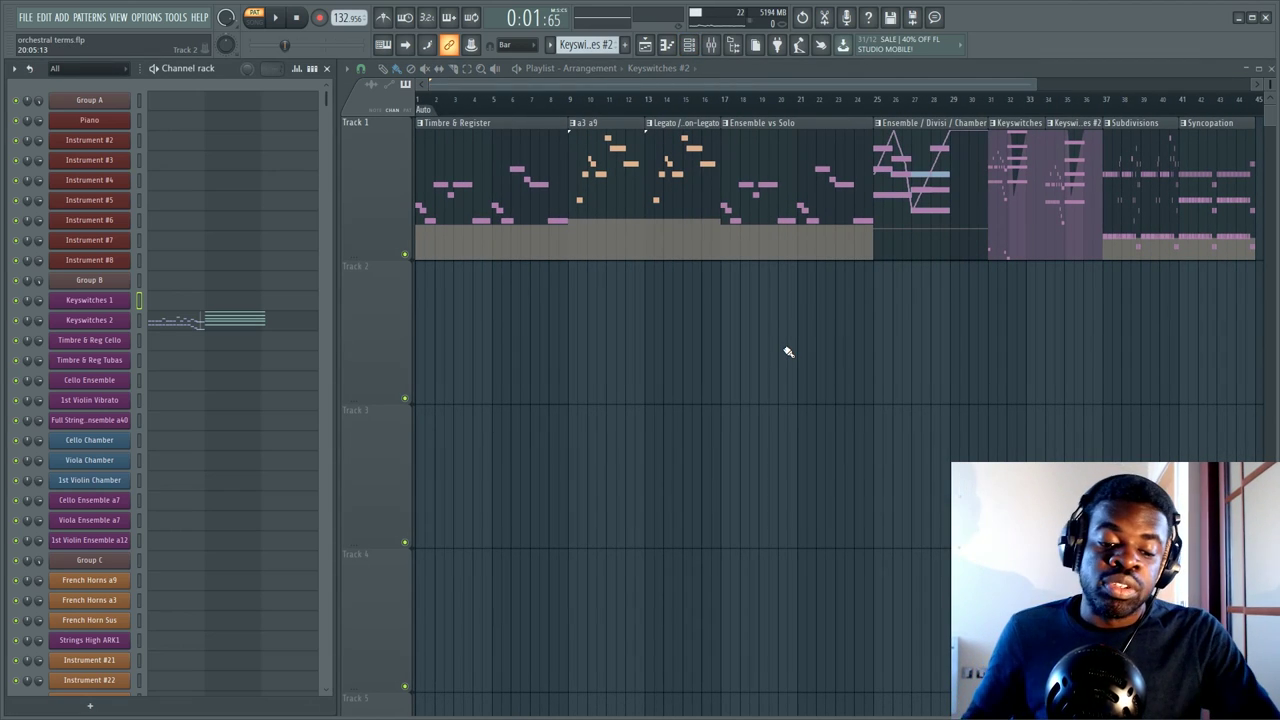
# View the colour-grouped insert tracks in the Mixer, close it and return to the Playlist arrangement
pyautogui.press('F9')
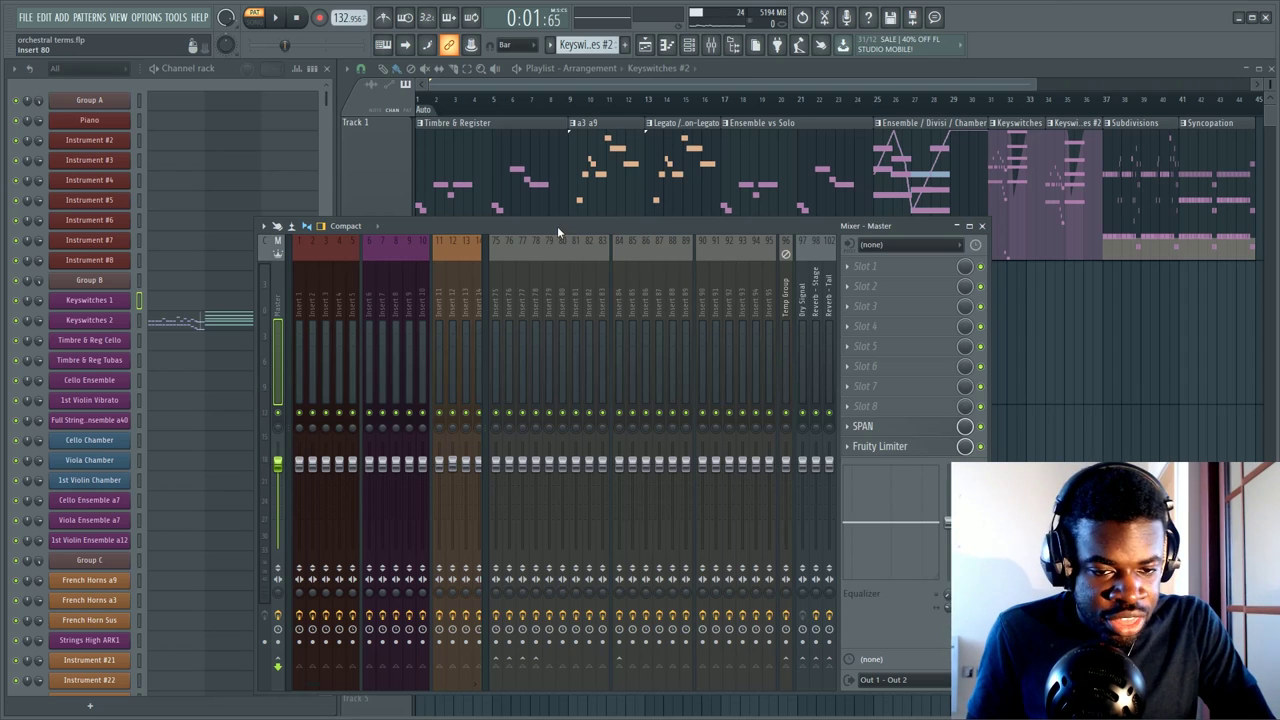
pyautogui.moveTo(561, 216); pyautogui.dragTo(666, 253)
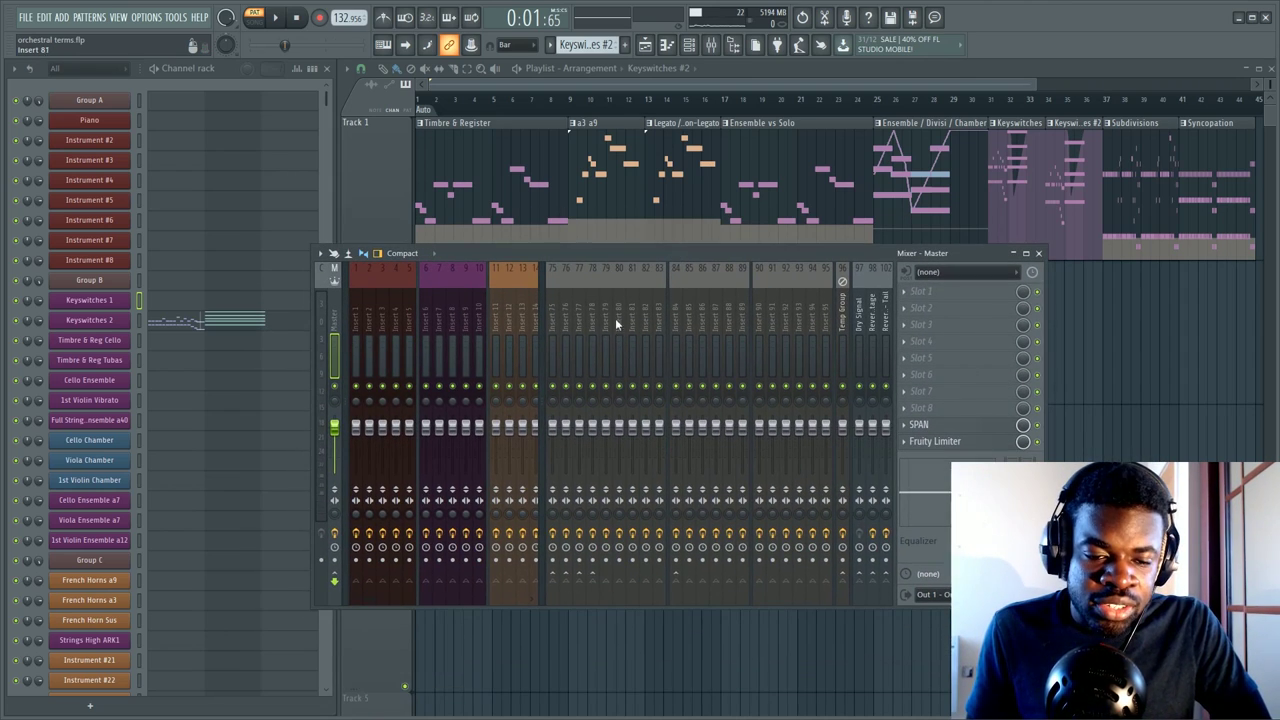
pyautogui.click(546, 329)
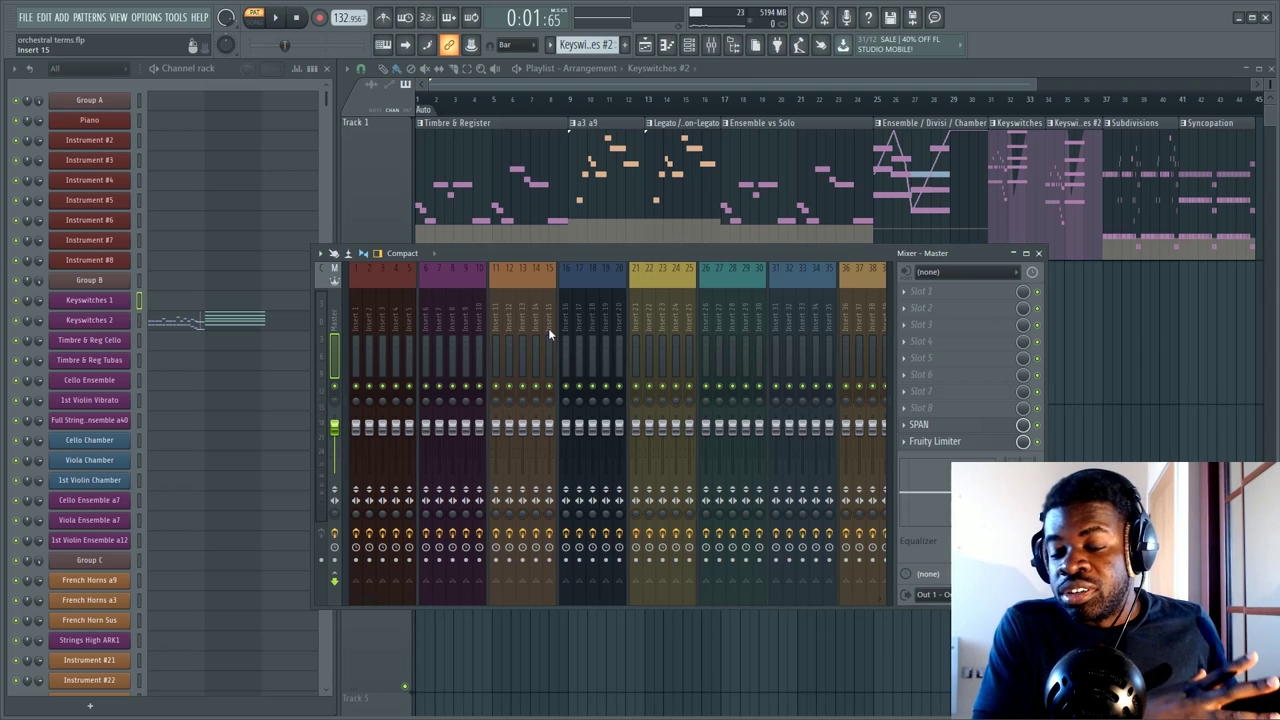
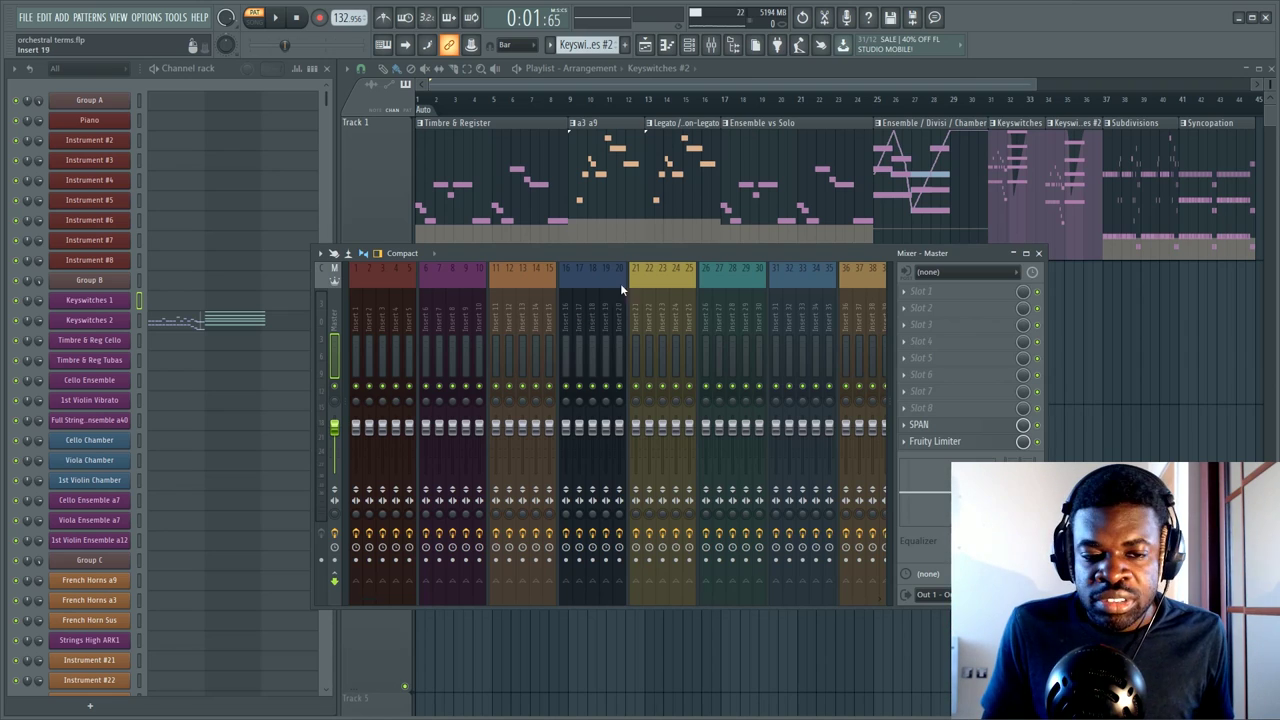
pyautogui.press('F9')
pyautogui.scroll(-3, 820, 99)
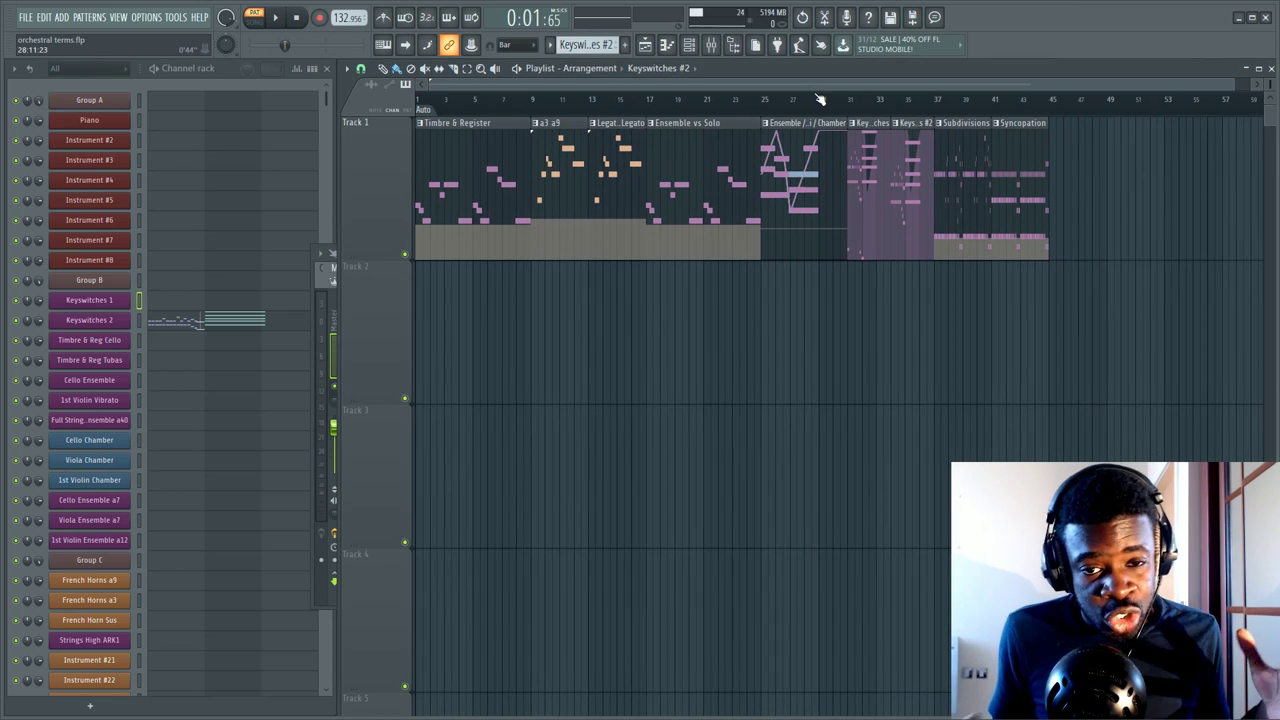